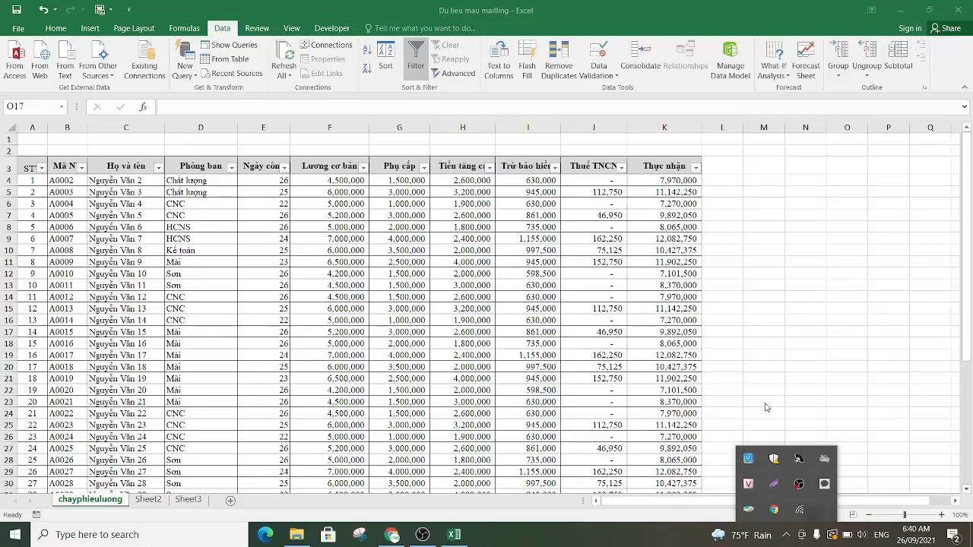
- Review the chayphieuluong payroll table, checking F10 and the salary and allowance headers, then close Excel
click(799, 363)
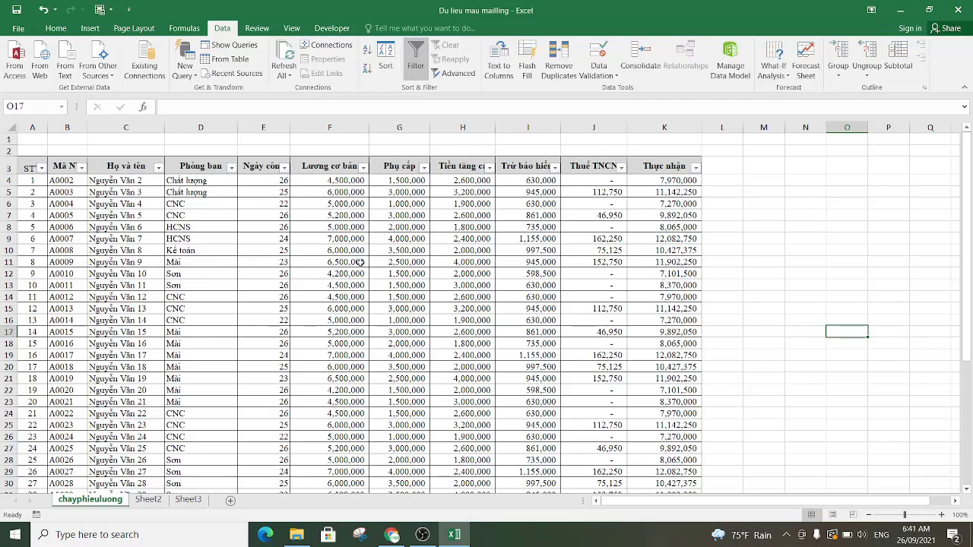
click(324, 245)
scroll(324, 245, down, 3)
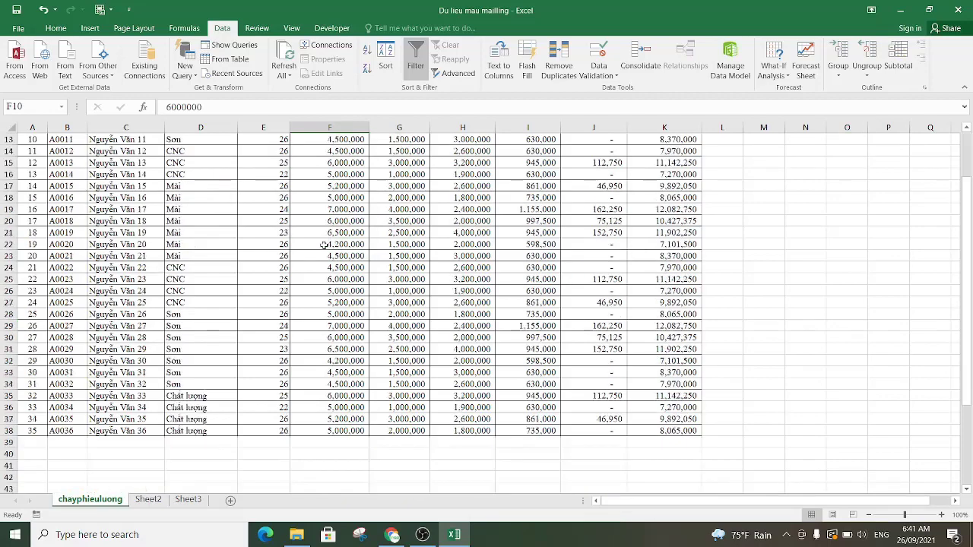
scroll(324, 244, up, 3)
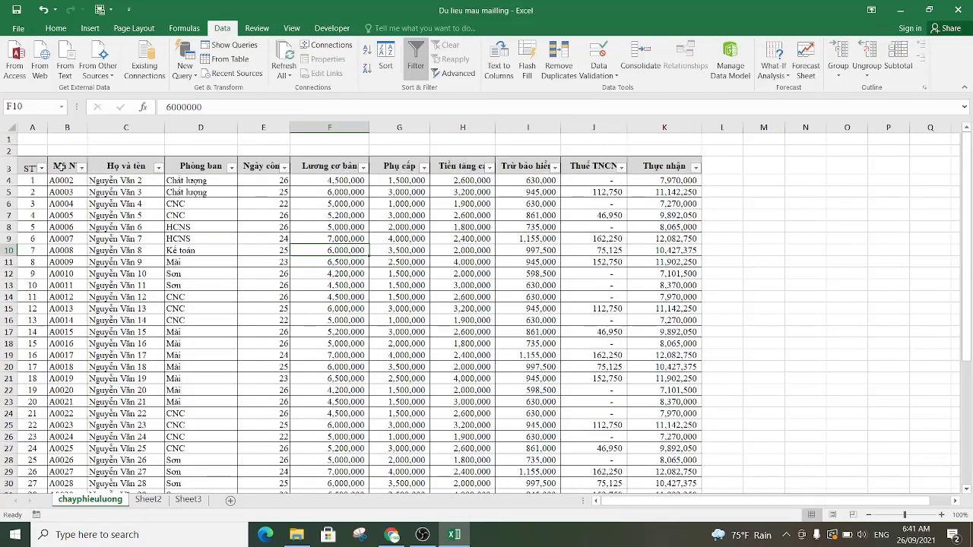
drag(23, 160, 648, 165)
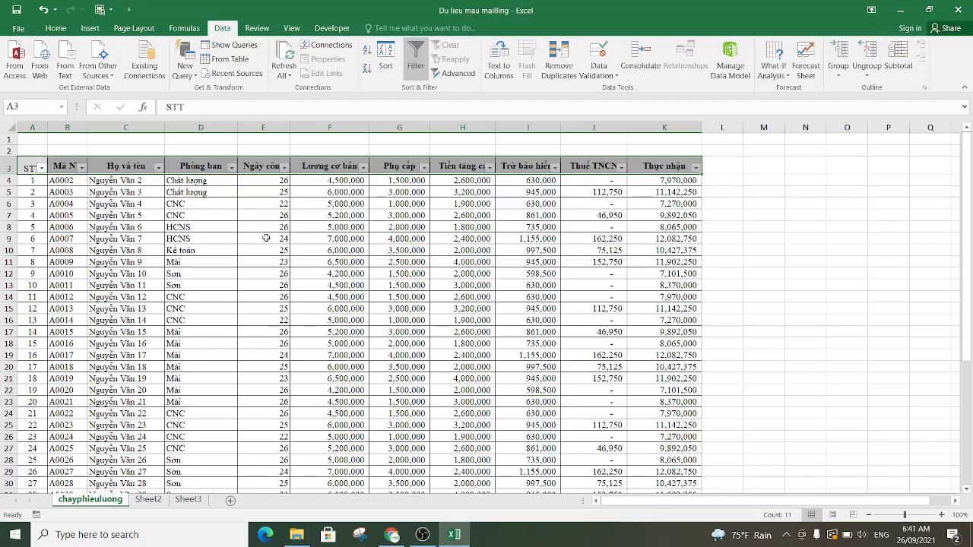
click(259, 166)
click(319, 170)
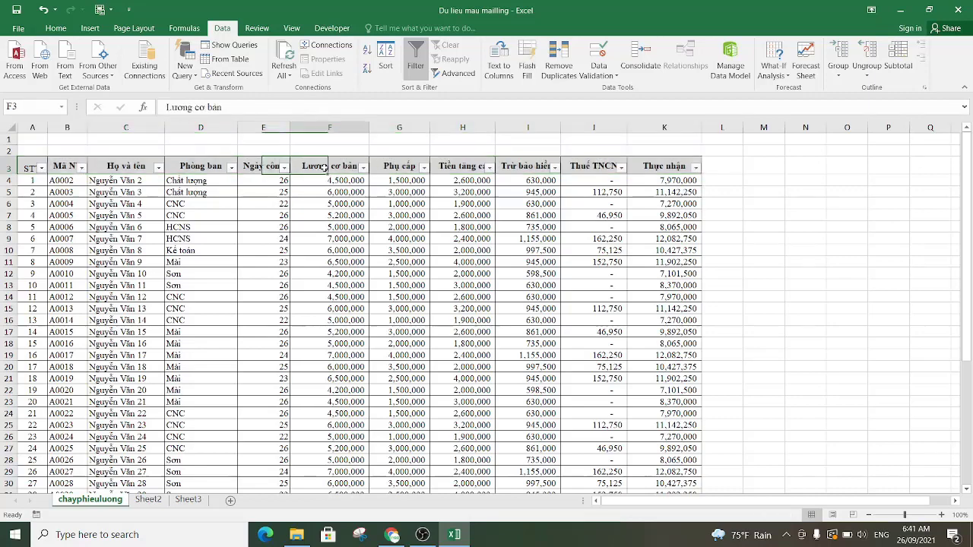
click(399, 167)
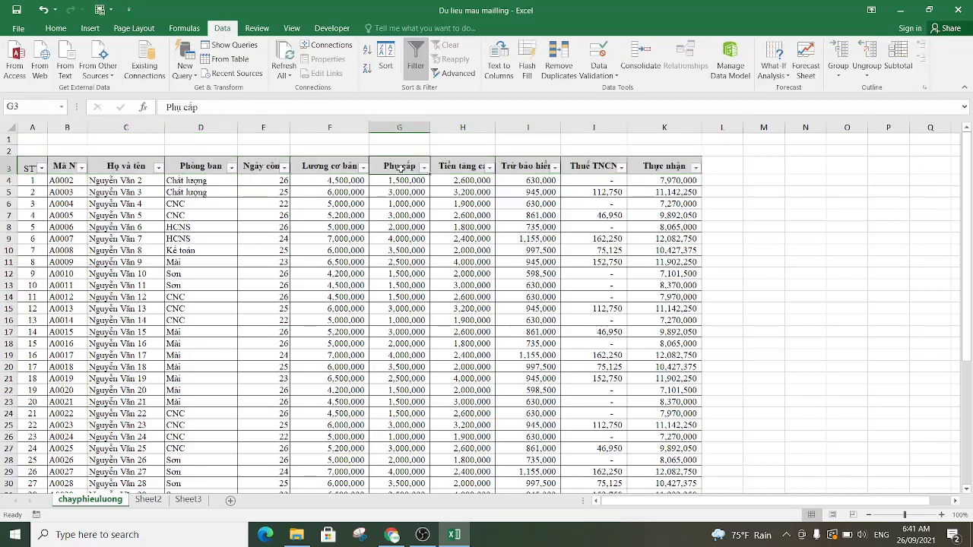
click(957, 10)
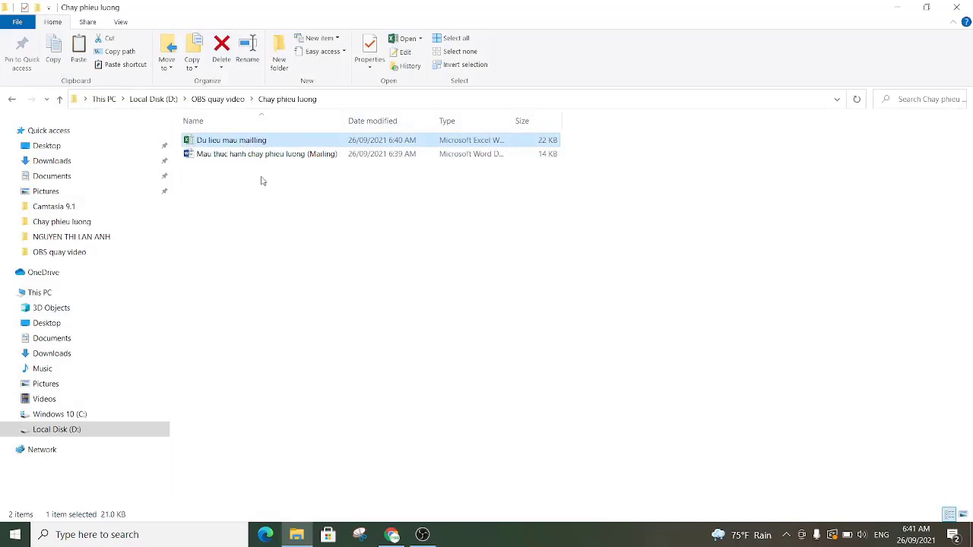
- Open the Word template 'Mau thuc hanh chay phieu luong (Mailling)' from the Chay phieu luong folder
click(235, 155)
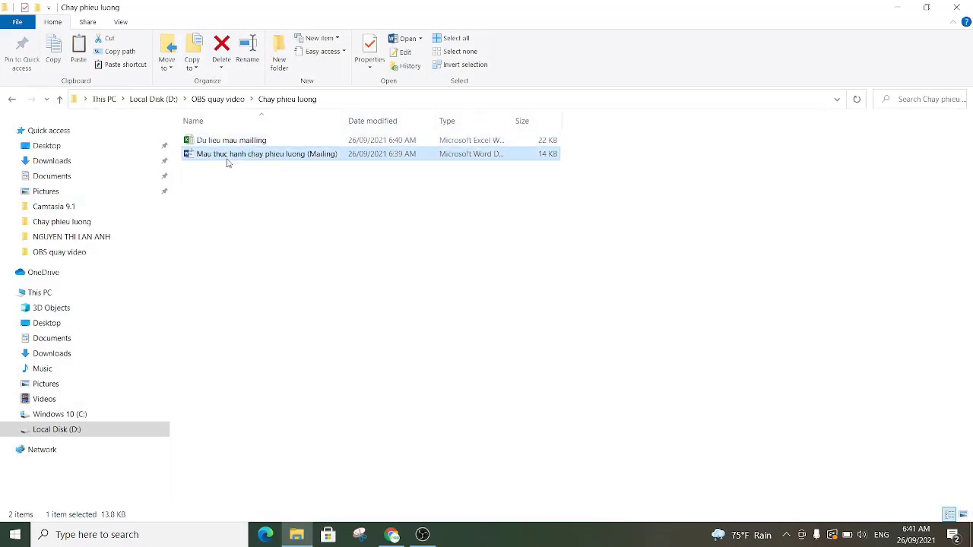
double_click(282, 156)
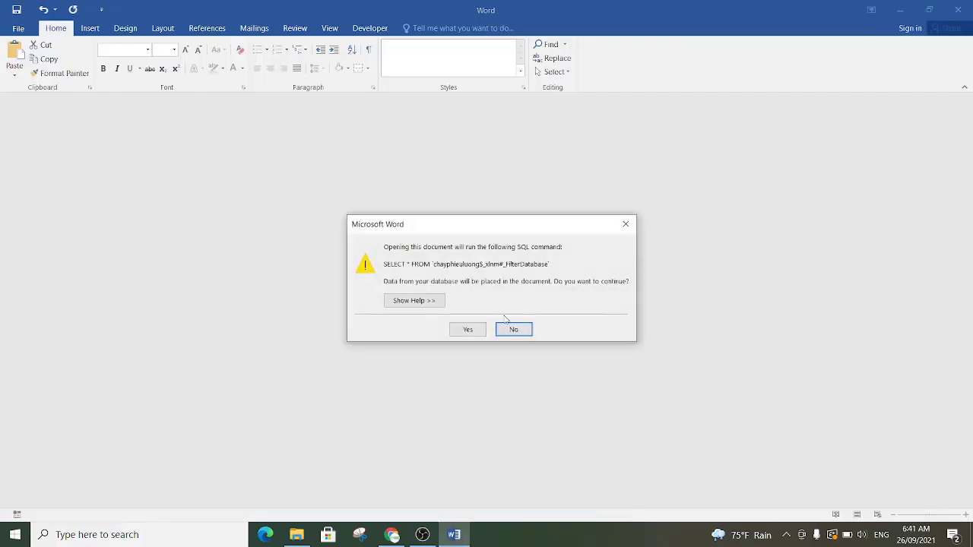
- Accept the SQL data query and delete the sample values from both tables' right-hand columns
click(511, 329)
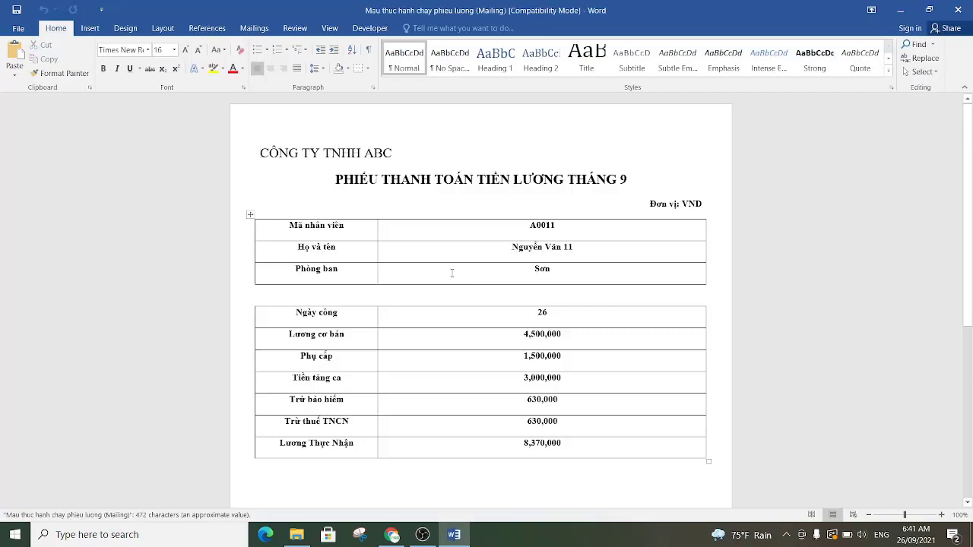
drag(488, 226, 553, 278)
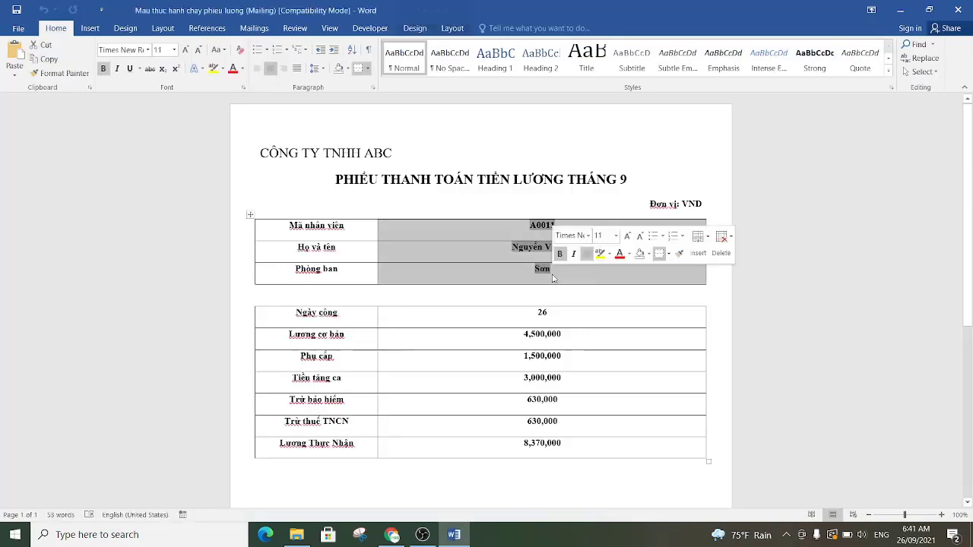
key(Delete)
double_click(504, 325)
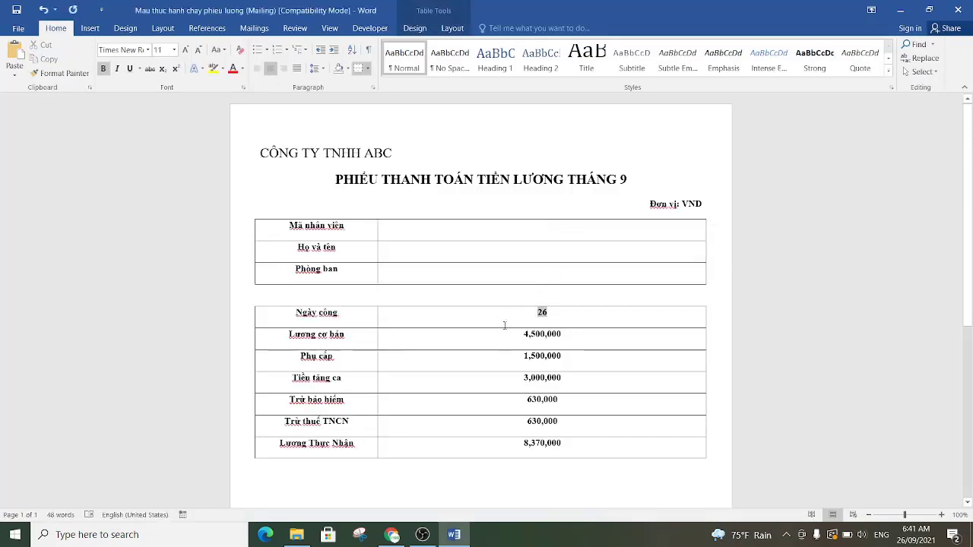
drag(504, 325, 542, 444)
key(Delete)
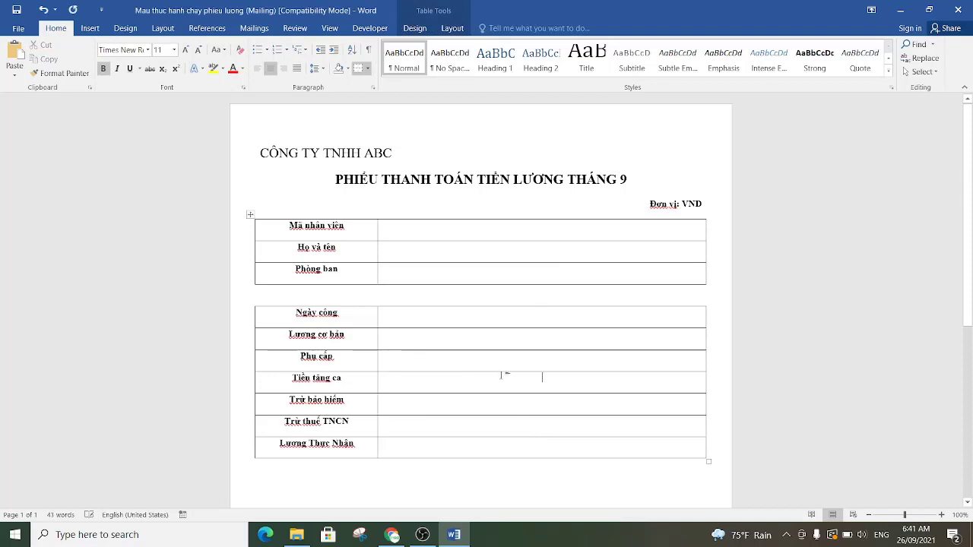
click(502, 374)
click(446, 234)
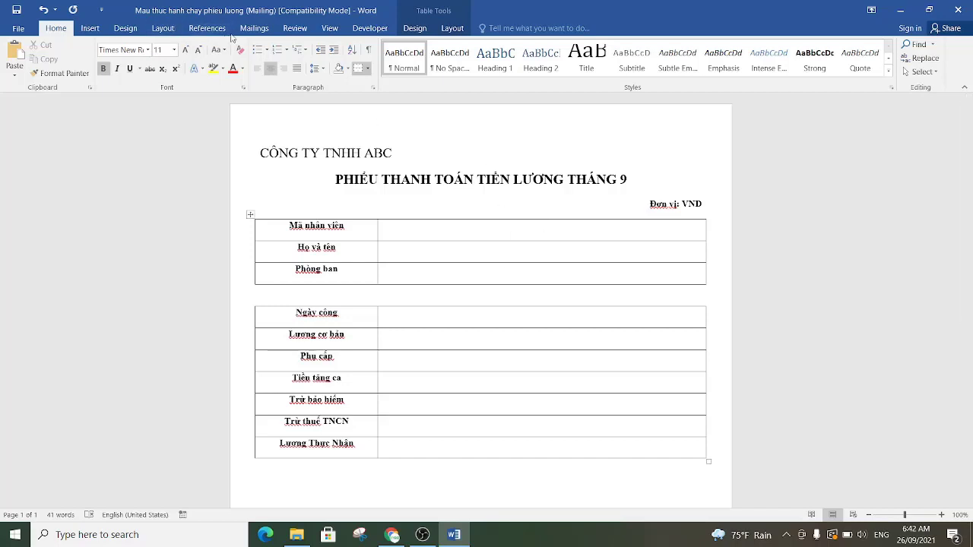
click(256, 29)
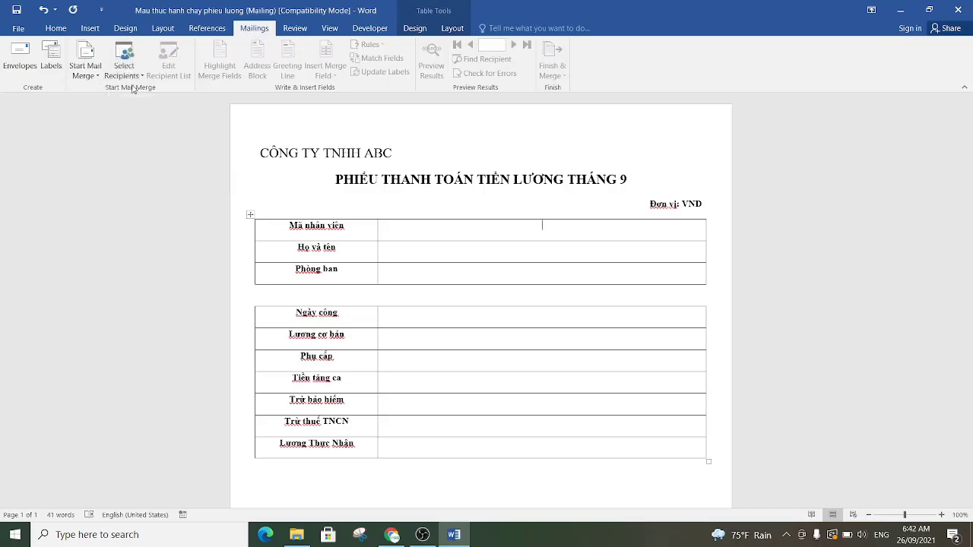
- Use an existing list: open Du lieu mau mailling from D:\OBS quay video\Chay phieu luong
click(140, 78)
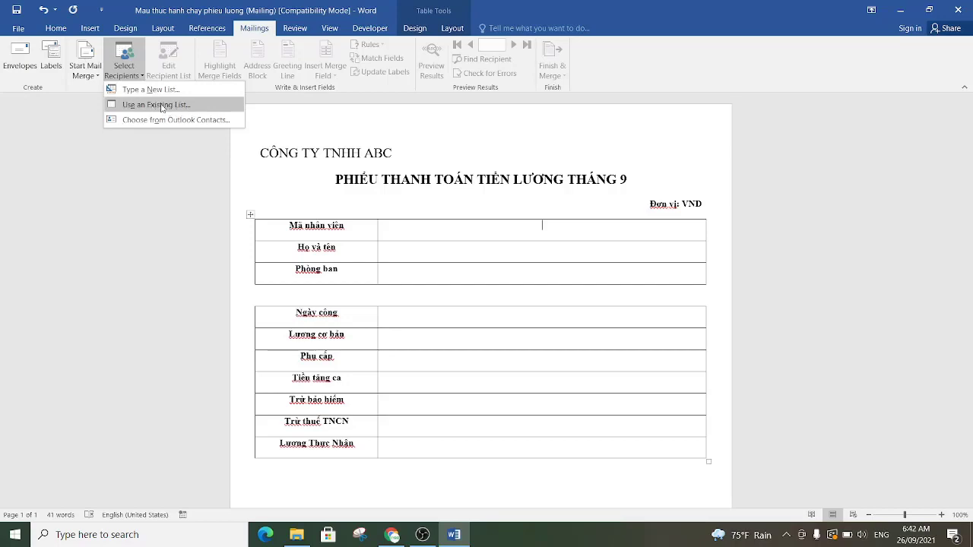
click(161, 105)
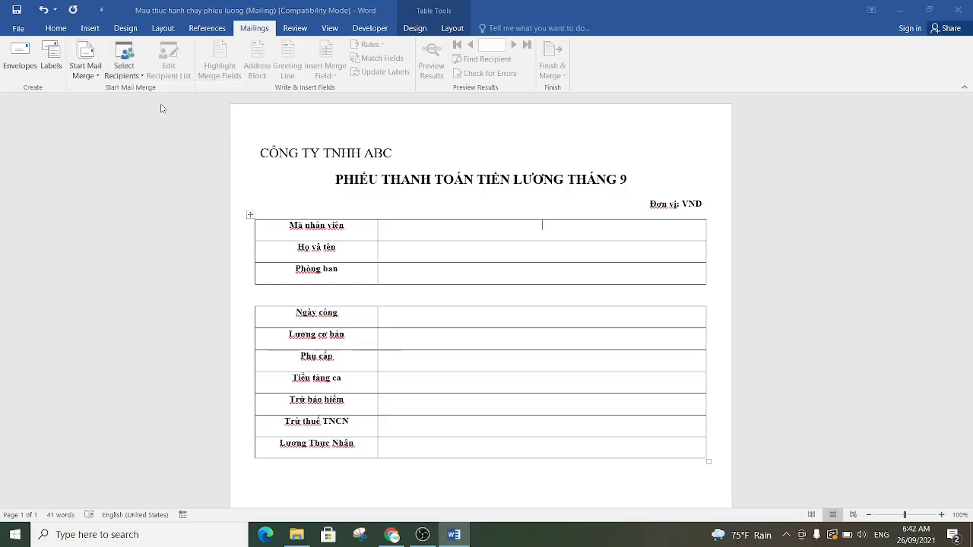
drag(285, 15, 319, 42)
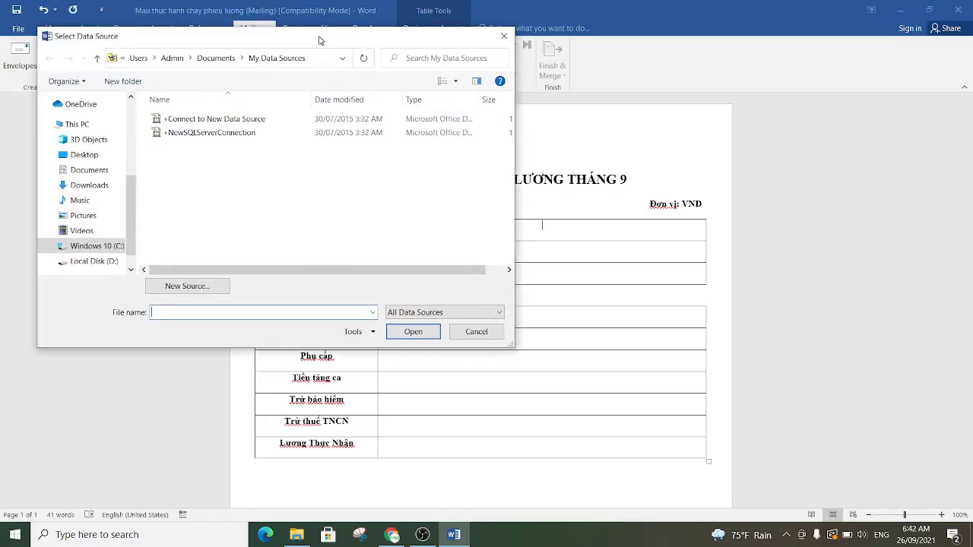
drag(133, 201, 133, 213)
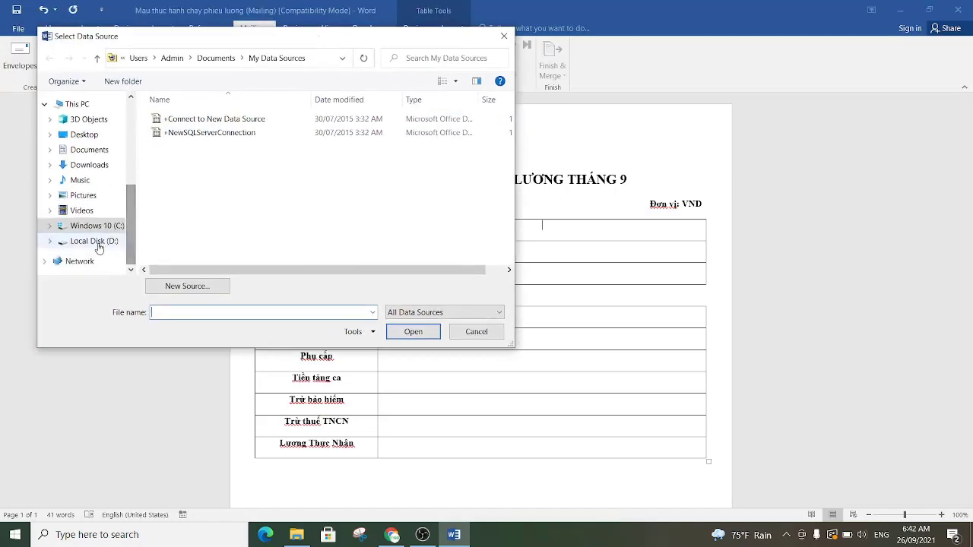
click(98, 241)
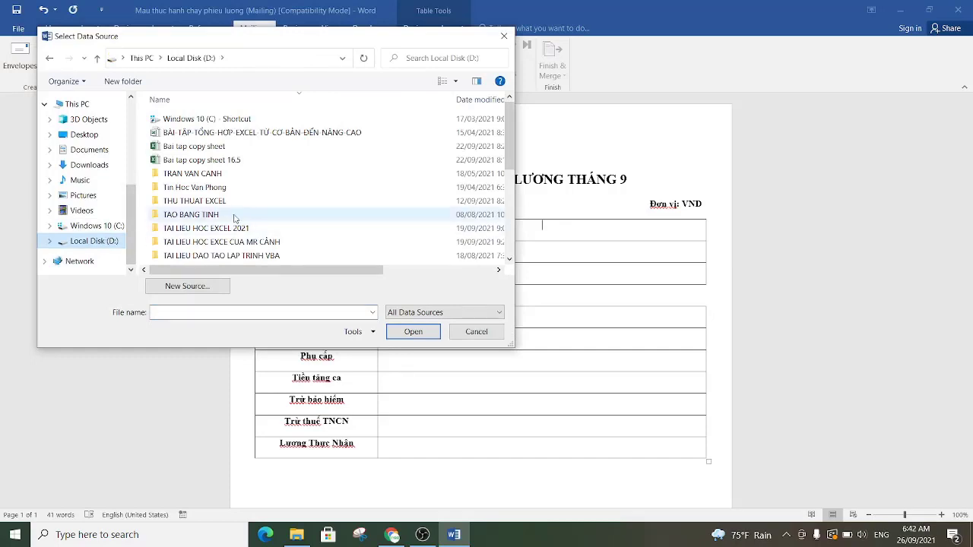
scroll(342, 152, down, 3)
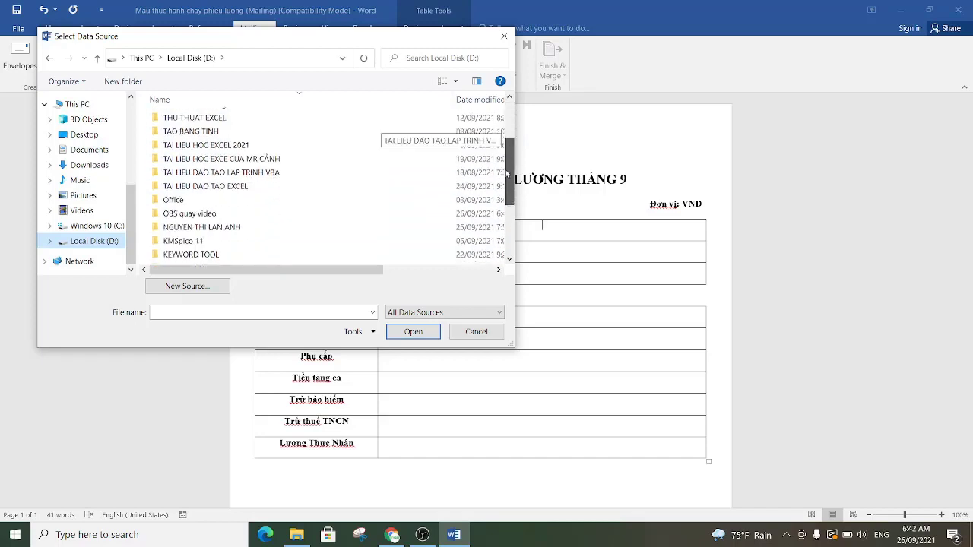
double_click(182, 190)
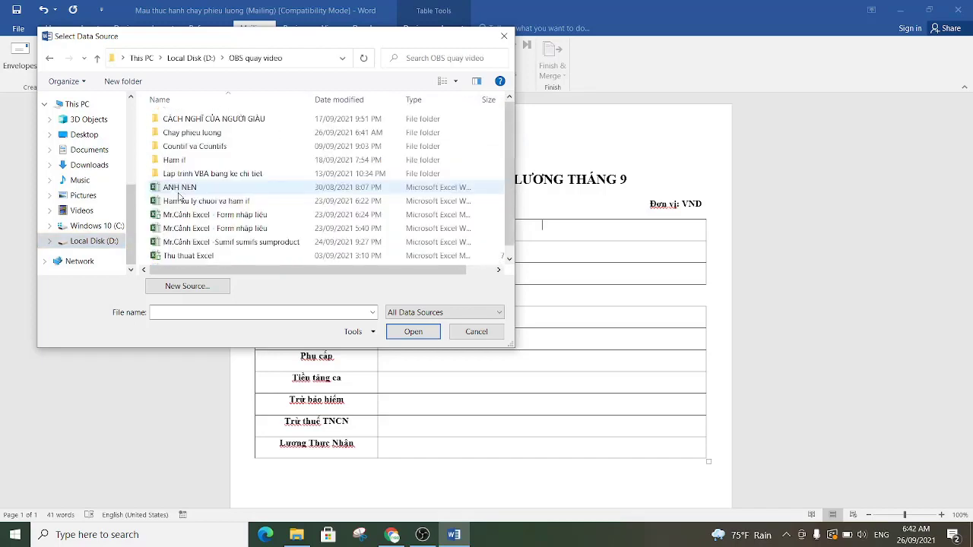
double_click(212, 134)
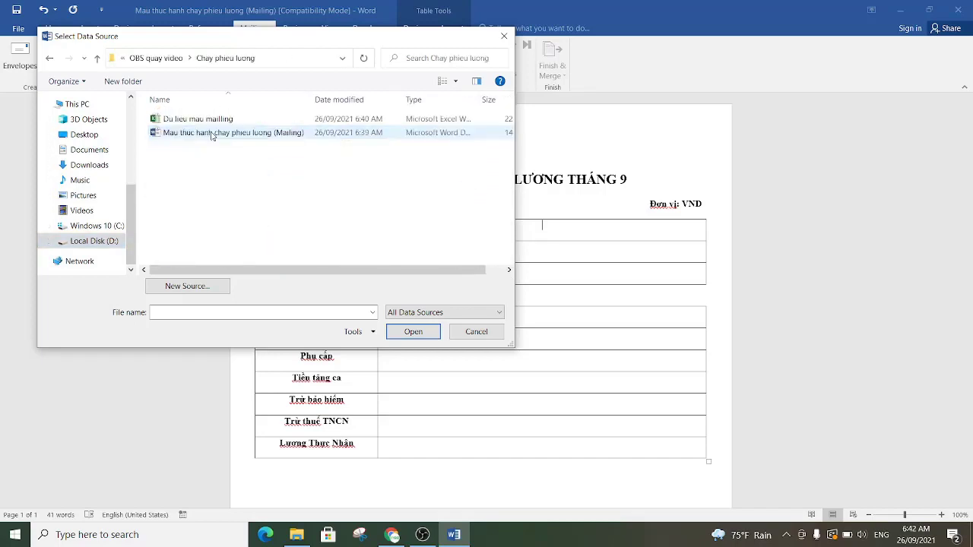
click(210, 120)
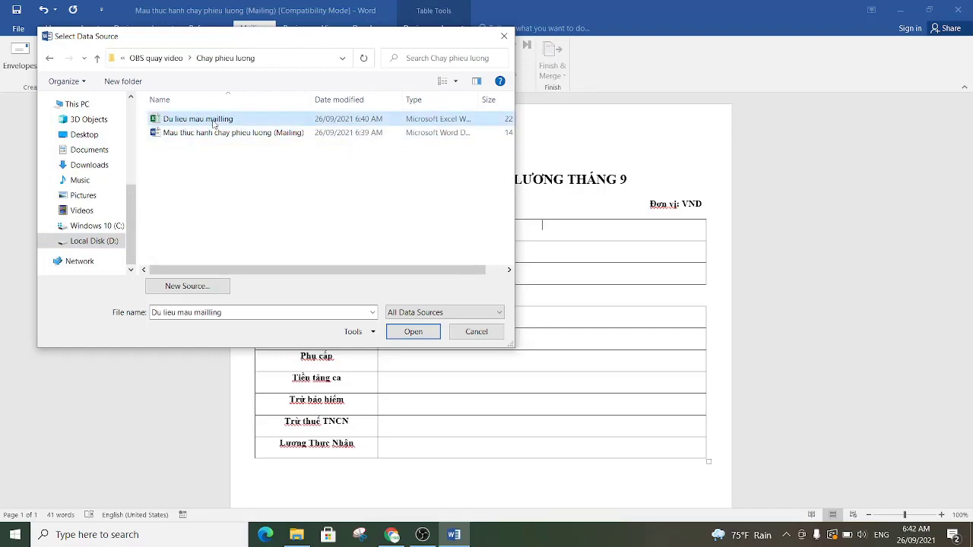
click(414, 332)
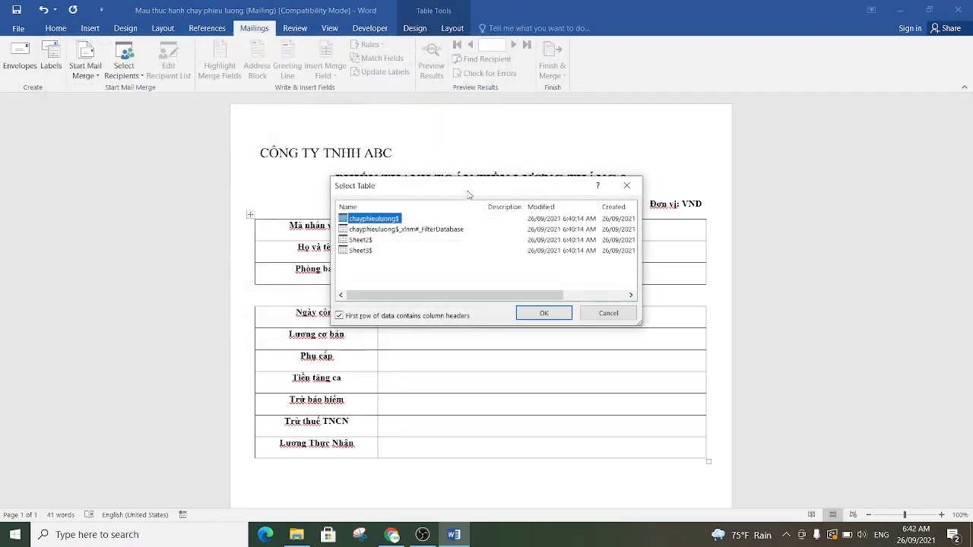
- Pick the chayphieuluong worksheet entry in Select Table, with headers in the first row, and confirm
mouse_move(465, 189)
mouse_down()
mouse_move(221, 169)
mouse_move(227, 147)
mouse_up()
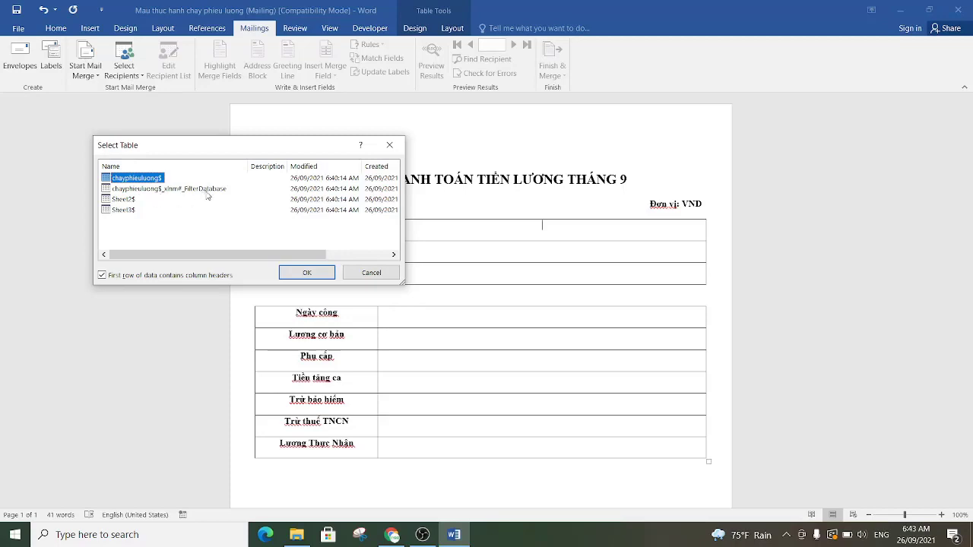
click(205, 190)
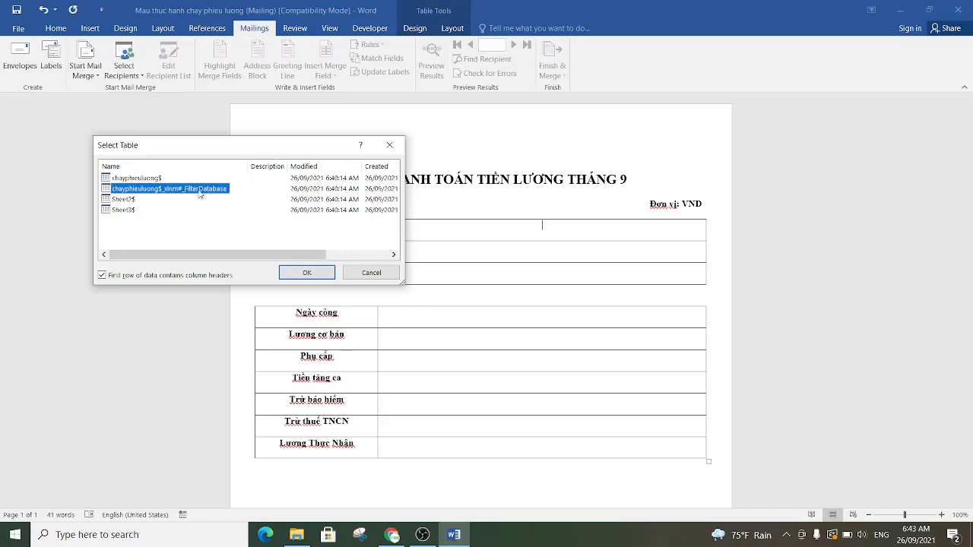
click(141, 179)
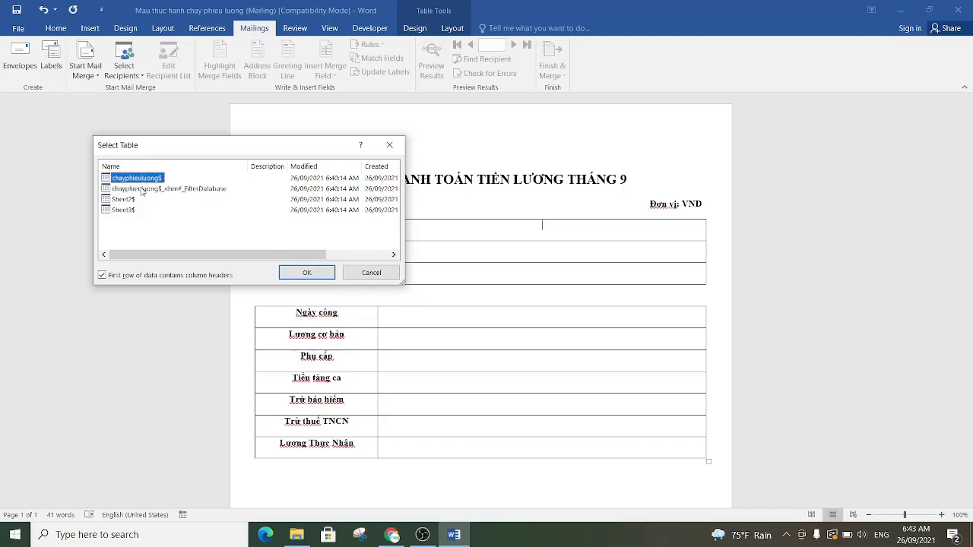
click(144, 189)
click(144, 178)
click(144, 190)
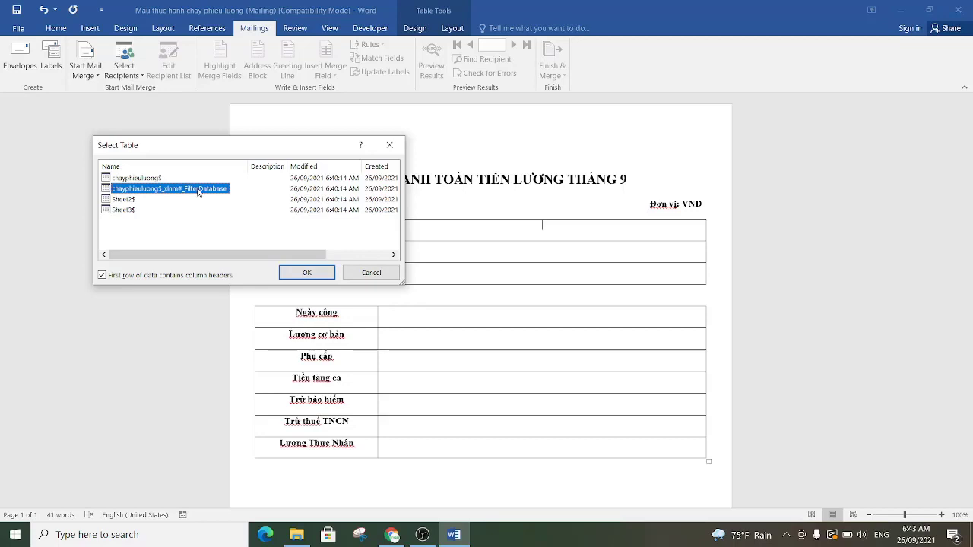
click(306, 273)
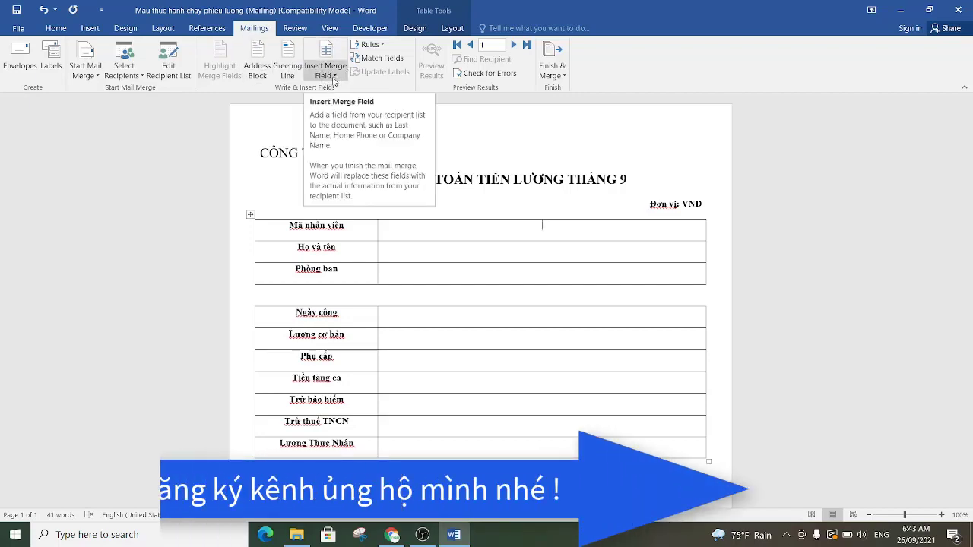
- Look over the merge field list and place the cursor in the Mã nhân viên value cell
click(335, 76)
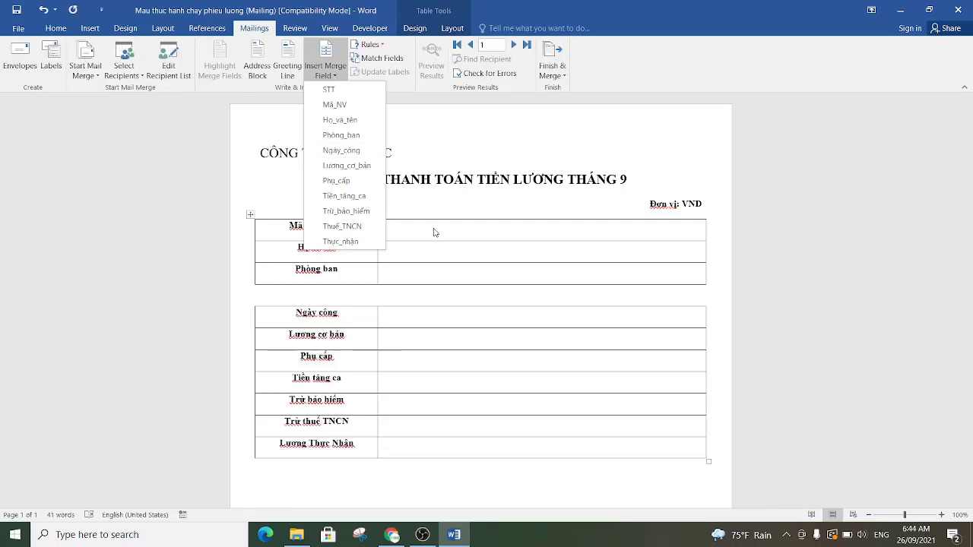
click(433, 230)
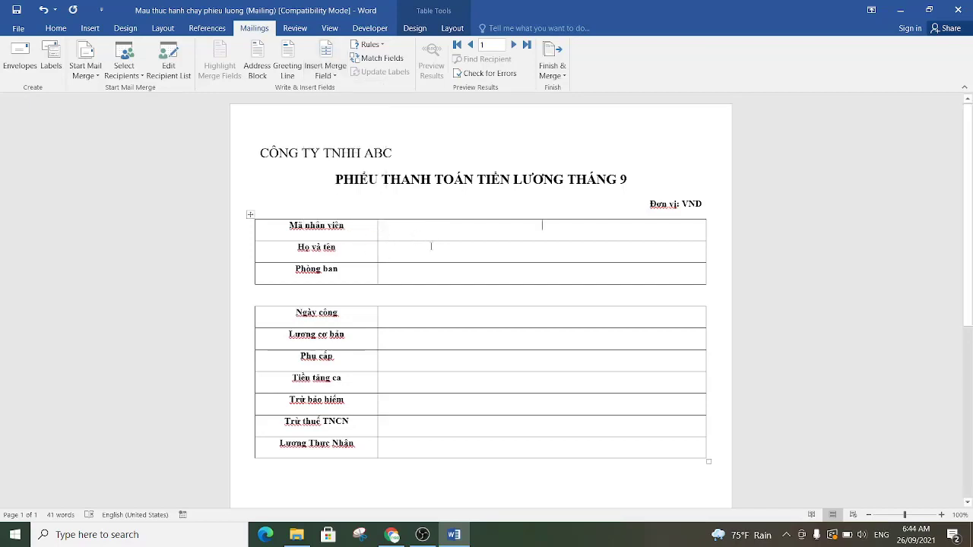
click(446, 348)
key(Down)
key(Down)
click(523, 229)
- Insert «Mã_NV», «Họ_và_tên», «Phòng_ban» and «Ngày_công» into the first table's value cells
click(336, 76)
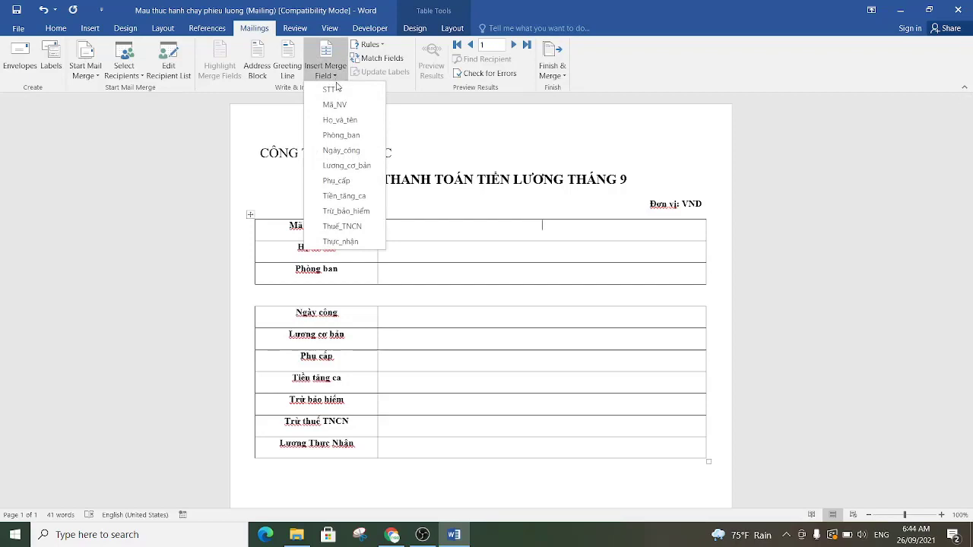
click(335, 104)
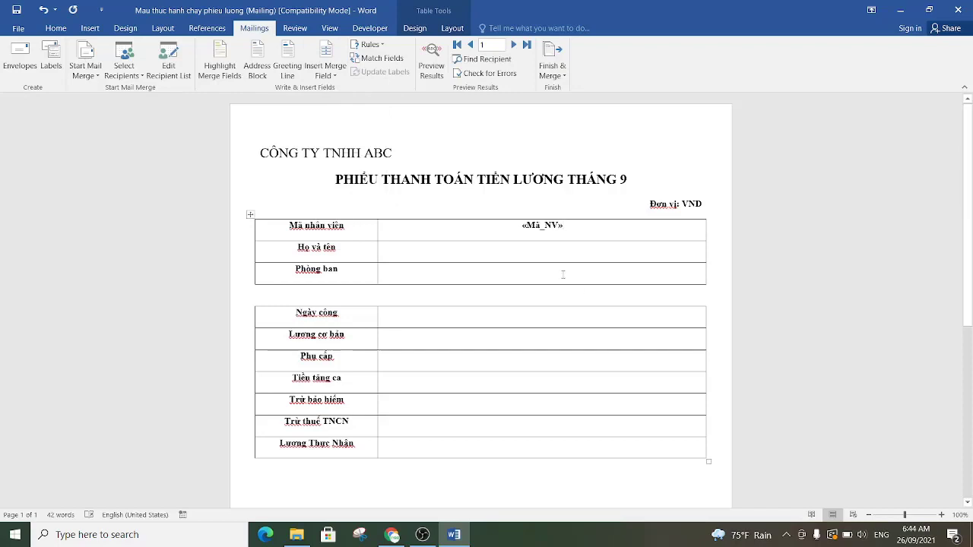
click(541, 251)
click(333, 78)
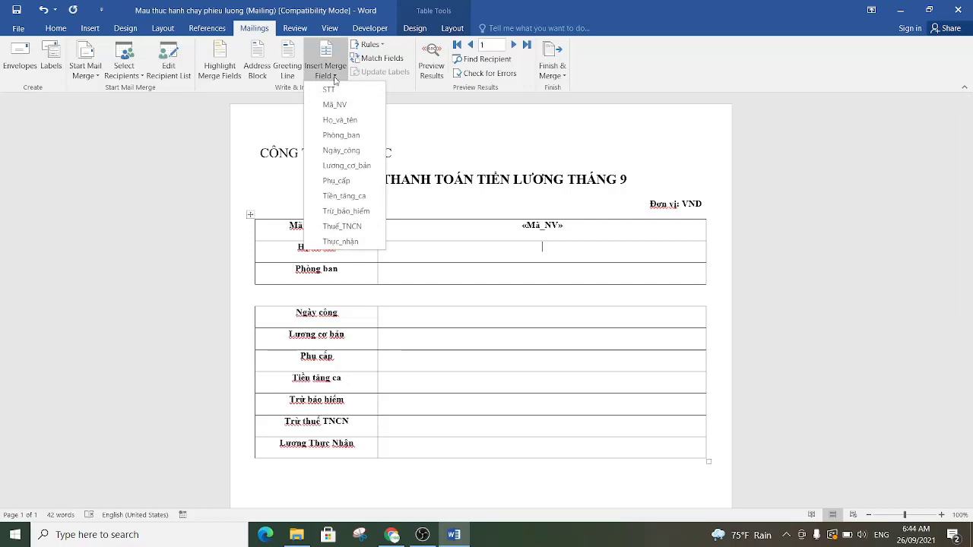
click(342, 120)
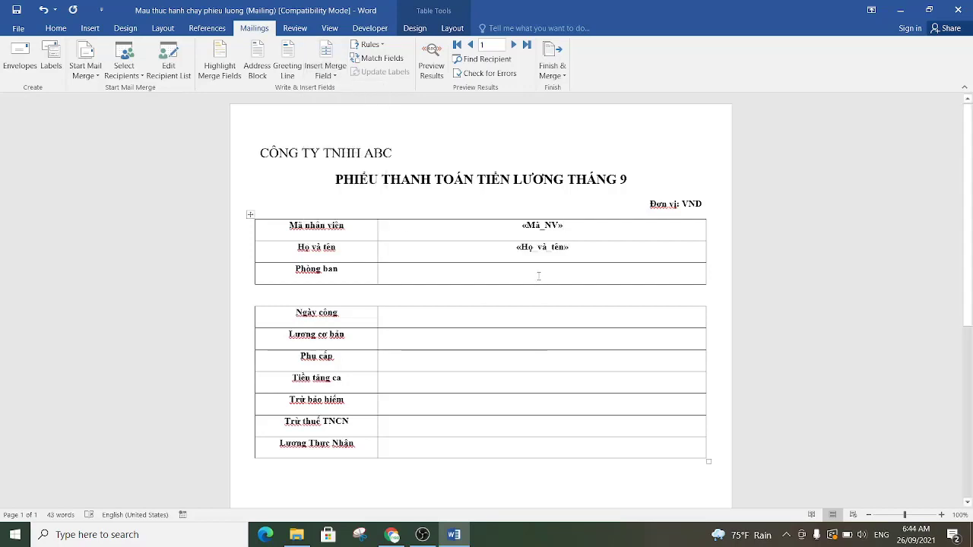
click(326, 72)
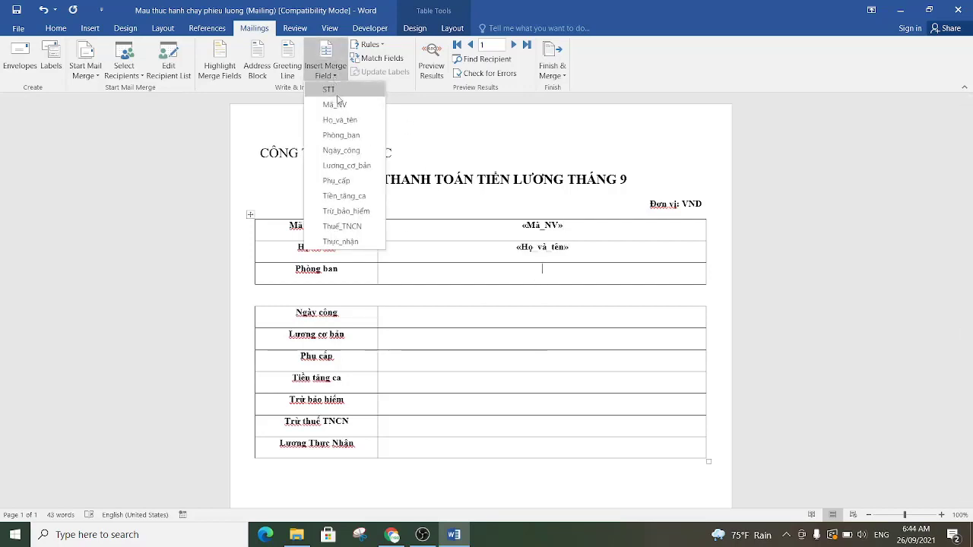
click(341, 135)
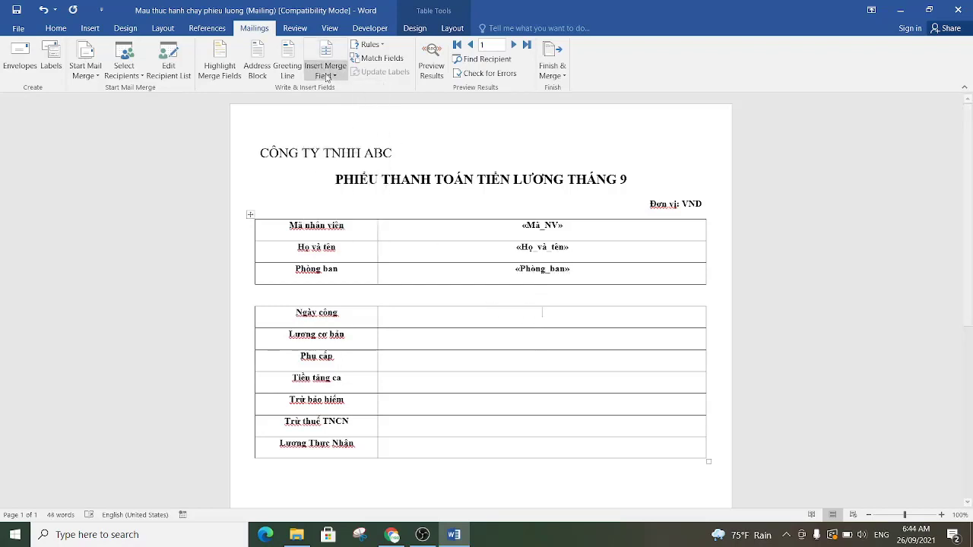
click(337, 78)
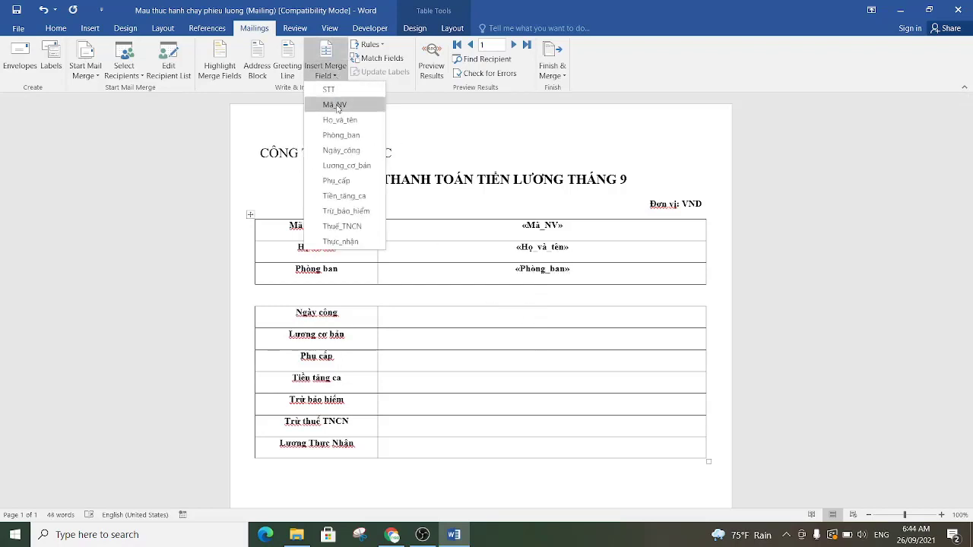
click(344, 151)
- Insert «Lương_cơ_bản» and «Phụ_cấp» into the base-salary and allowance cells
click(532, 339)
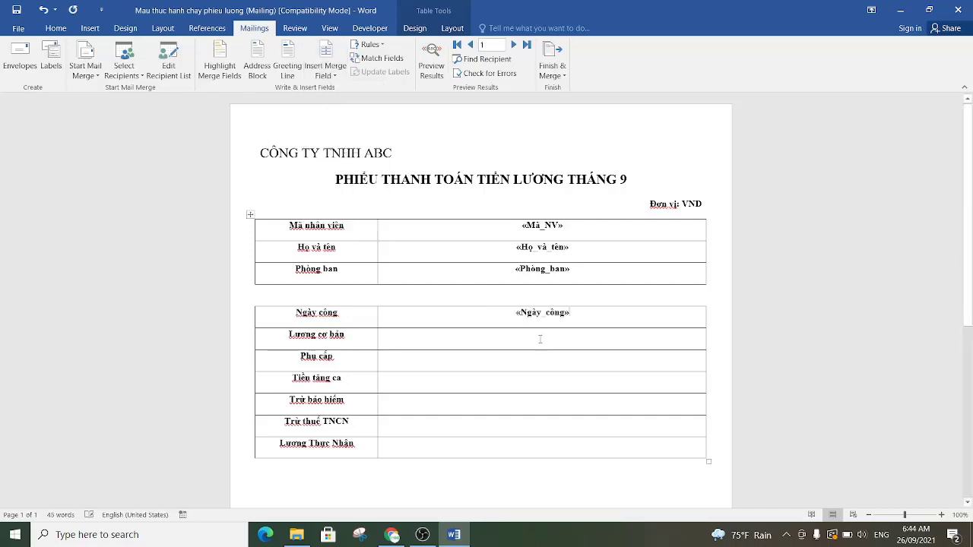
click(327, 72)
click(347, 165)
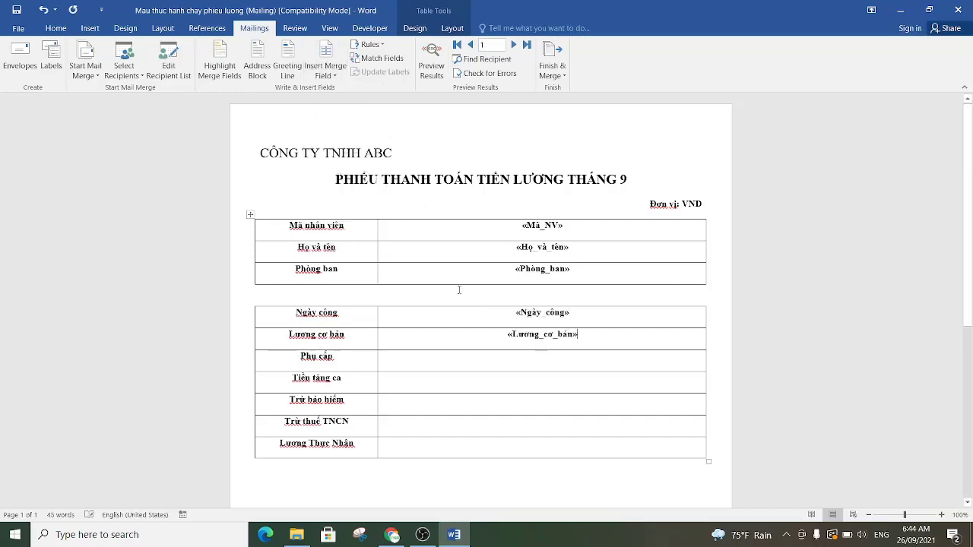
click(532, 359)
click(327, 72)
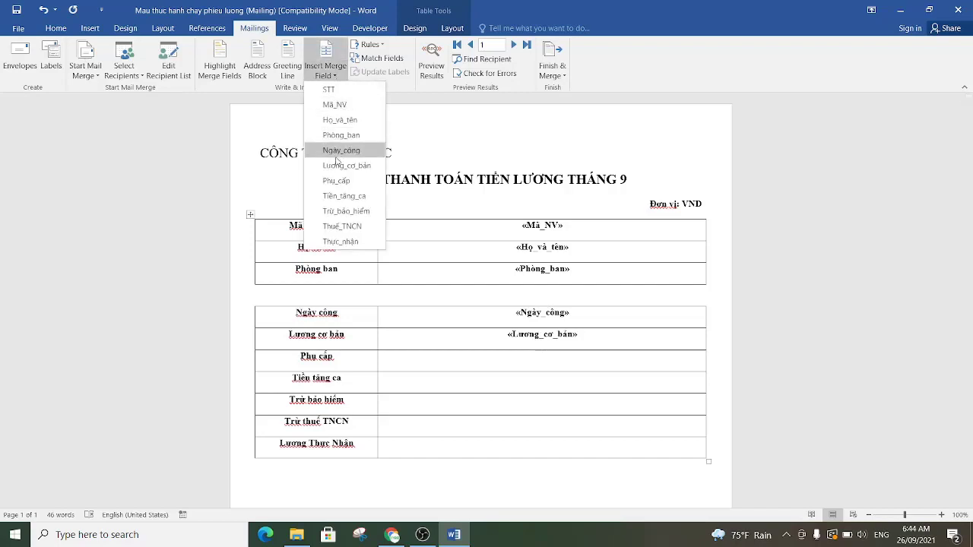
click(336, 181)
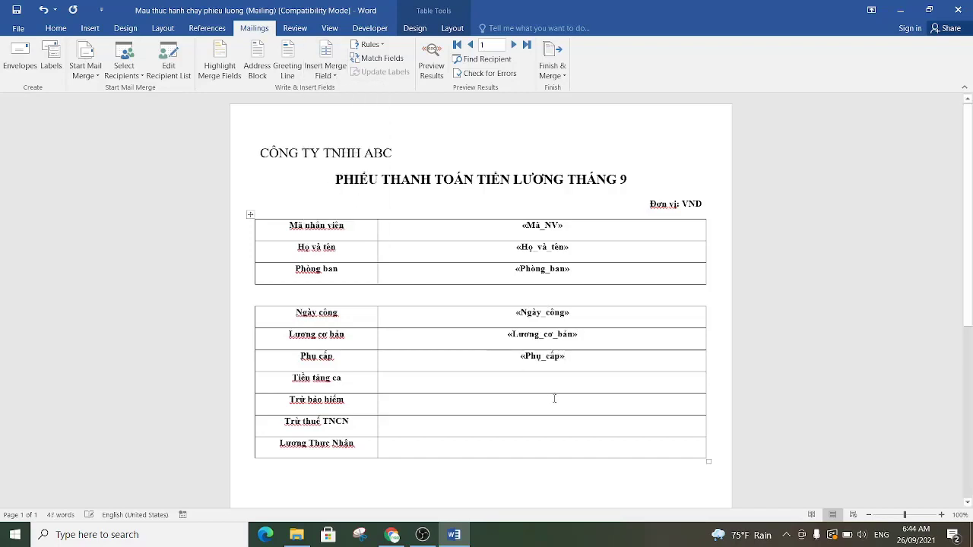
- Insert «Tiền_tăng_ca», «Trừ_bảo_hiểm», «Thuế_TNCN» and «Thực_nhận» into the remaining value cells
click(327, 73)
click(344, 196)
click(325, 72)
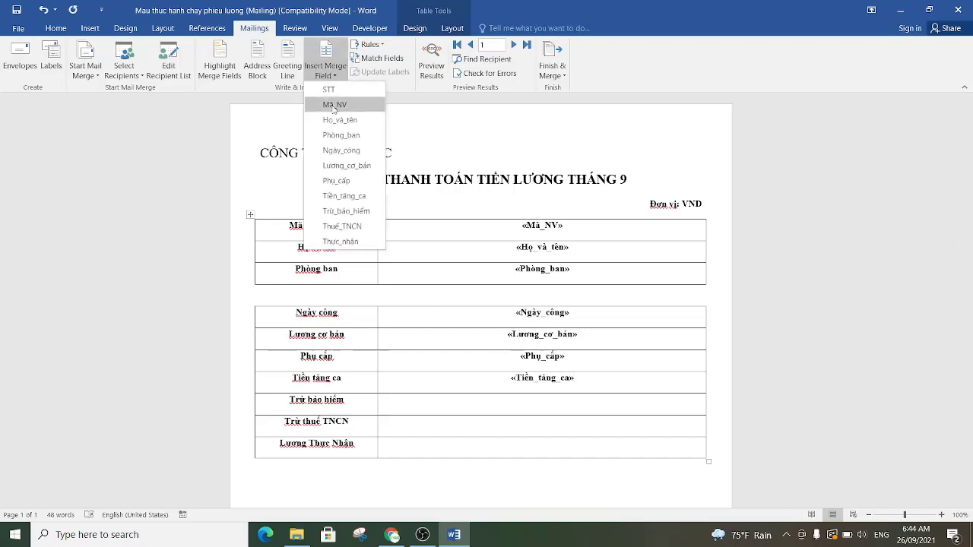
click(346, 211)
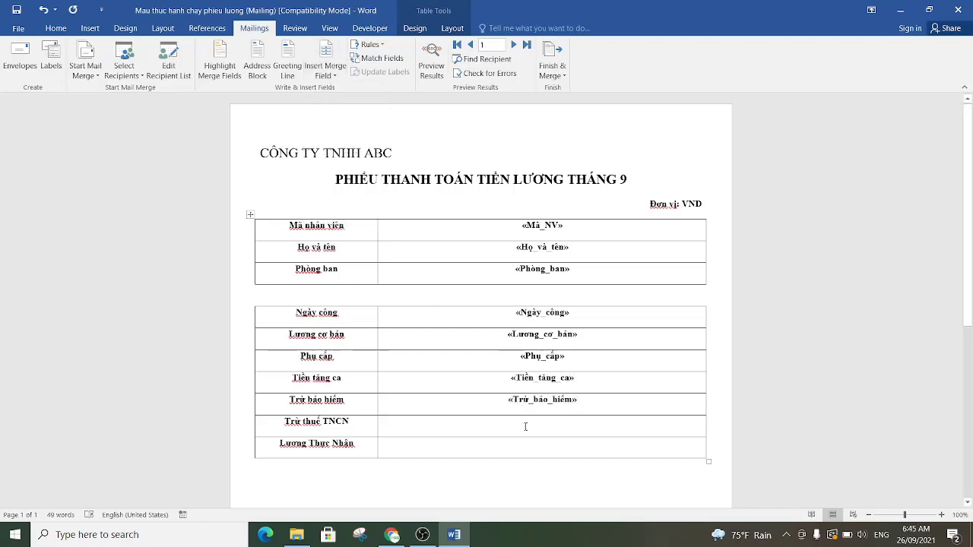
click(326, 76)
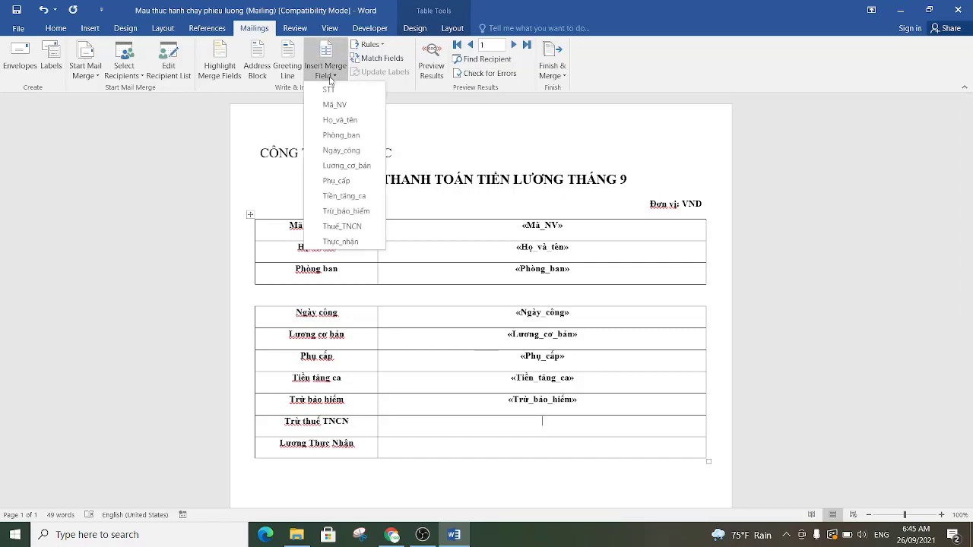
click(342, 226)
click(537, 446)
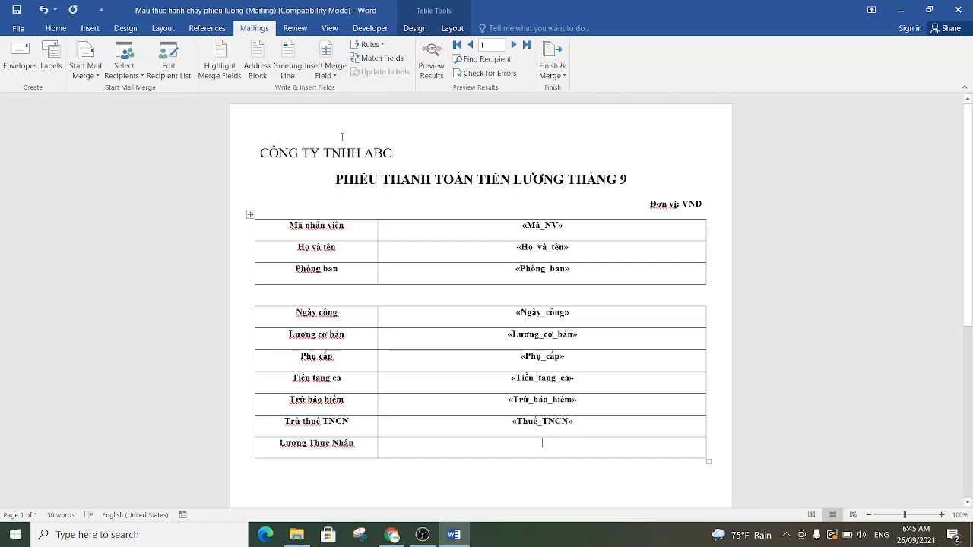
click(329, 76)
click(346, 237)
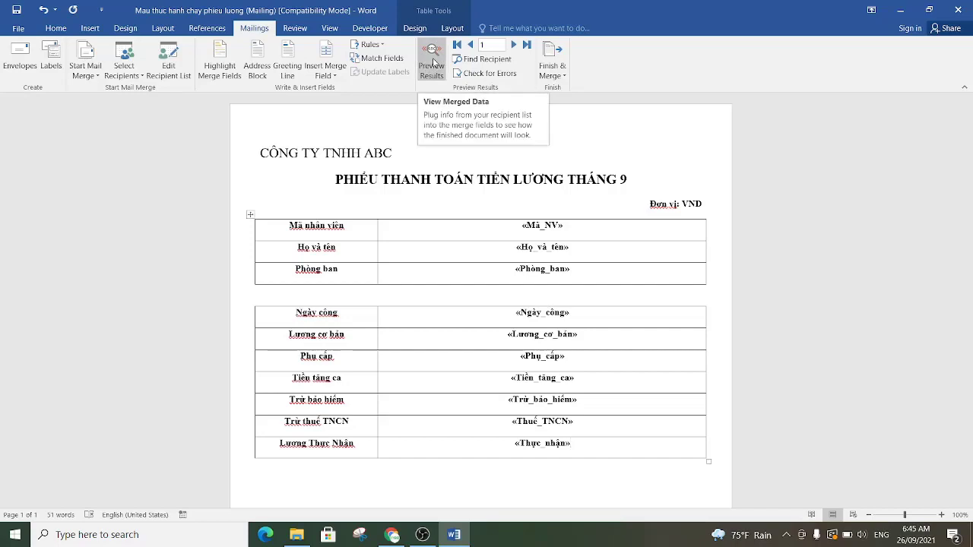
- Turn on Preview Results, step through the employee records to the last one, then return to the first
click(435, 55)
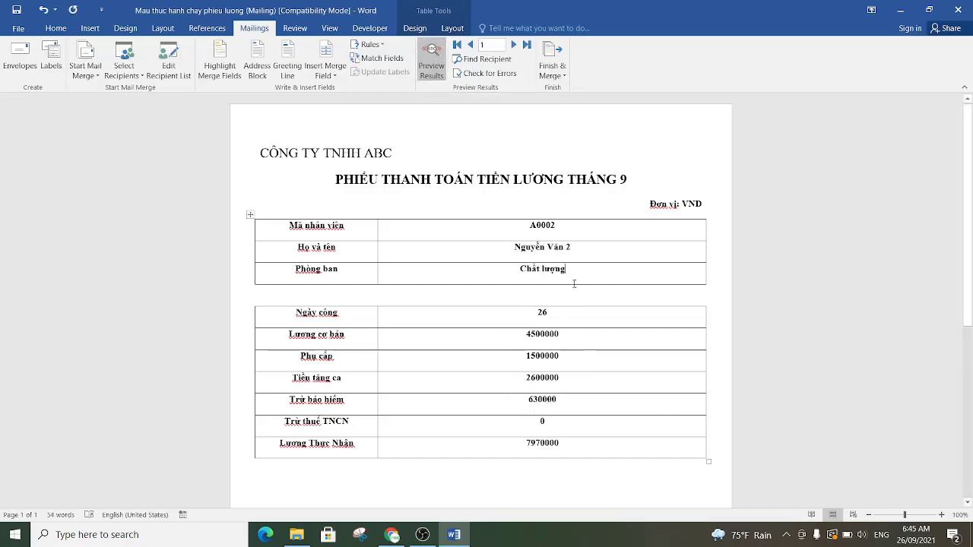
scroll(573, 288, down, 2)
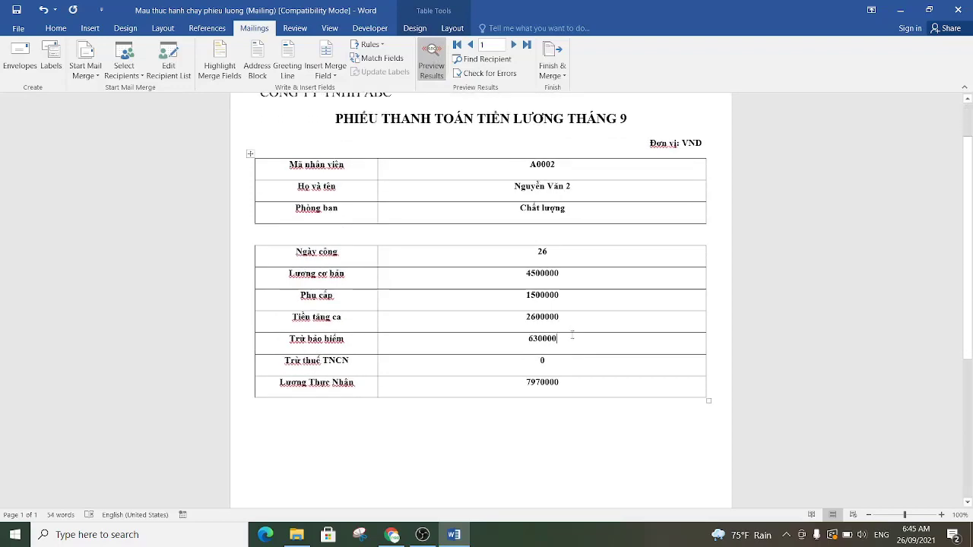
scroll(571, 335, up, 2)
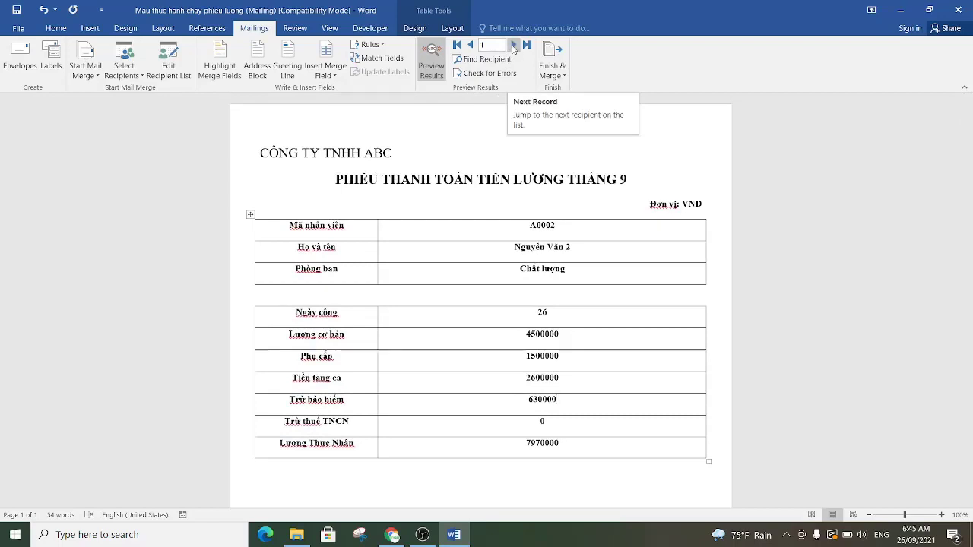
click(514, 46)
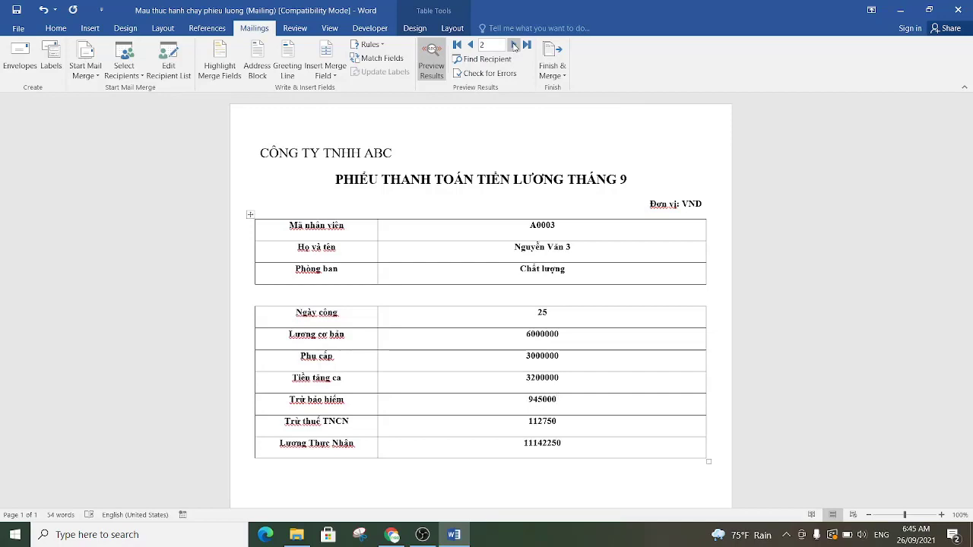
click(513, 45)
click(514, 45)
click(514, 46)
click(514, 45)
click(514, 46)
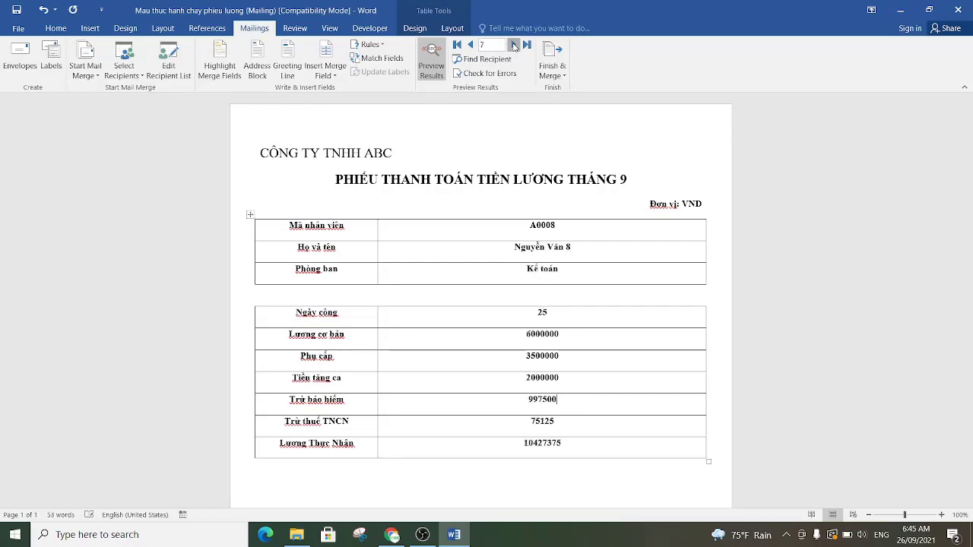
click(514, 45)
click(514, 45)
click(514, 46)
click(514, 45)
click(514, 45)
click(514, 45)
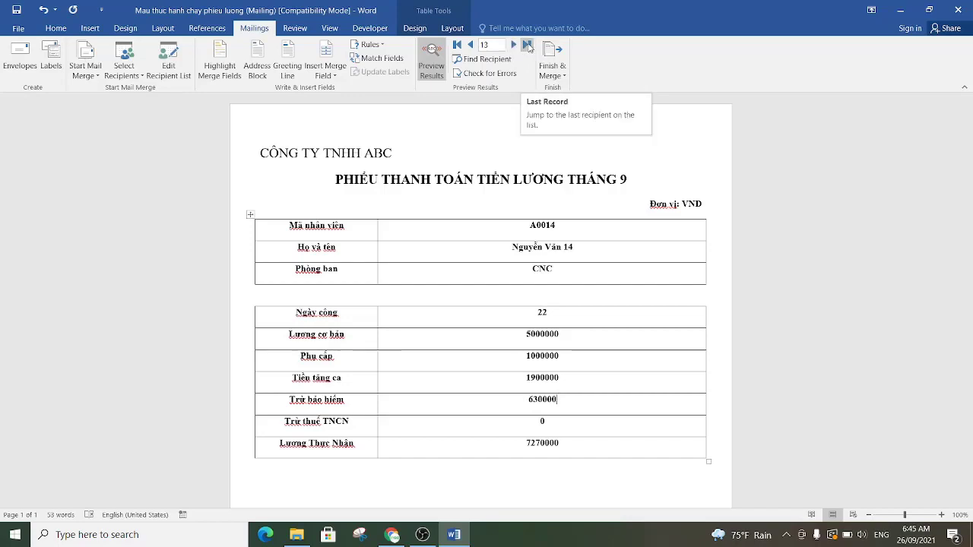
click(527, 45)
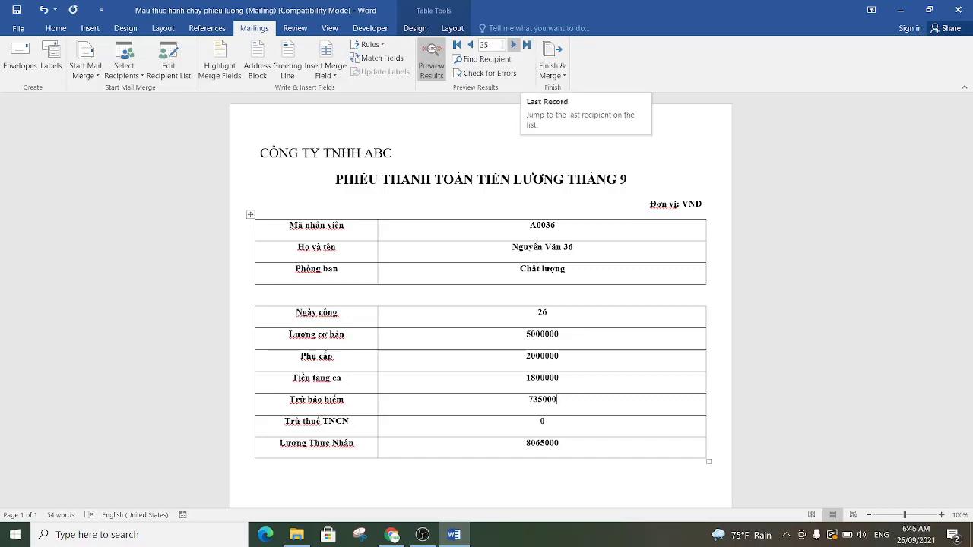
click(458, 46)
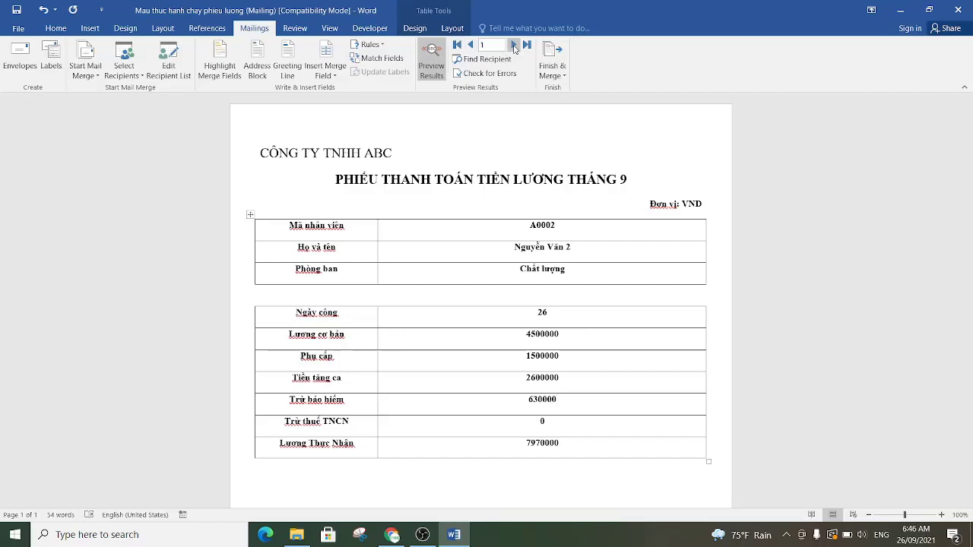
- Advance the preview through eight more records, then go back to record 1 (A0002)
click(514, 45)
click(513, 45)
click(514, 46)
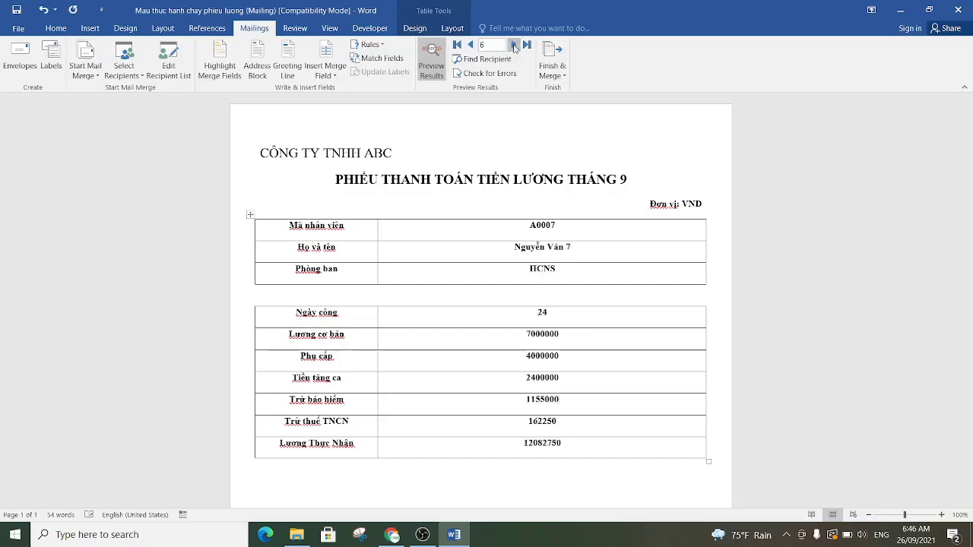
click(514, 46)
click(514, 46)
click(514, 46)
click(513, 46)
click(513, 45)
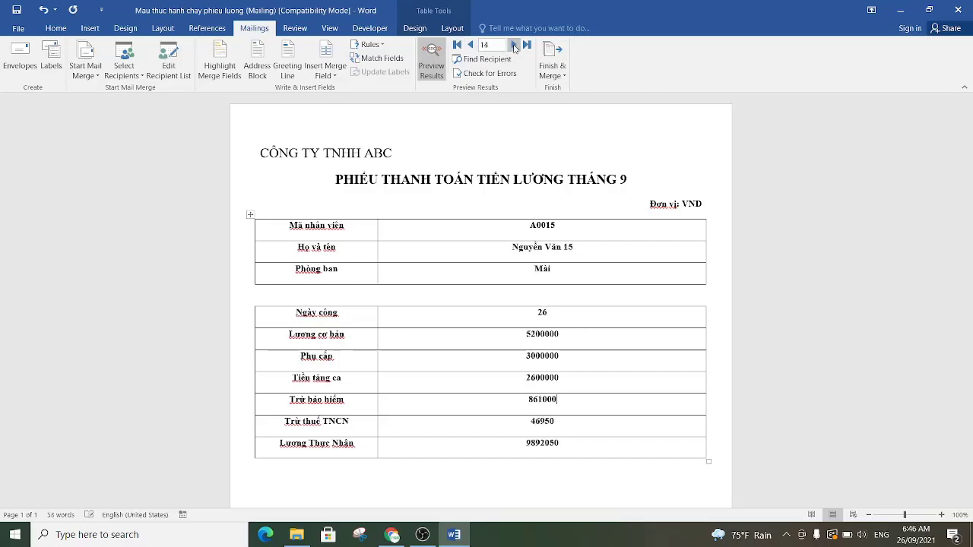
click(514, 45)
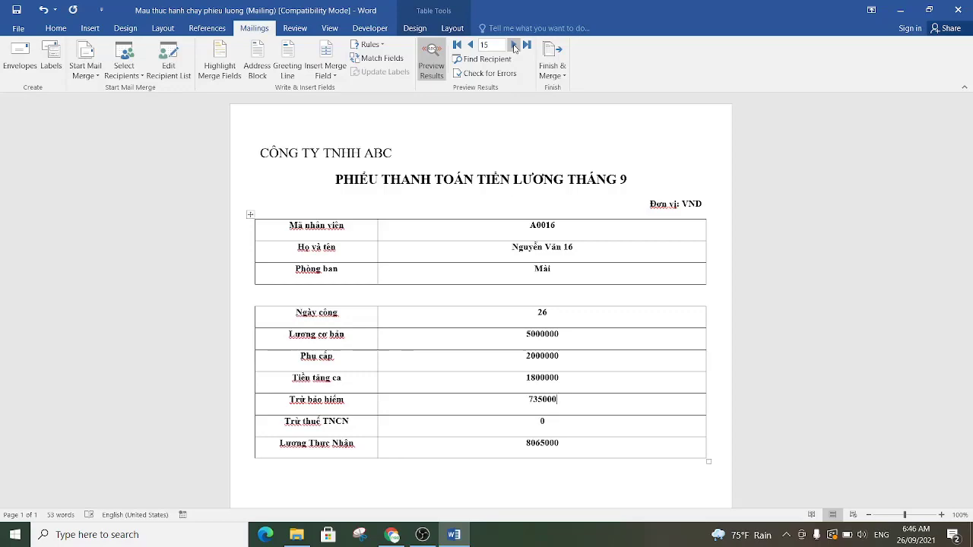
click(456, 46)
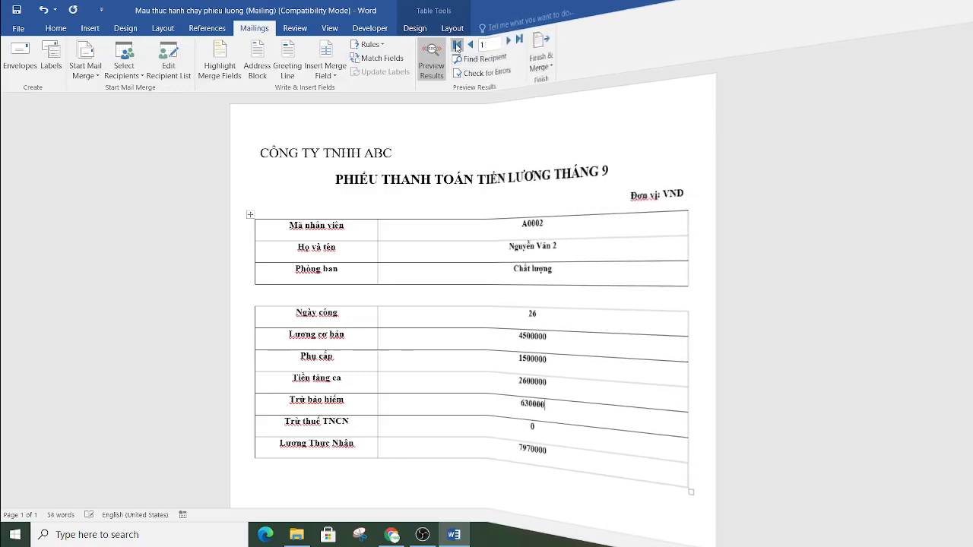
- Inspect the 1500000 allowance and 2600000 overtime amounts, then turn off Preview Results
click(543, 327)
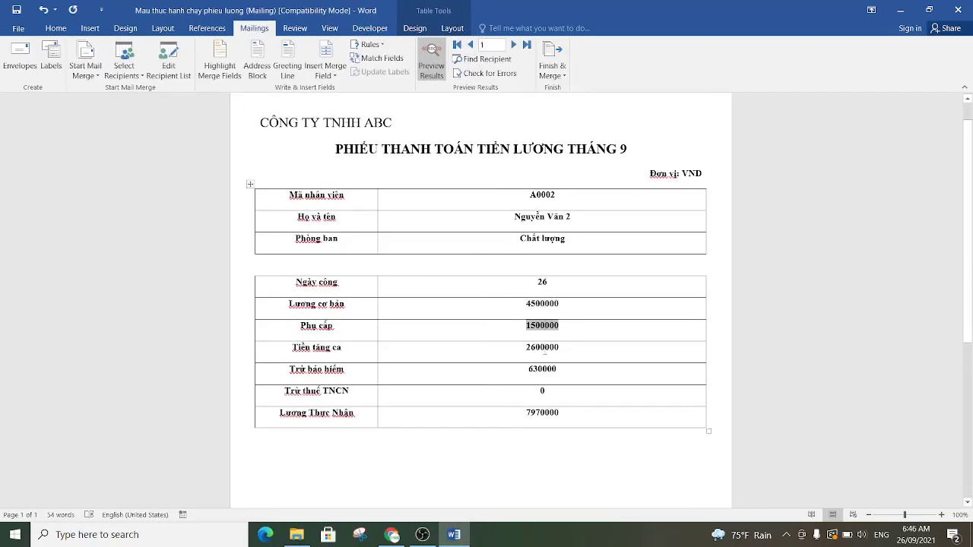
click(544, 350)
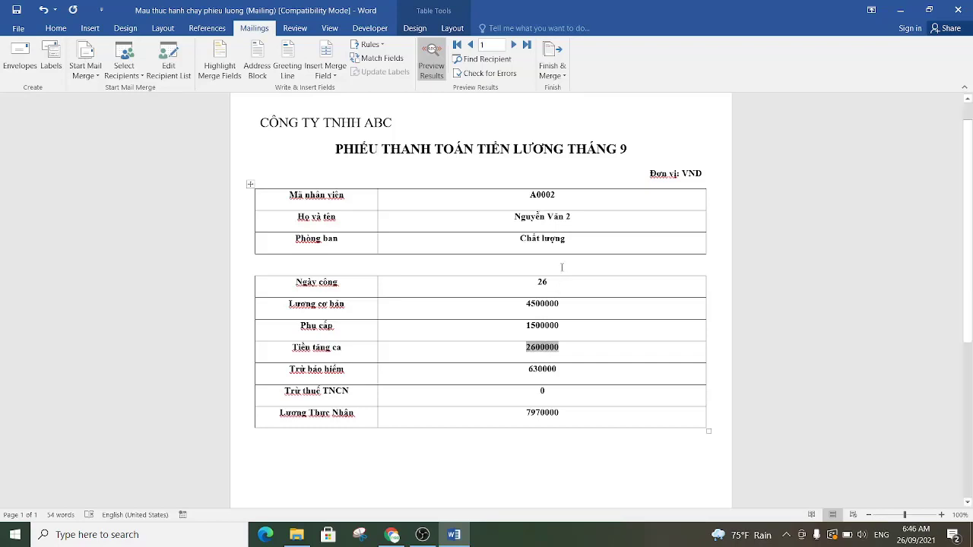
click(574, 243)
click(431, 67)
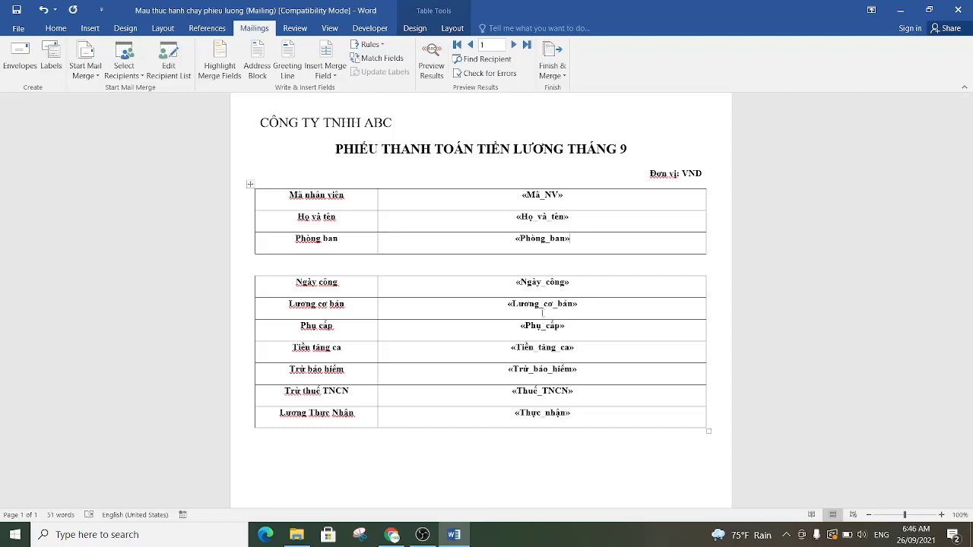
- Edit the Lương_cơ_bản field code to read { MERGEFIELD Lương_cơ_bản \#,### }
click(541, 307)
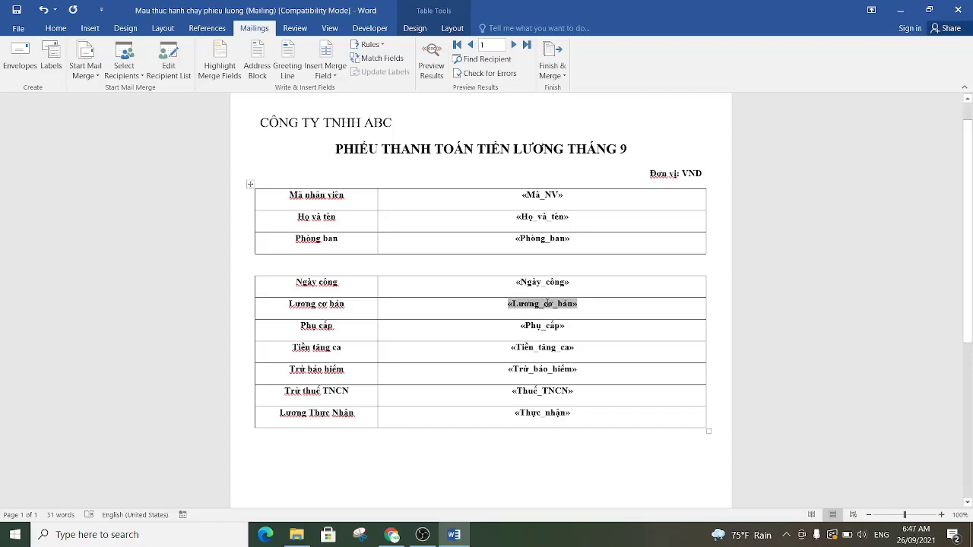
right_click(548, 304)
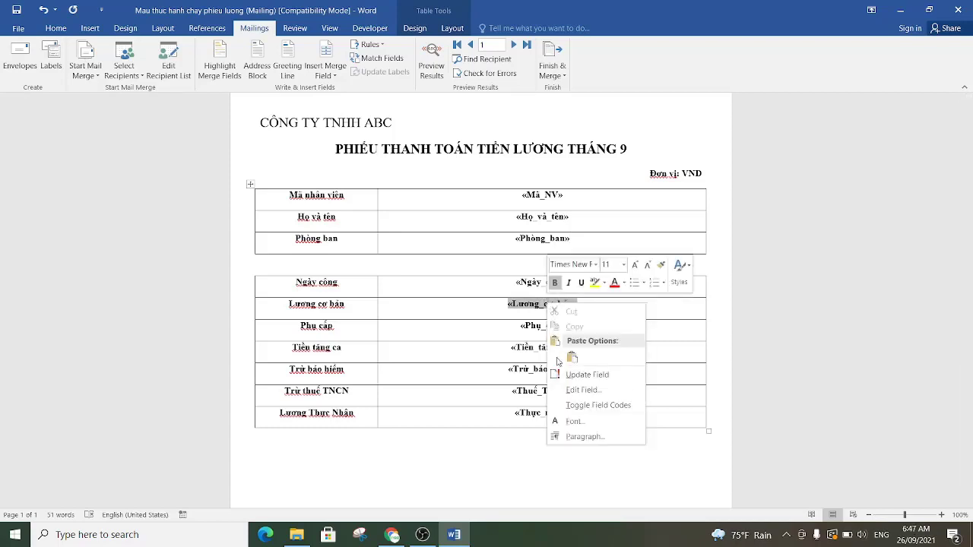
click(603, 407)
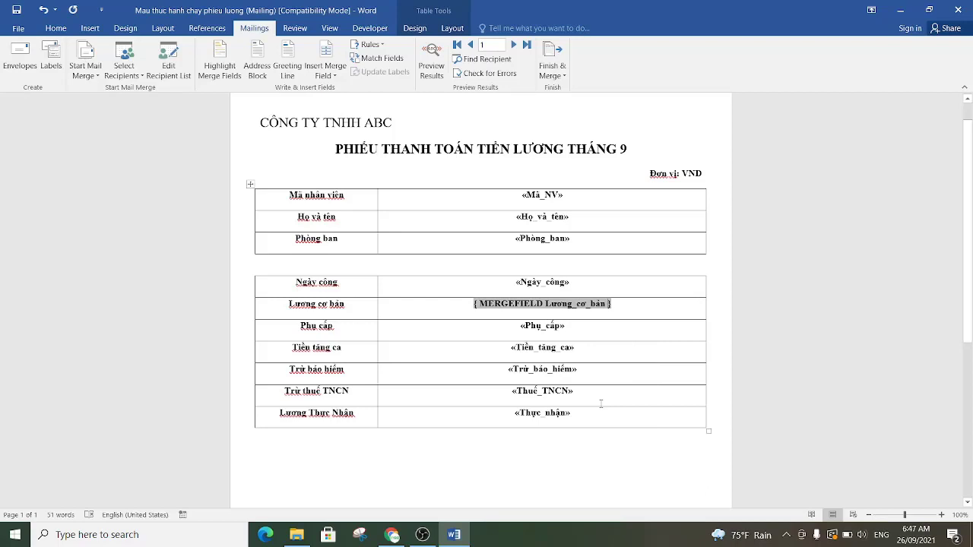
text(\)
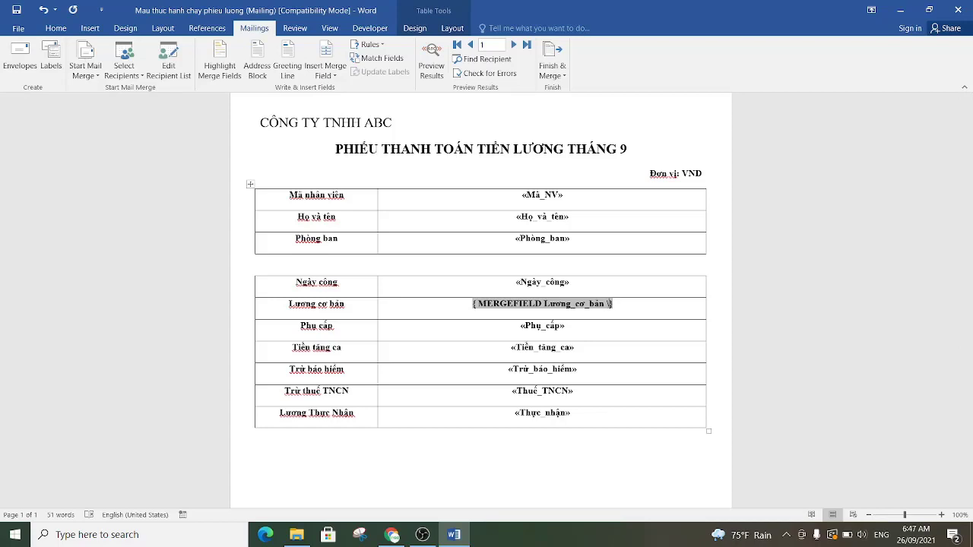
text(@)
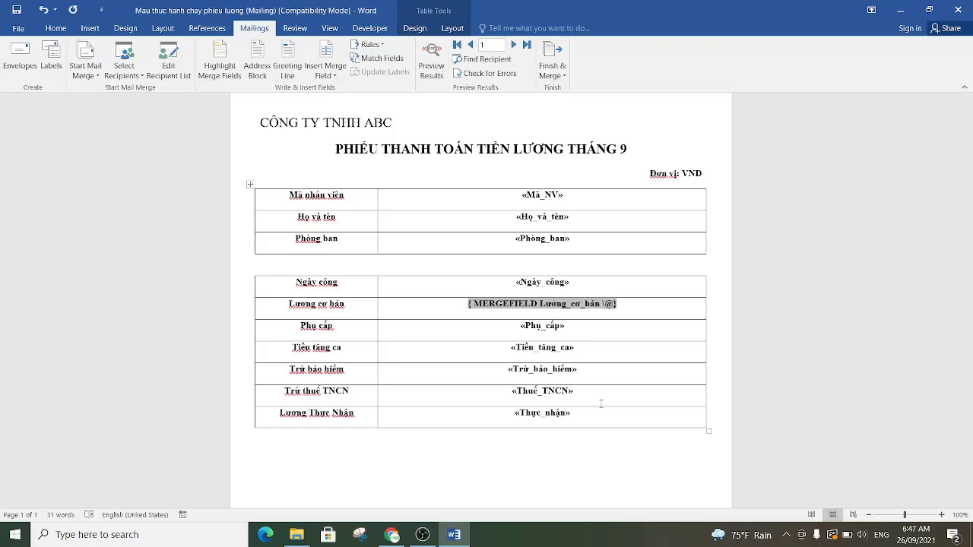
key(BackSpace)
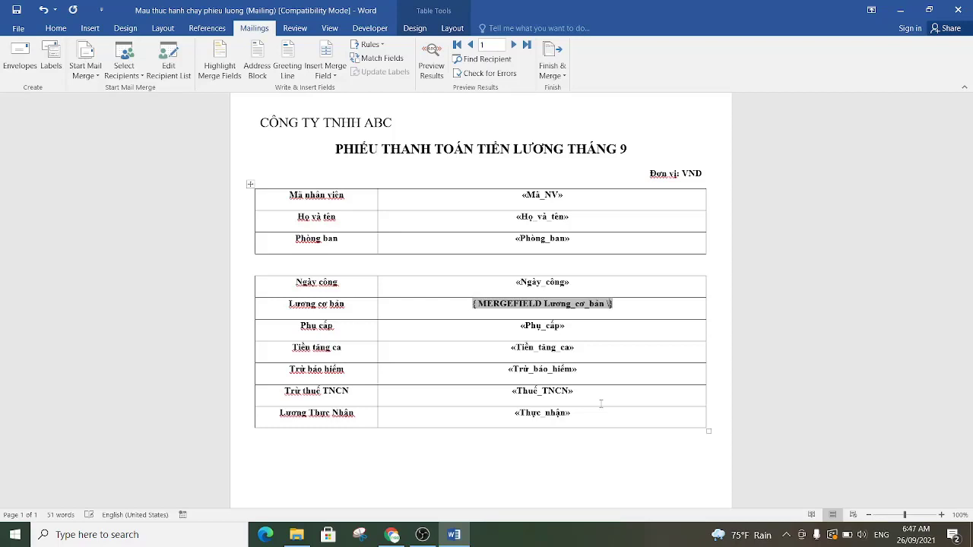
text(#,)
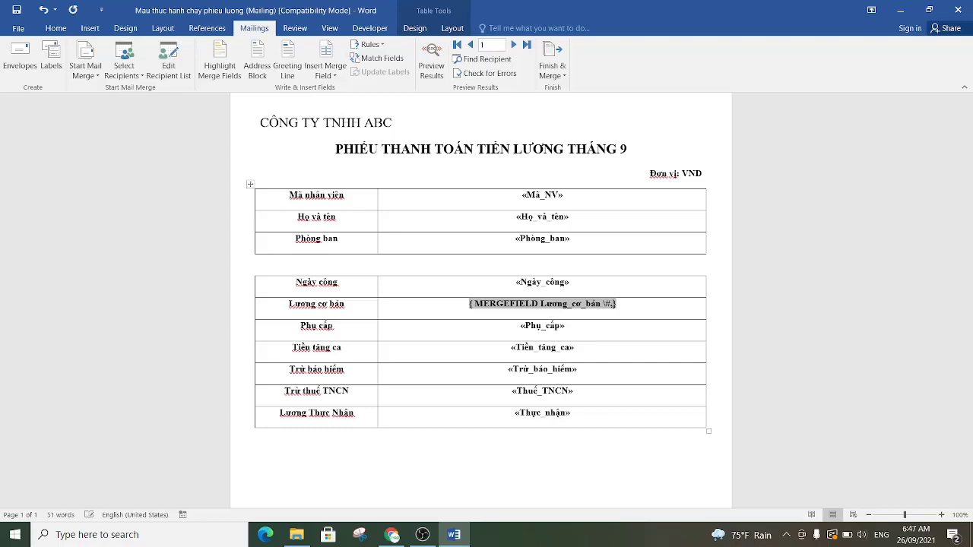
text(###)
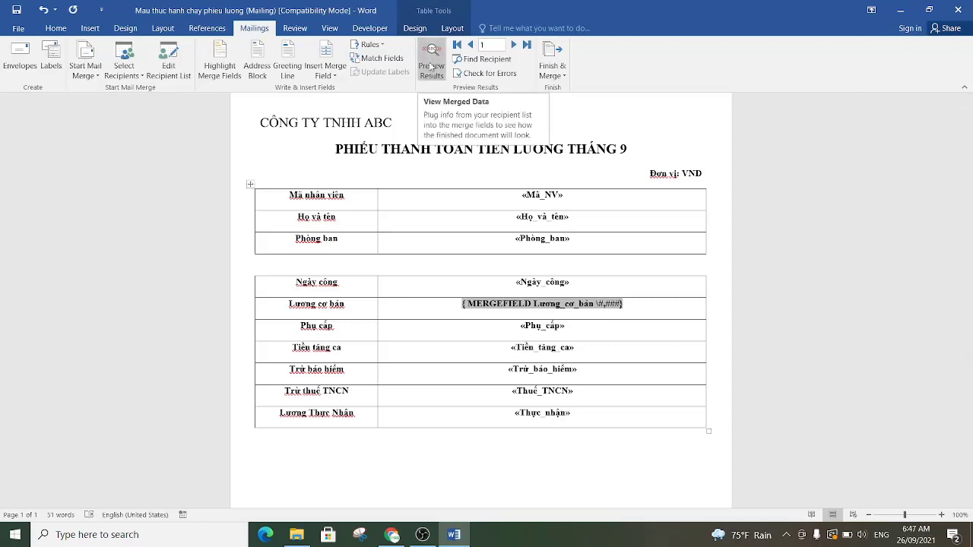
- Preview the first record to confirm base salary shows 4,500,000, then return to field names
click(432, 54)
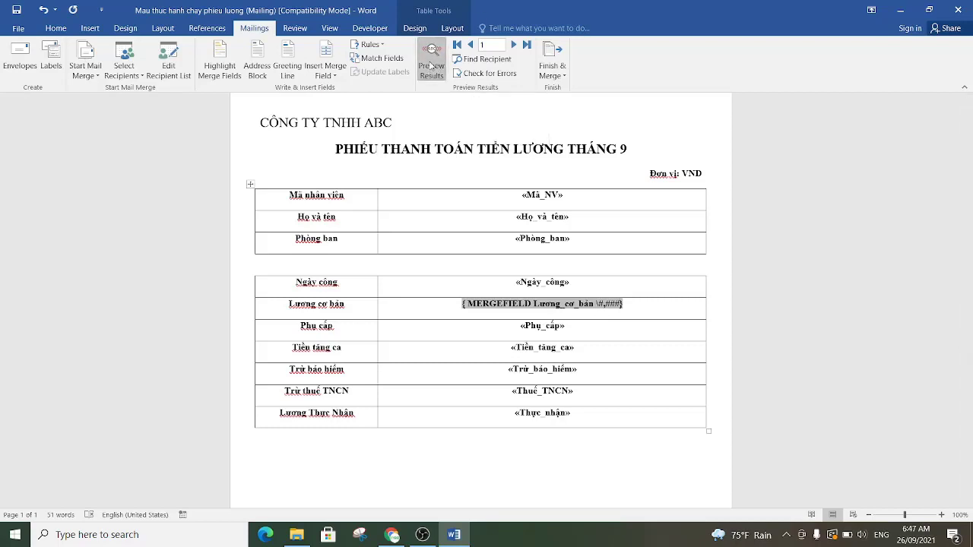
click(564, 306)
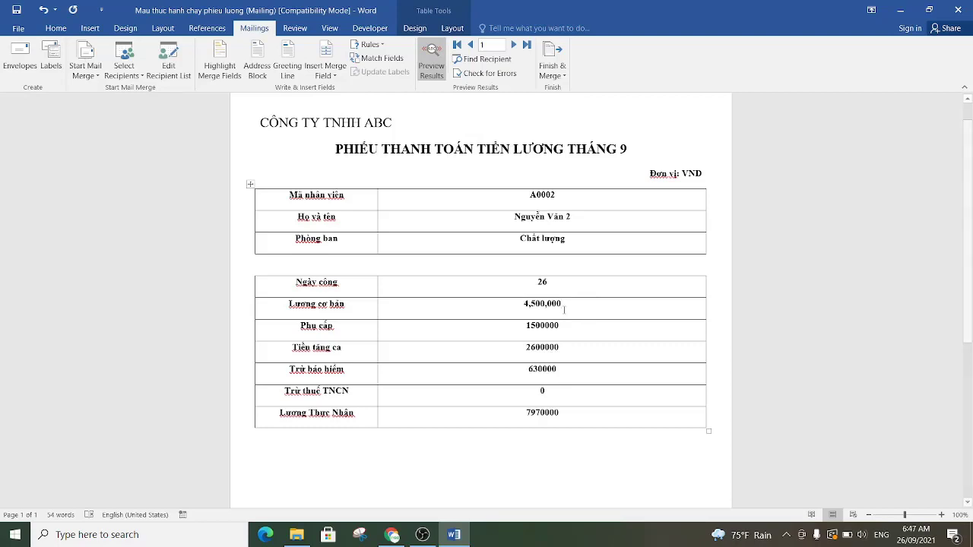
click(433, 73)
- Add the \#,### switch to the Phụ_cấp and Tiền_tăng_ca field codes
click(544, 329)
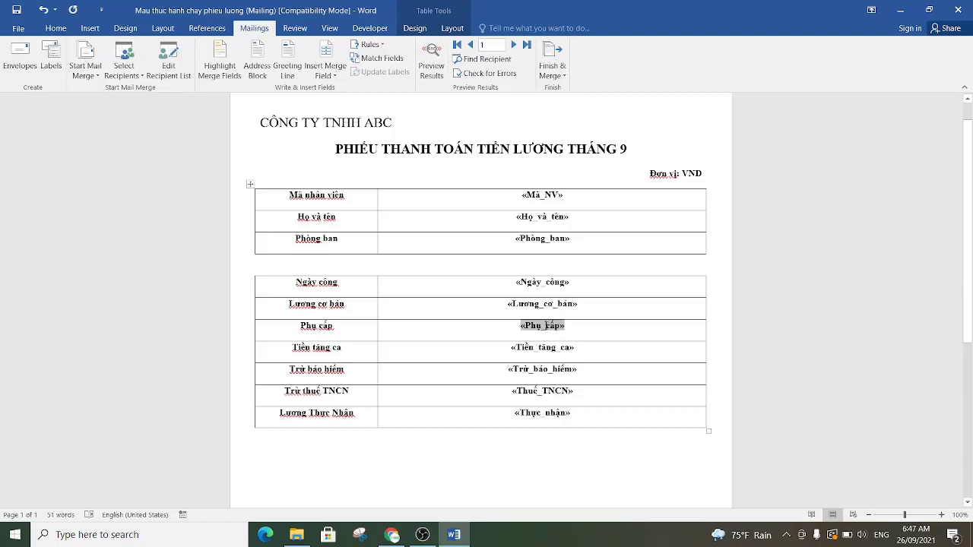
right_click(548, 326)
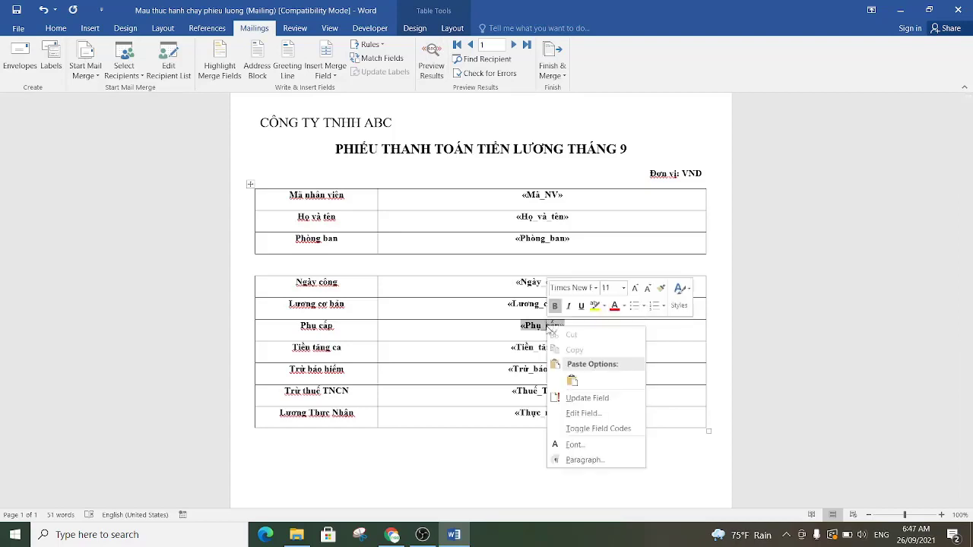
click(595, 428)
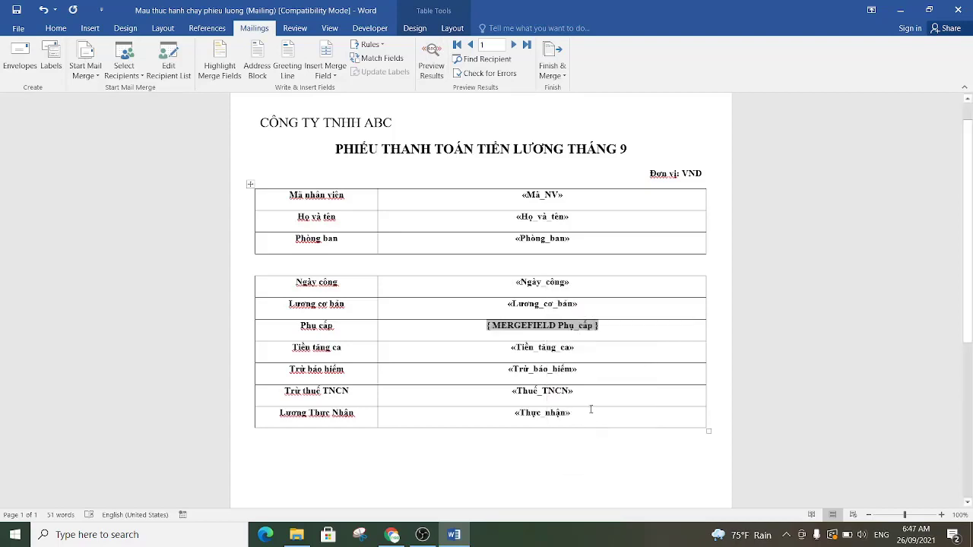
text(\)
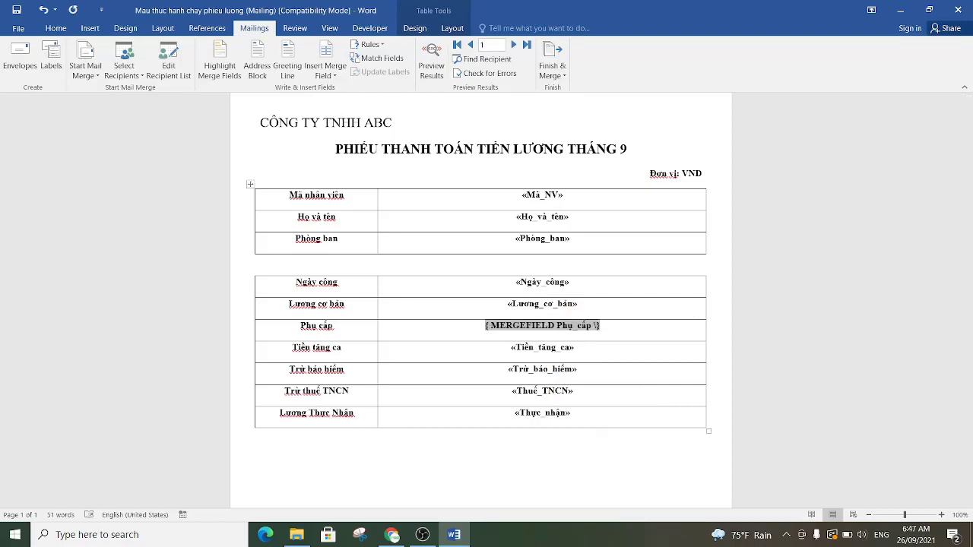
text(#)
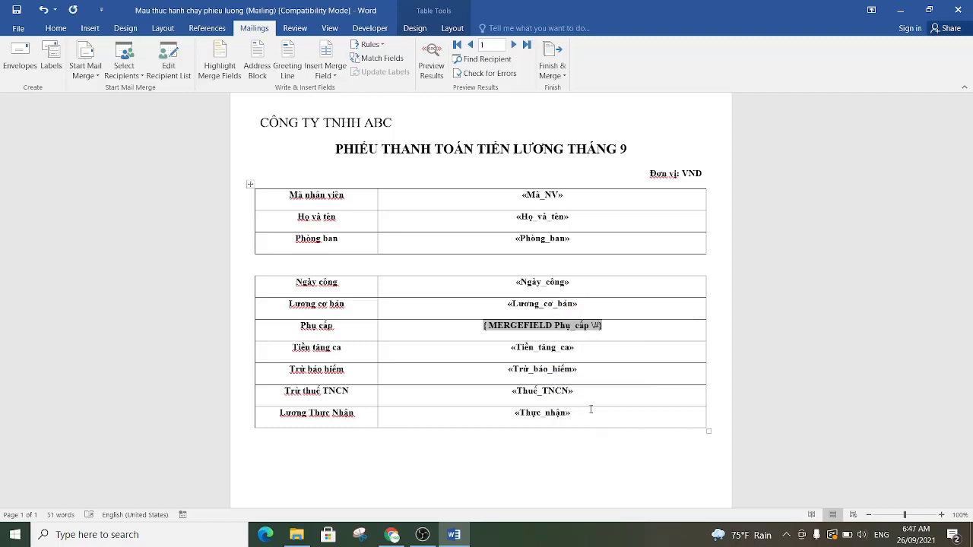
text(,###)
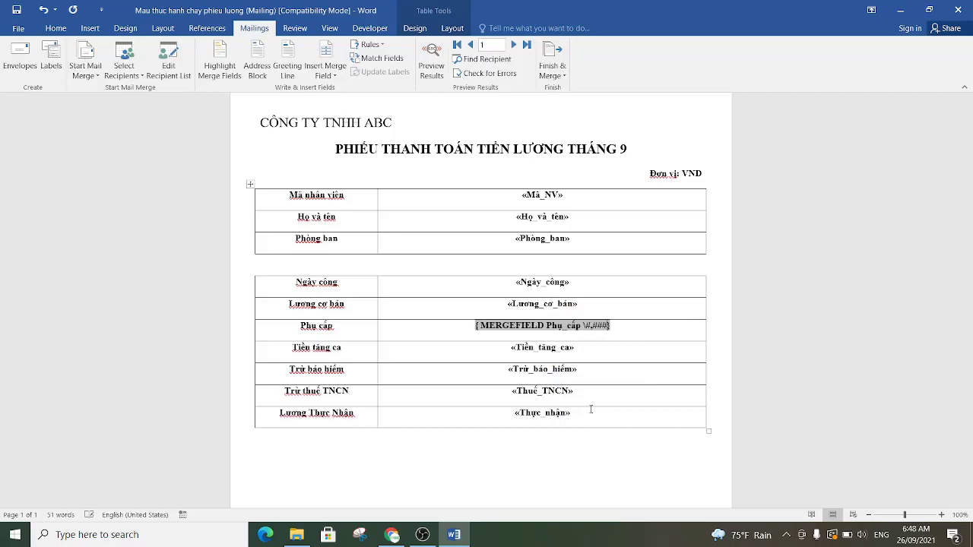
click(554, 351)
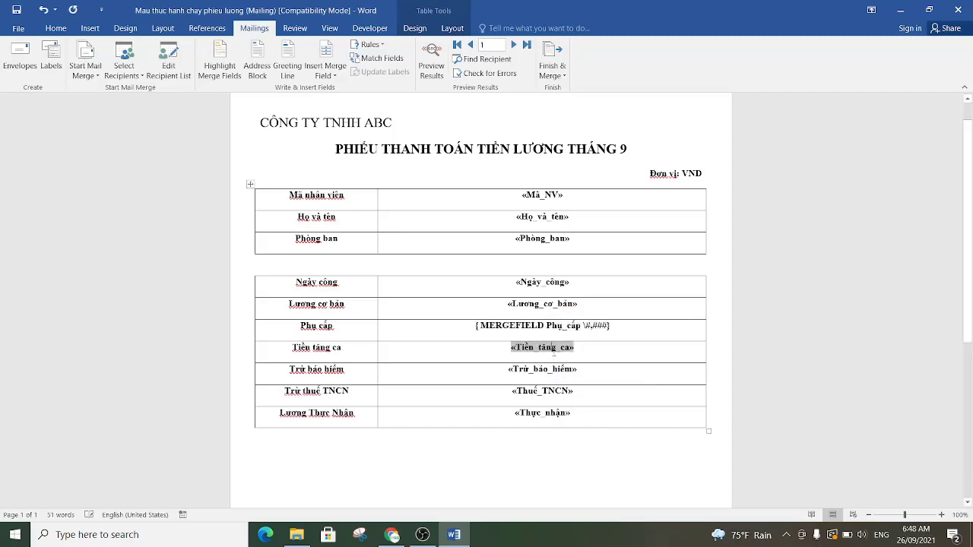
right_click(558, 347)
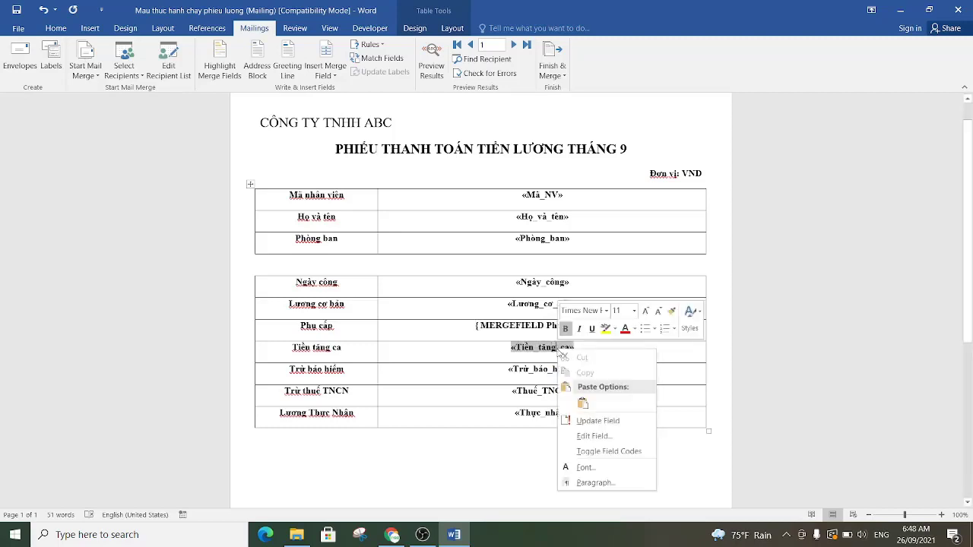
click(598, 453)
text(\)
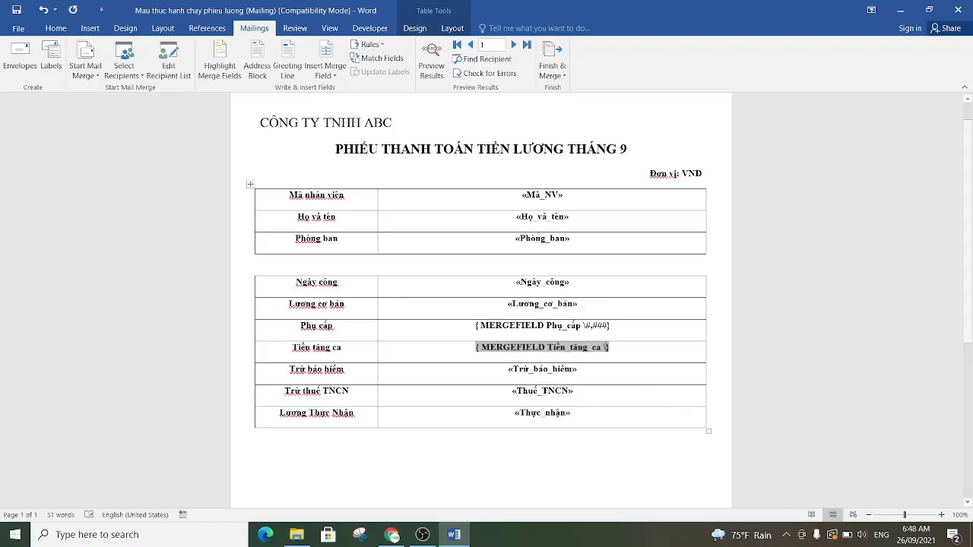
text(#)
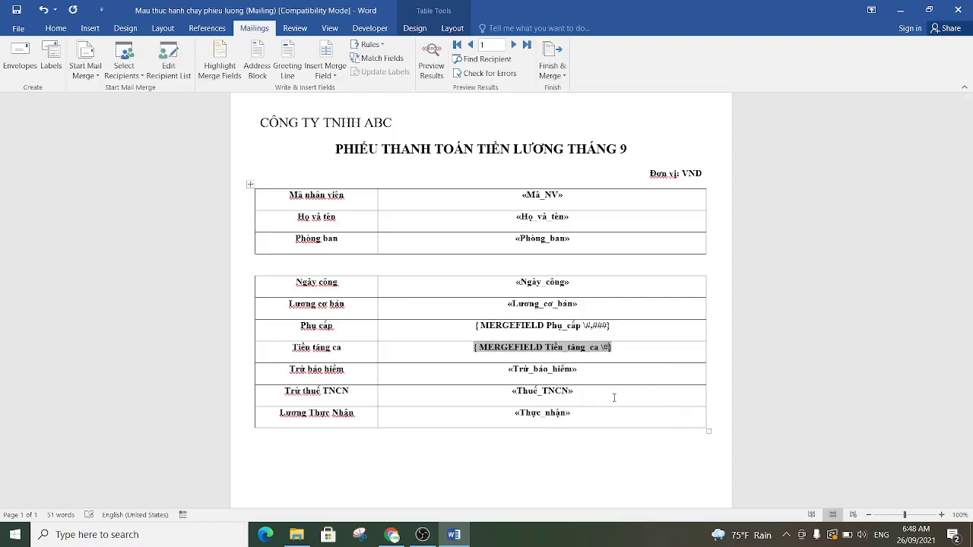
text(,###)
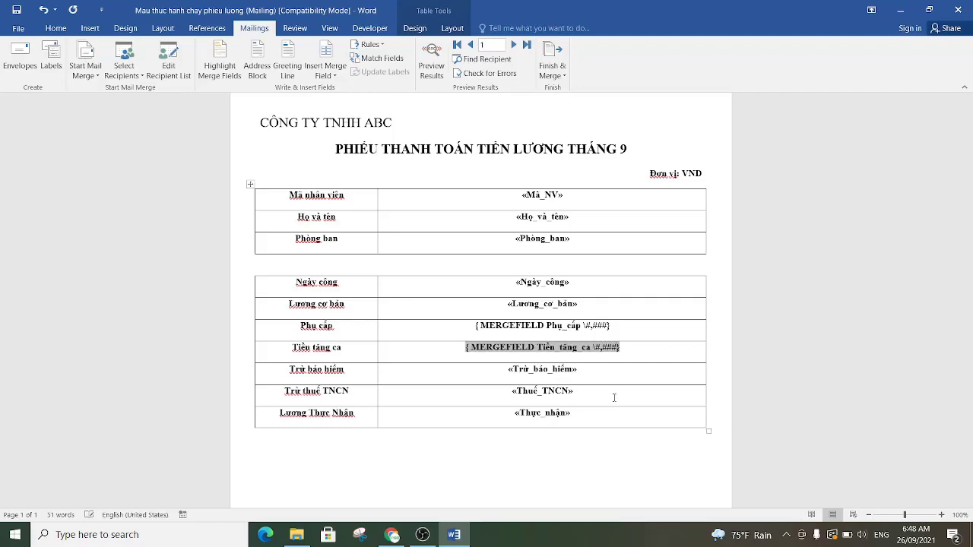
- Add the \#,### switch to the Trừ_bảo_hiểm and Thuế_TNCN field codes
click(537, 368)
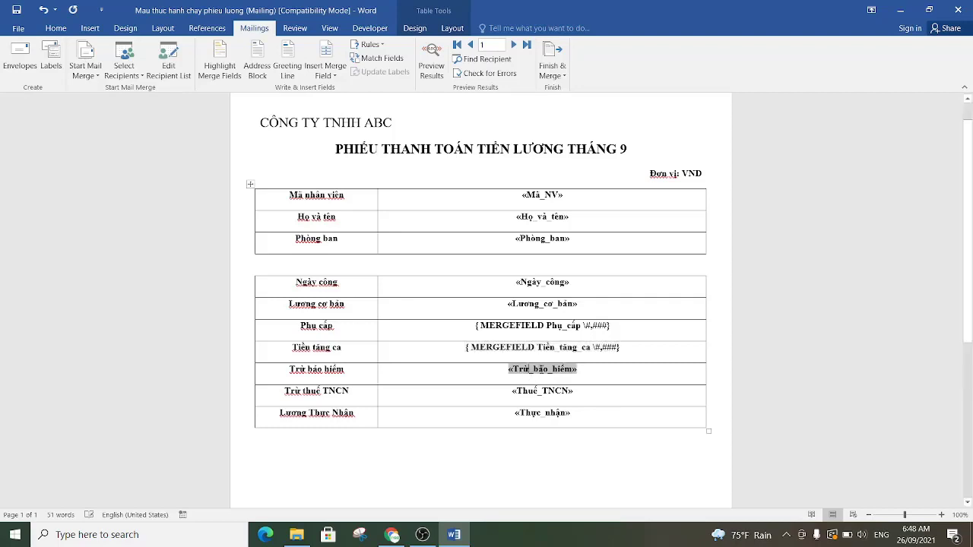
right_click(539, 370)
click(586, 472)
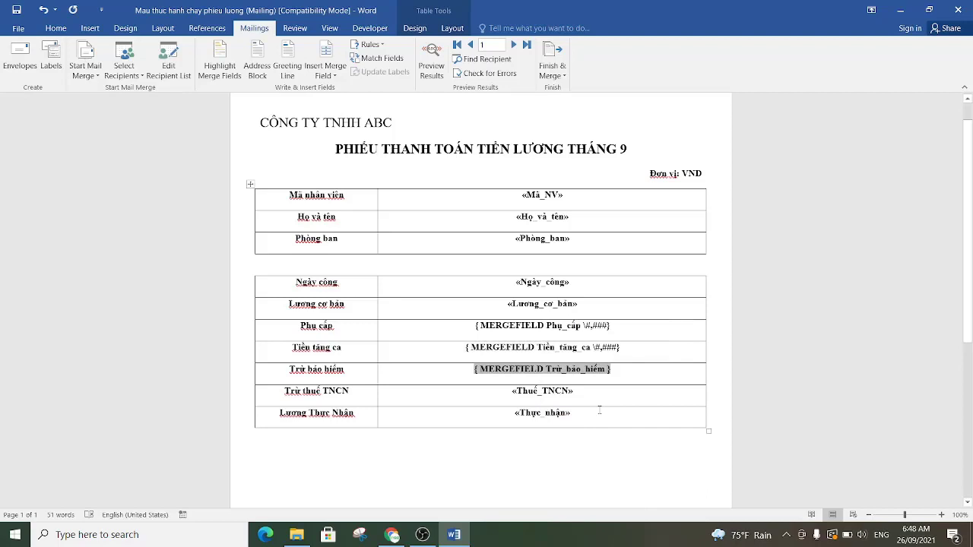
text(\)
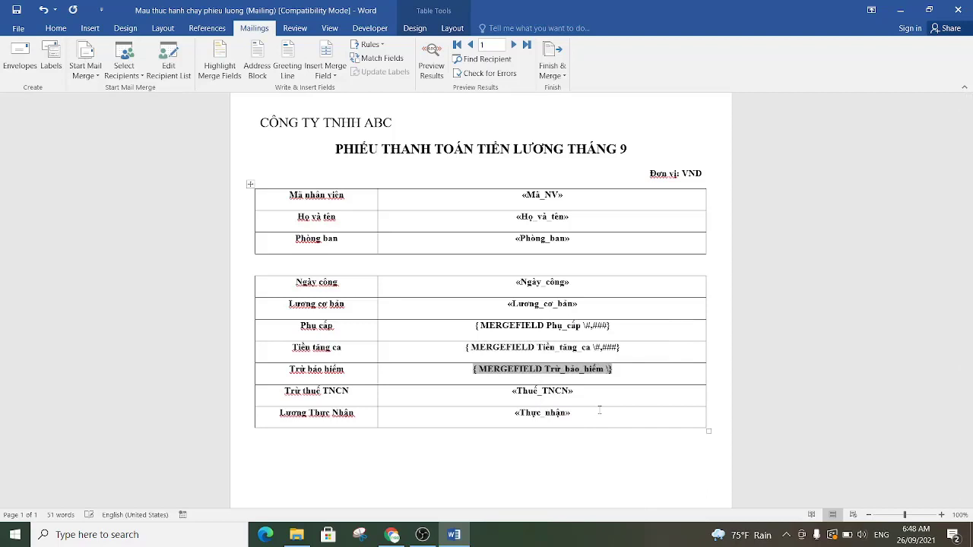
text(#,#)
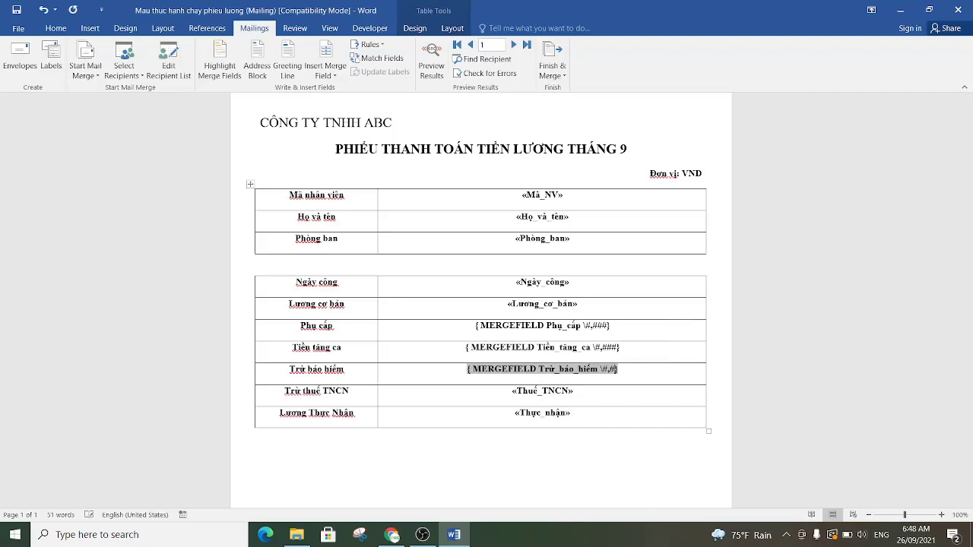
text(##)
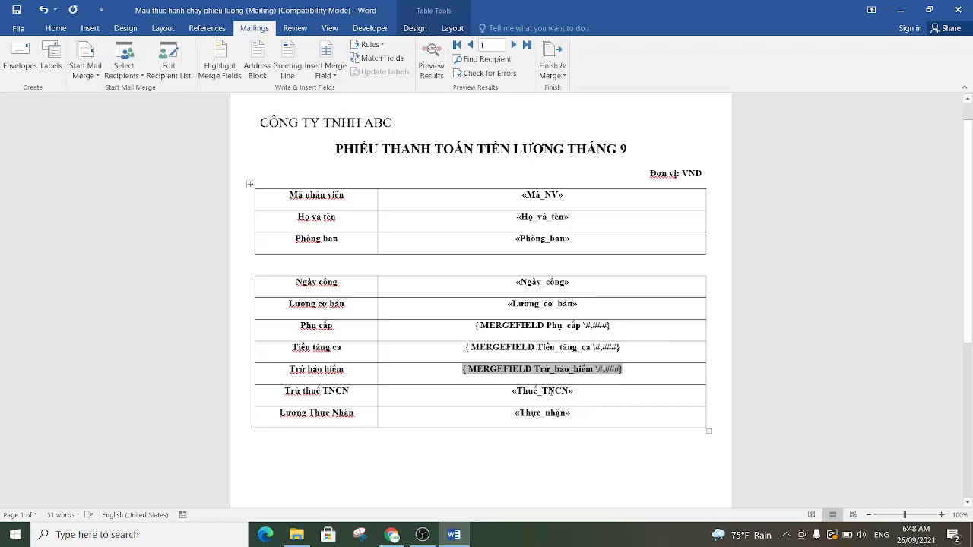
click(550, 391)
right_click(550, 391)
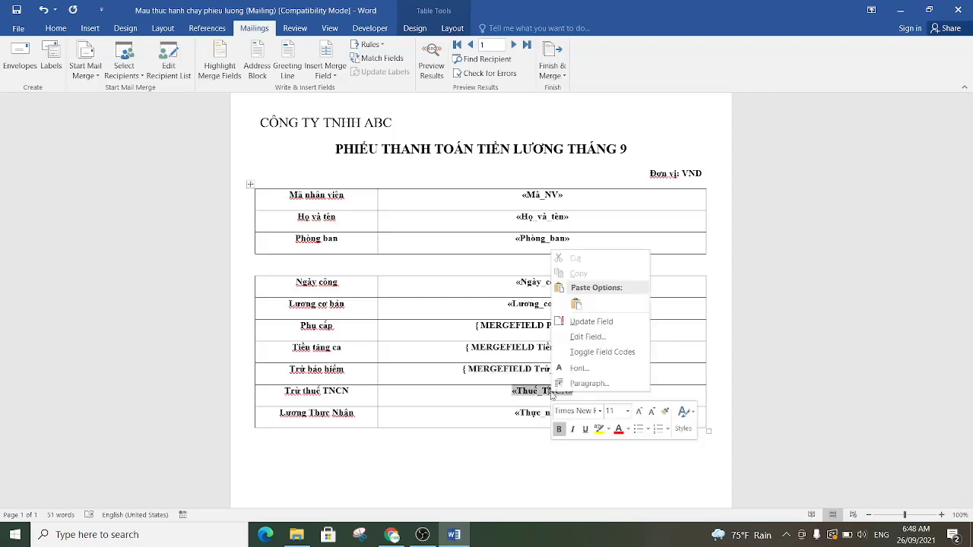
click(598, 355)
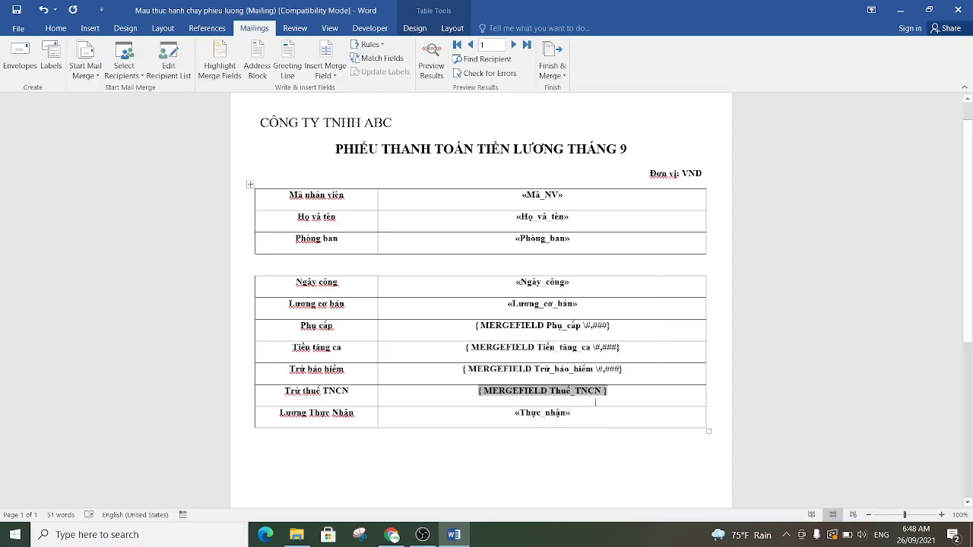
click(604, 390)
text(\)
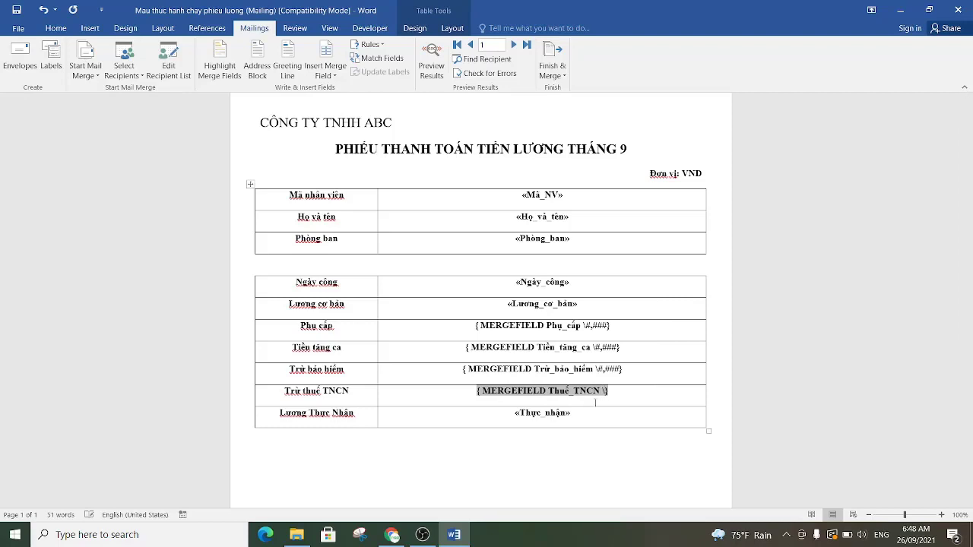
text(#,##)
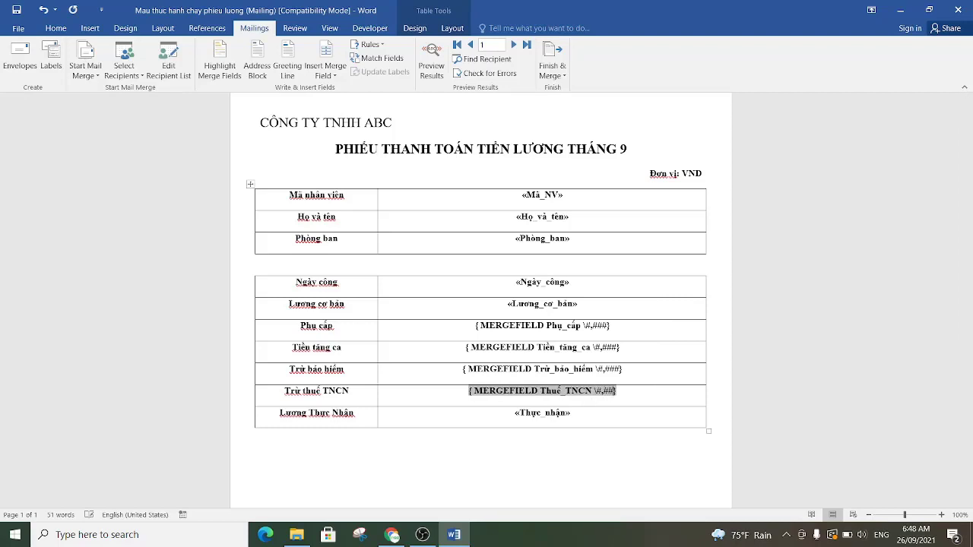
text(#)
- Add the \#,### switch to the Thực_nhận field code
click(555, 413)
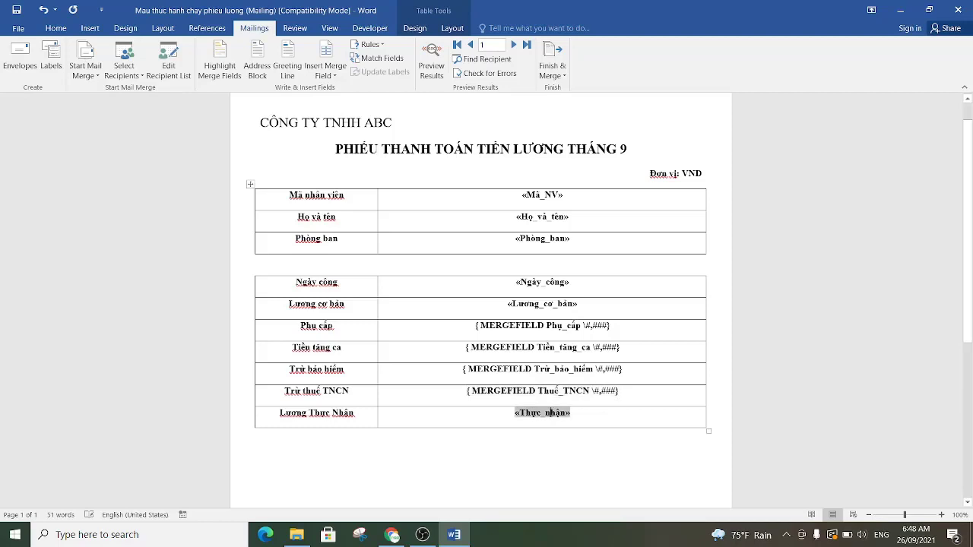
right_click(553, 415)
click(595, 376)
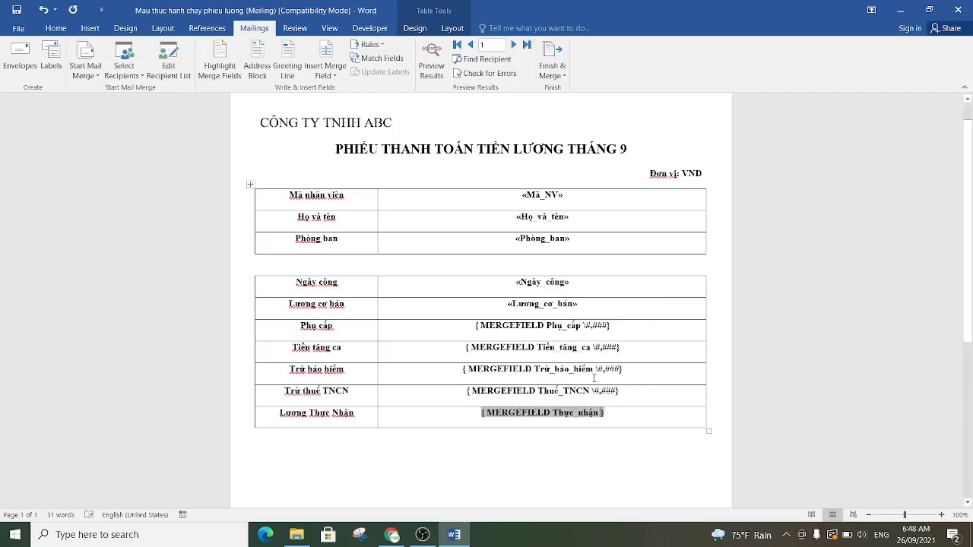
text(\)
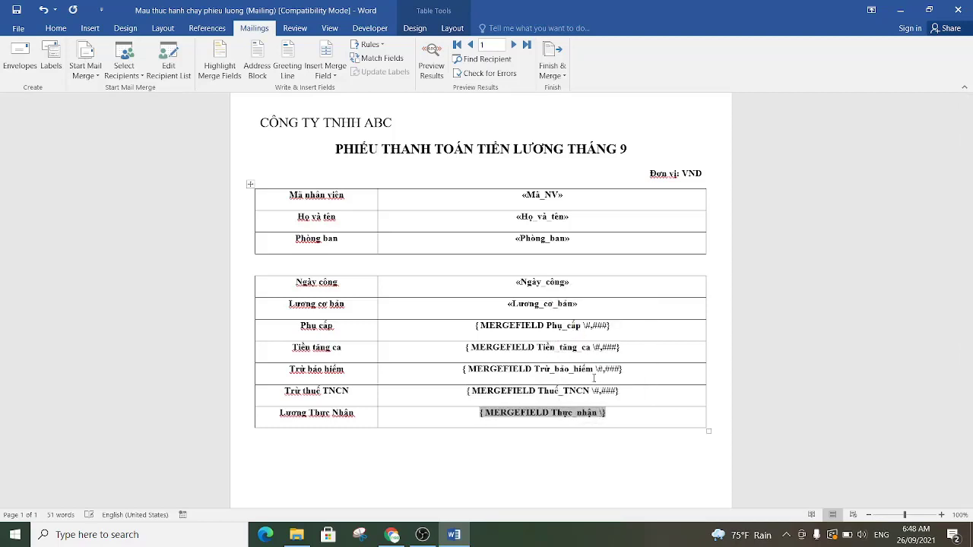
text(#,##)
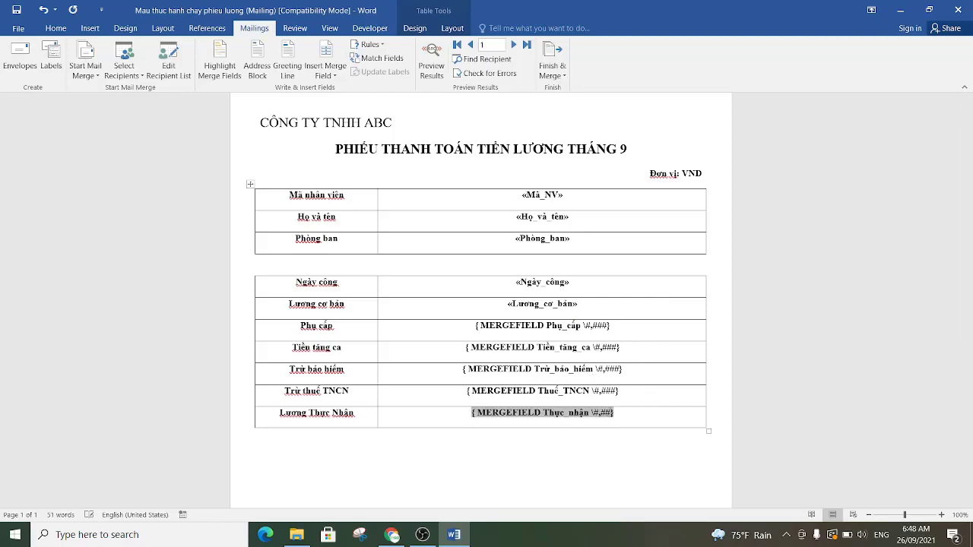
text(#)
click(555, 439)
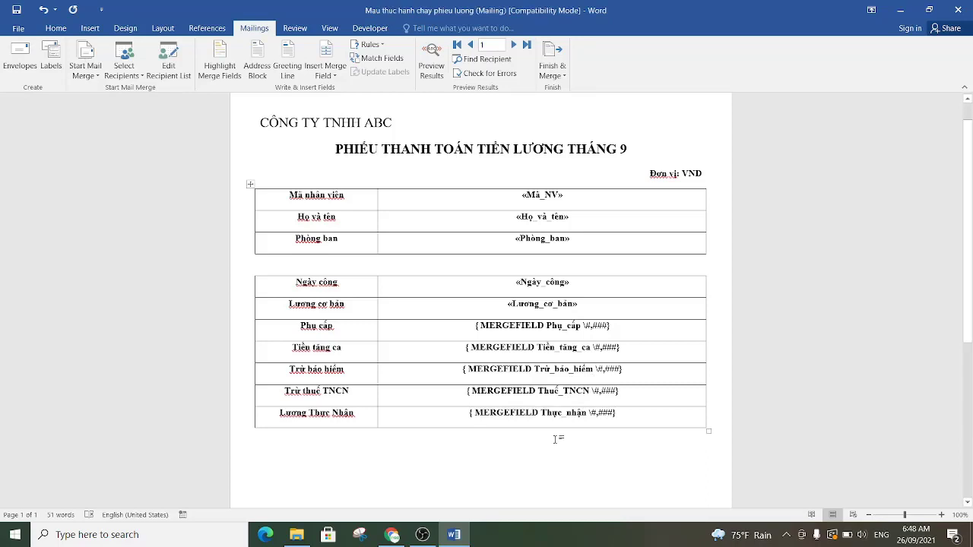
- Preview the payslip with real data, stepping through records to the last, then back to record 1
click(438, 70)
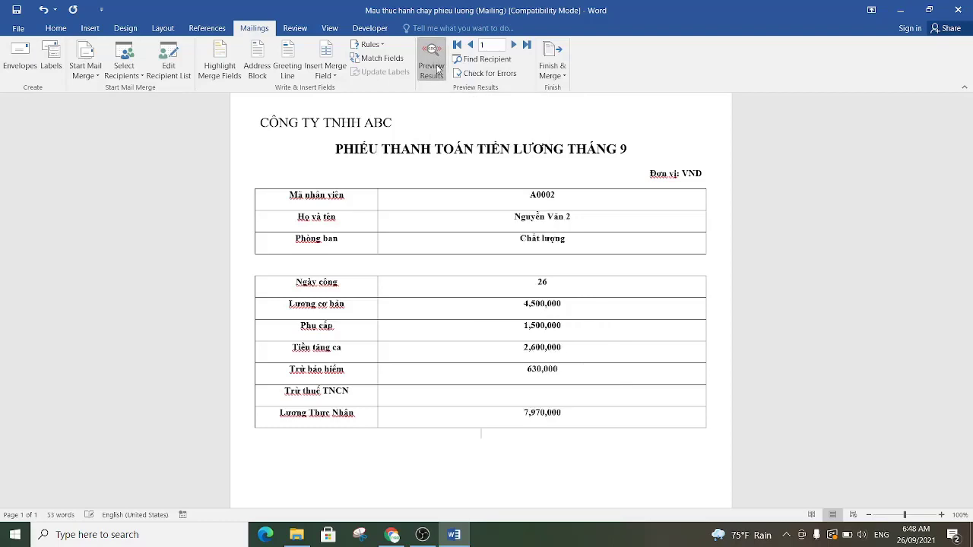
click(584, 374)
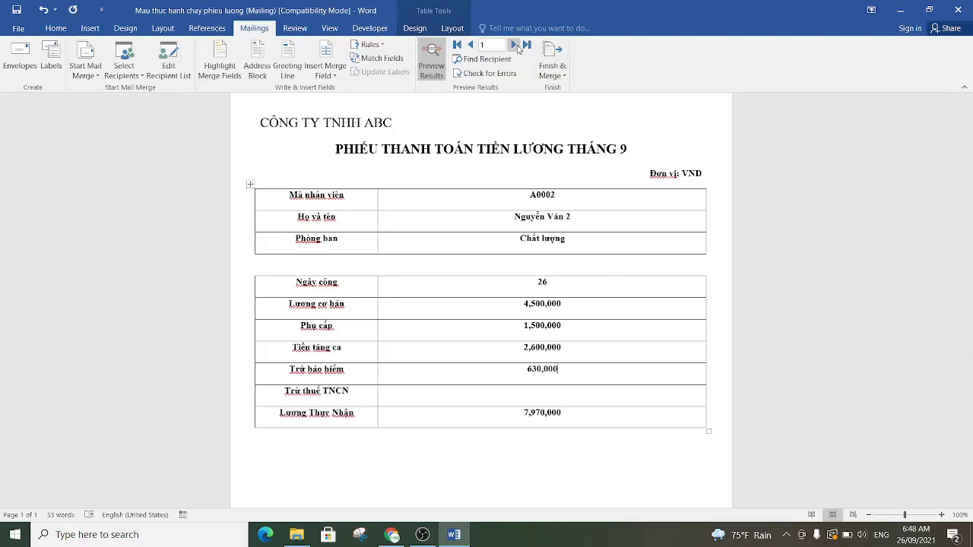
click(515, 45)
click(514, 46)
click(515, 46)
click(514, 46)
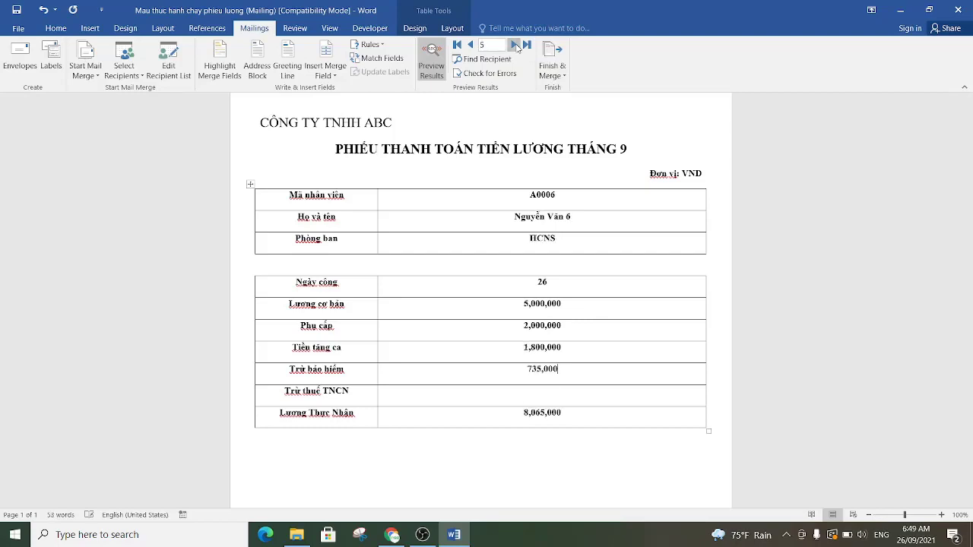
click(515, 46)
click(514, 45)
click(515, 45)
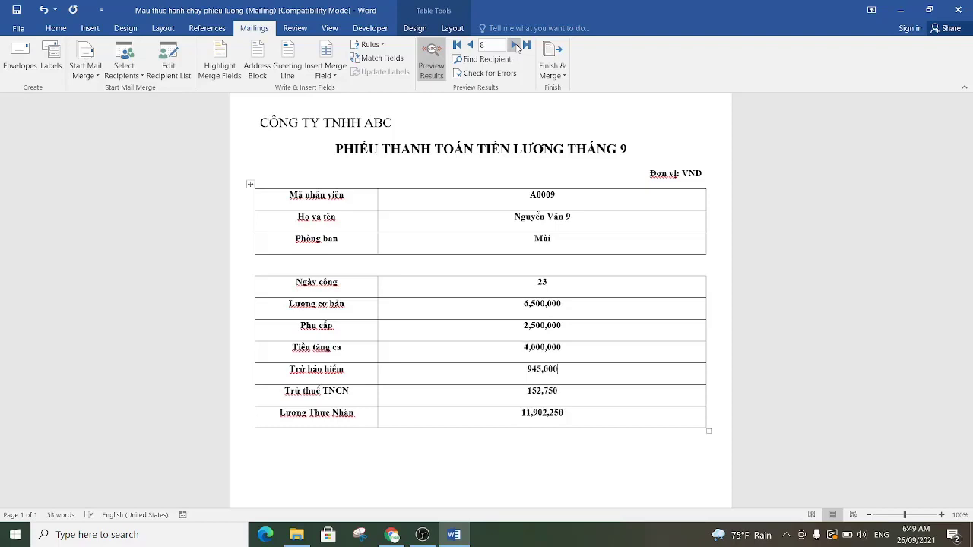
click(514, 46)
click(515, 45)
click(514, 46)
click(514, 45)
click(514, 46)
click(515, 45)
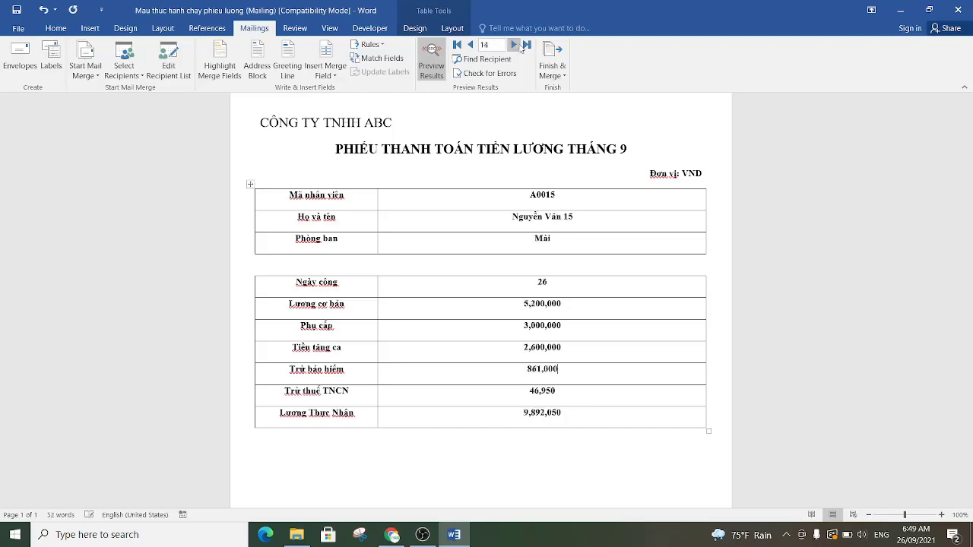
click(527, 44)
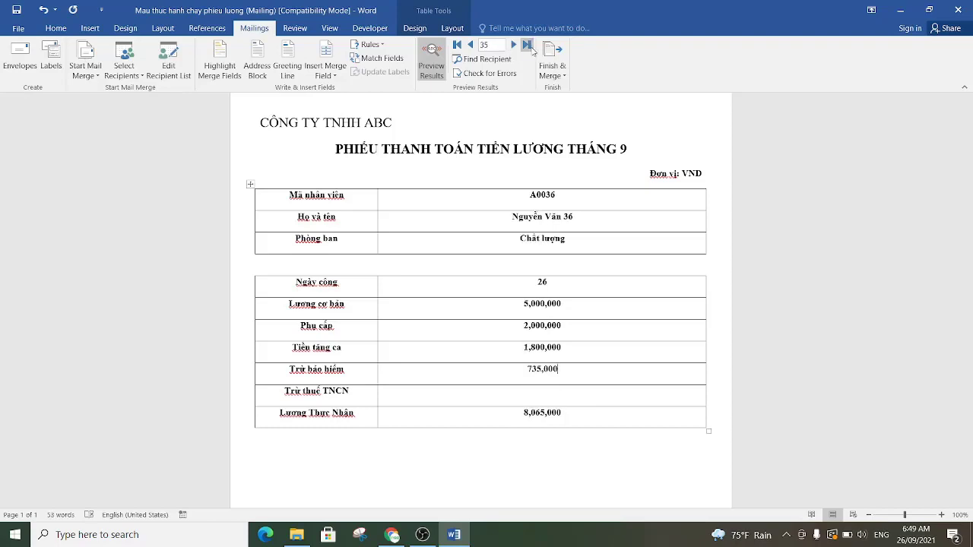
click(458, 46)
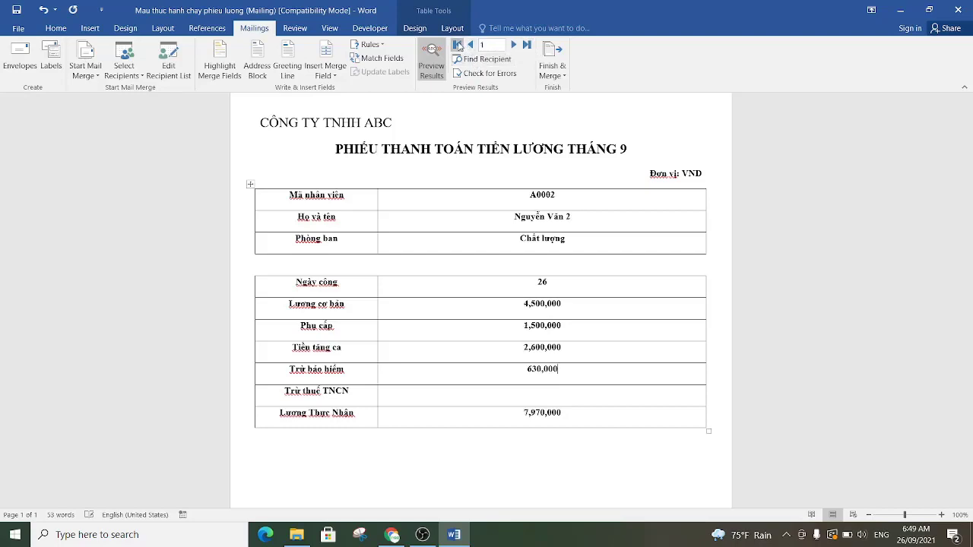
click(527, 45)
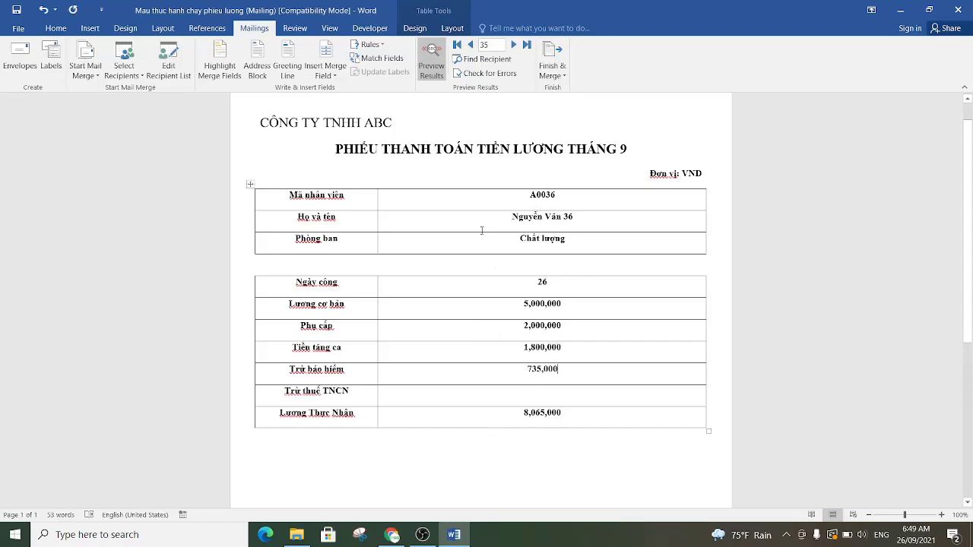
click(506, 304)
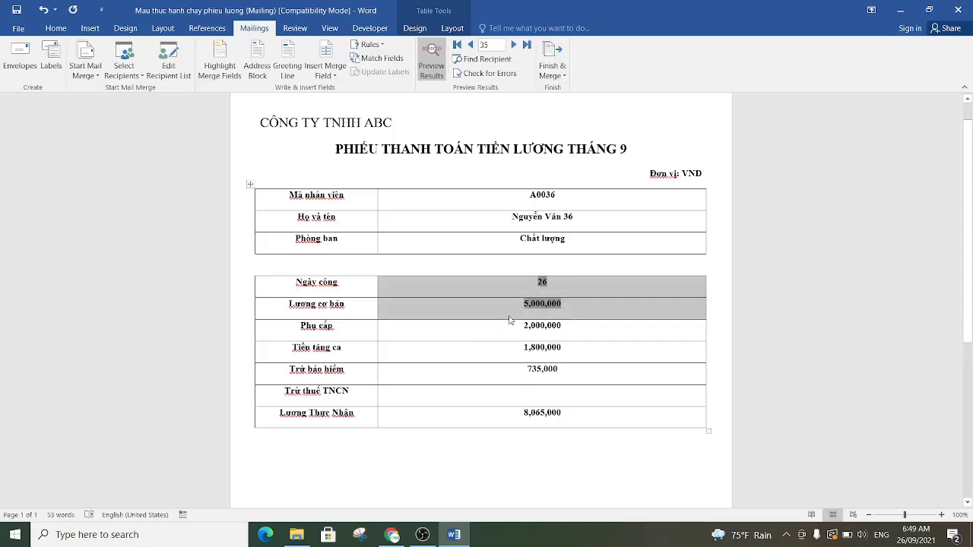
drag(507, 307, 567, 368)
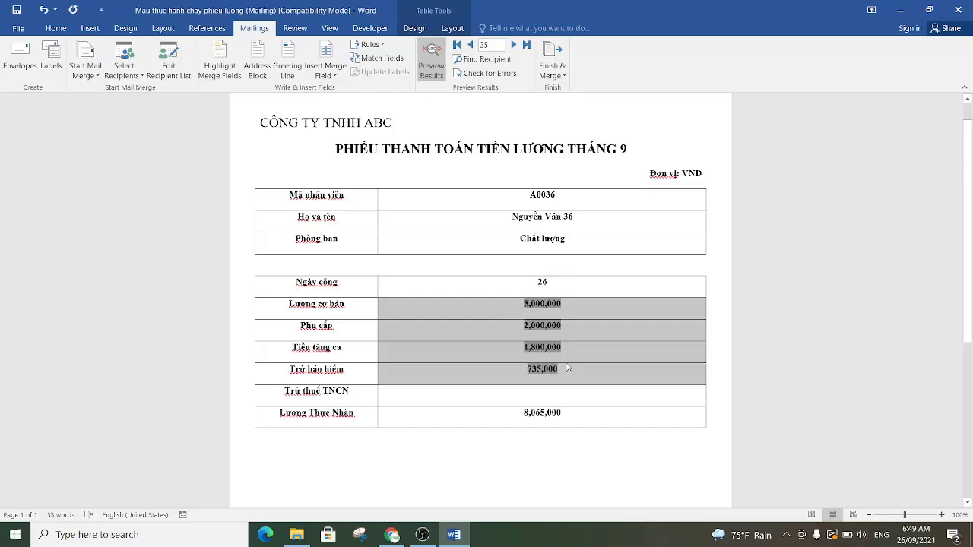
click(526, 382)
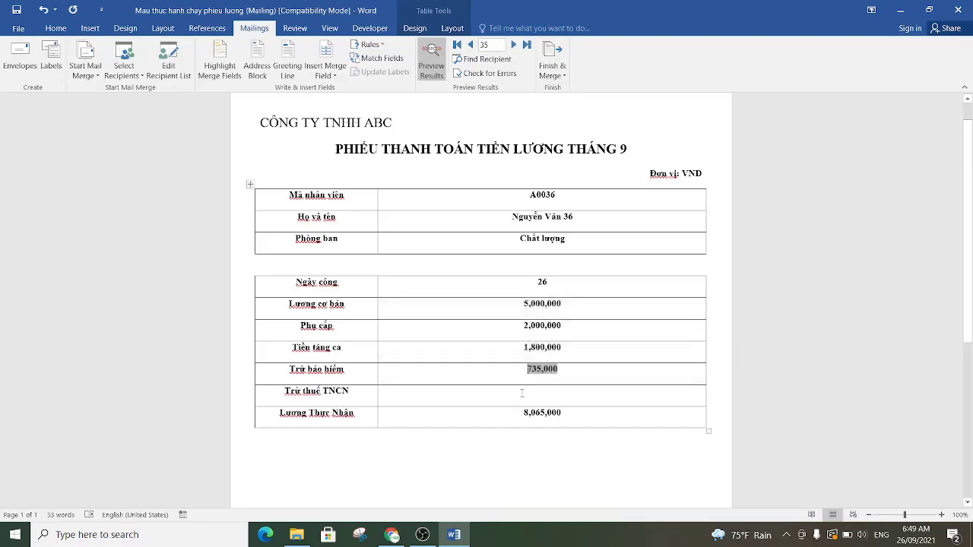
click(522, 393)
click(563, 415)
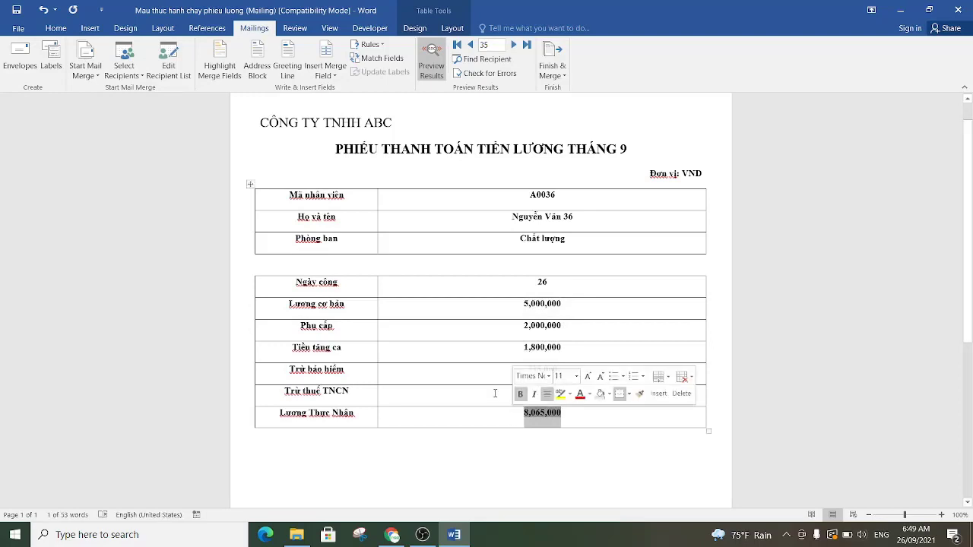
click(494, 392)
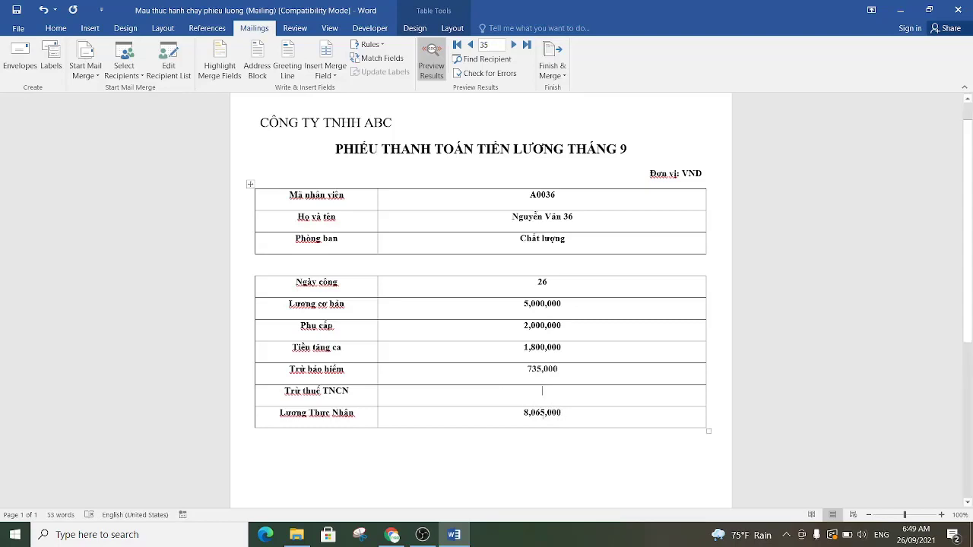
click(564, 413)
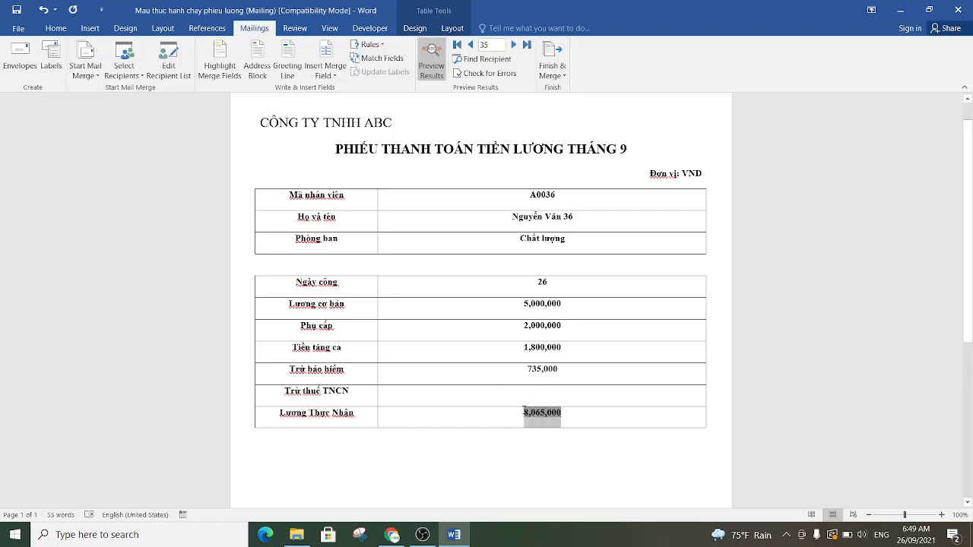
click(493, 372)
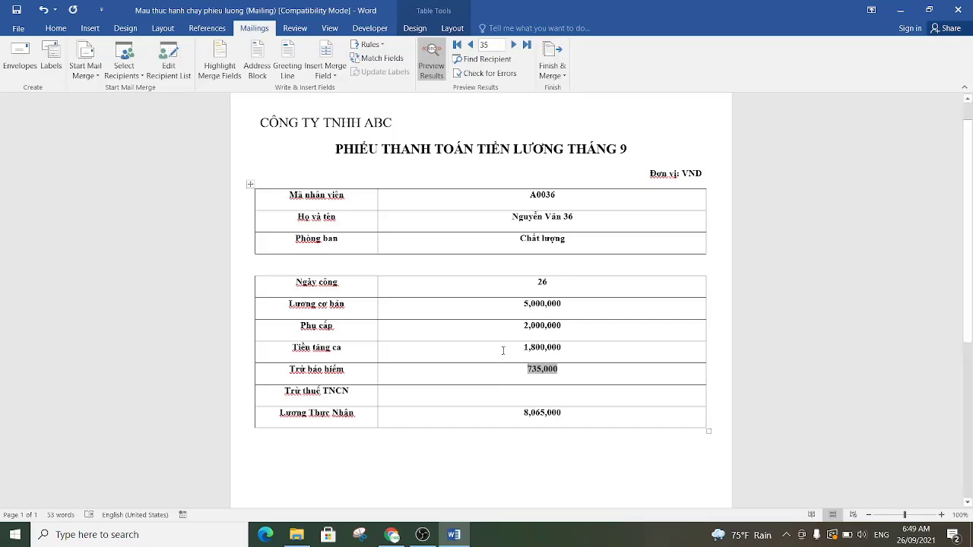
click(502, 350)
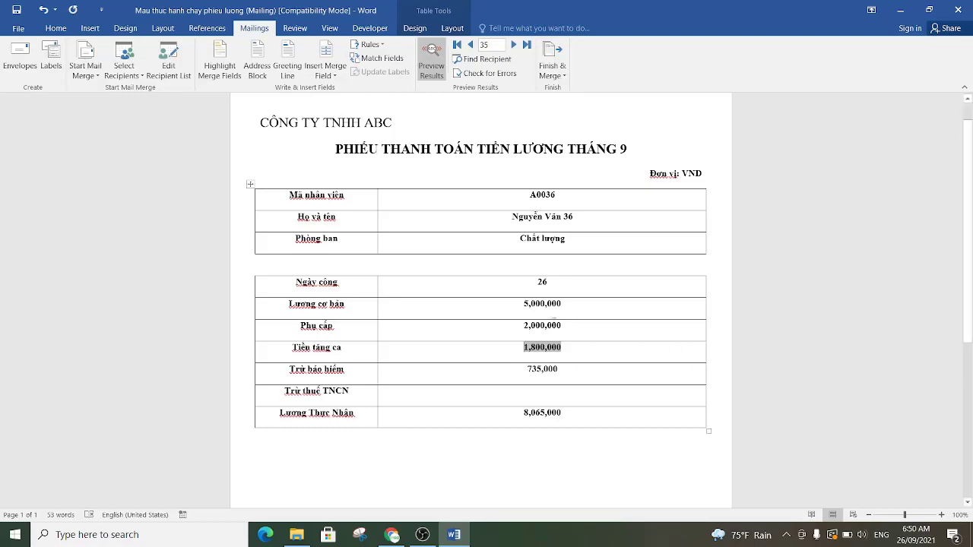
click(489, 313)
click(508, 326)
click(513, 354)
click(501, 371)
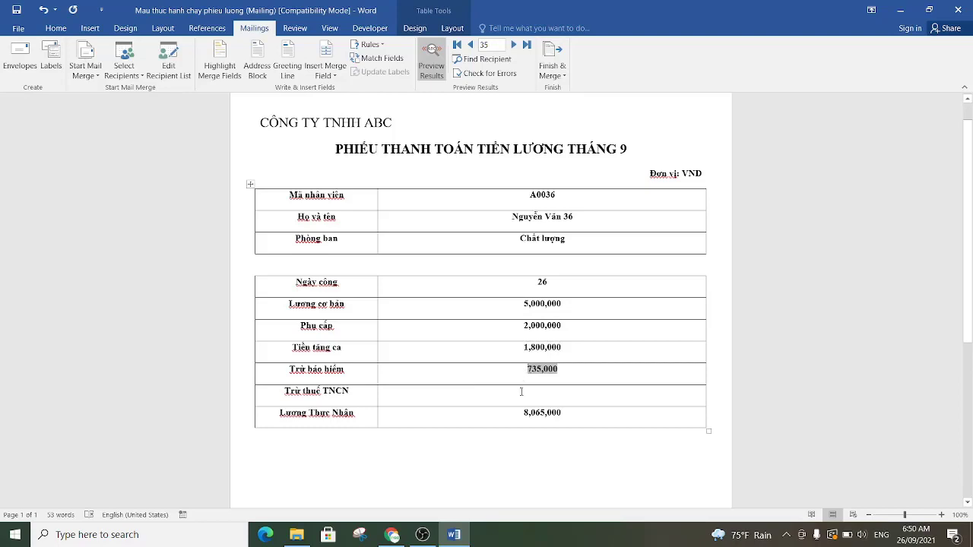
click(521, 393)
click(528, 416)
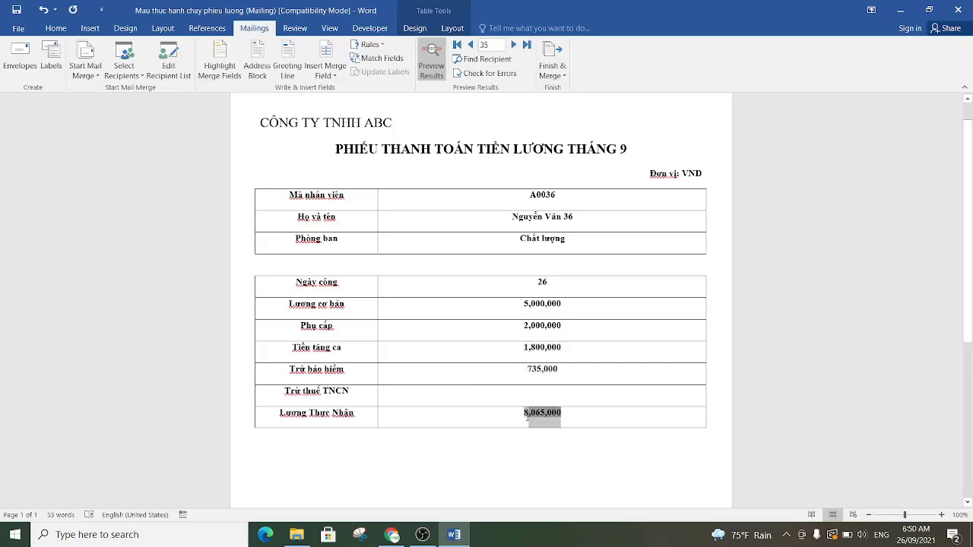
double_click(527, 416)
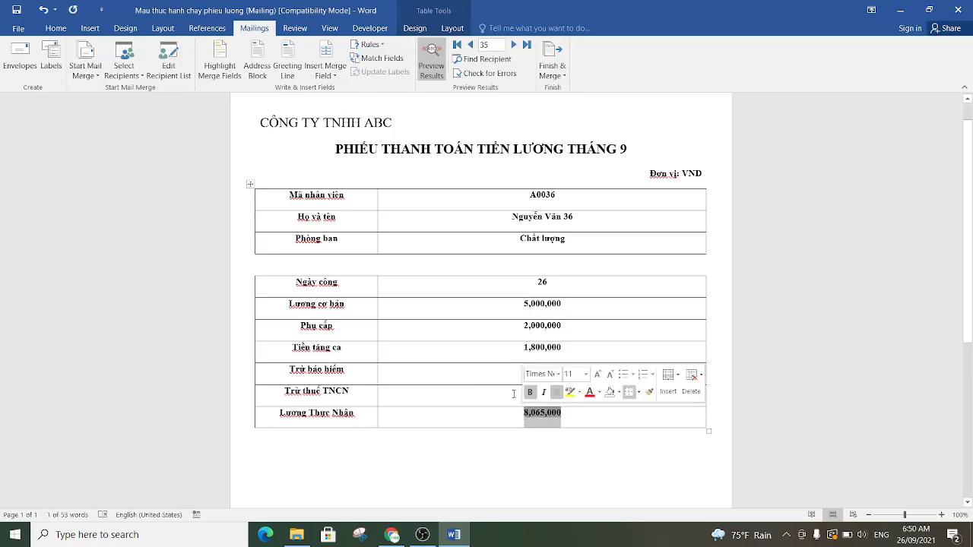
click(506, 352)
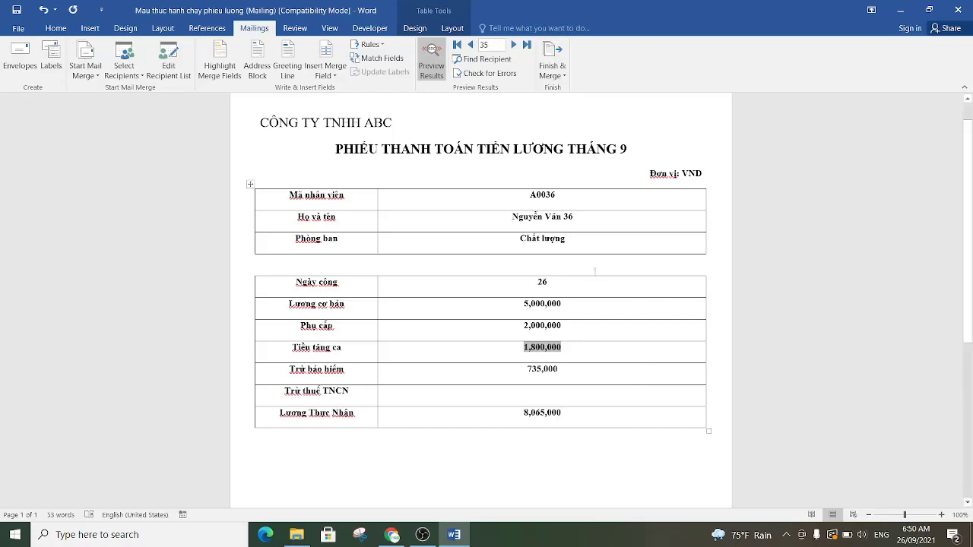
click(596, 268)
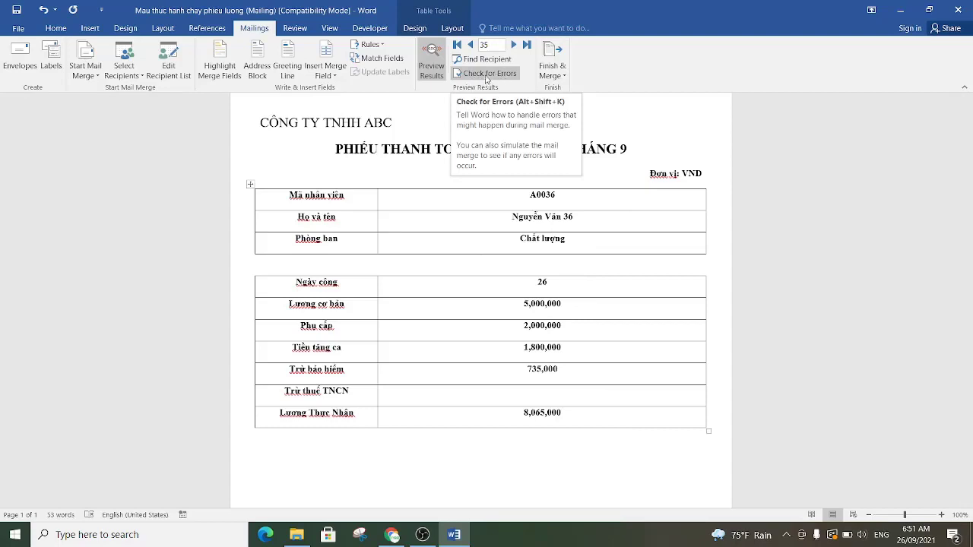
- Complete the merge to a new document, pausing to report each error
click(487, 75)
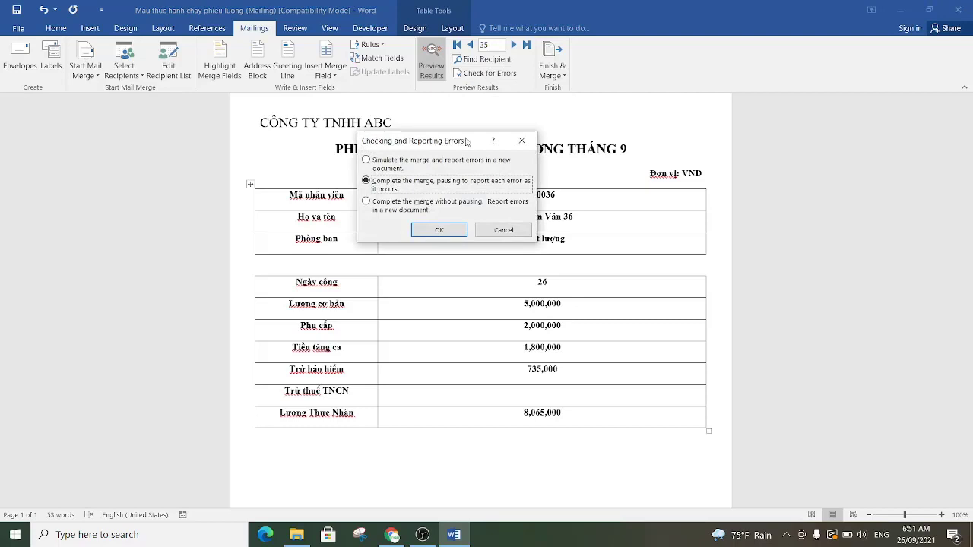
drag(469, 140, 289, 148)
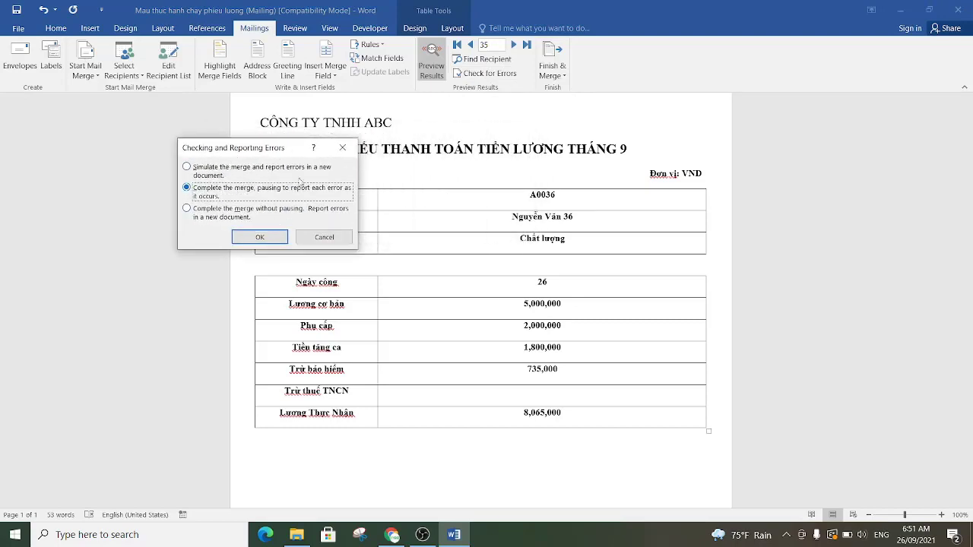
click(260, 237)
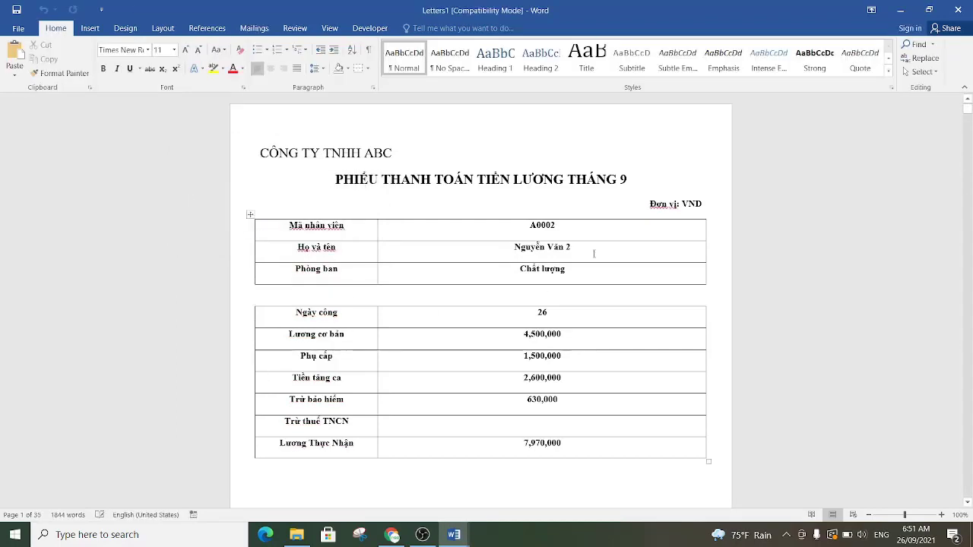
- Scroll through the 35 merged employee payslips in Letters1
scroll(743, 232, down, 3)
scroll(684, 235, down, 5)
scroll(642, 239, down, 6)
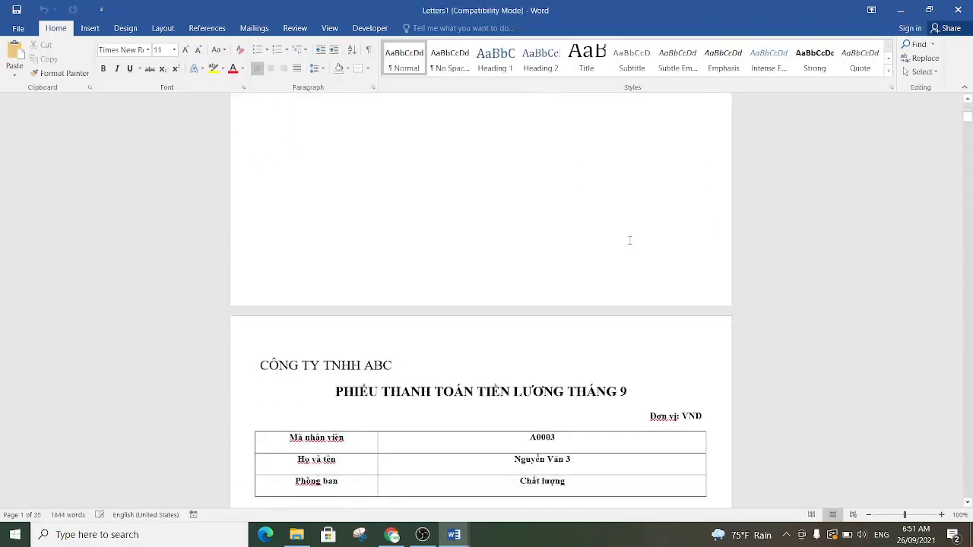
scroll(630, 239, down, 6)
scroll(629, 240, down, 2)
scroll(629, 240, down, 2)
scroll(628, 239, down, 5)
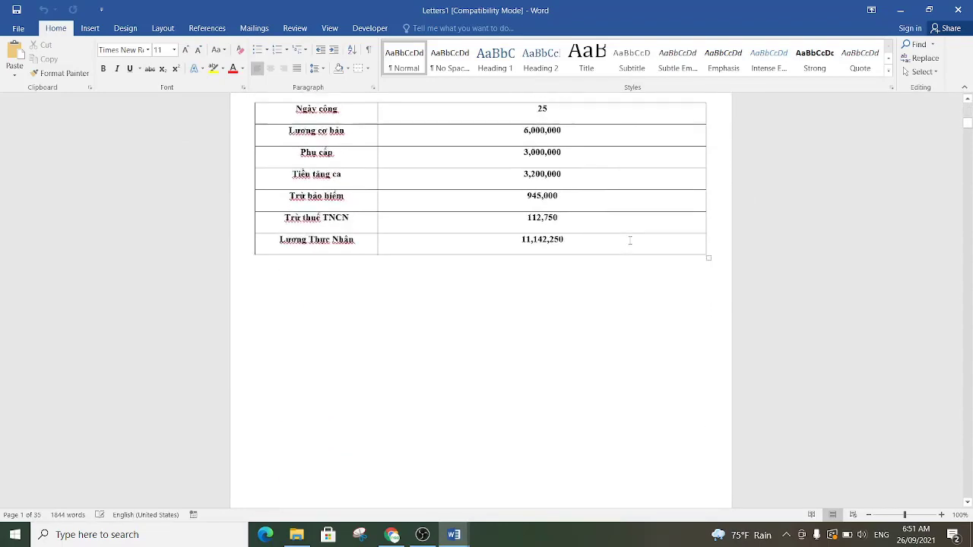
scroll(630, 239, down, 12)
scroll(632, 238, down, 9)
scroll(631, 238, down, 5)
scroll(633, 235, down, 12)
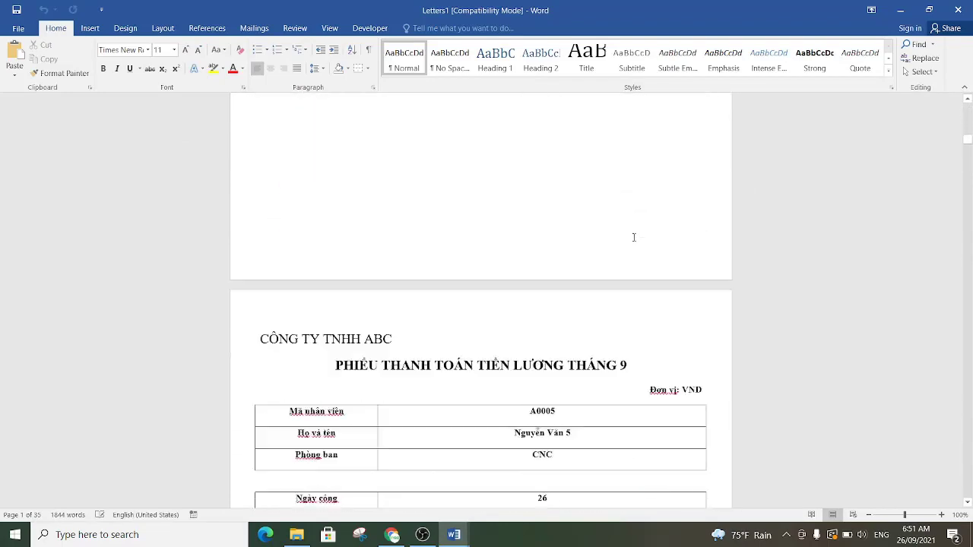
scroll(634, 237, down, 6)
scroll(640, 272, down, 3)
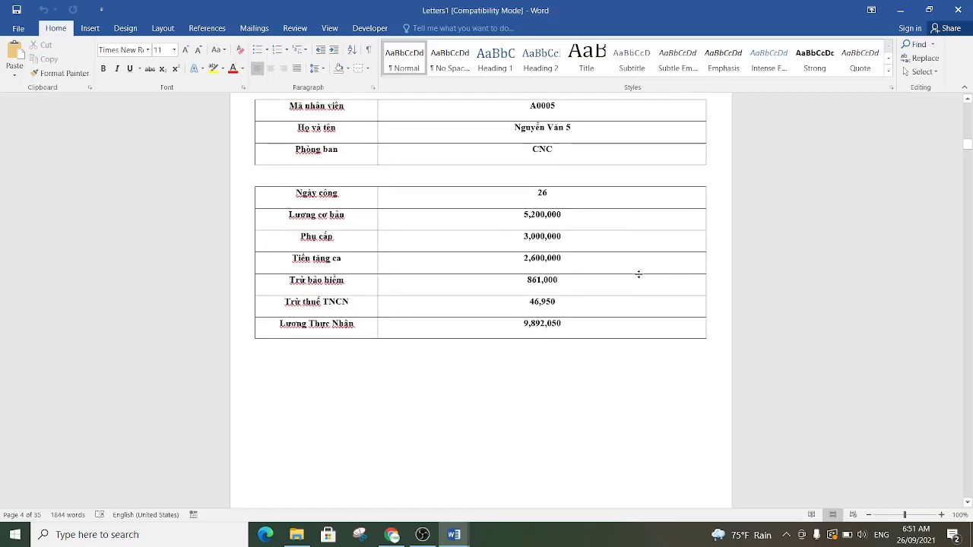
scroll(638, 274, down, 6)
scroll(638, 274, down, 10)
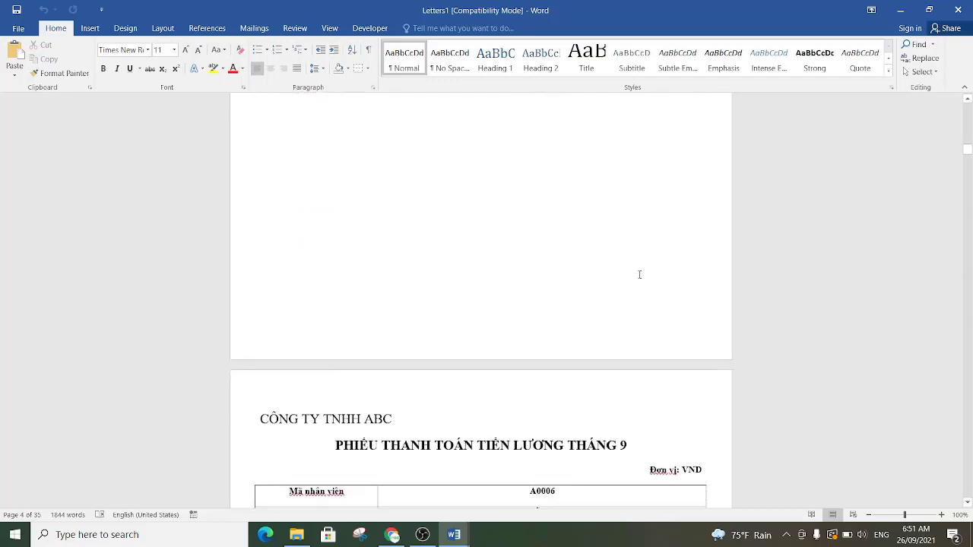
scroll(638, 274, down, 8)
scroll(639, 276, down, 2)
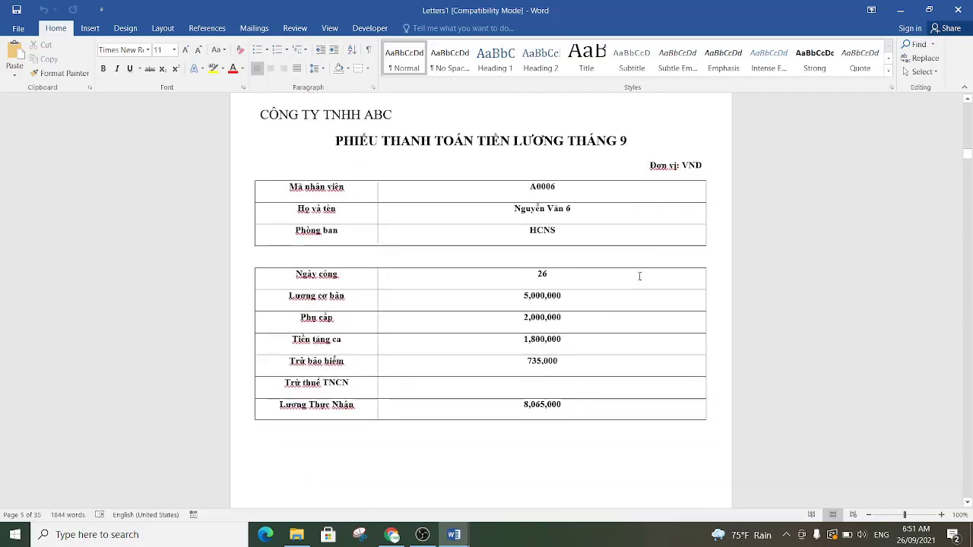
scroll(639, 276, down, 1)
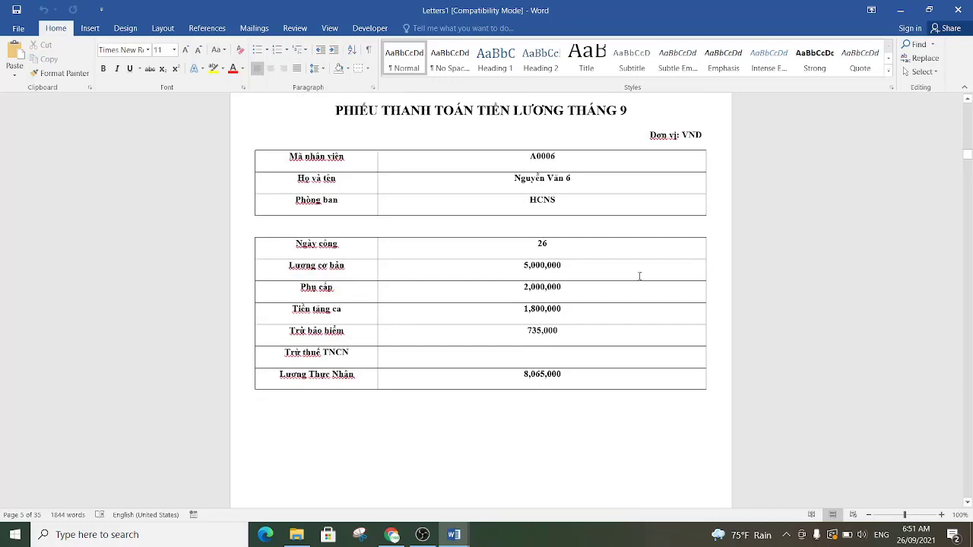
scroll(639, 276, down, 14)
scroll(640, 277, down, 10)
scroll(640, 277, down, 6)
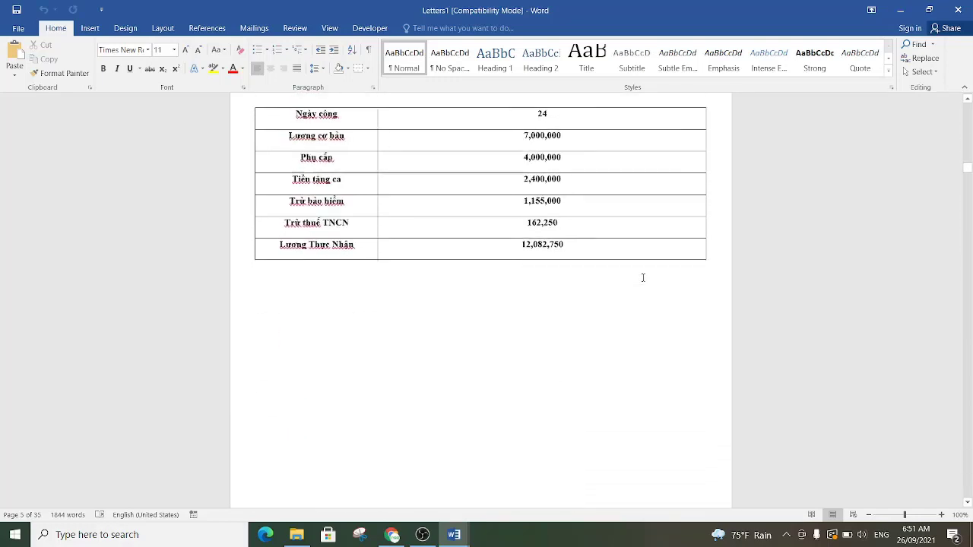
scroll(642, 278, down, 5)
scroll(641, 276, up, 8)
scroll(650, 281, up, 13)
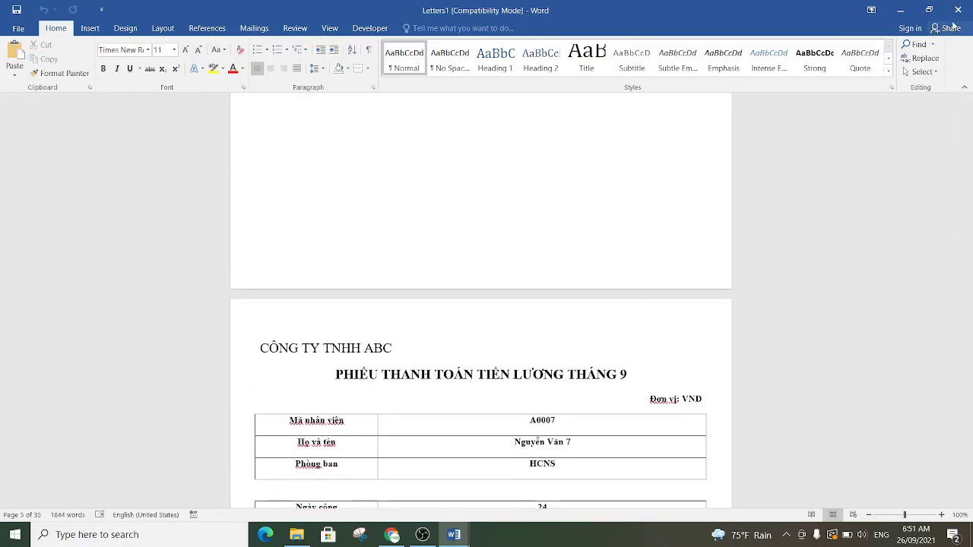
scroll(703, 191, down, 4)
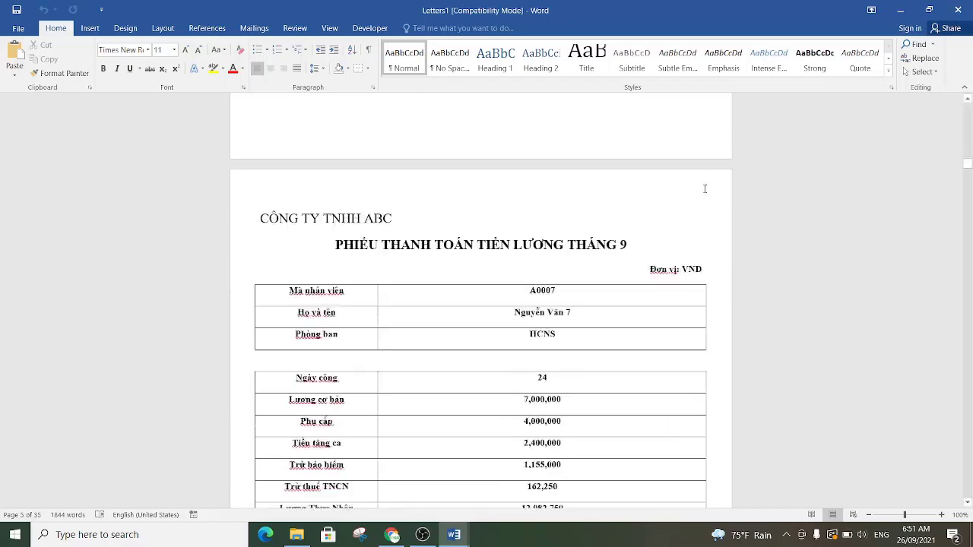
scroll(702, 191, down, 8)
scroll(703, 195, down, 4)
scroll(702, 194, up, 2)
scroll(702, 195, up, 12)
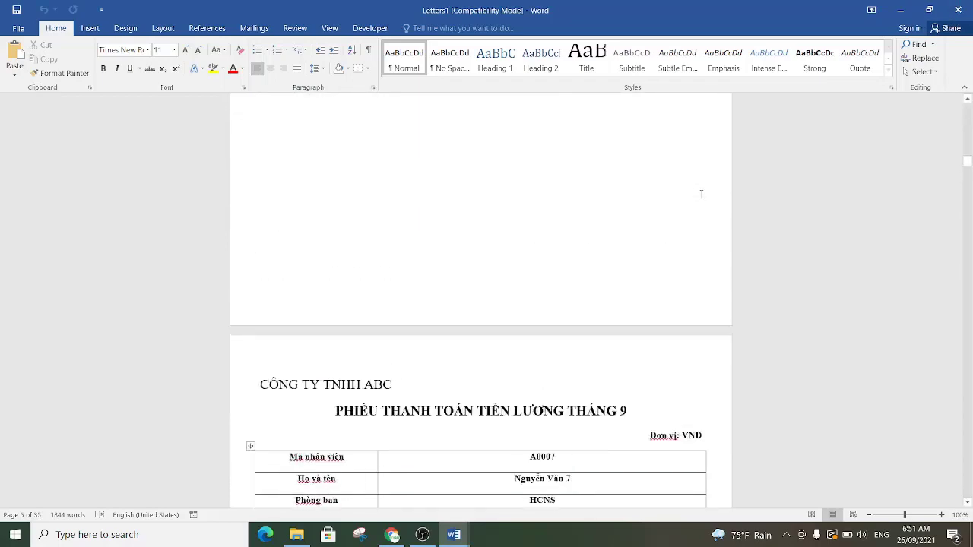
scroll(701, 193, up, 9)
scroll(702, 194, up, 8)
scroll(701, 194, up, 9)
scroll(701, 194, up, 14)
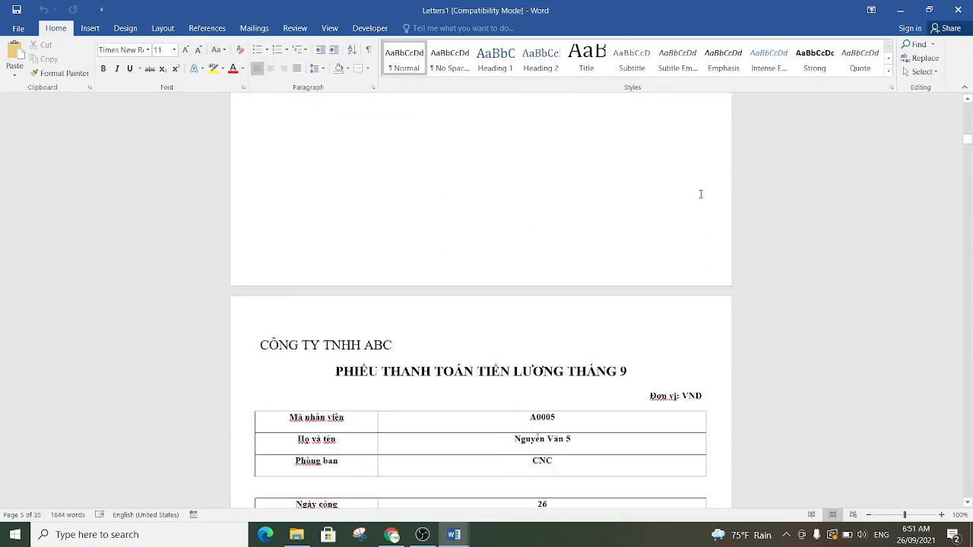
scroll(701, 194, up, 7)
scroll(701, 194, up, 4)
scroll(700, 194, up, 2)
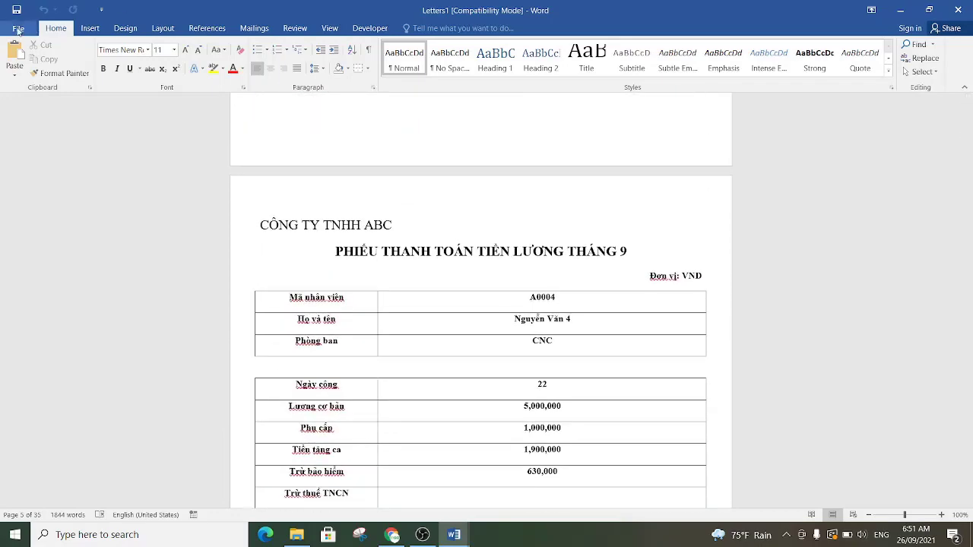
- Start Save As and browse to D:\OBS quay video\Chay phieu luong
click(18, 28)
click(32, 142)
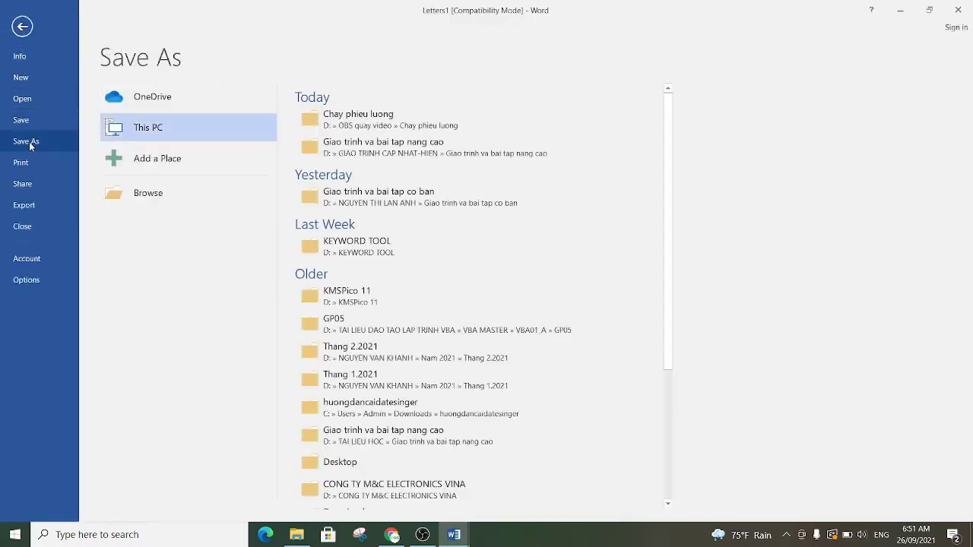
click(152, 196)
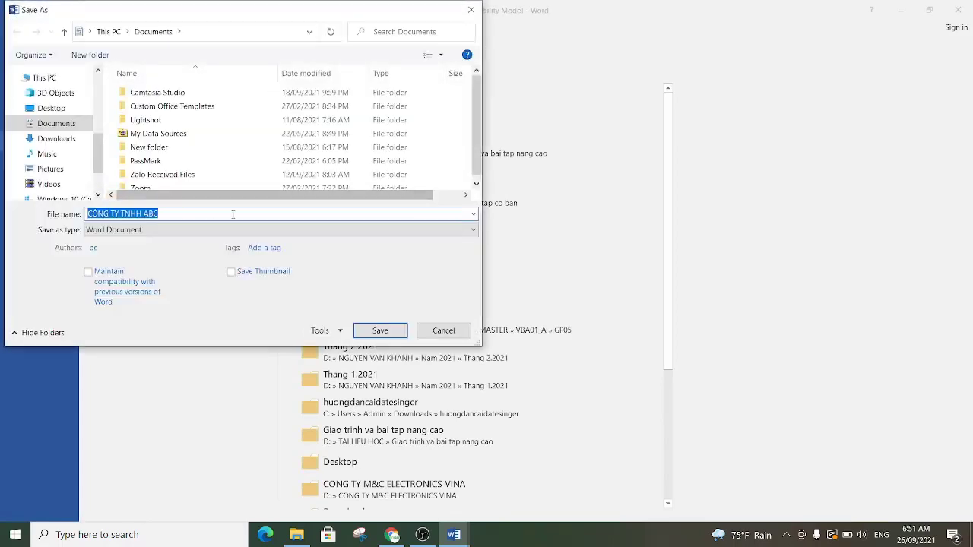
scroll(76, 152, down, 3)
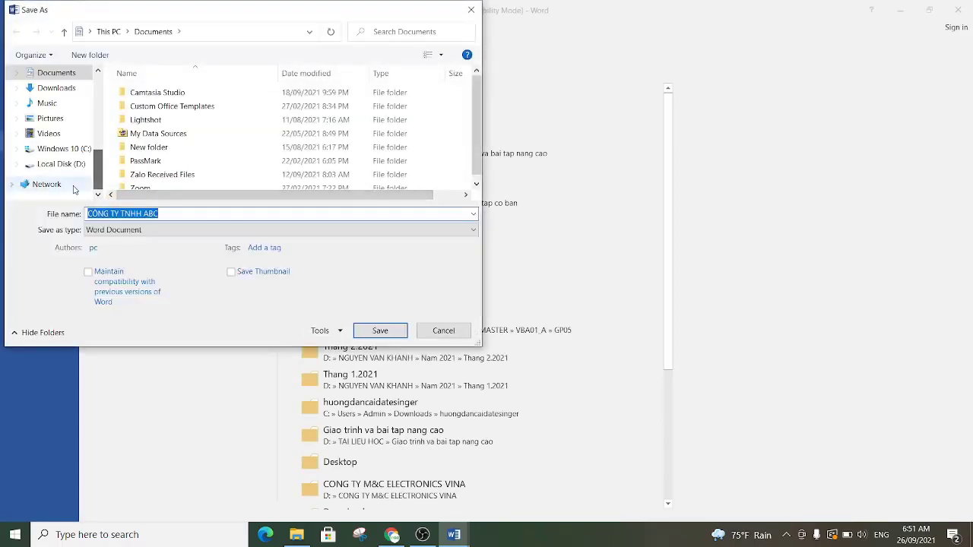
click(59, 164)
scroll(228, 135, down, 3)
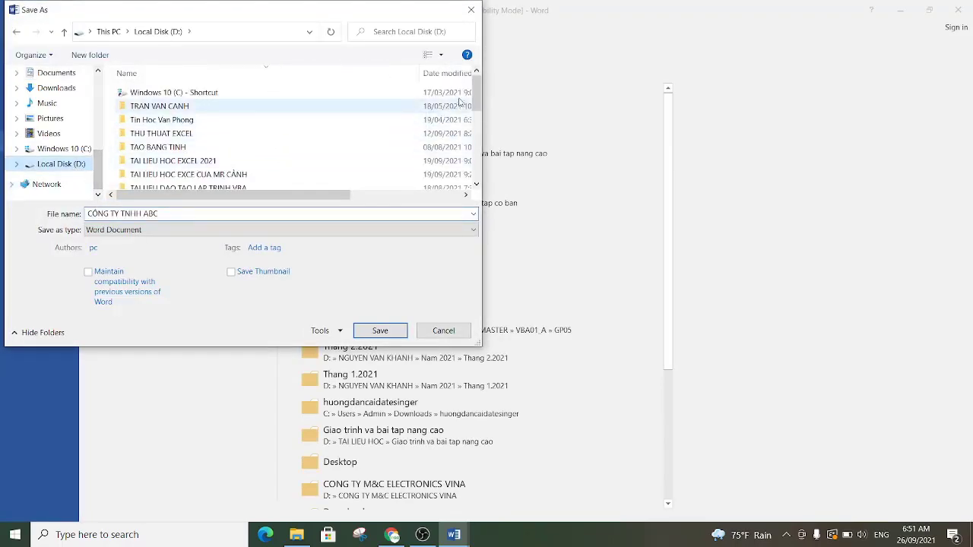
scroll(462, 114, down, 6)
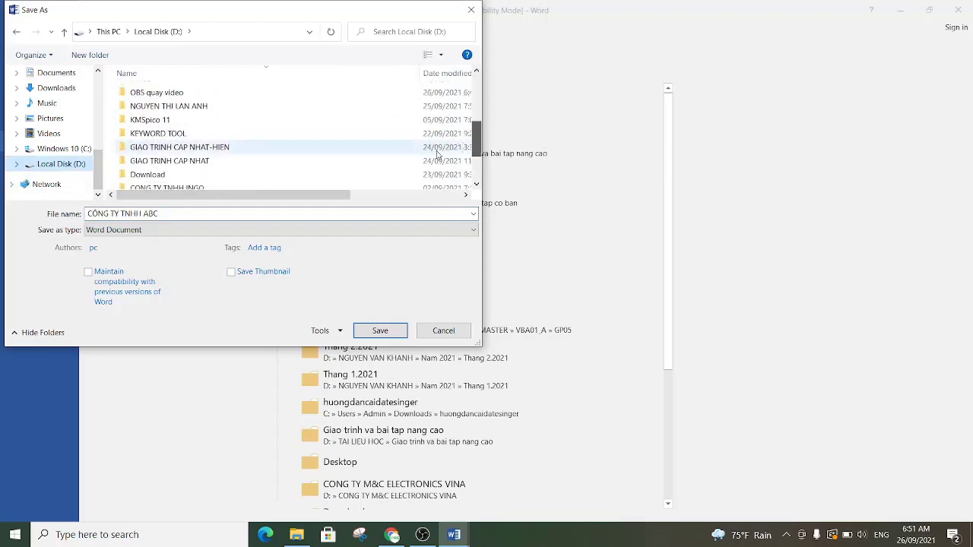
click(186, 96)
double_click(187, 94)
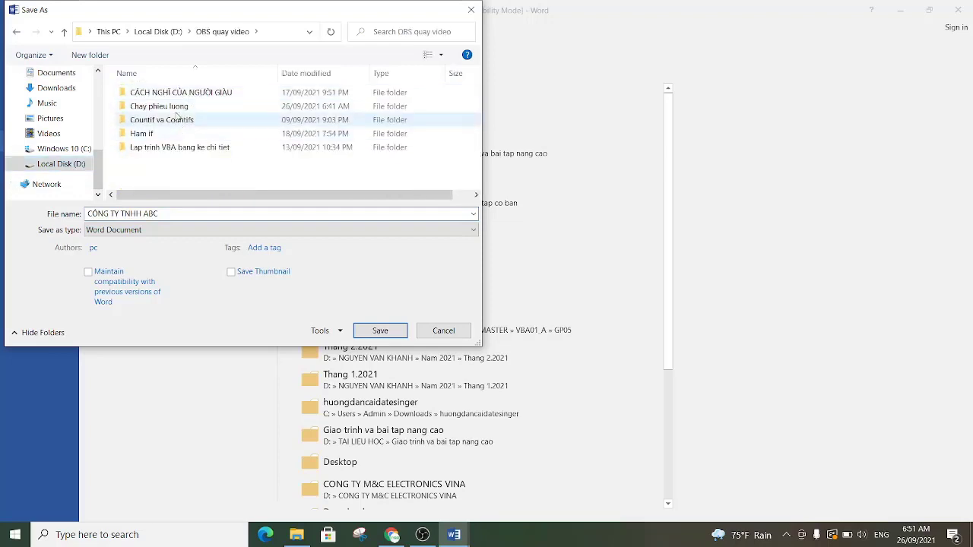
double_click(173, 110)
- Save the merged payslips under the name PHIEU LUONG THANG 9.2021(TONG)
click(167, 214)
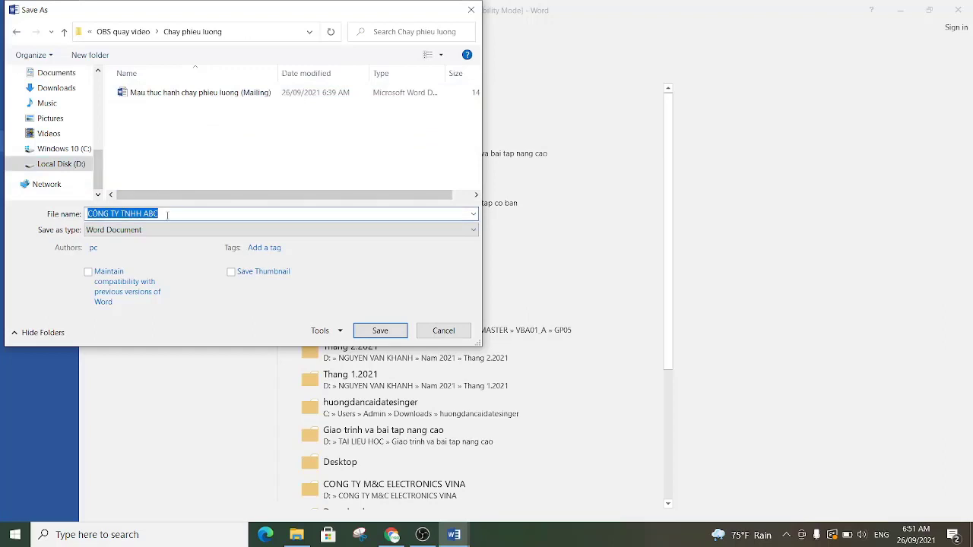
click(167, 214)
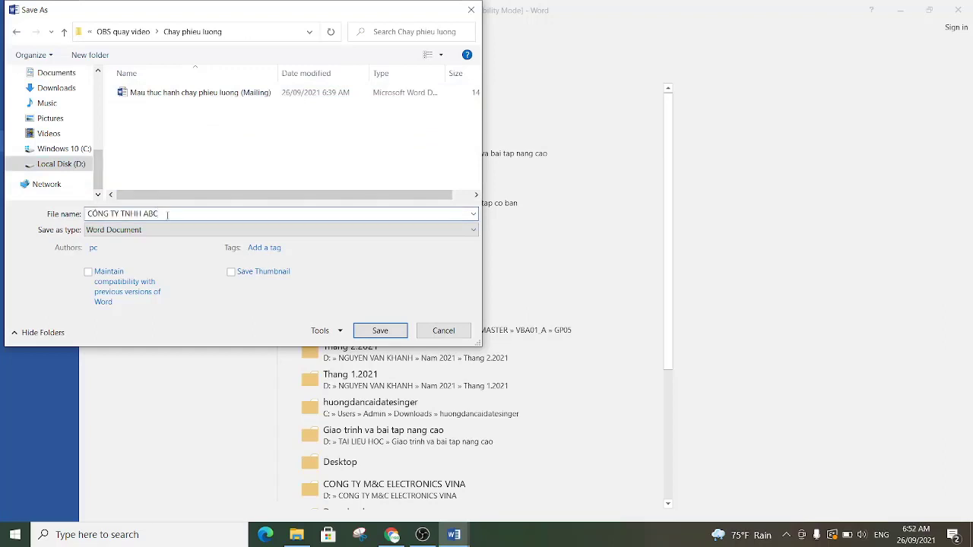
key(BackSpace)
key(BackSpace)
key(BackSpace)
key(BackSpace)
key(BackSpace)
key(BackSpace)
text(PHIEU)
text( LUONG THANG)
text( 9.20)
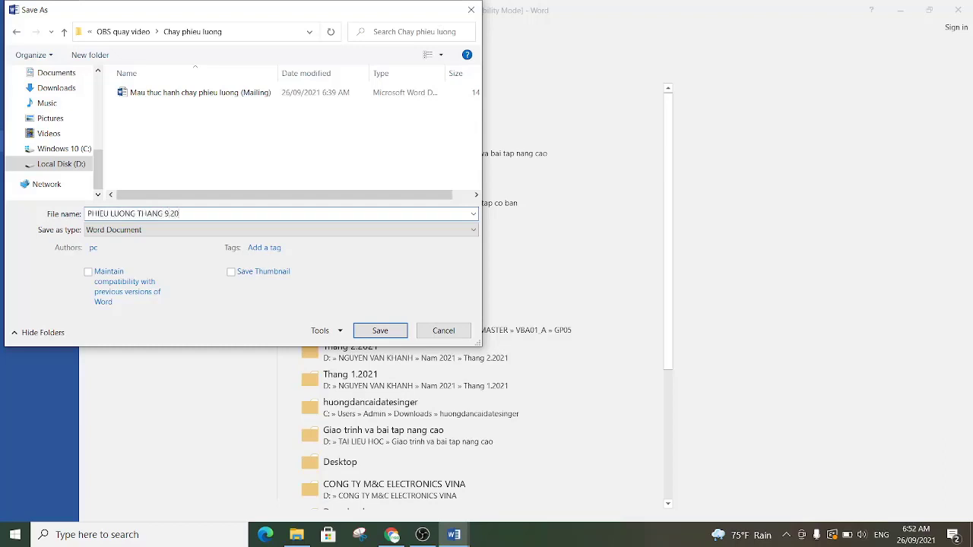
text(21(T)
text(ONG))
key(Return)
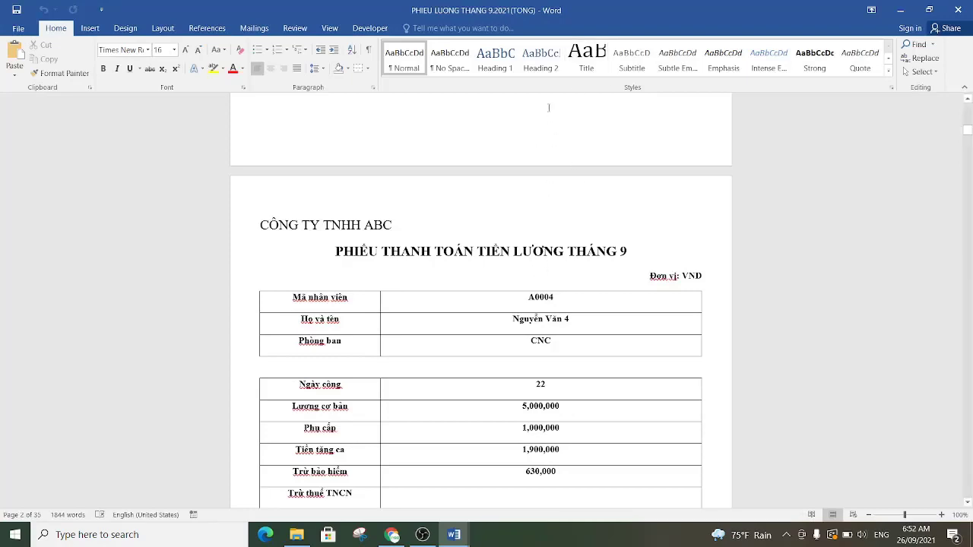
- Scroll through the saved merged payslip pages
scroll(702, 187, up, 4)
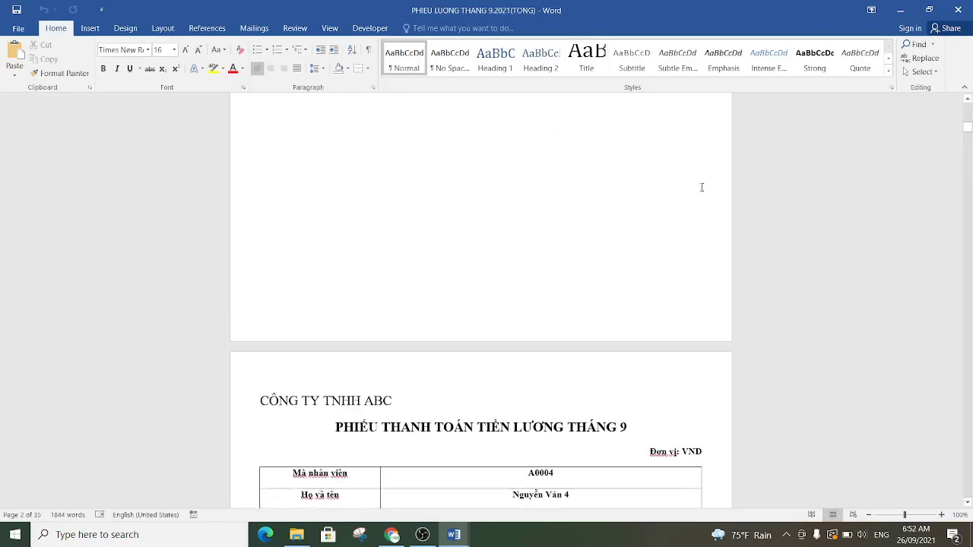
scroll(699, 189, up, 4)
scroll(700, 188, down, 7)
scroll(698, 190, down, 4)
scroll(692, 198, up, 8)
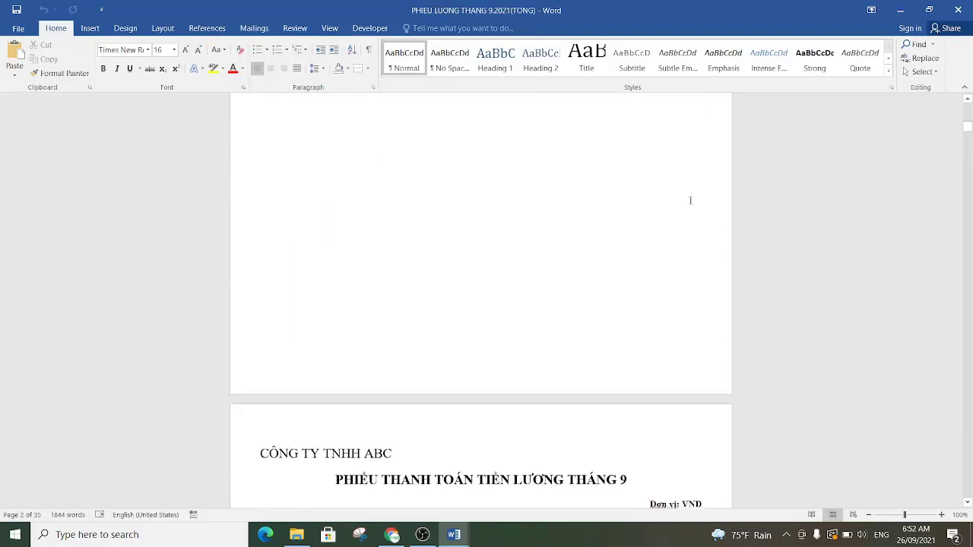
scroll(690, 200, up, 8)
scroll(690, 202, down, 7)
scroll(690, 203, down, 6)
scroll(690, 206, down, 5)
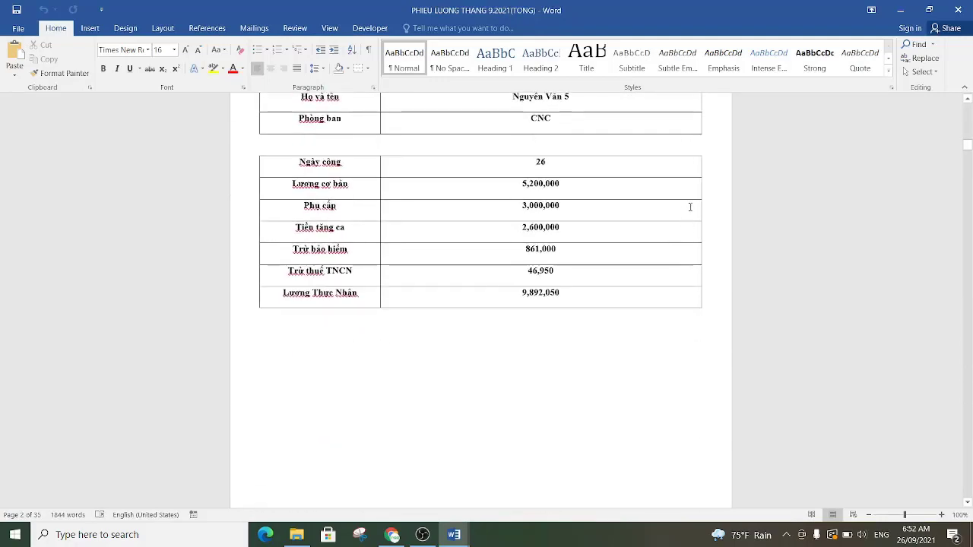
scroll(690, 207, down, 4)
scroll(690, 206, down, 5)
scroll(690, 205, down, 5)
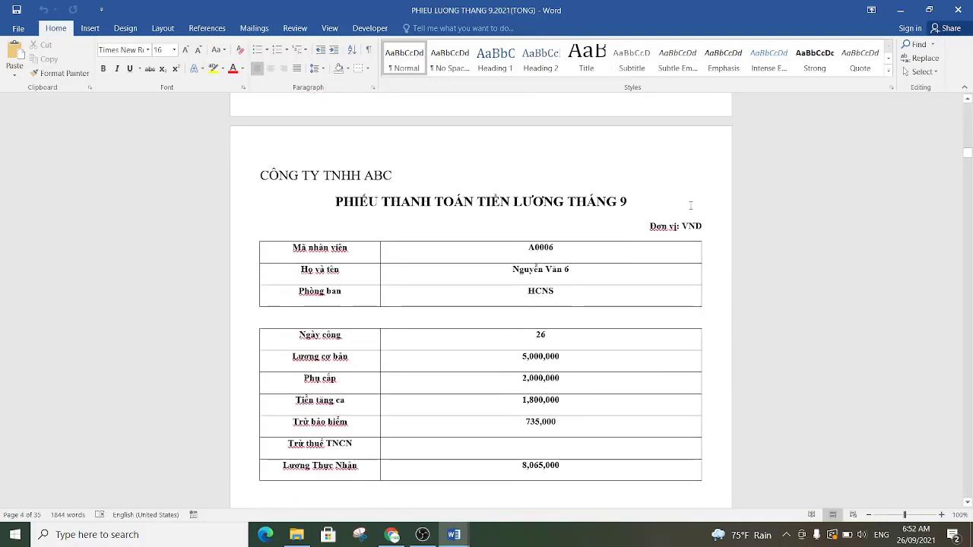
- Close the merged document and click into the template's department field, showing record 35
click(958, 10)
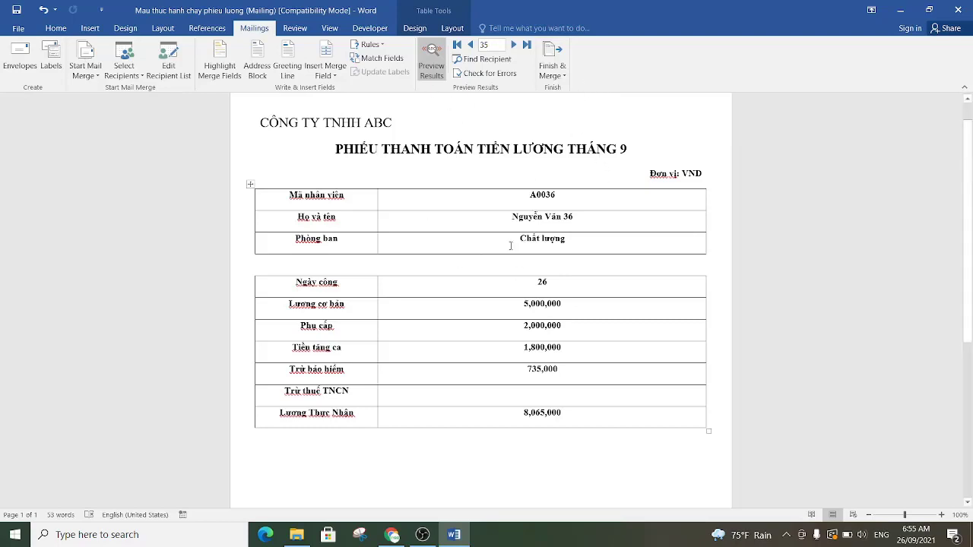
click(489, 235)
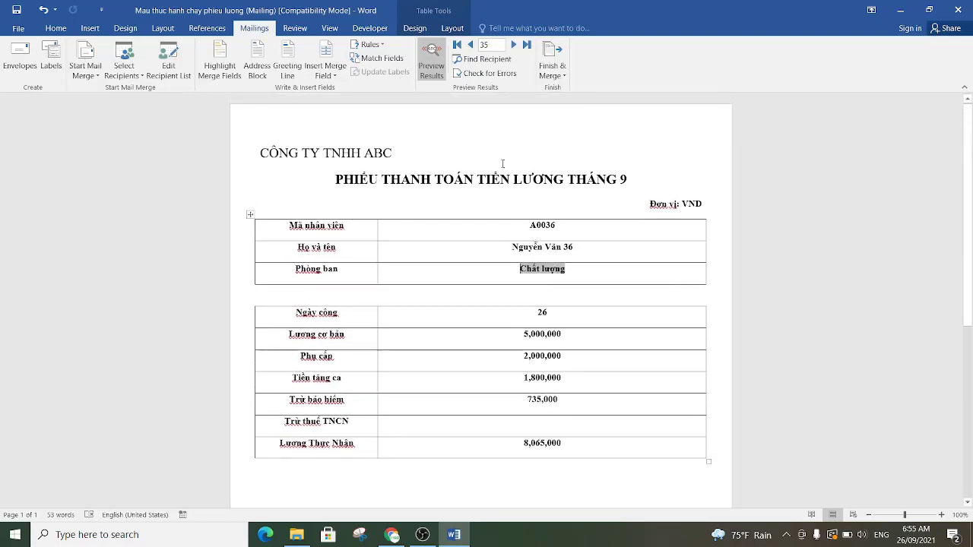
- Toggle merge field codes off and back on, then bring up the Finish & Merge choices
click(436, 65)
click(435, 64)
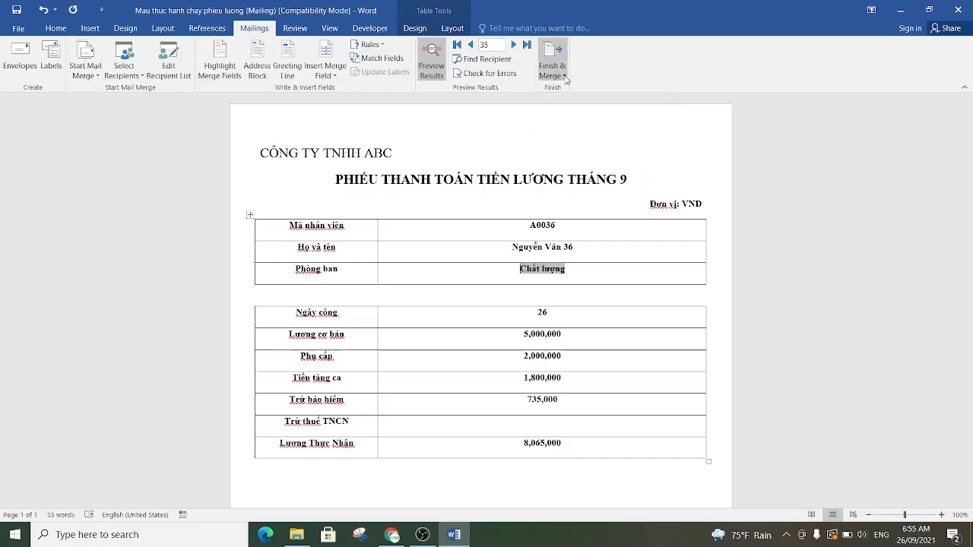
click(564, 76)
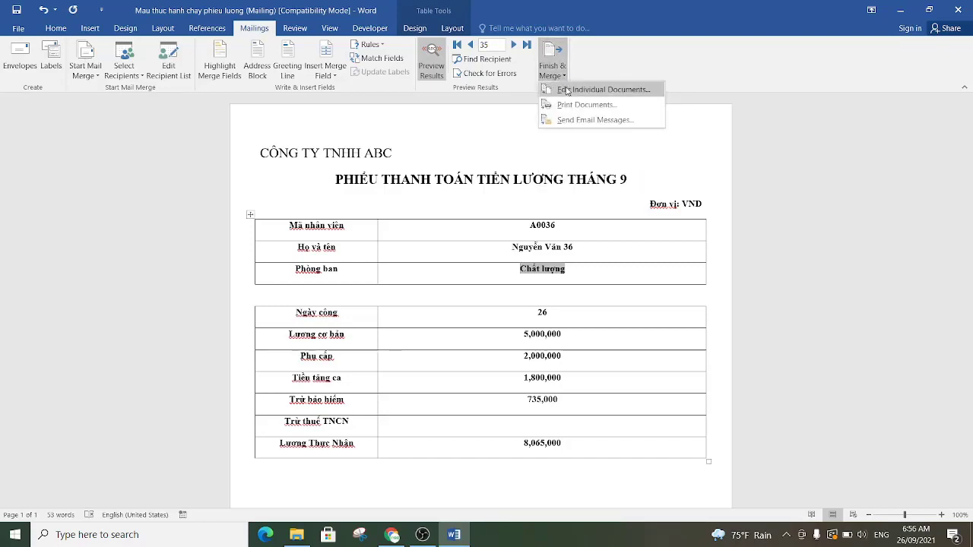
- Choose Edit Individual Documents and limit the merge range to records 1 through 5
click(610, 92)
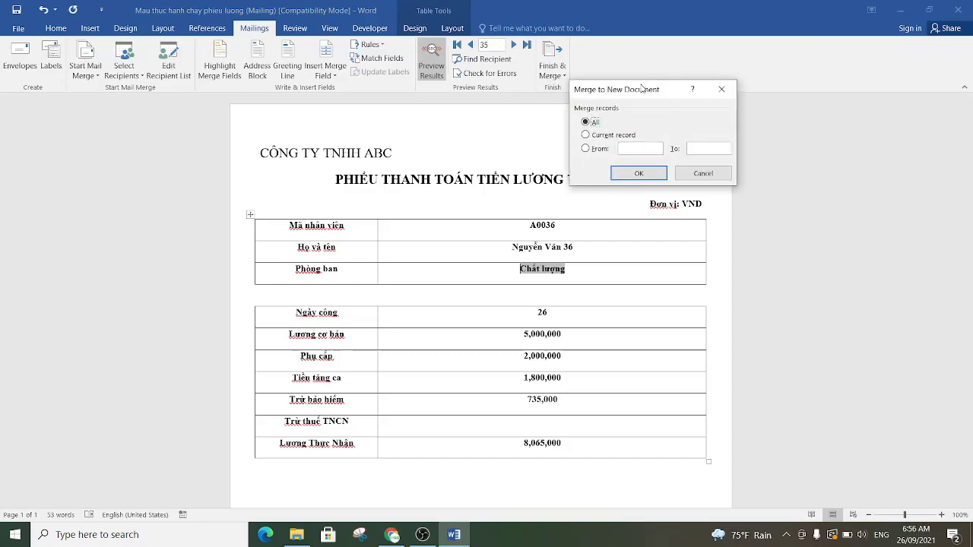
drag(643, 85, 655, 51)
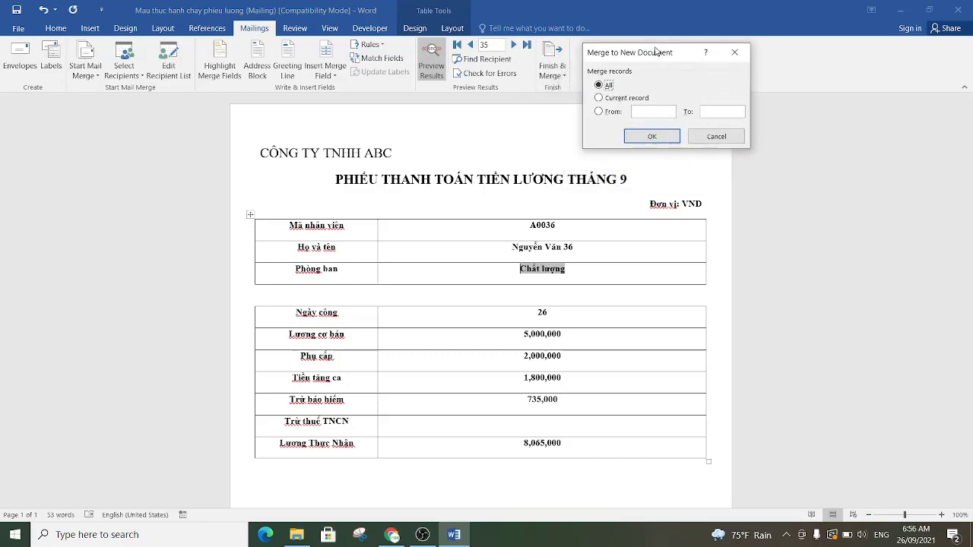
click(598, 111)
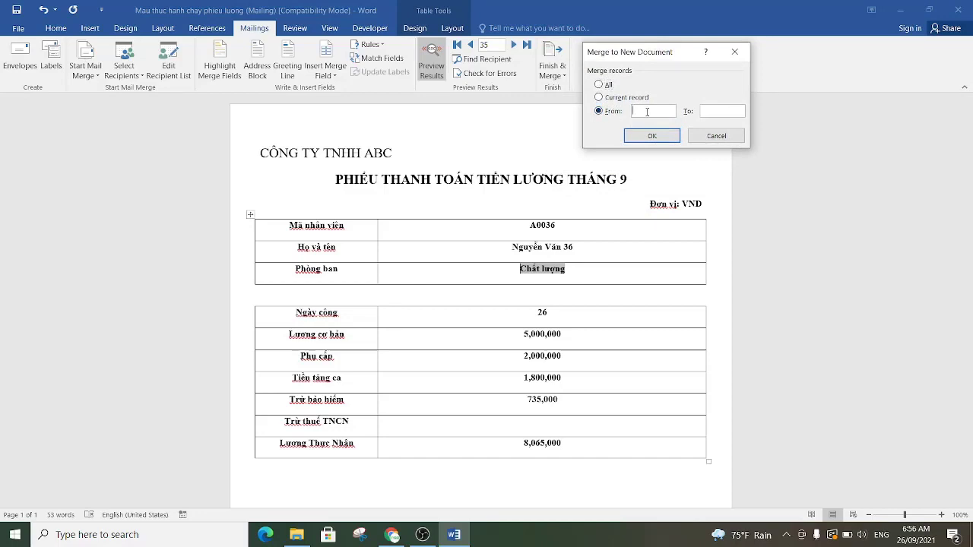
text(1)
click(711, 112)
text(2)
text(00)
drag(712, 111, 702, 111)
text(3)
- Merge records 1–5 into Letters2, review its five payslip pages, and return to the top
click(658, 138)
click(655, 136)
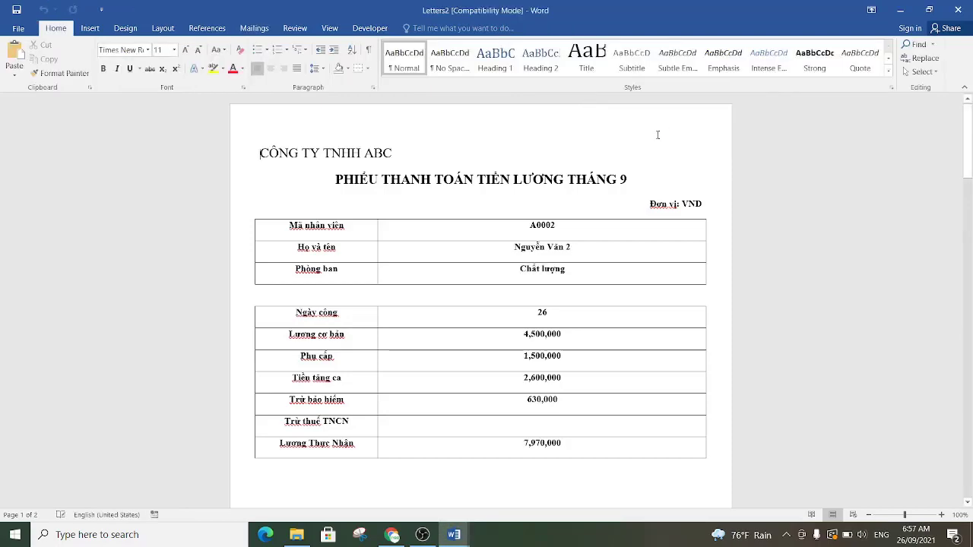
scroll(619, 219, down, 8)
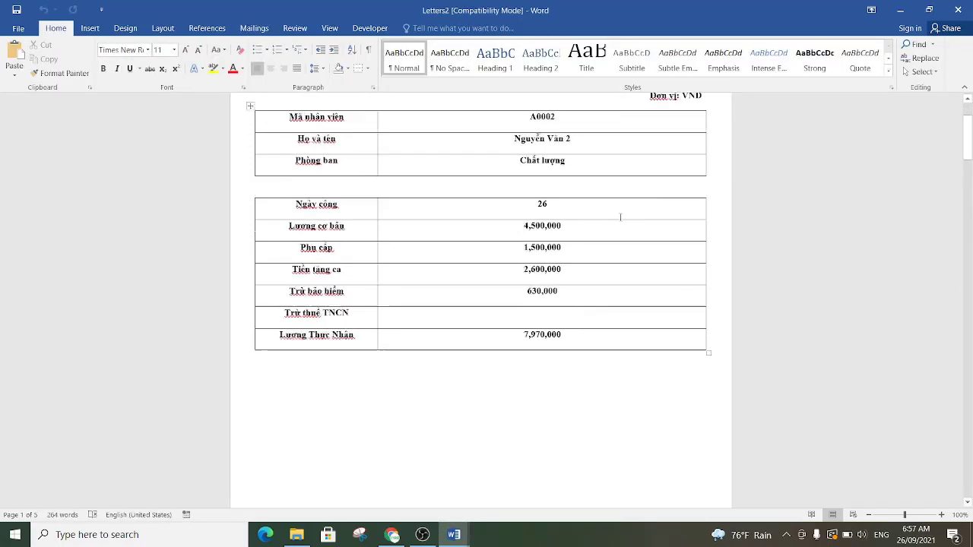
scroll(619, 219, down, 5)
scroll(619, 219, down, 4)
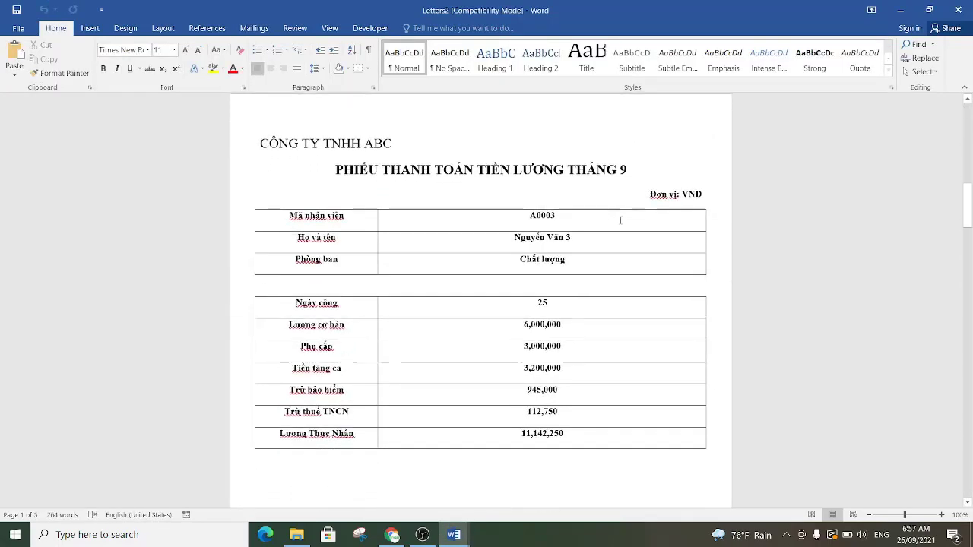
scroll(620, 220, down, 7)
scroll(619, 221, down, 4)
scroll(618, 221, down, 8)
scroll(618, 221, down, 6)
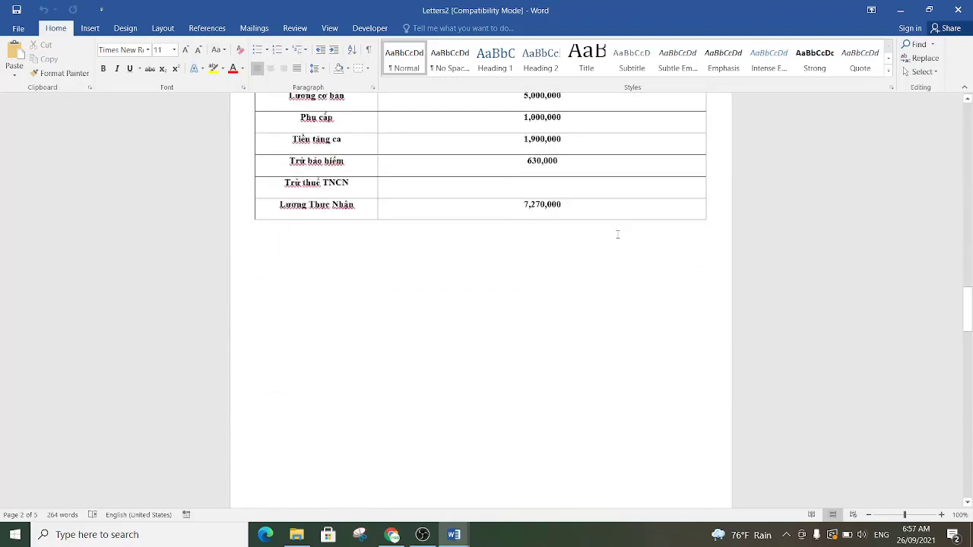
scroll(617, 228, down, 8)
scroll(616, 236, down, 6)
scroll(616, 236, down, 8)
scroll(616, 235, down, 8)
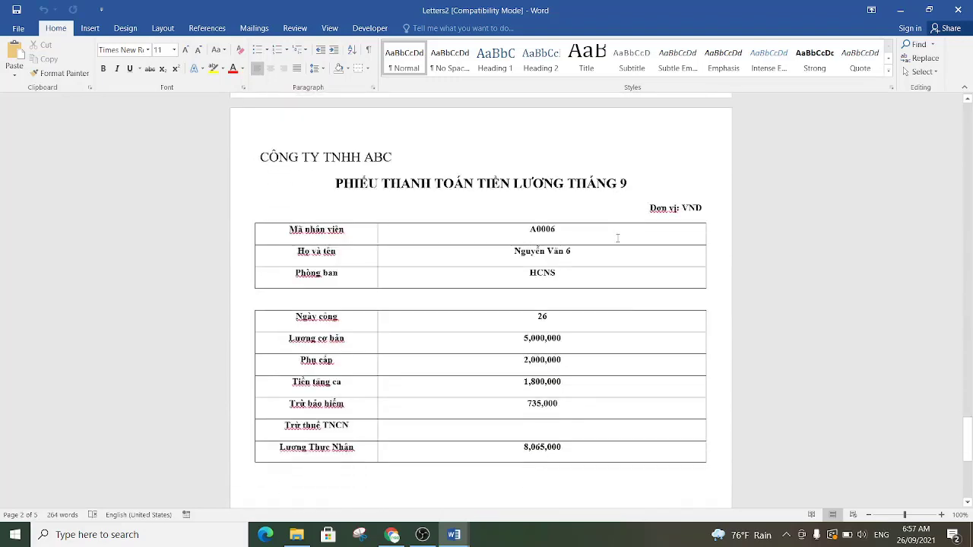
scroll(616, 236, down, 4)
scroll(616, 238, down, 1)
scroll(615, 238, up, 10)
scroll(616, 238, up, 10)
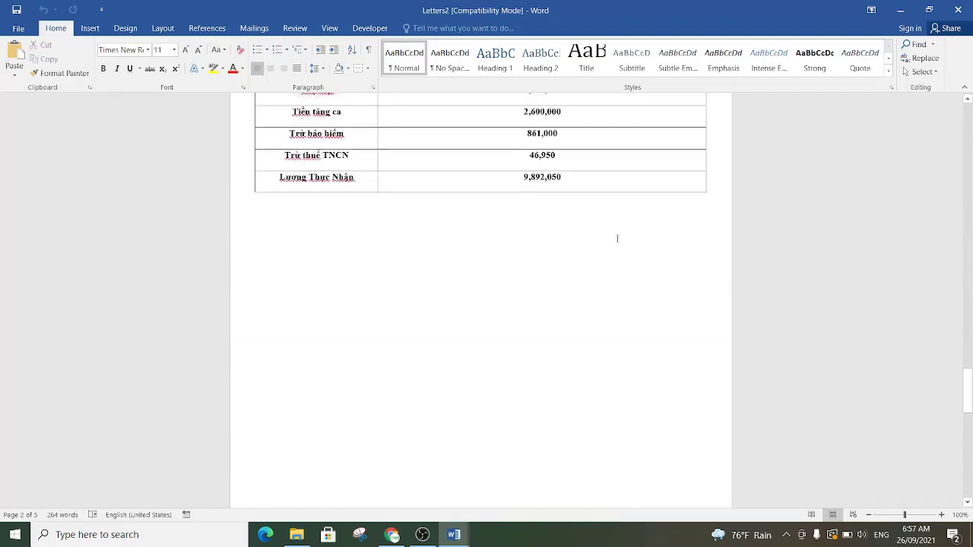
scroll(617, 238, up, 10)
scroll(616, 238, up, 10)
scroll(617, 239, up, 10)
scroll(617, 238, up, 10)
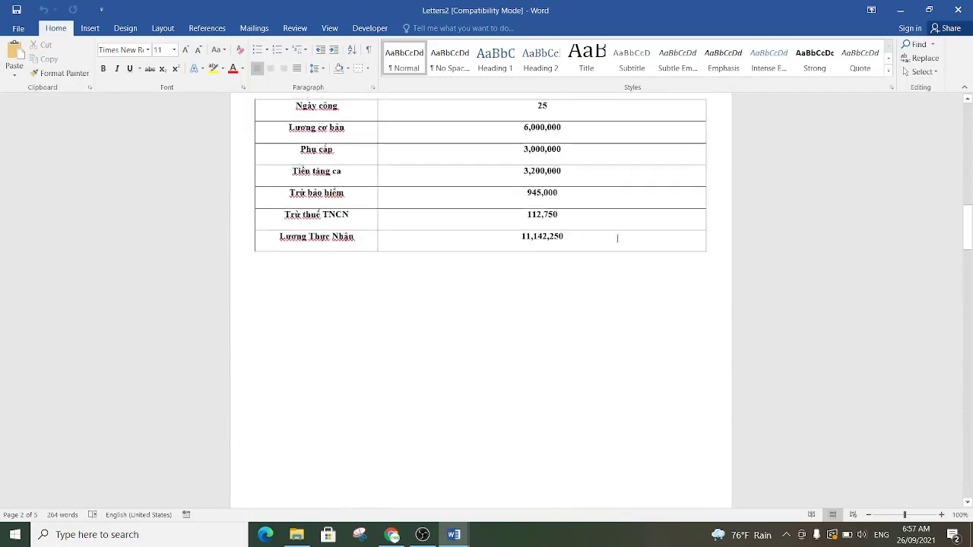
scroll(617, 238, up, 10)
scroll(617, 238, up, 10)
scroll(617, 239, up, 6)
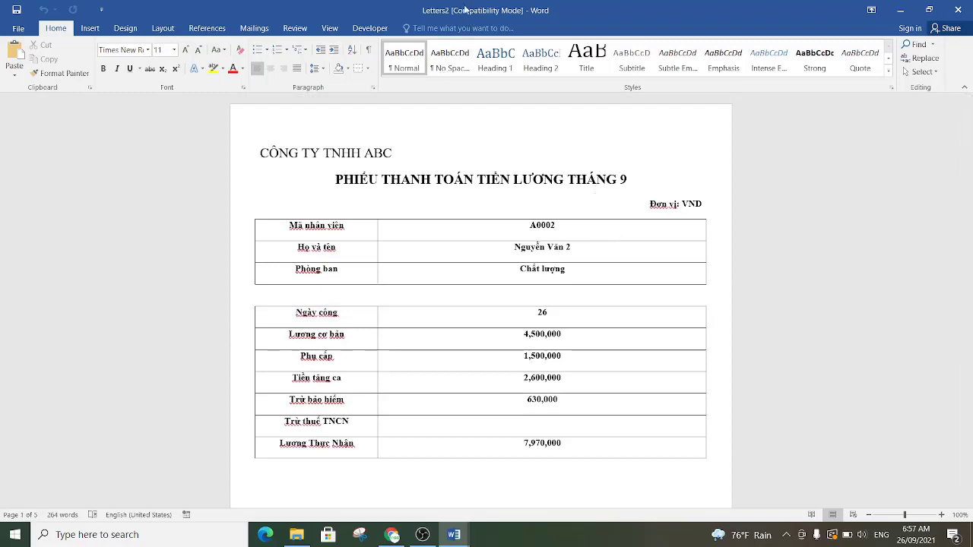
key(ctrl+Home)
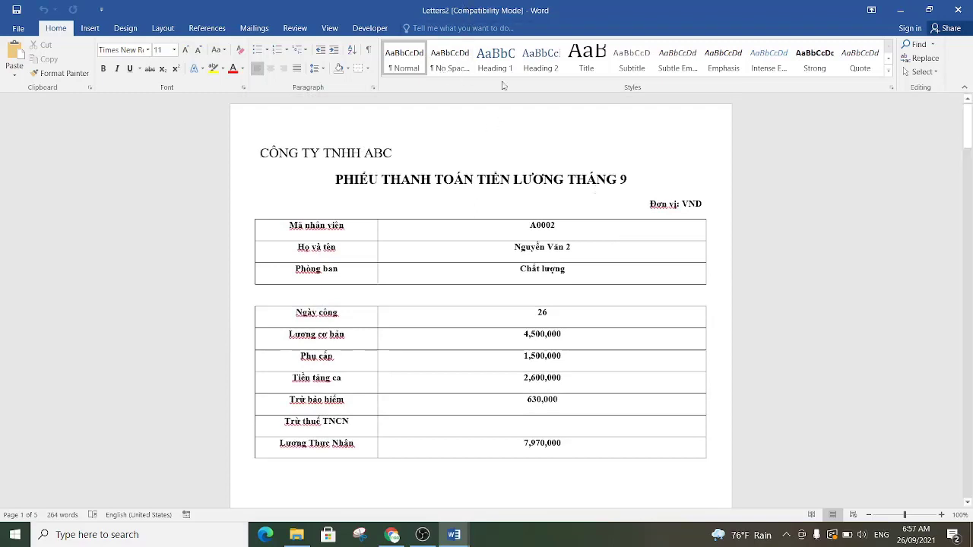
- Start Save As and browse to the Chay phieu luong folder inside OBS quay video on D:
click(19, 30)
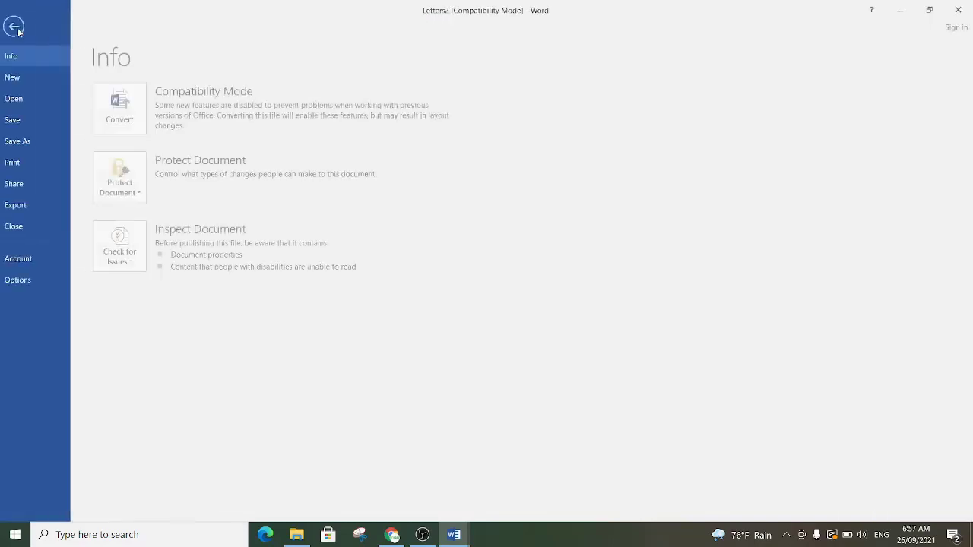
click(31, 144)
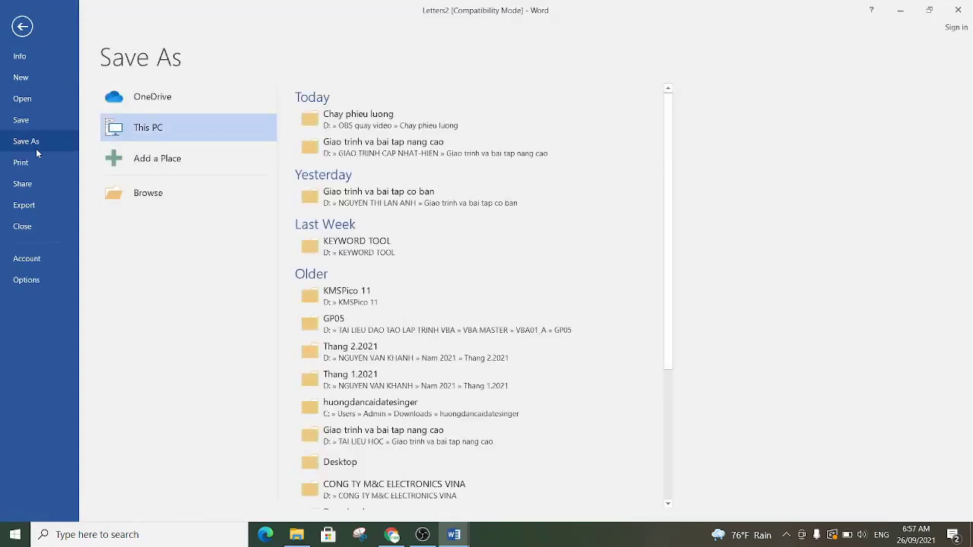
click(150, 195)
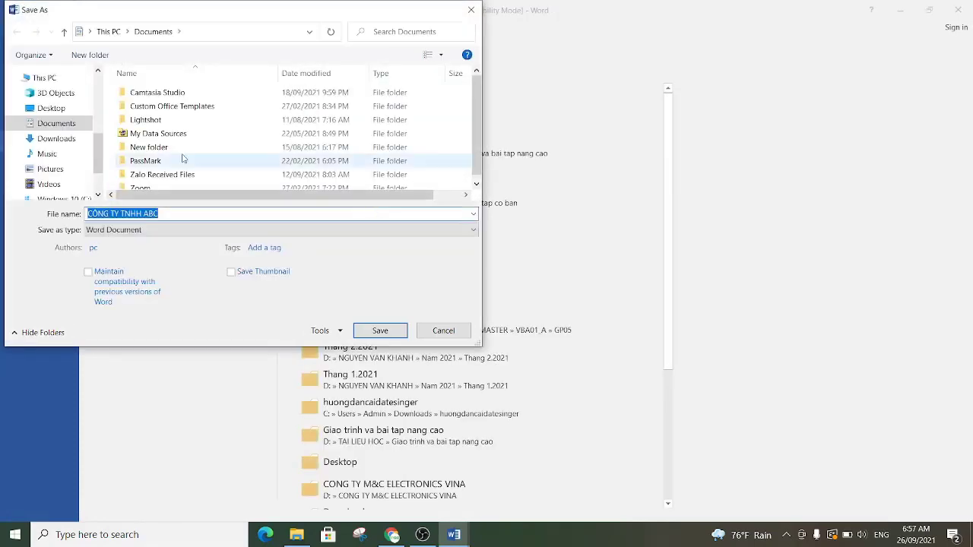
scroll(54, 137, down, 2)
click(61, 163)
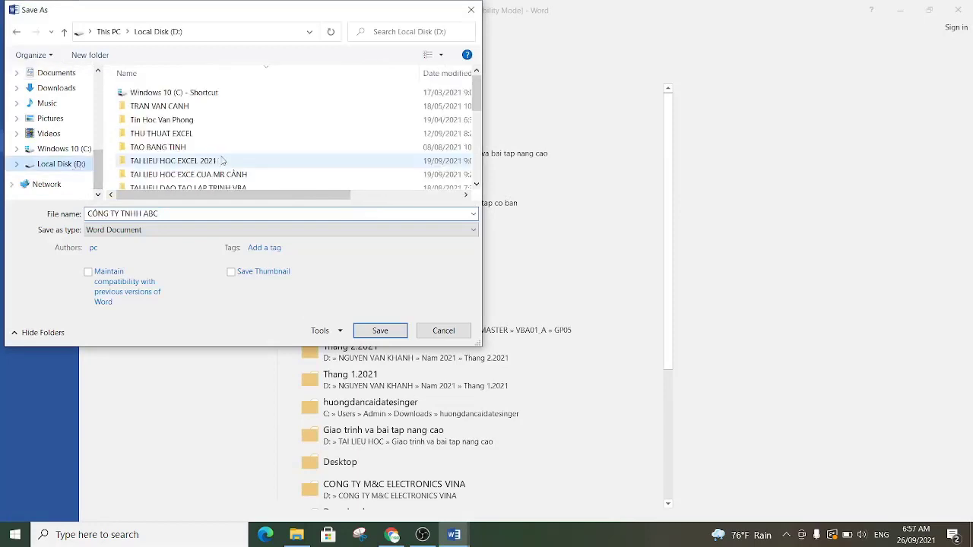
scroll(466, 135, down, 7)
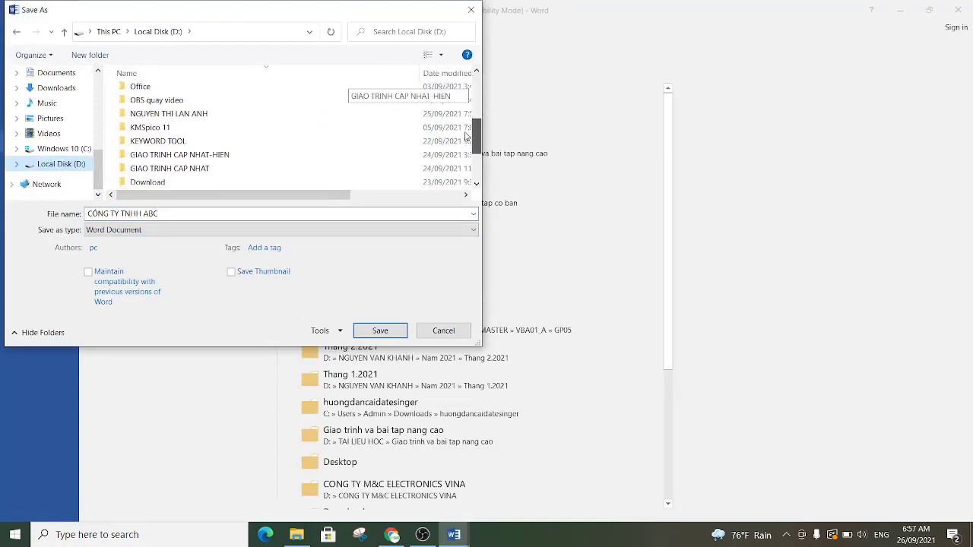
scroll(466, 145, down, 5)
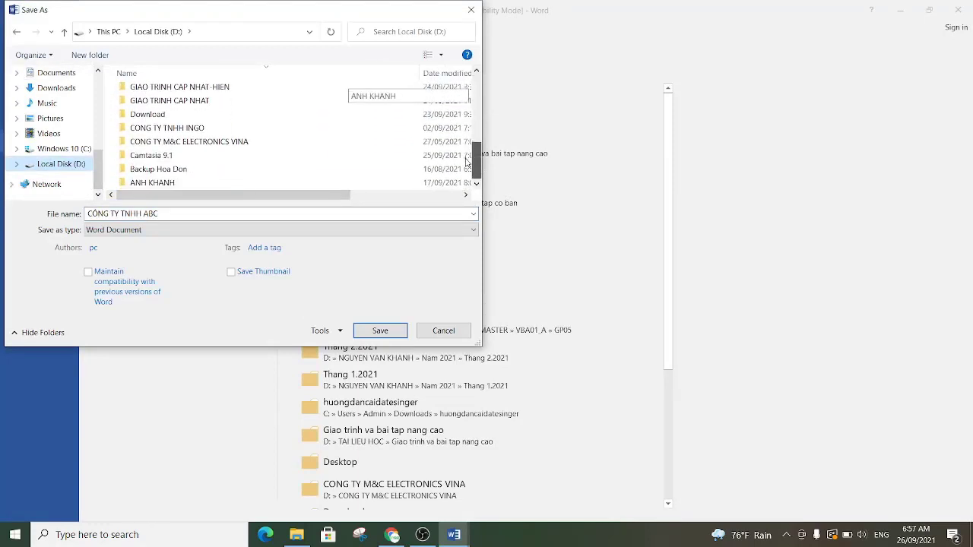
scroll(466, 161, up, 3)
scroll(466, 161, up, 1)
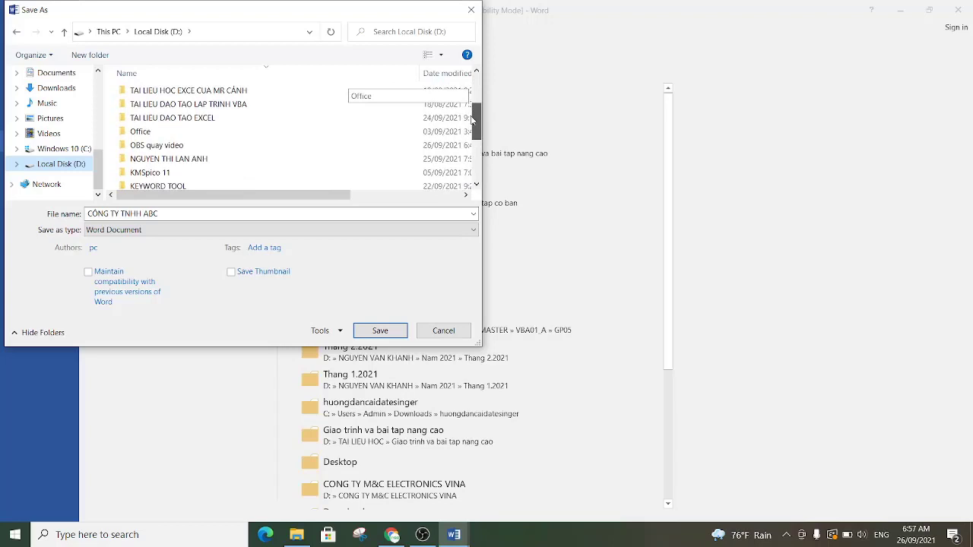
double_click(170, 148)
double_click(184, 107)
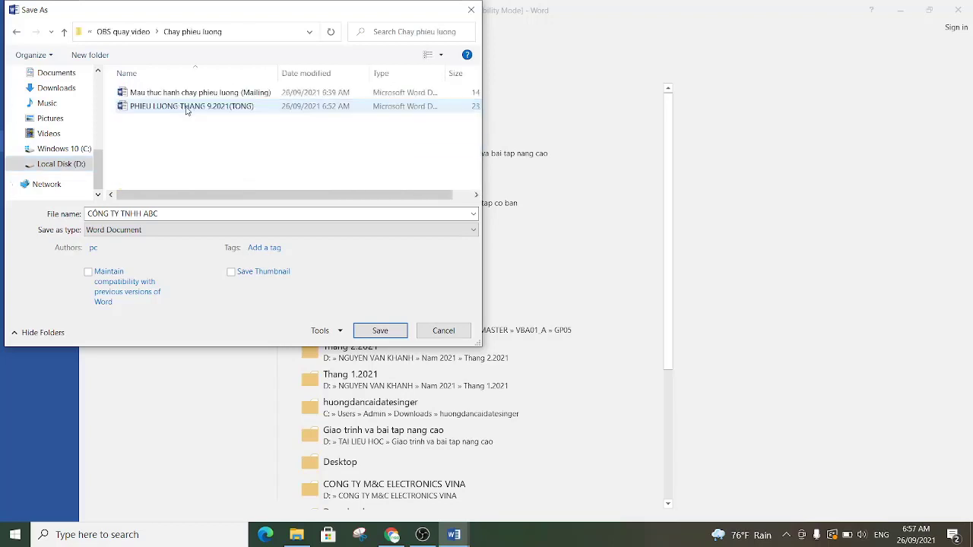
- Name the file Phieu luong T9.2021(1-5) and save it
click(167, 214)
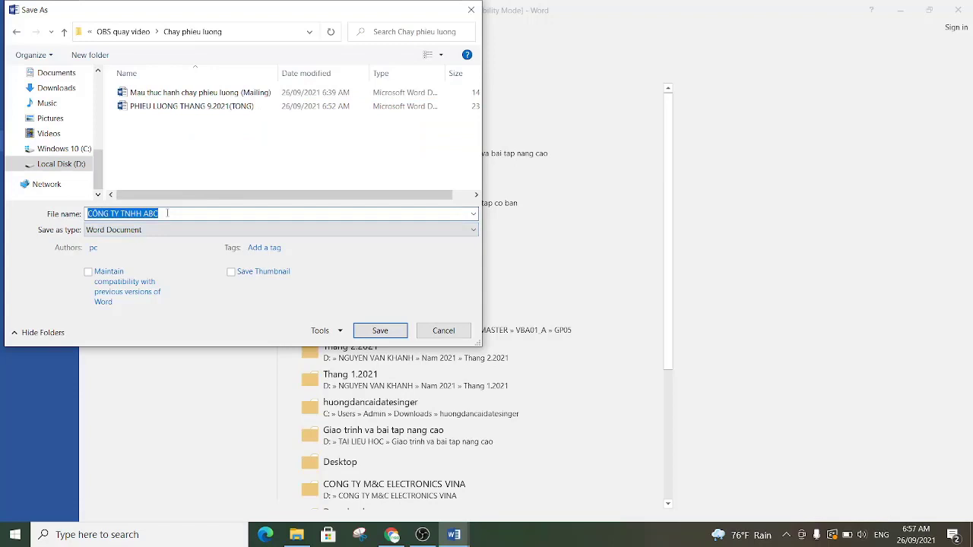
text(P)
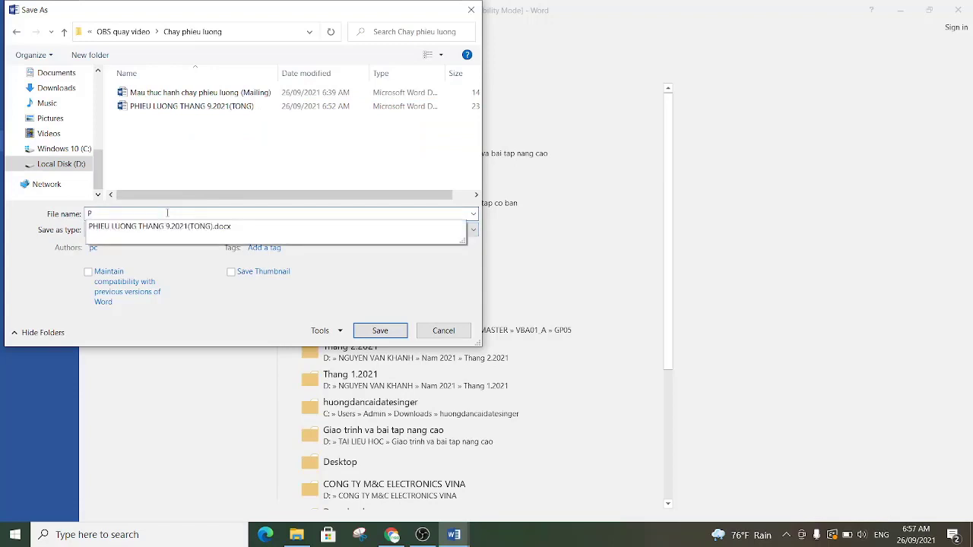
text(hieu luong T)
text(9.2021(1-5)
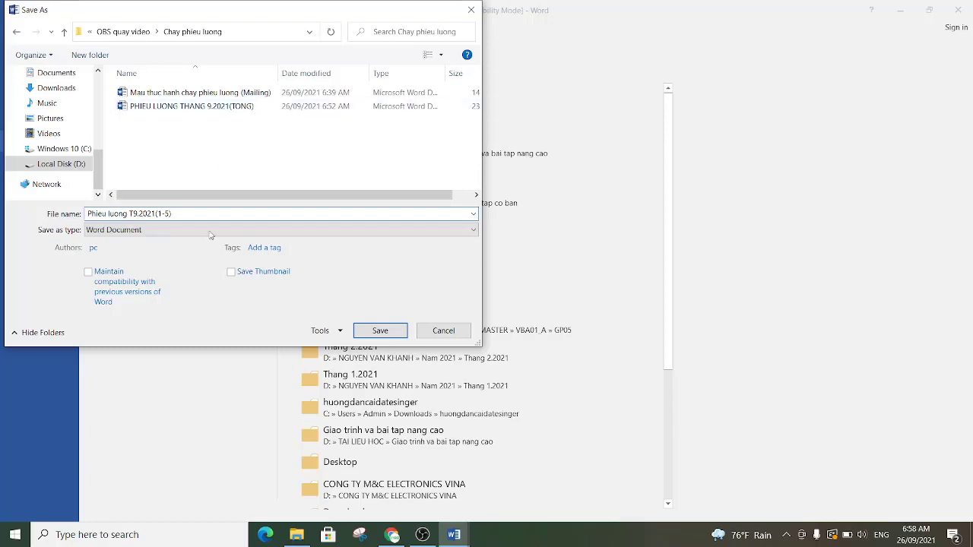
click(381, 337)
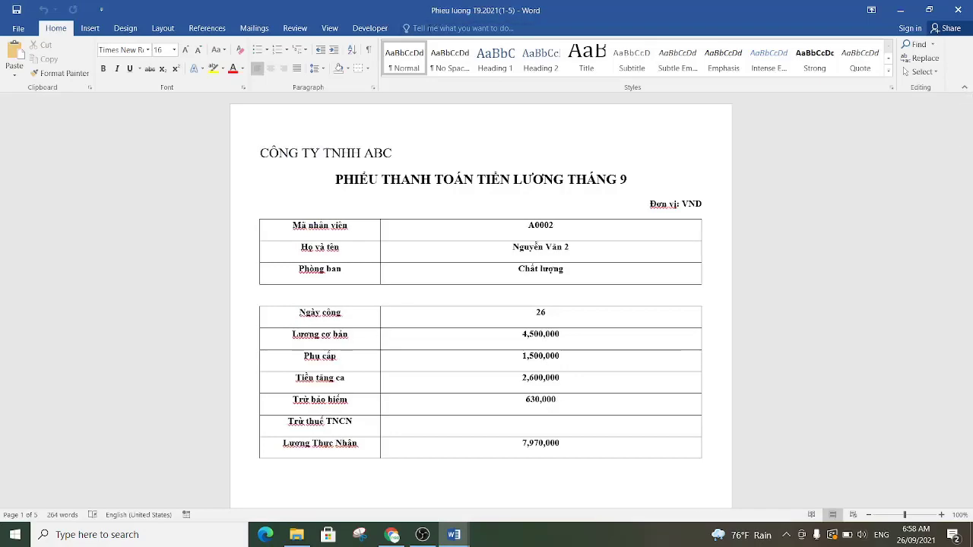
- Review the five merged payslips, then close the saved Phieu luong T9.2021(1-5) document
scroll(525, 152, down, 1)
scroll(518, 156, down, 8)
scroll(518, 156, down, 10)
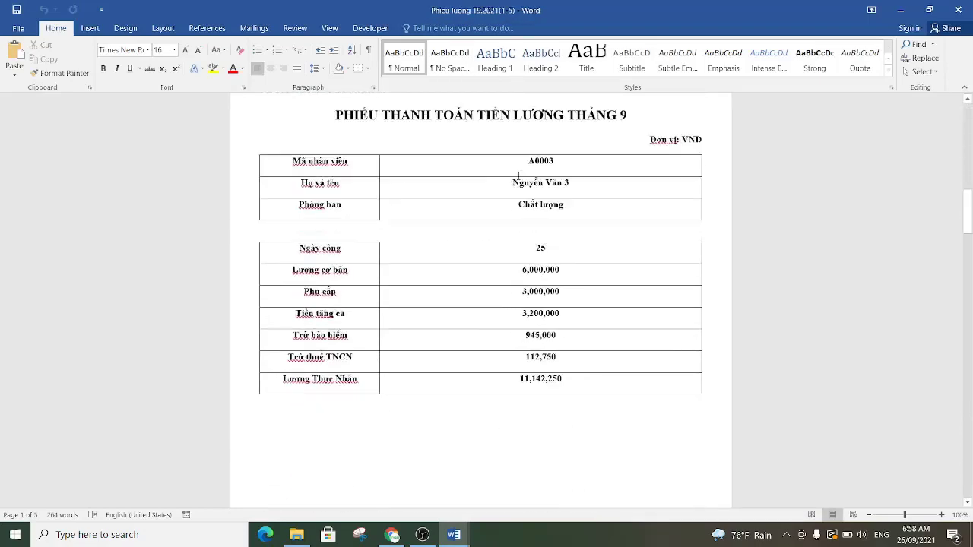
scroll(519, 163, down, 4)
scroll(519, 171, down, 5)
scroll(519, 171, up, 4)
scroll(520, 171, up, 6)
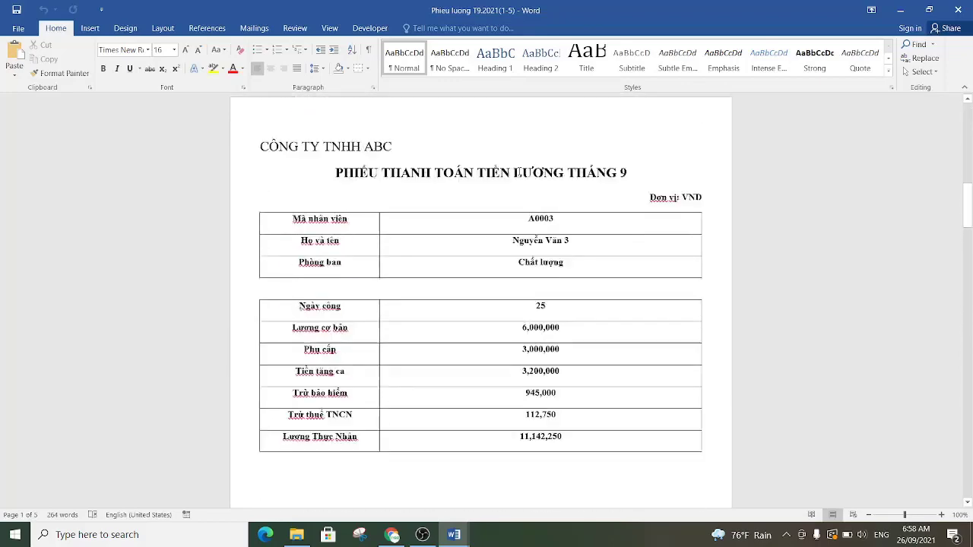
scroll(519, 170, up, 5)
scroll(532, 152, up, 2)
scroll(548, 237, up, 2)
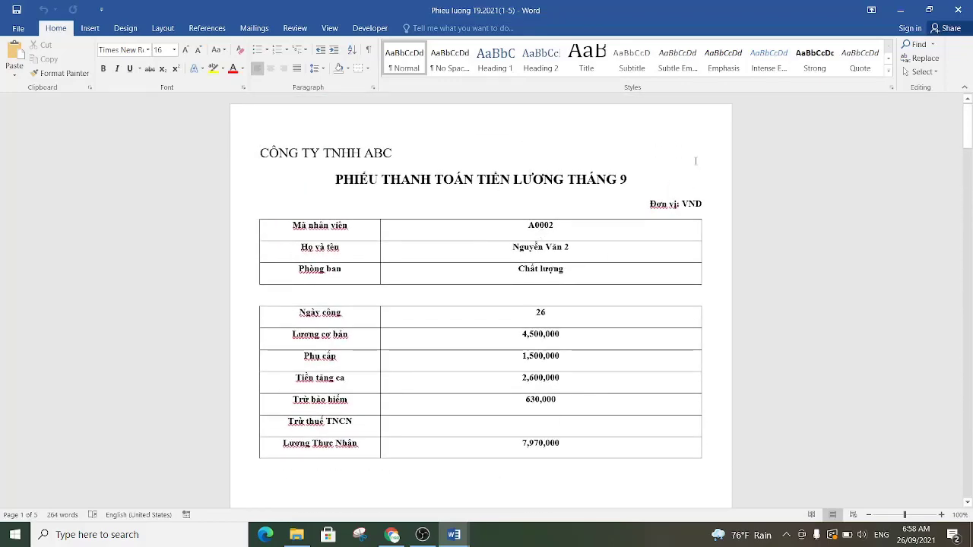
click(960, 10)
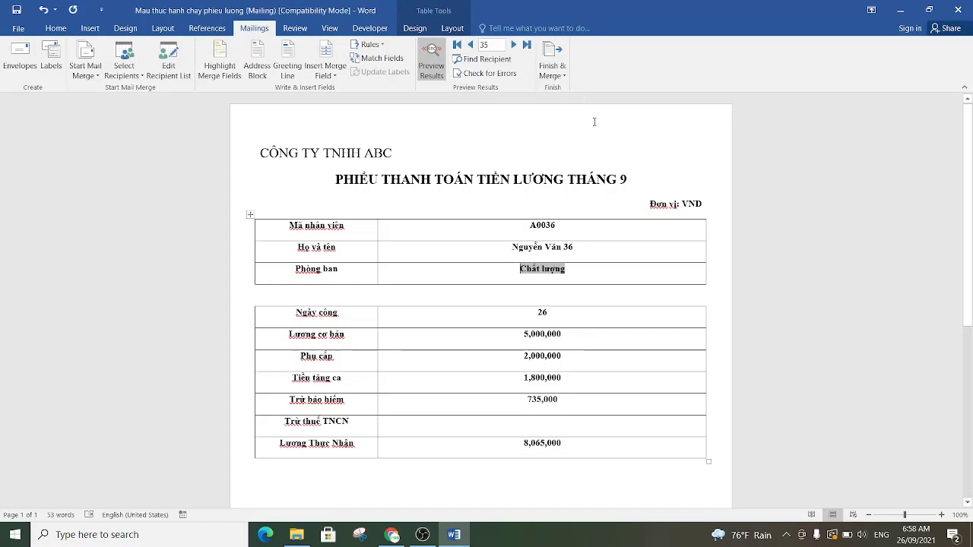
- Merge payslip records 6 to 10 into a new individual document with Edit Individual Documents
click(564, 79)
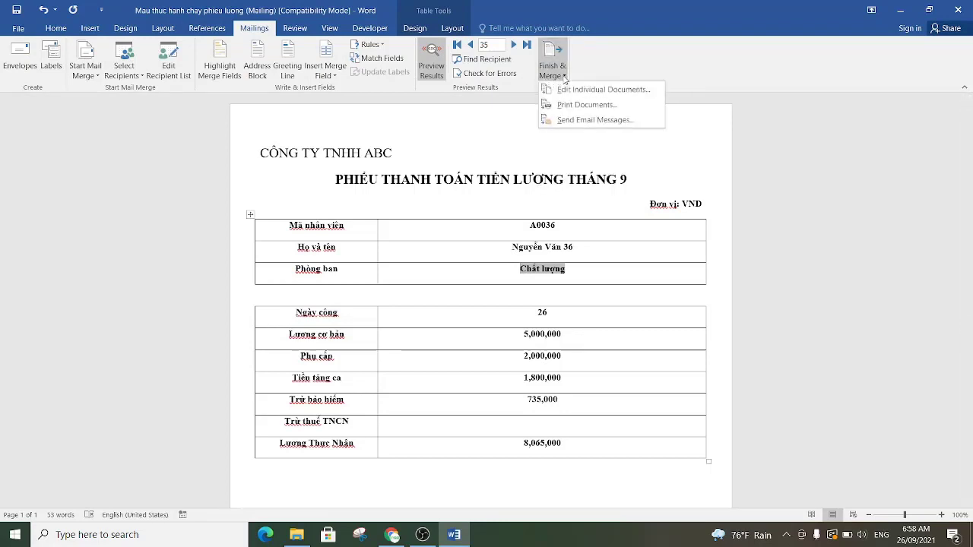
click(597, 89)
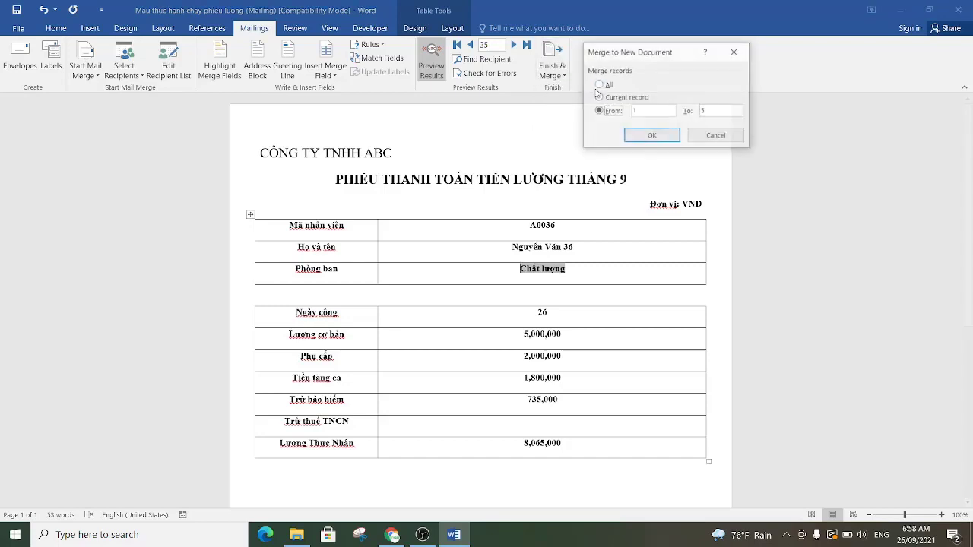
drag(681, 53, 665, 91)
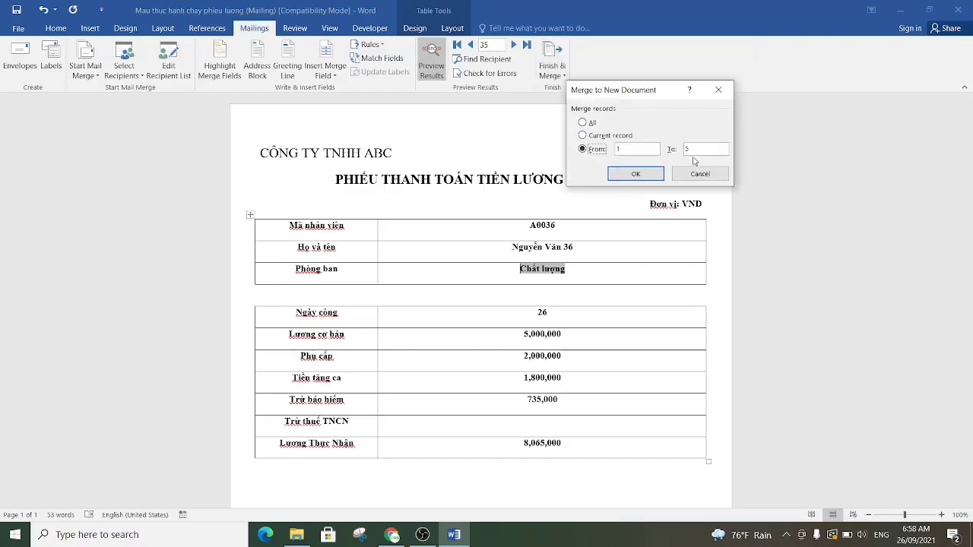
click(628, 150)
text(6)
double_click(698, 149)
text(10)
click(636, 174)
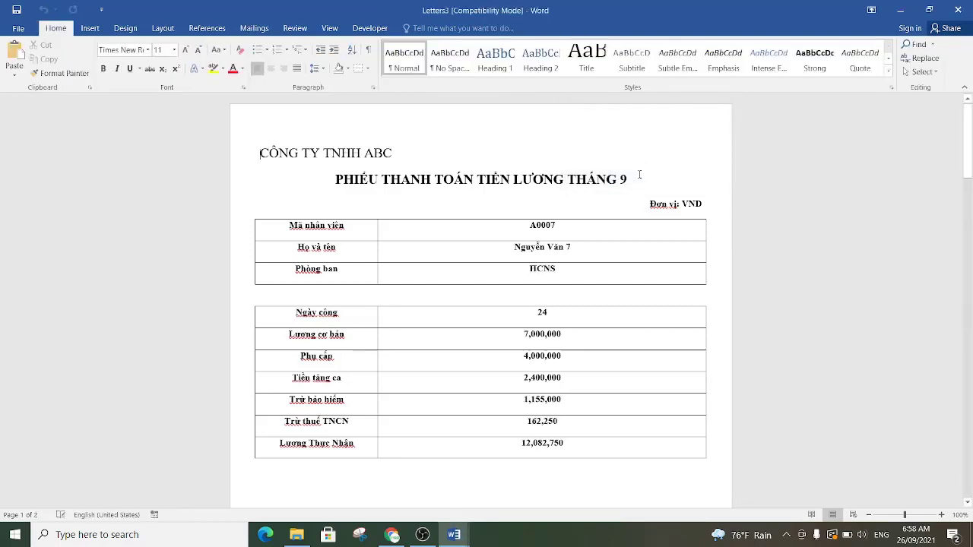
- Scroll through the new Letters3 document to check the payslips for records 6–10
scroll(654, 145, down, 6)
scroll(653, 145, down, 3)
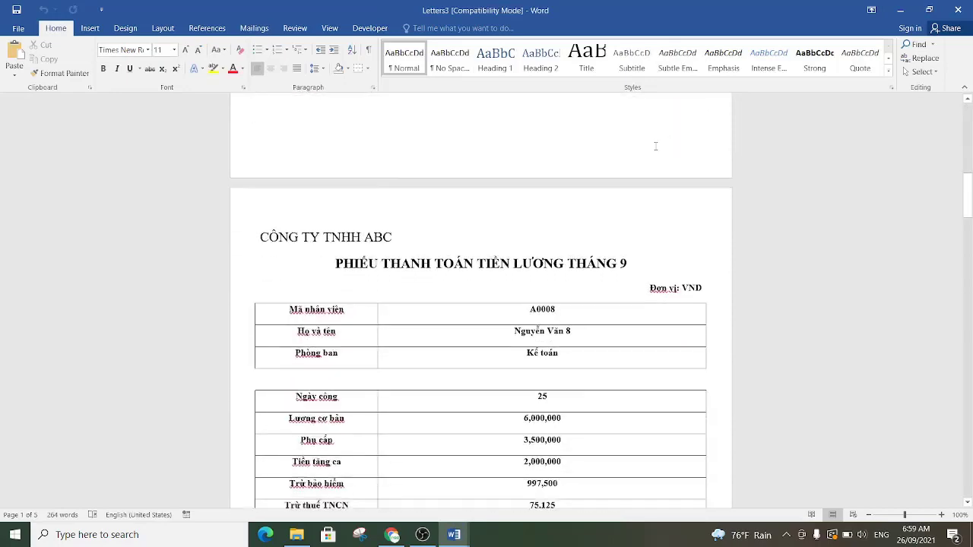
scroll(654, 145, down, 5)
scroll(655, 145, down, 5)
scroll(655, 145, down, 8)
scroll(654, 146, up, 9)
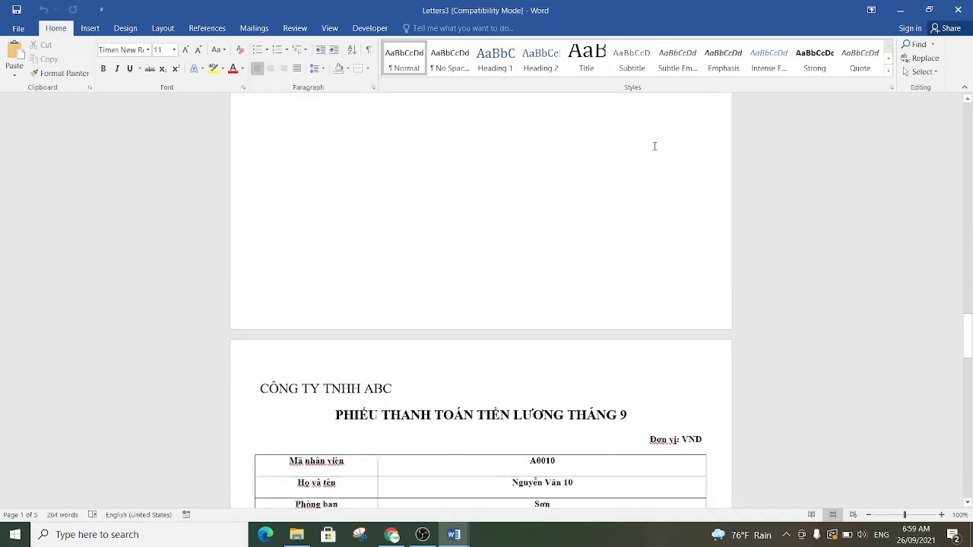
scroll(654, 146, down, 10)
scroll(654, 147, up, 10)
scroll(655, 147, up, 10)
scroll(654, 147, down, 7)
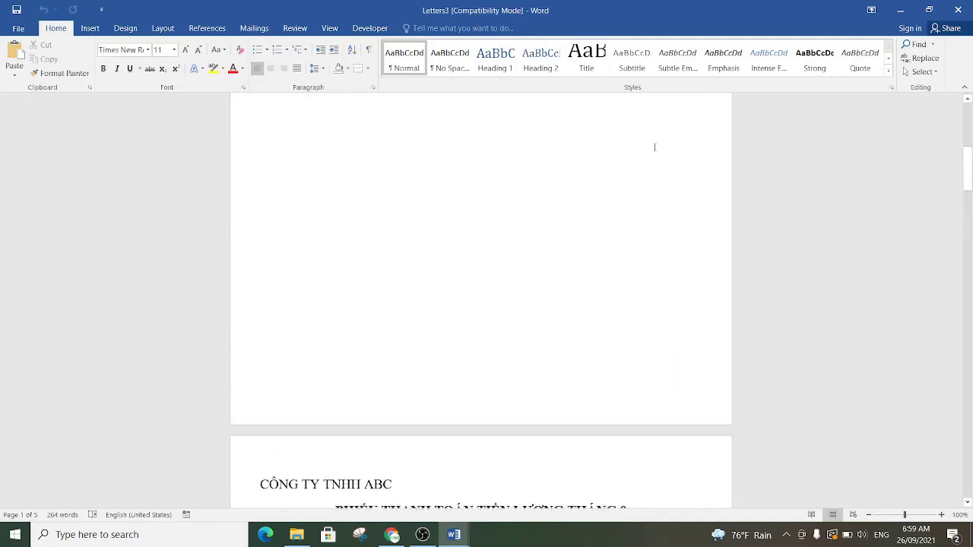
scroll(654, 146, down, 15)
- Open Save As and browse to the D:\OBS quay video\Chay phieu luong folder
click(19, 28)
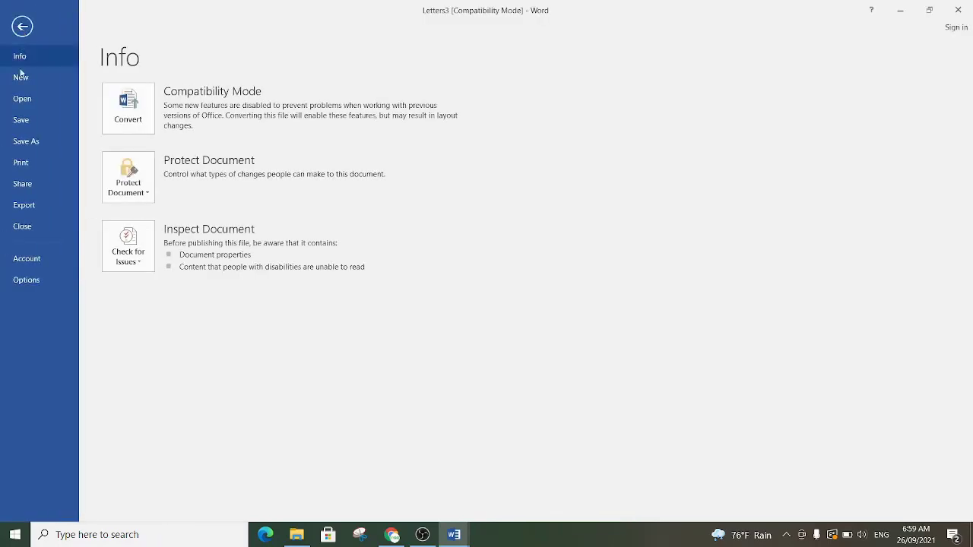
click(26, 143)
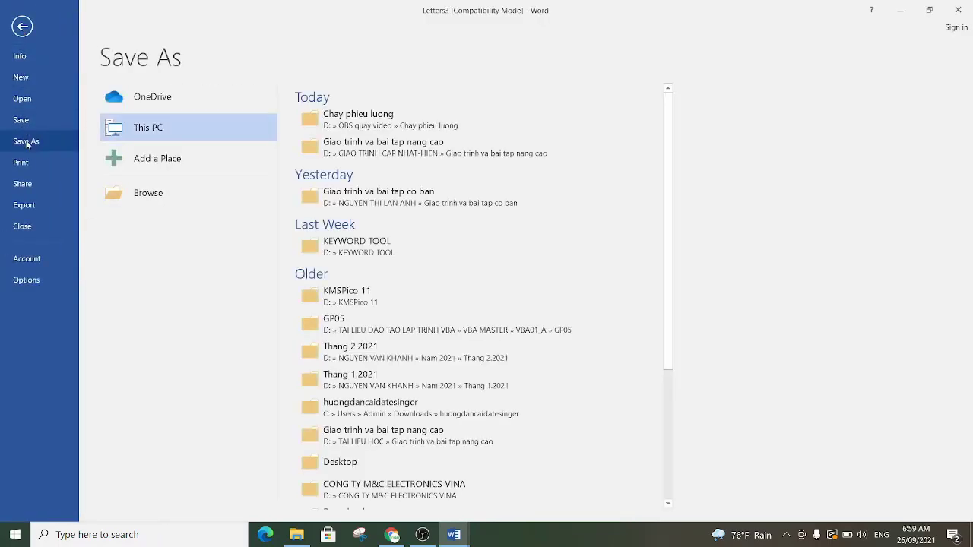
click(165, 198)
drag(98, 152, 97, 171)
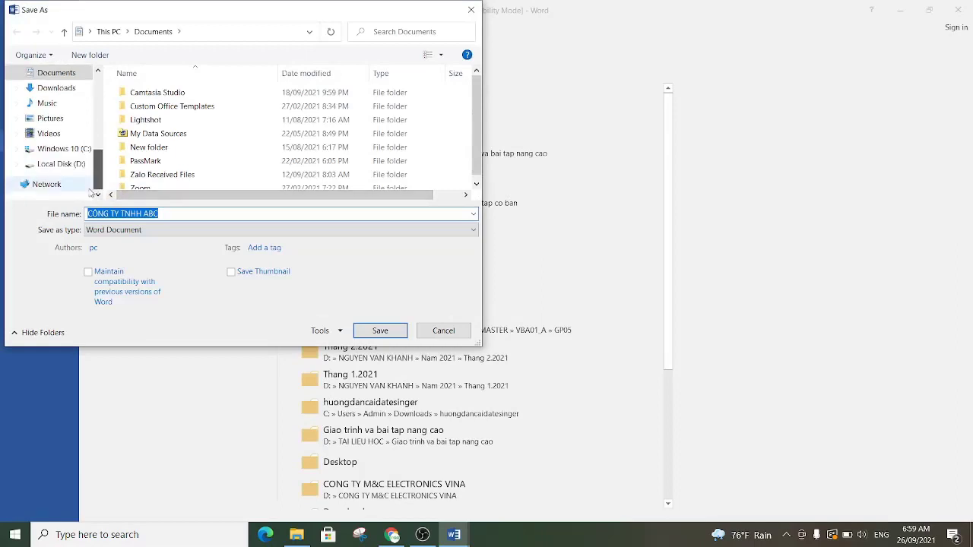
click(68, 164)
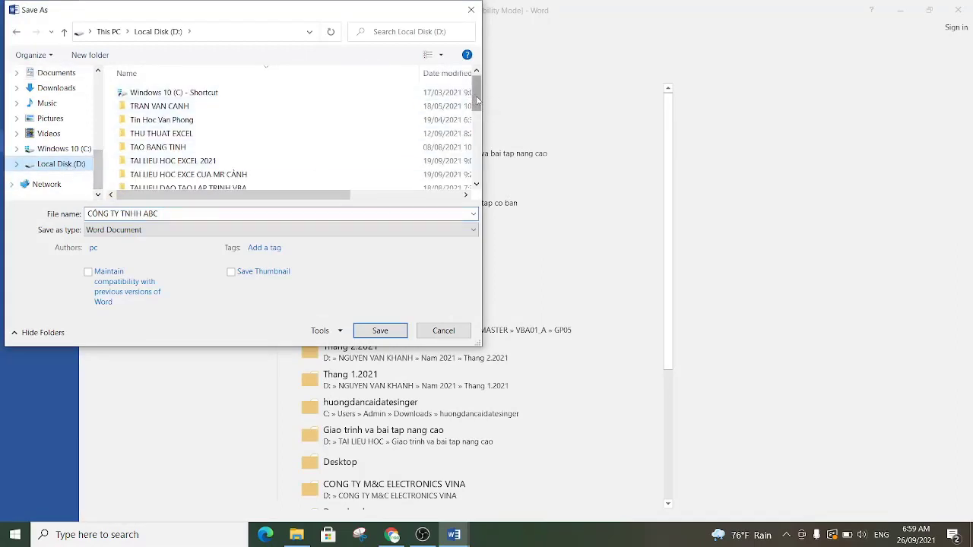
drag(475, 101, 475, 135)
double_click(171, 120)
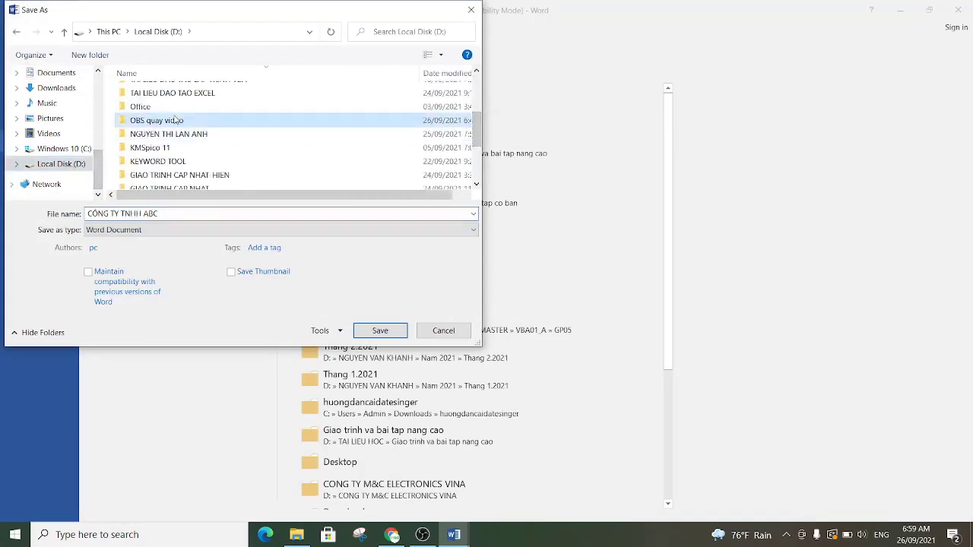
double_click(175, 108)
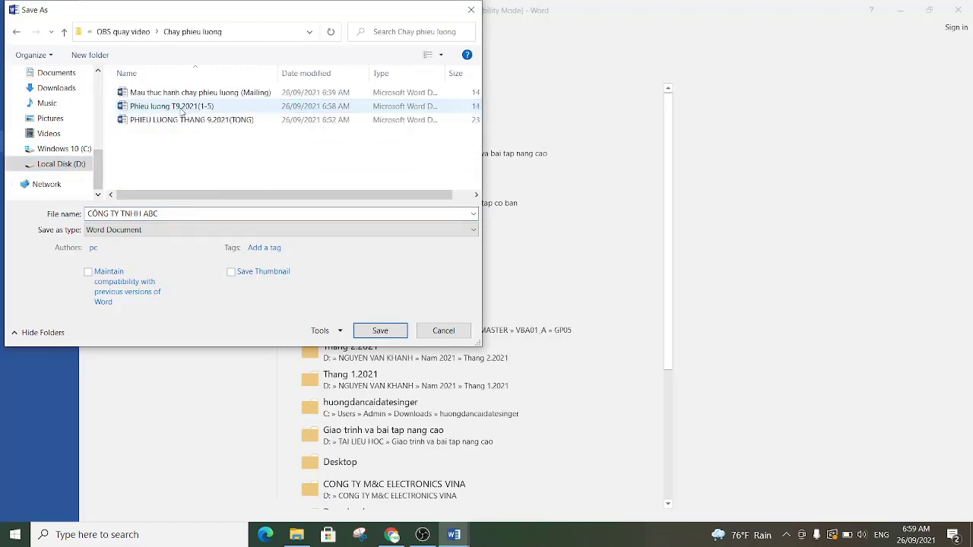
- Save the merged document as Phieu luong T9.2021(6-10)
triple_click(167, 216)
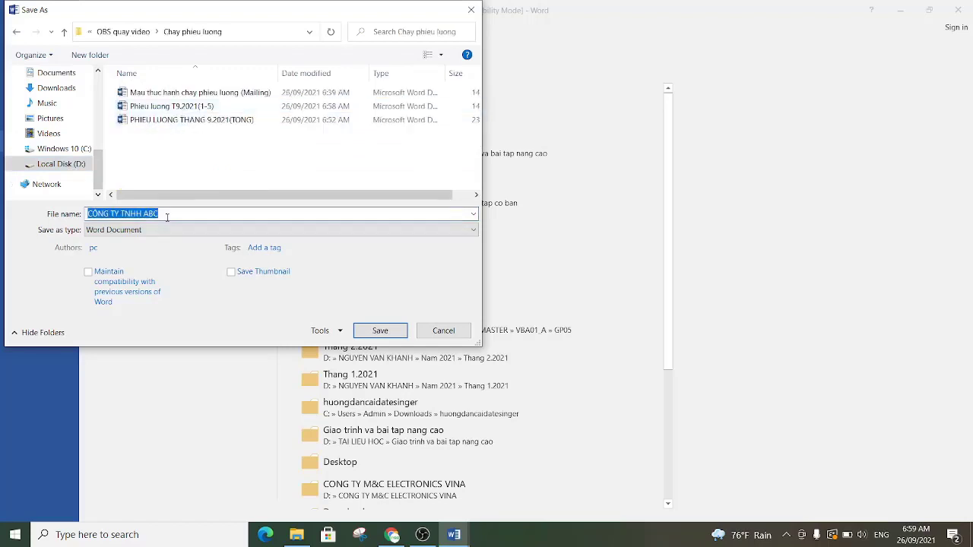
text(Phi)
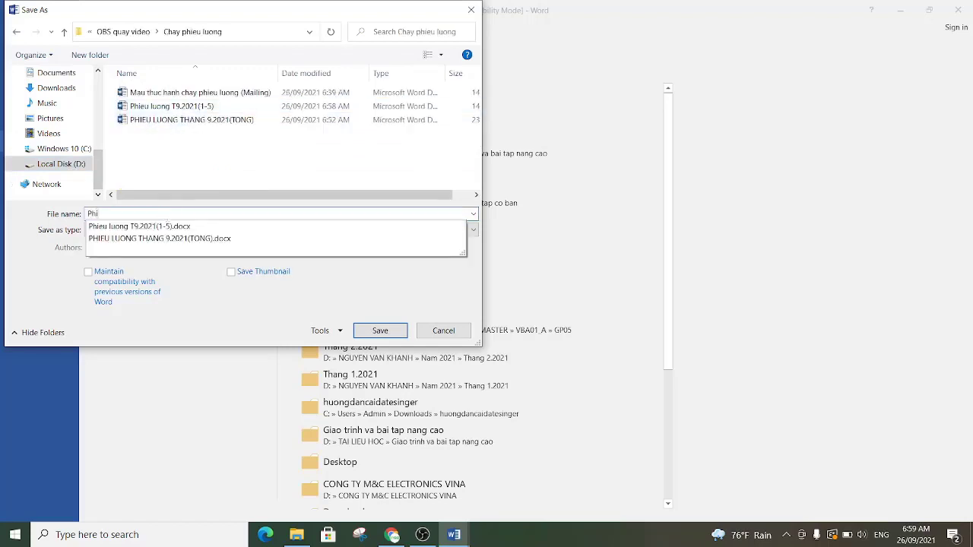
text(eu luong )
text(T9.202)
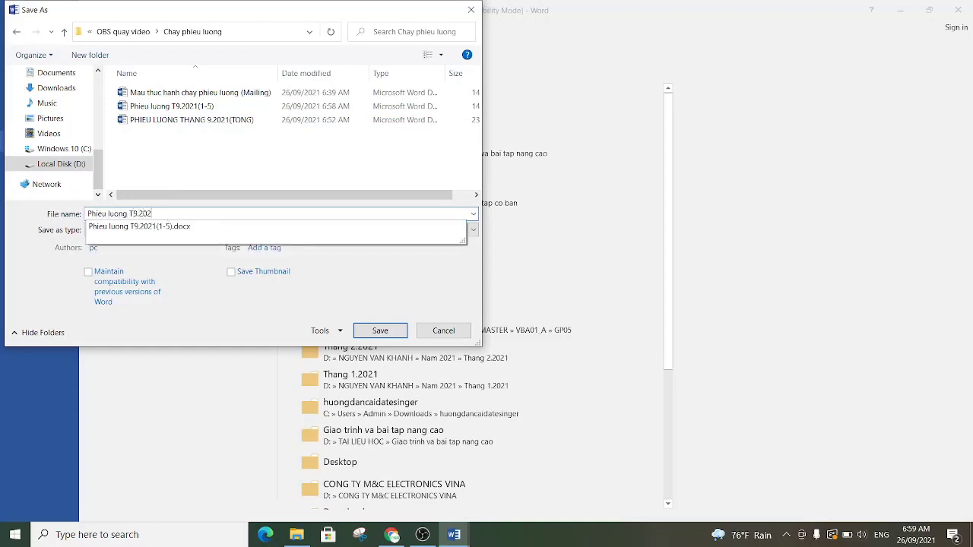
text(6-10))
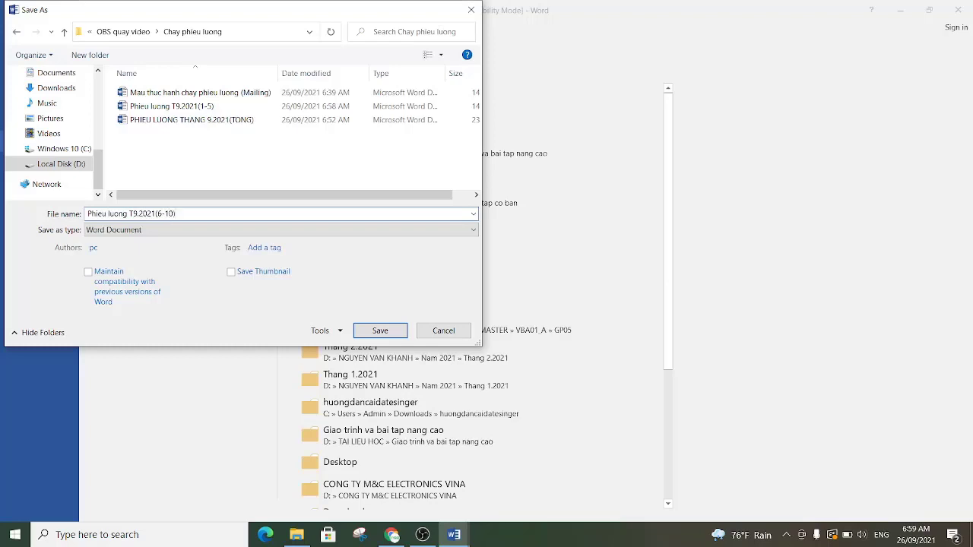
click(380, 331)
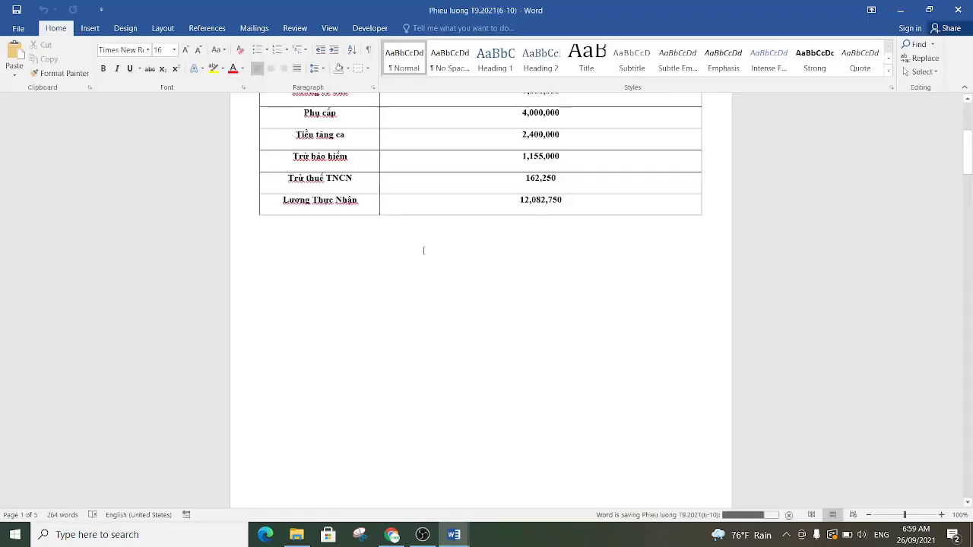
scroll(567, 223, up, 3)
scroll(567, 223, up, 3)
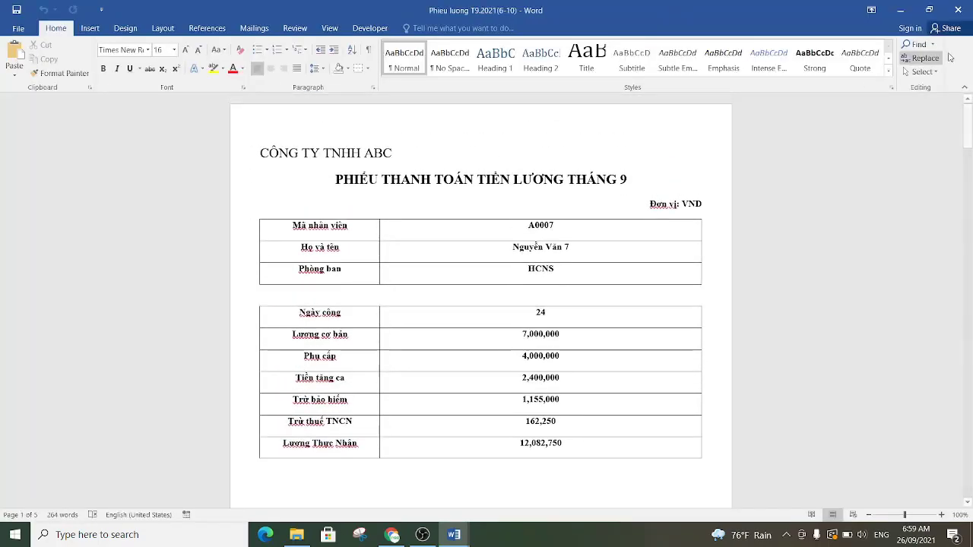
- Close Phieu luong T9.2021(6-10) and merge payslip records 11–15 into the new Letters4 document
click(960, 11)
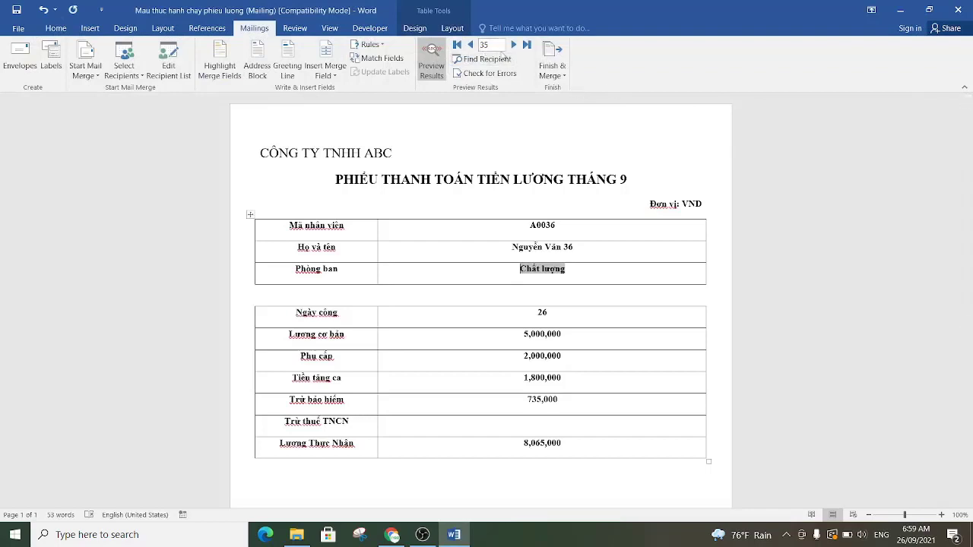
click(565, 76)
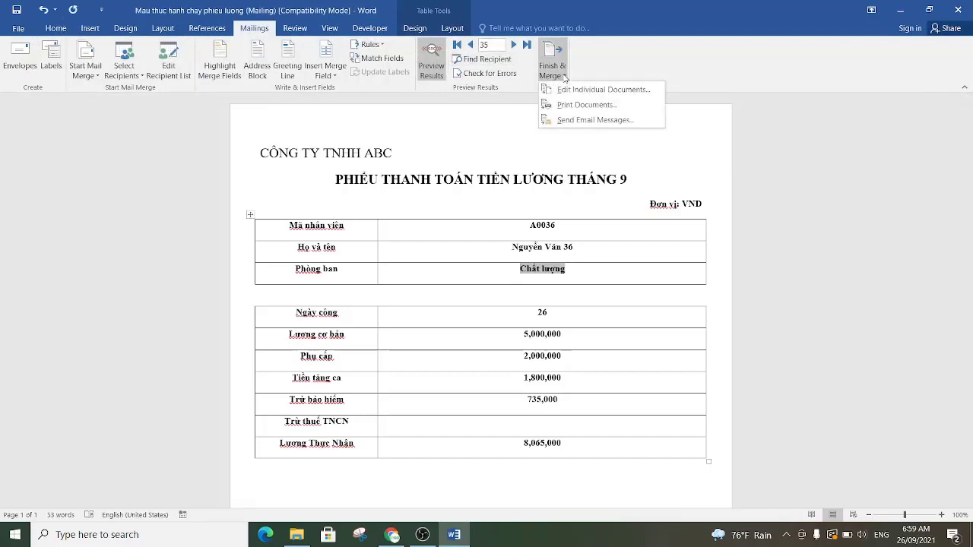
click(583, 90)
click(639, 149)
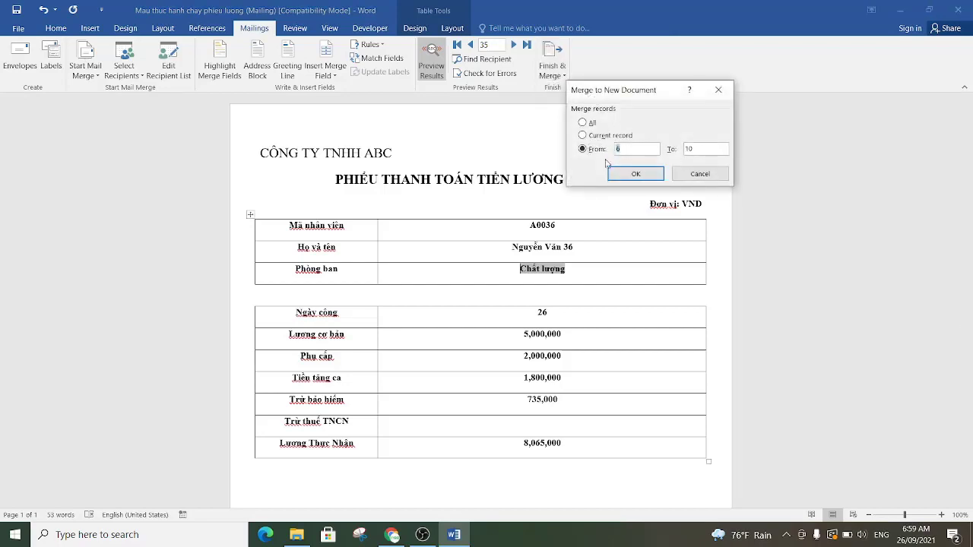
text(11)
key(Tab)
text(15)
click(650, 174)
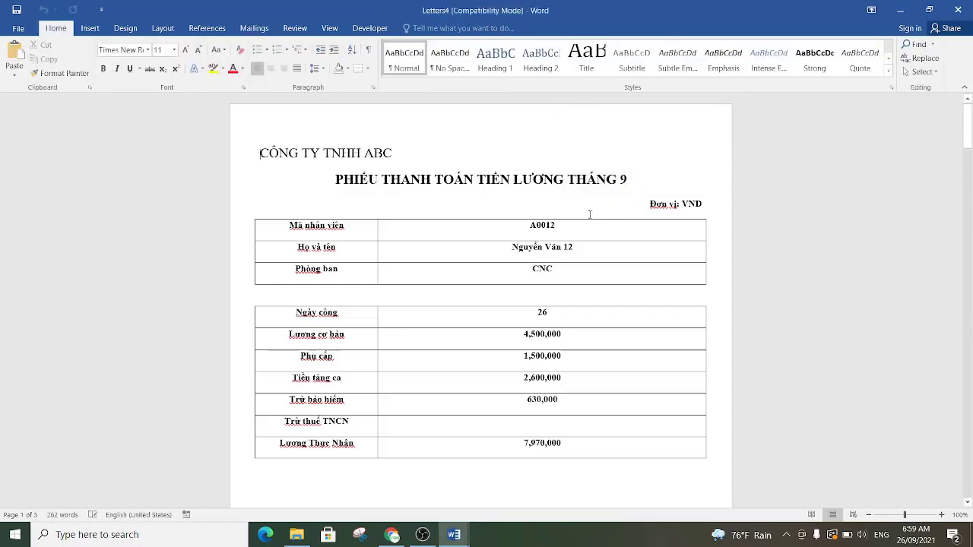
- Open Save As and navigate to the D:\OBS quay video\Chay phieu luong folder
scroll(589, 214, down, 2)
scroll(589, 217, up, 2)
click(19, 28)
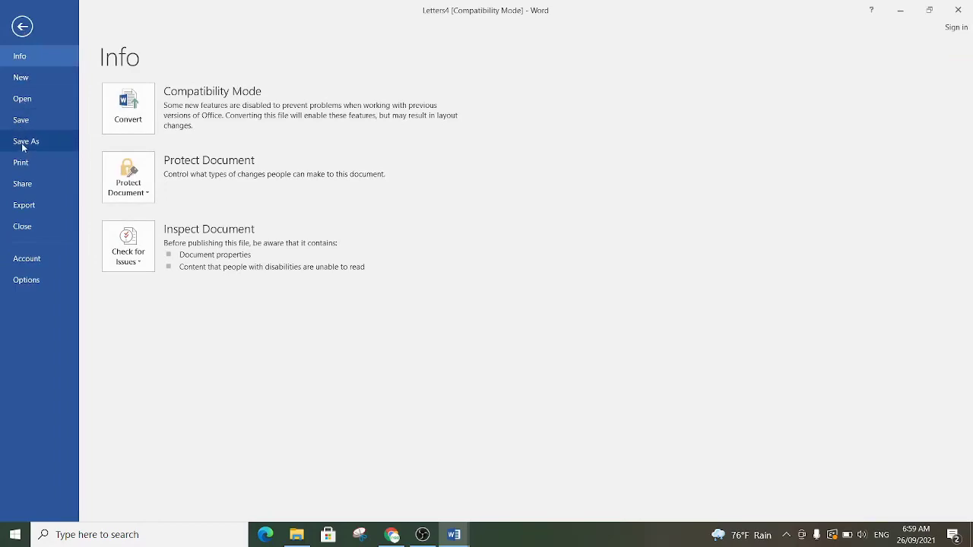
click(23, 142)
click(213, 189)
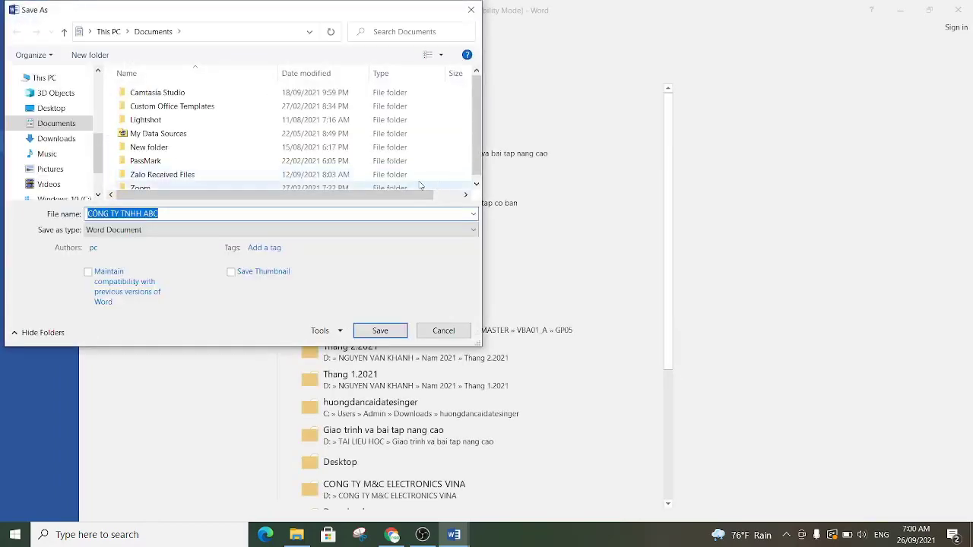
scroll(74, 175, down, 2)
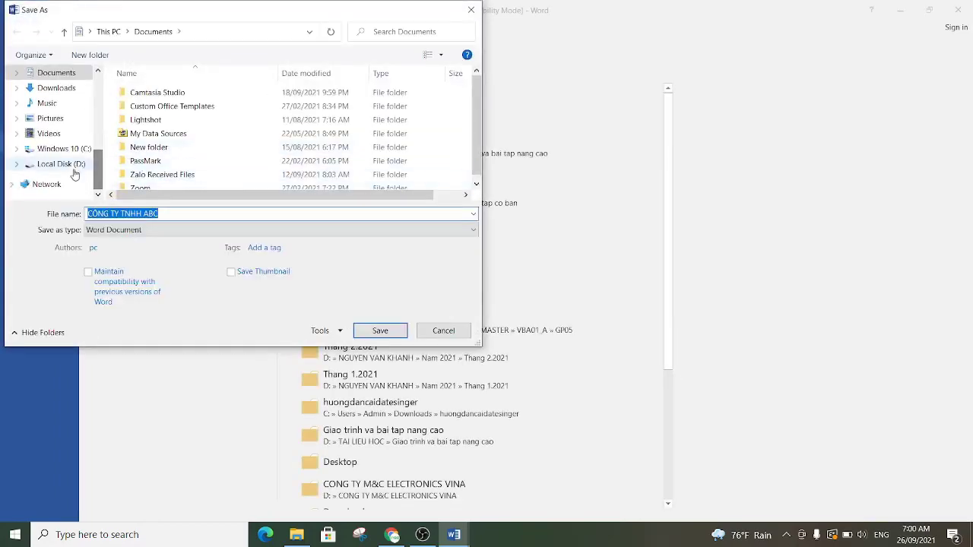
click(73, 169)
drag(476, 92, 476, 111)
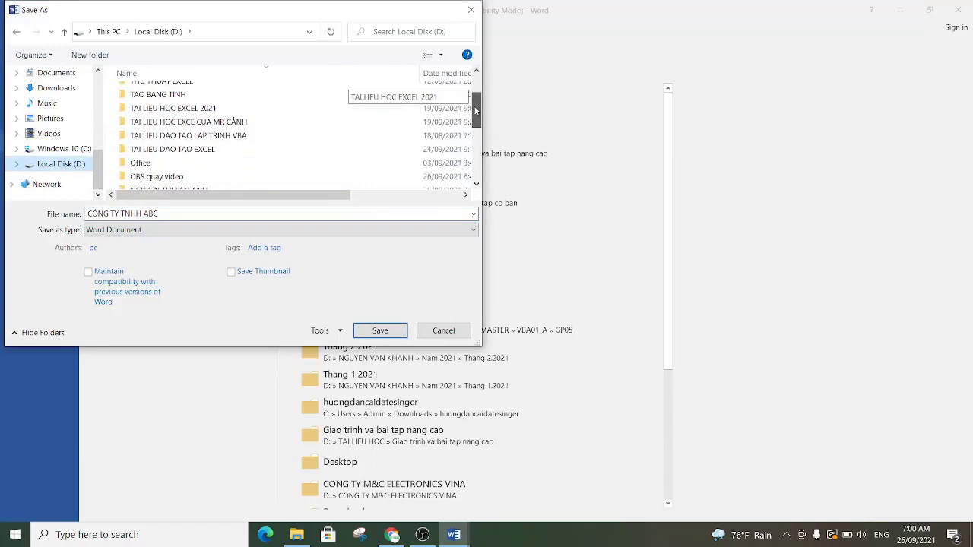
double_click(156, 174)
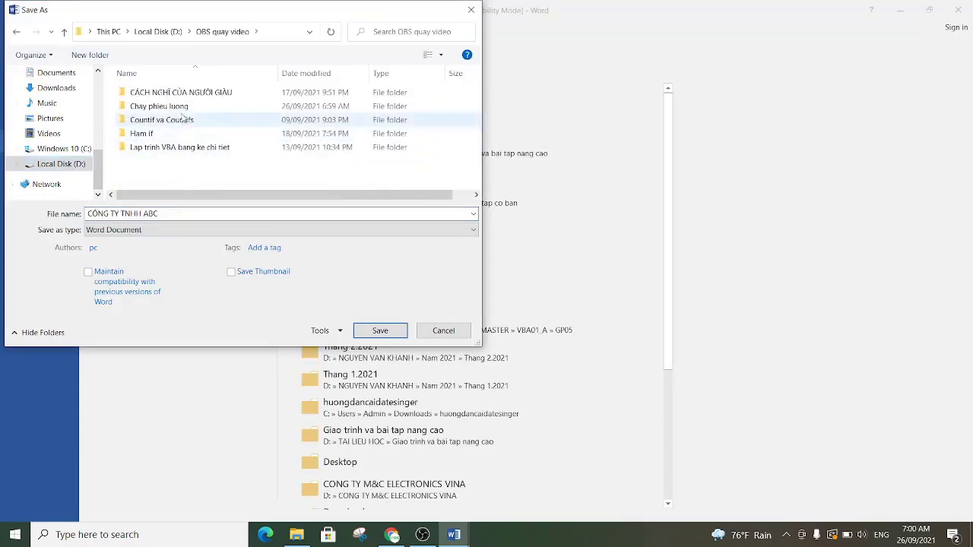
double_click(158, 106)
- Save the records 11–15 merge as Phieu luong T9.2021(11-15)
triple_click(170, 212)
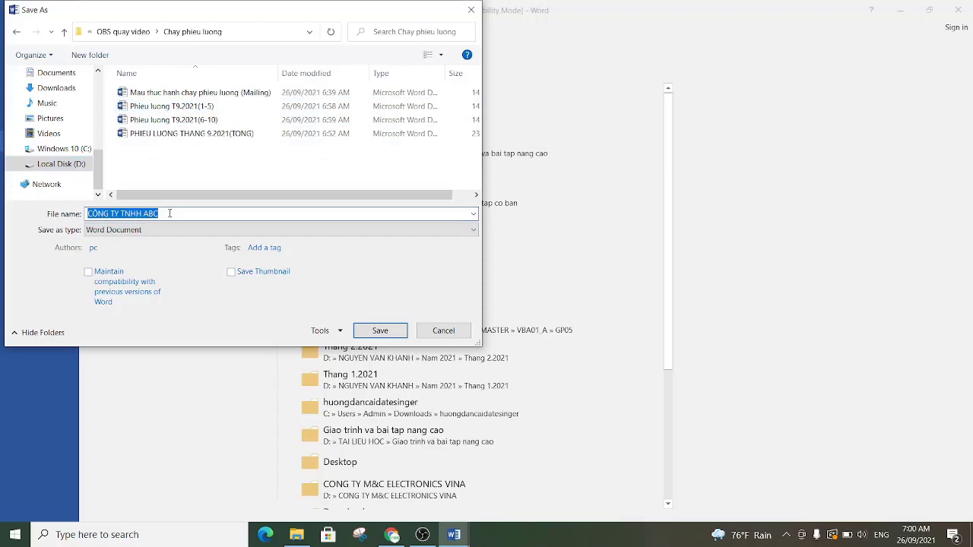
text(Phieu l)
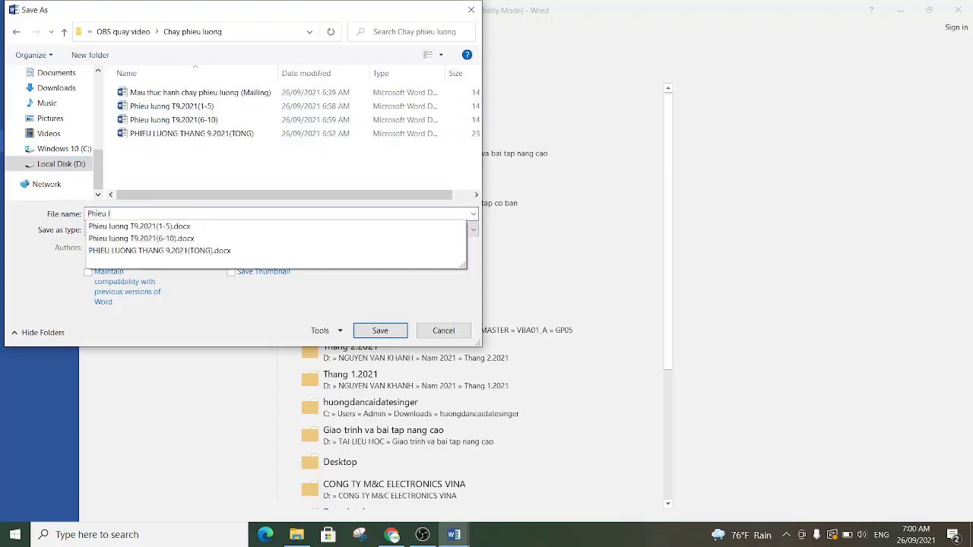
text(uong T)
text(9.2021()
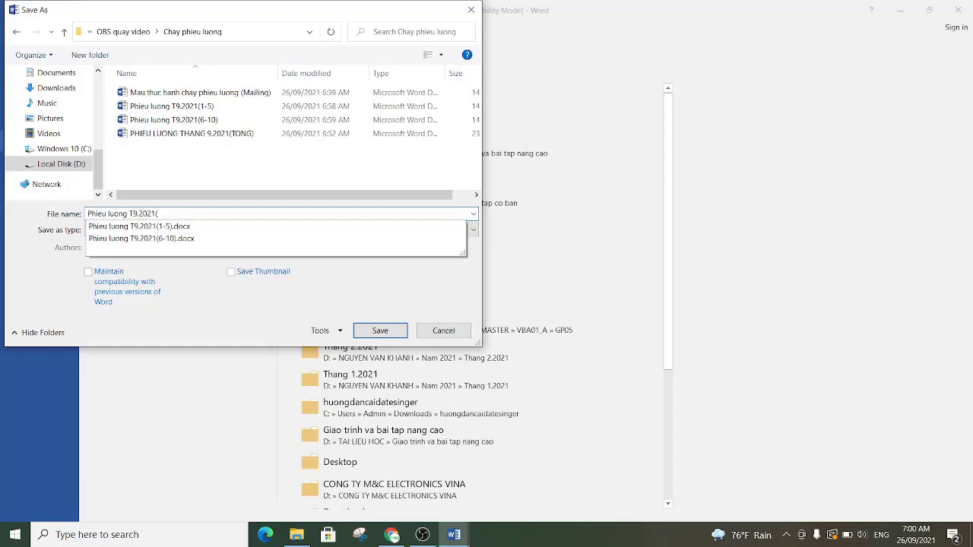
text(11-15)
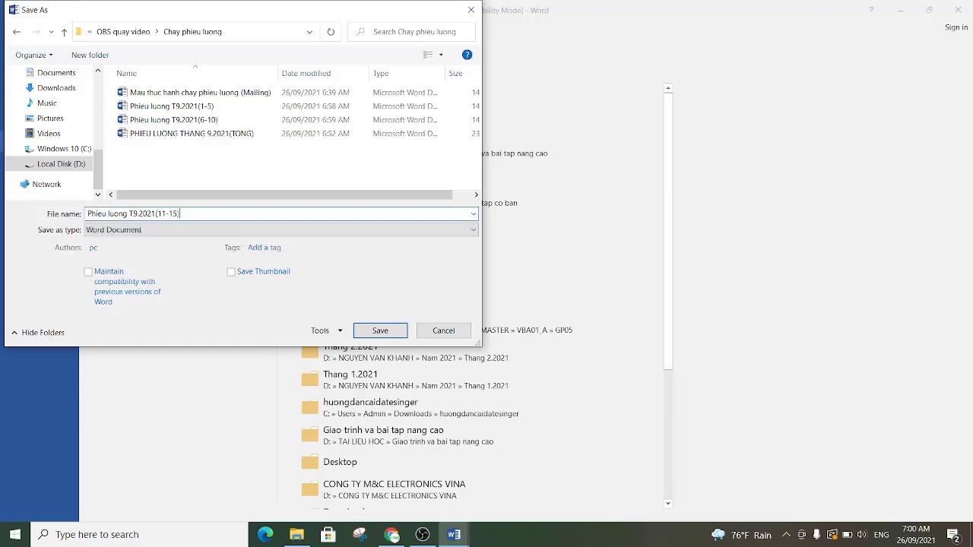
click(386, 337)
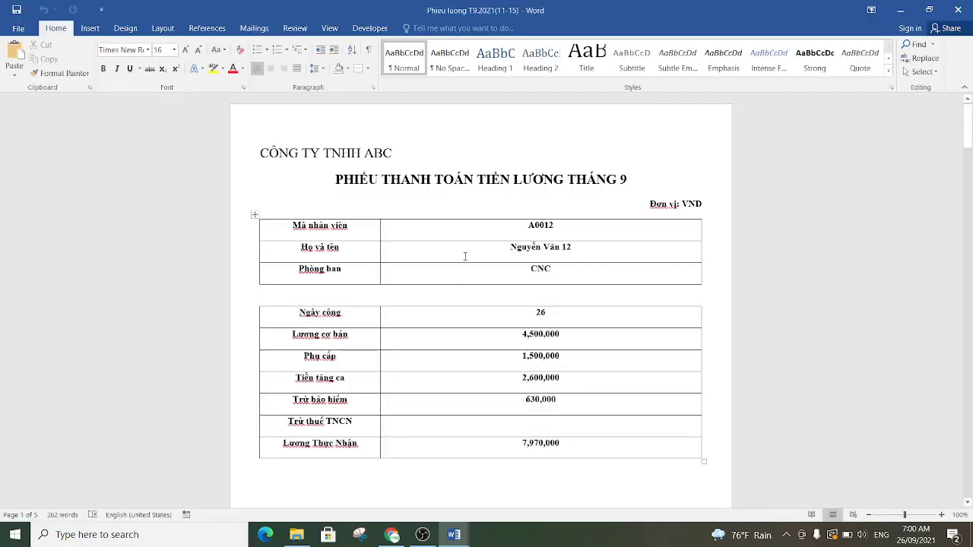
- Close Phieu luong T9.2021(11-15) and merge payslip records 16–20 into the new Letters5 document
click(959, 10)
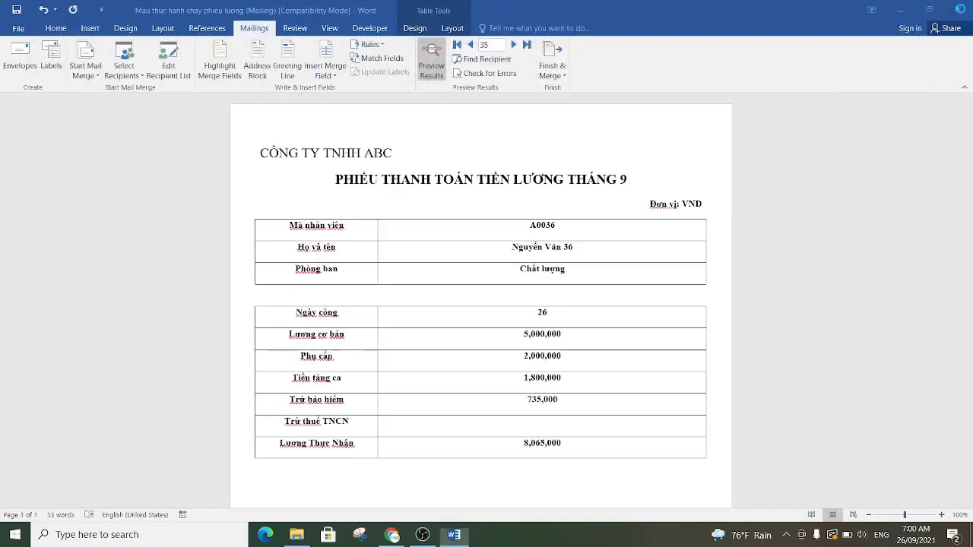
click(565, 78)
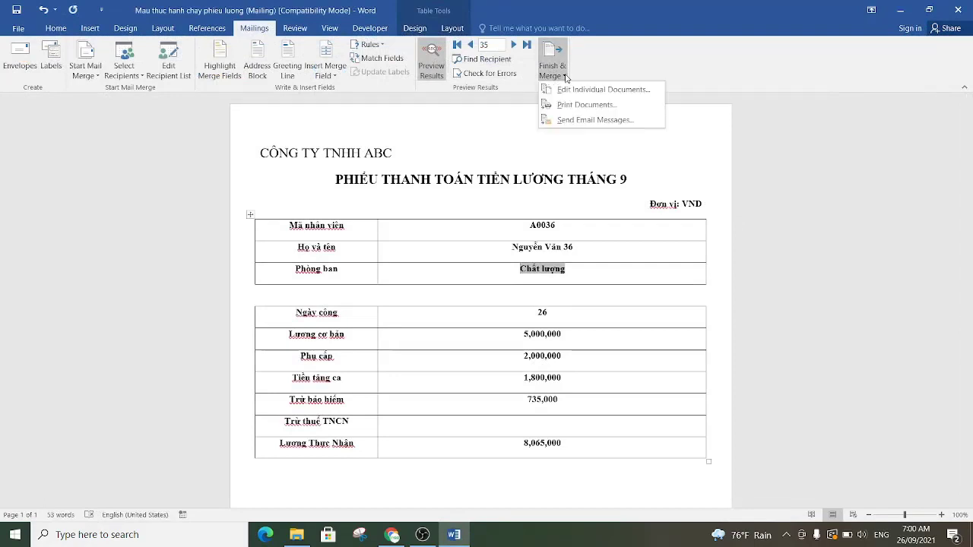
click(583, 91)
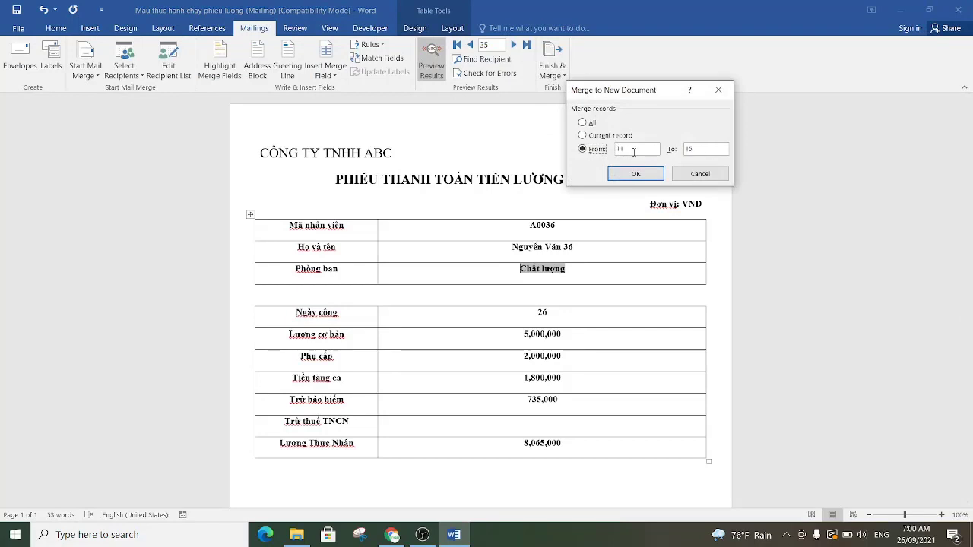
double_click(625, 149)
text(1)
double_click(688, 149)
text(20)
click(644, 174)
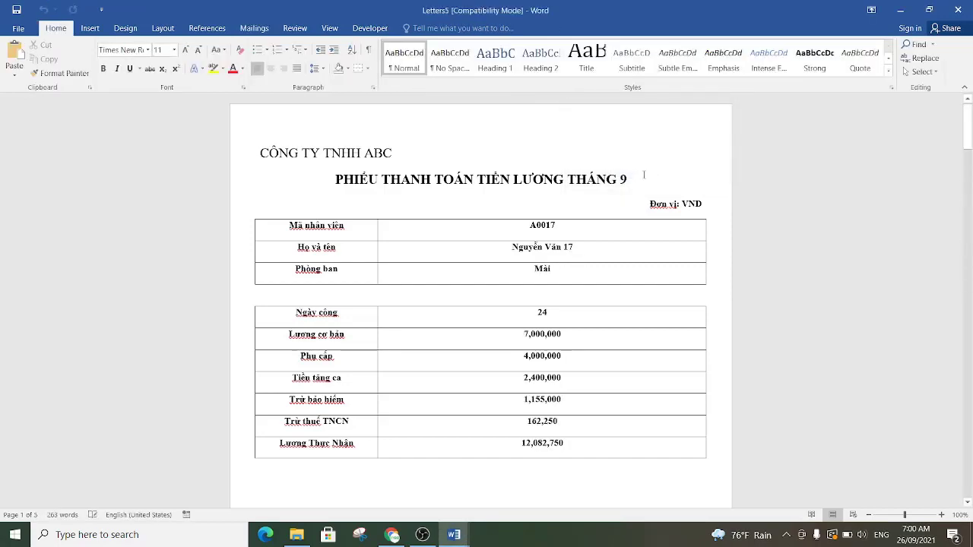
- Point the Save As window for Letters5 at D:\OBS quay video\Chay phieu luong and select the file name
click(19, 30)
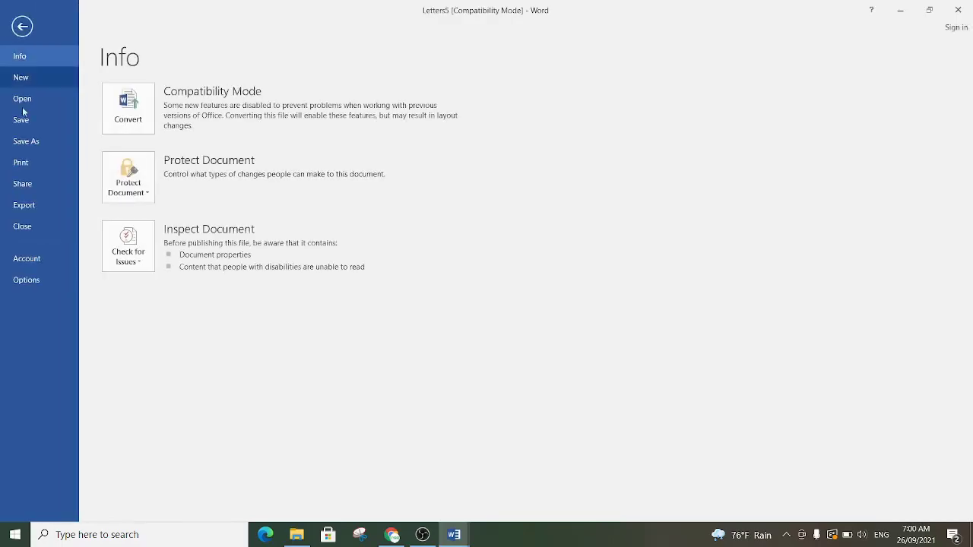
click(24, 142)
click(153, 203)
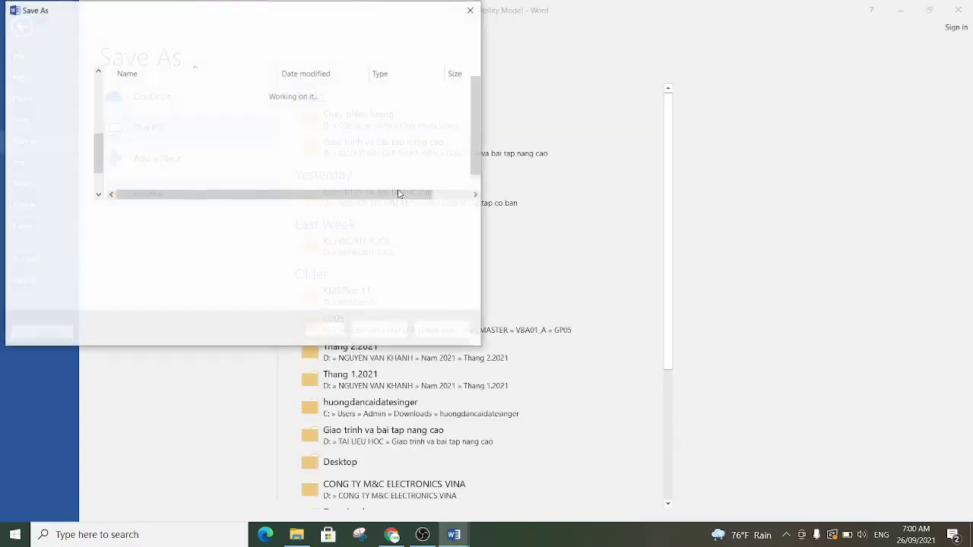
scroll(94, 191, down, 2)
click(61, 164)
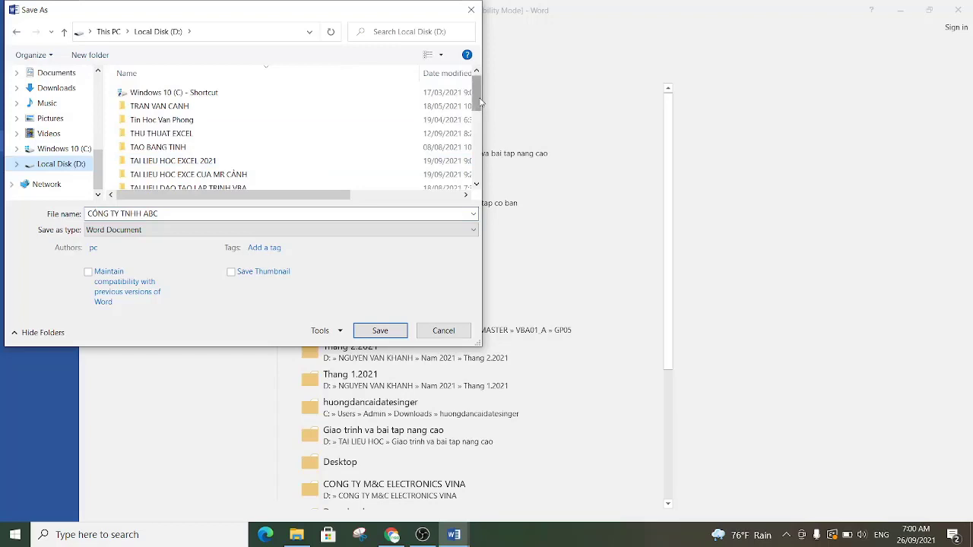
drag(479, 101, 477, 125)
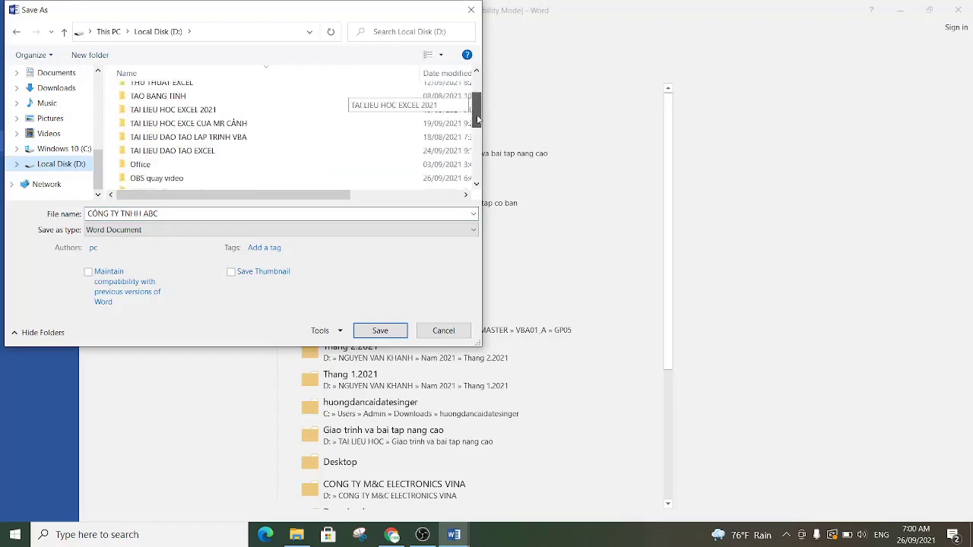
double_click(220, 160)
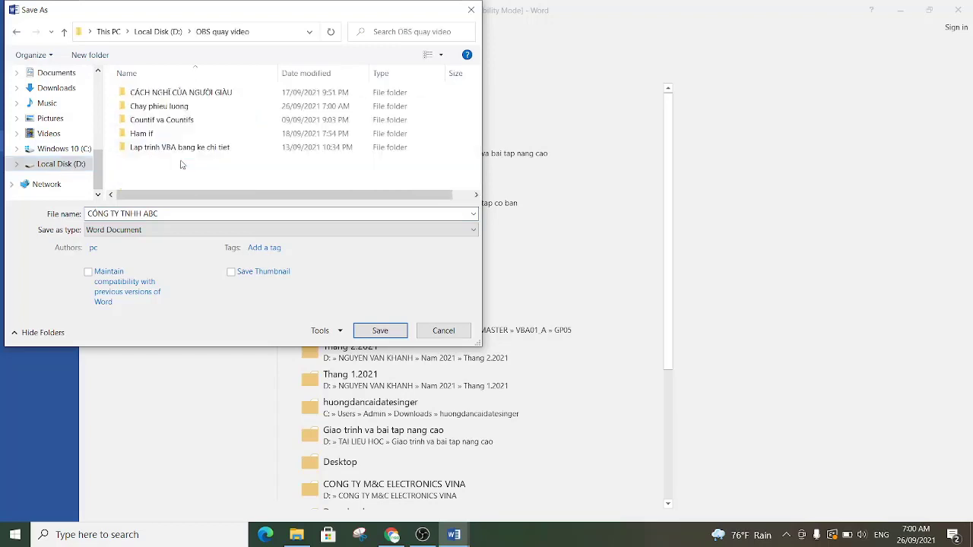
double_click(183, 107)
triple_click(168, 215)
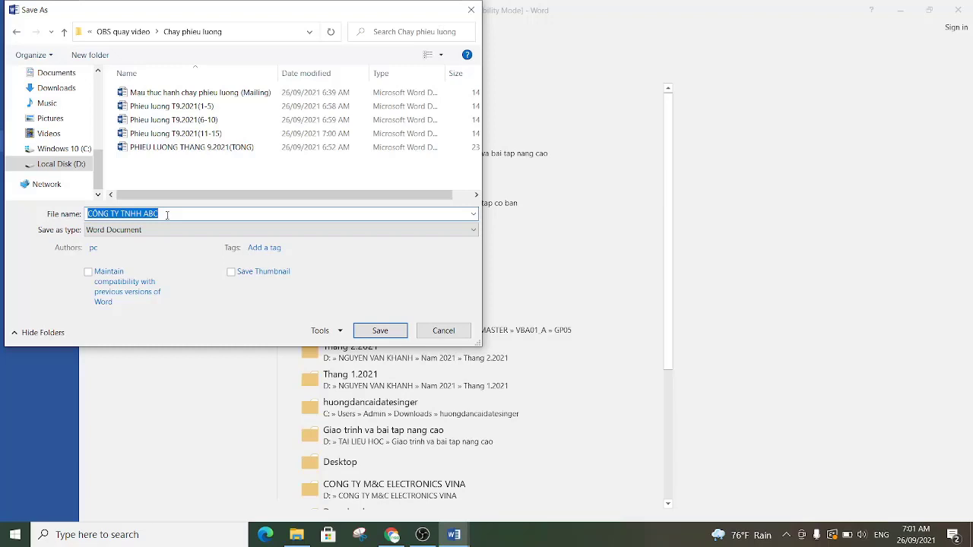
- Try typing 'Phieu luong T' in the file name and accepting suggested earlier names
text(Ơ)
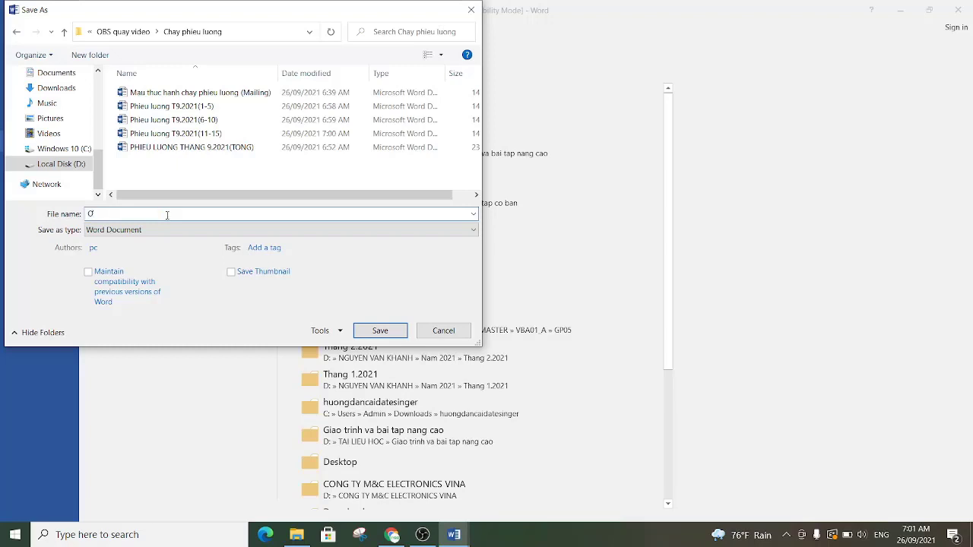
key(BackSpace)
text(Phieu)
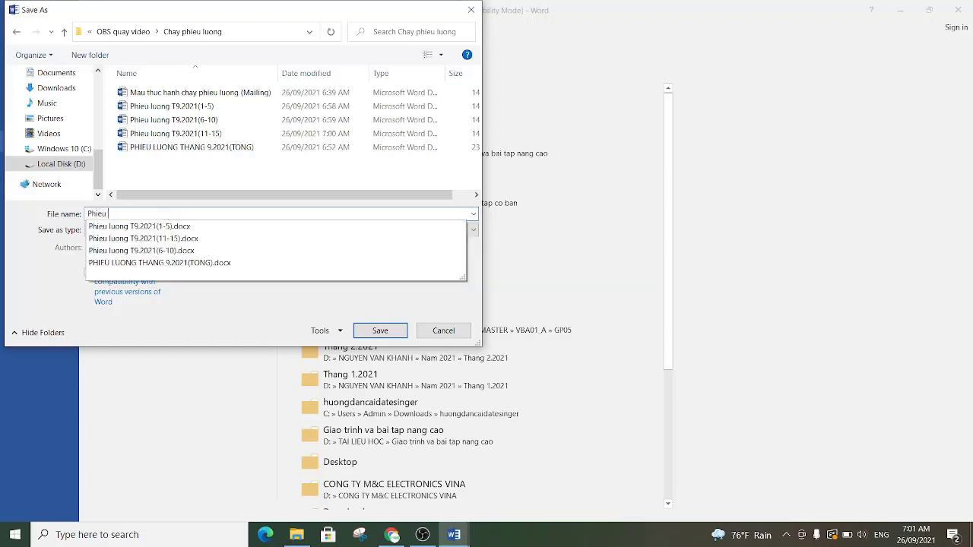
text( luong T)
key(Down)
key(Down)
key(Down)
key(Return)
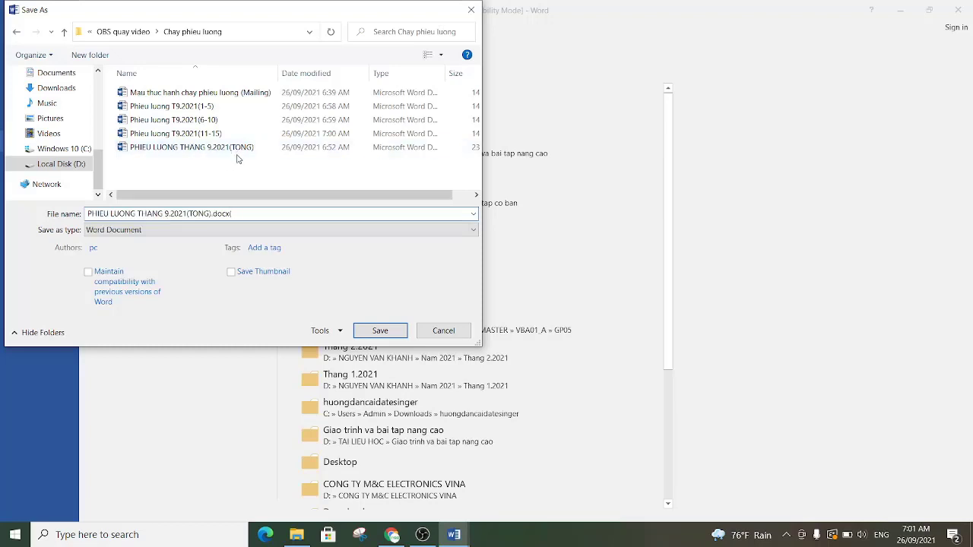
key(ctrl+a)
key(BackSpace)
key(ctrl+z)
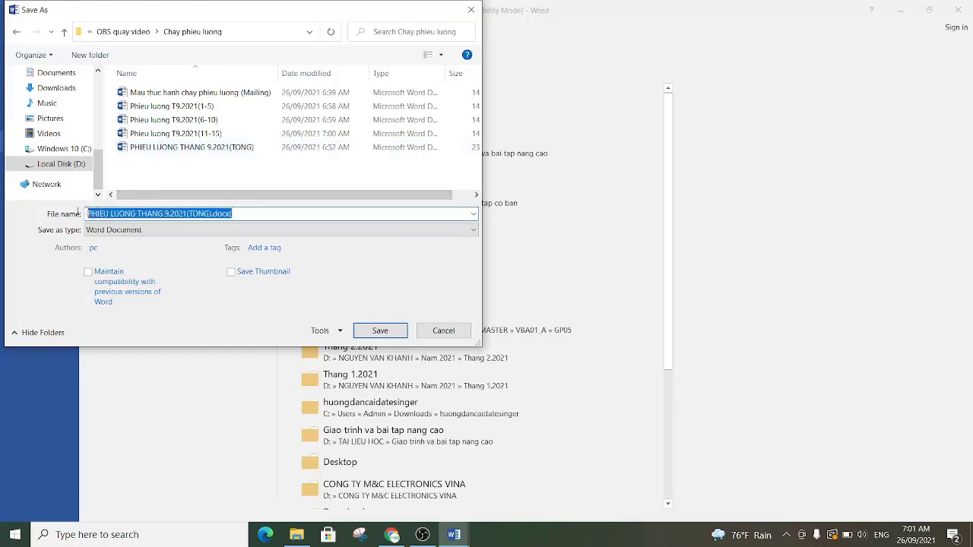
text(Phieu)
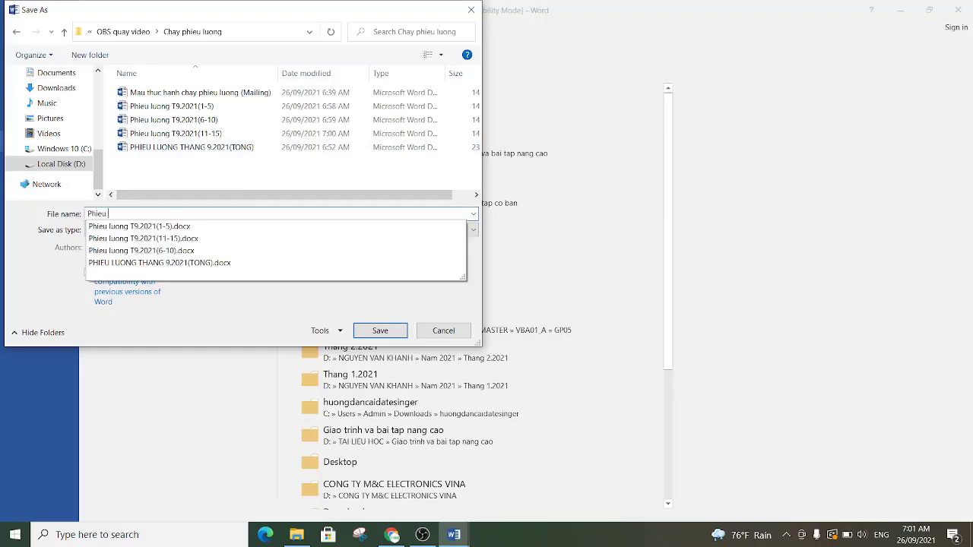
text( luong )
text(T)
key(Up)
key(Return)
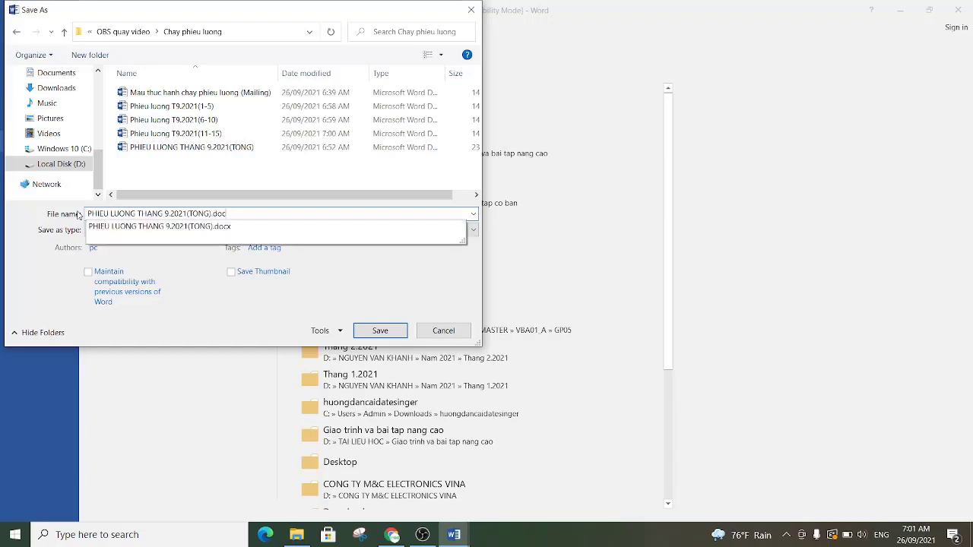
key(BackSpace)
key(BackSpace)
key(BackSpace)
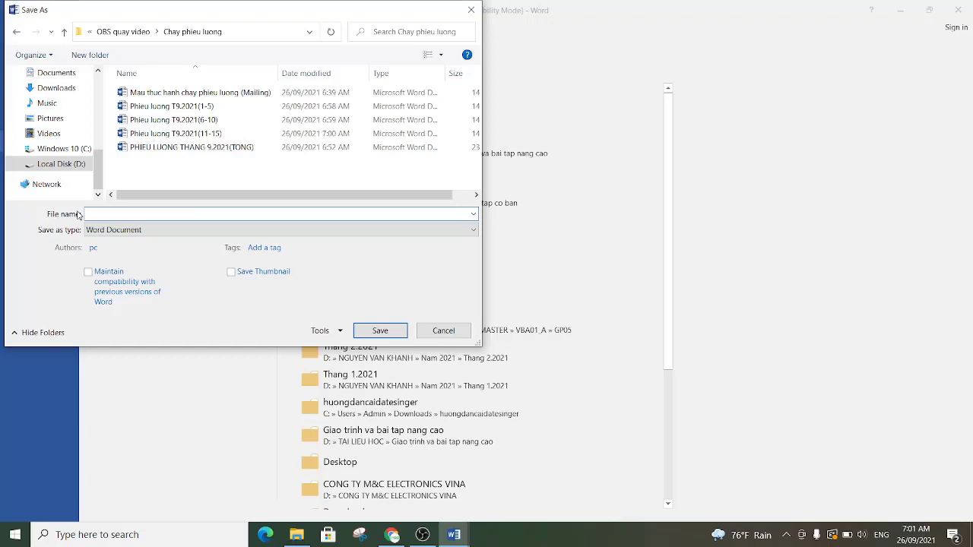
- Rework the name from the 11-15 slips suggestion, then close Save As without saving
text(Phieu luo)
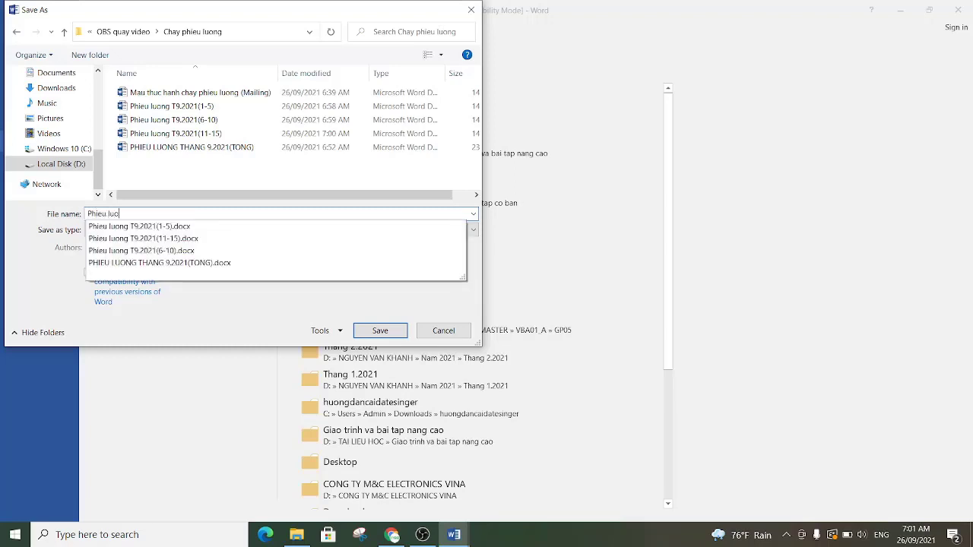
text(ng T)
key(Up)
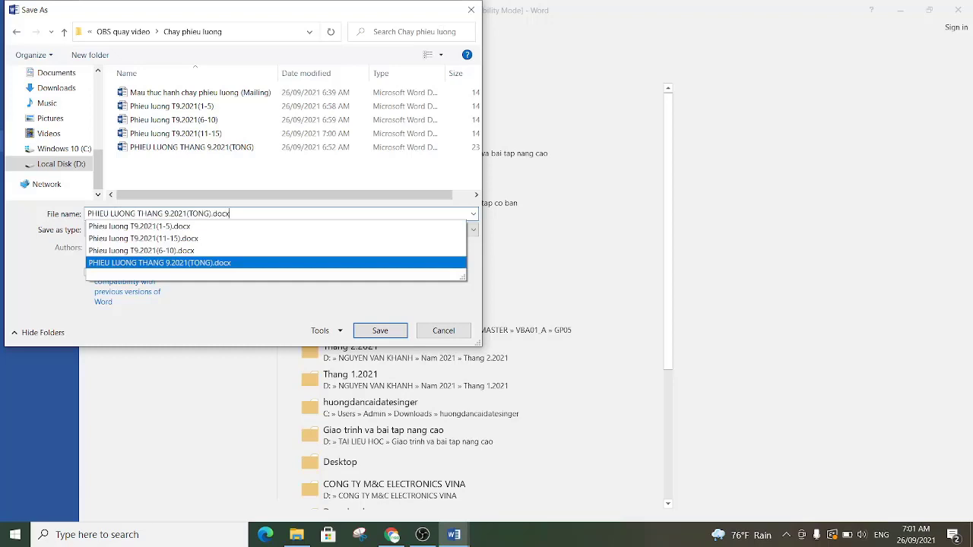
click(162, 240)
click(204, 214)
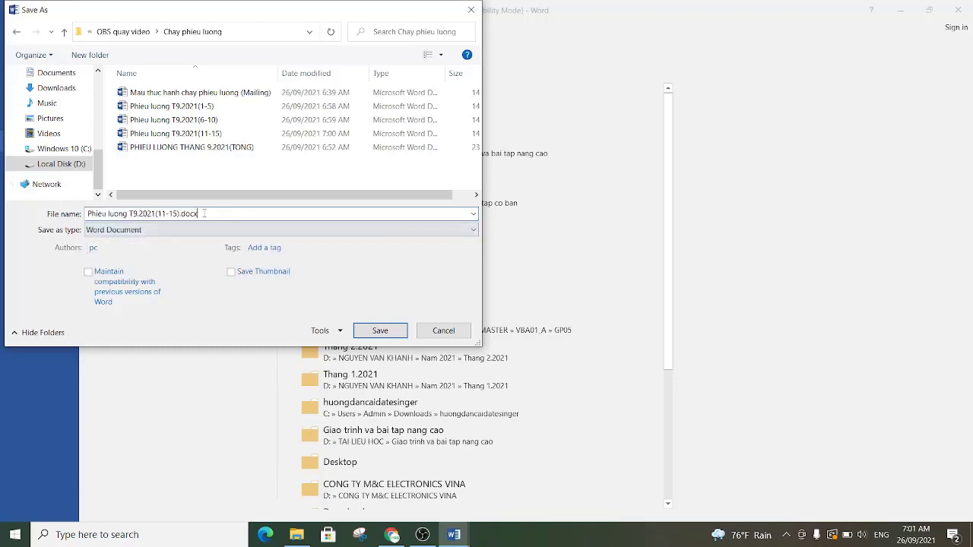
key(BackSpace)
key(BackSpace)
key(BackSpace)
key(BackSpace)
key(BackSpace)
key(BackSpace)
key(BackSpace)
key(BackSpace)
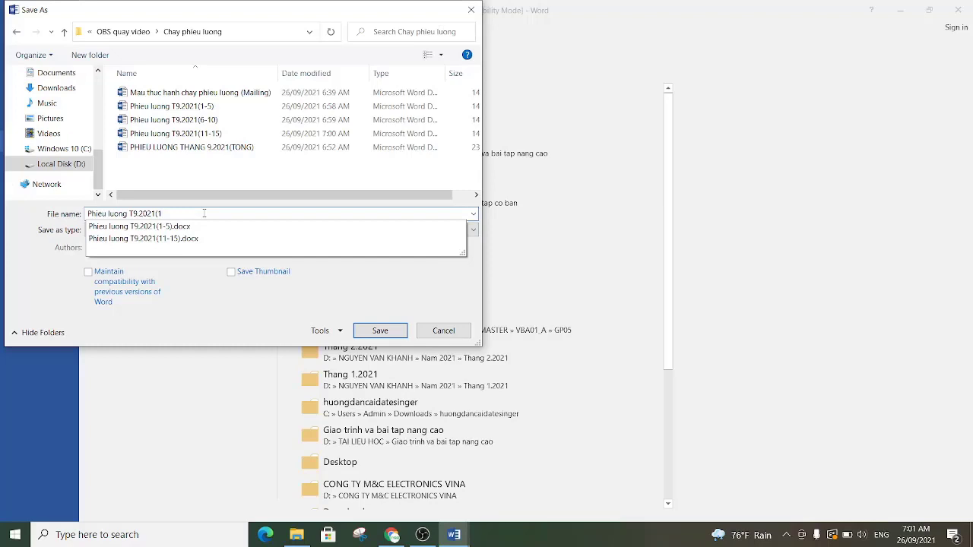
text(-)
key(Down)
key(Return)
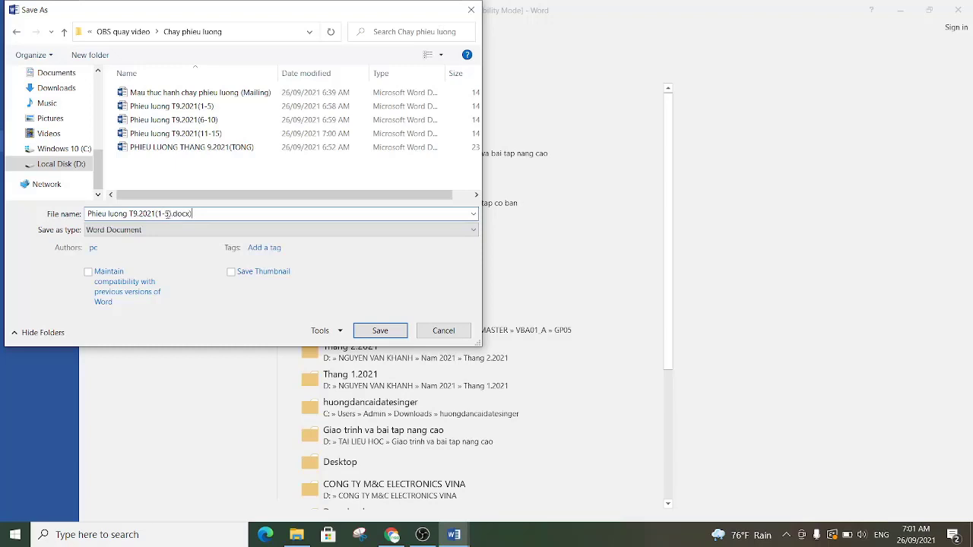
click(171, 215)
key(BackSpace)
key(BackSpace)
text(-)
click(471, 10)
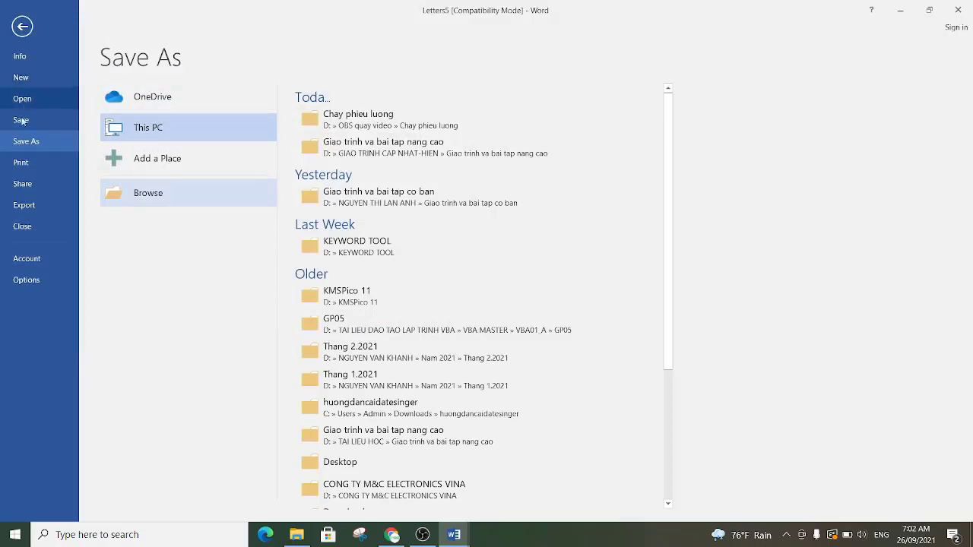
- Browse to the D:\OBS quay video\Chay phieu luong folder as the save location
click(143, 199)
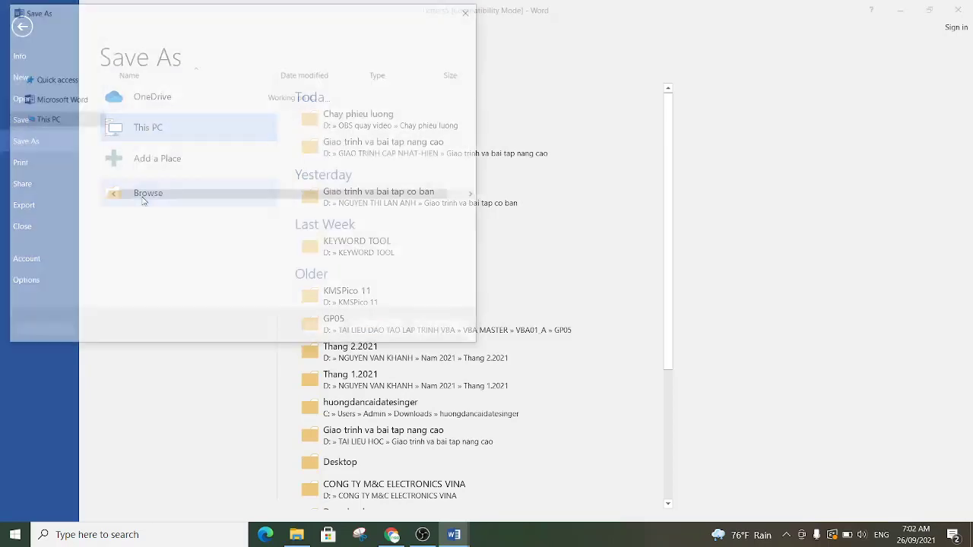
scroll(92, 177, down, 1)
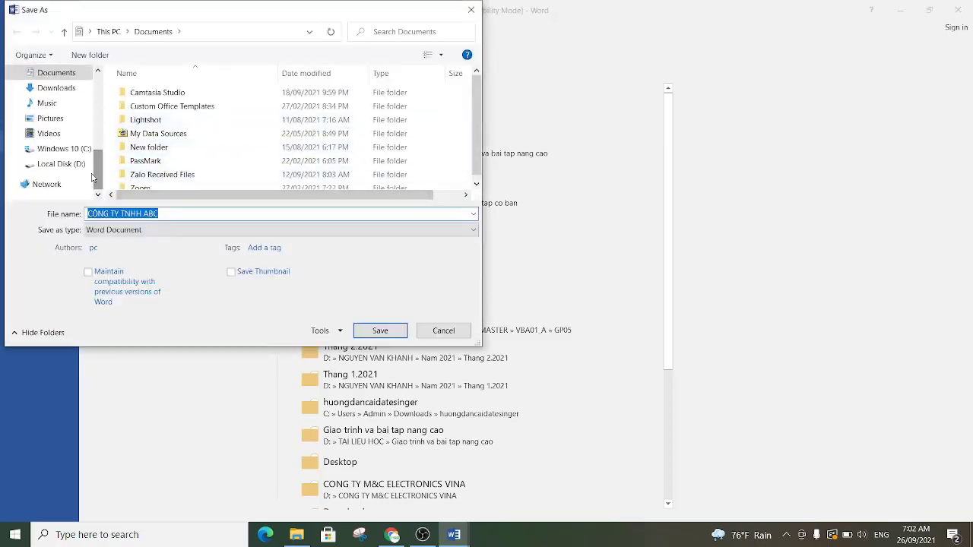
click(79, 163)
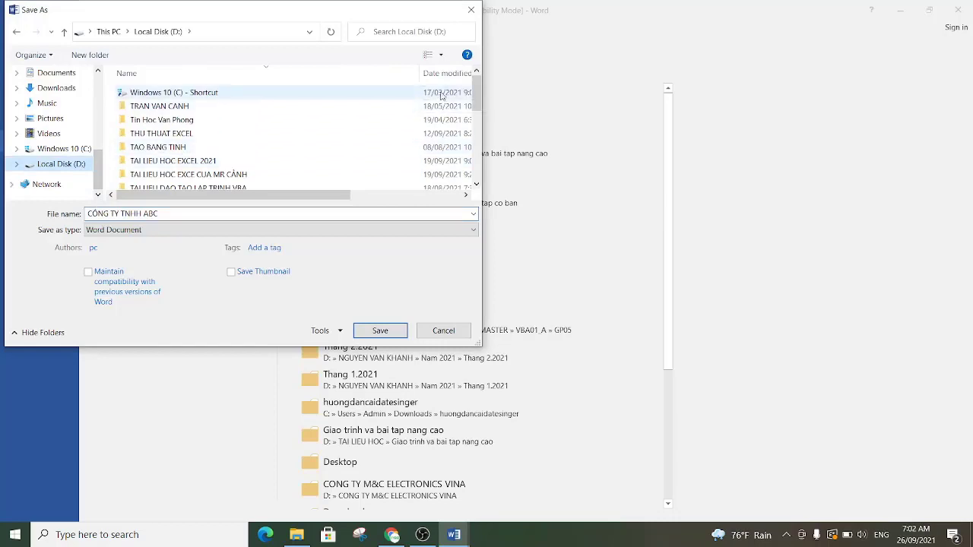
scroll(342, 95, down, 1)
scroll(342, 95, down, 1)
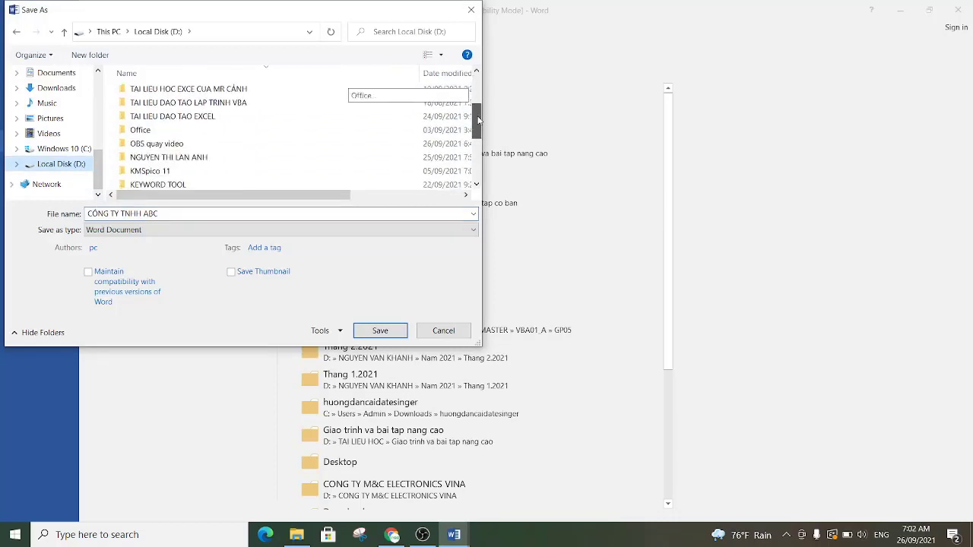
double_click(199, 145)
click(188, 108)
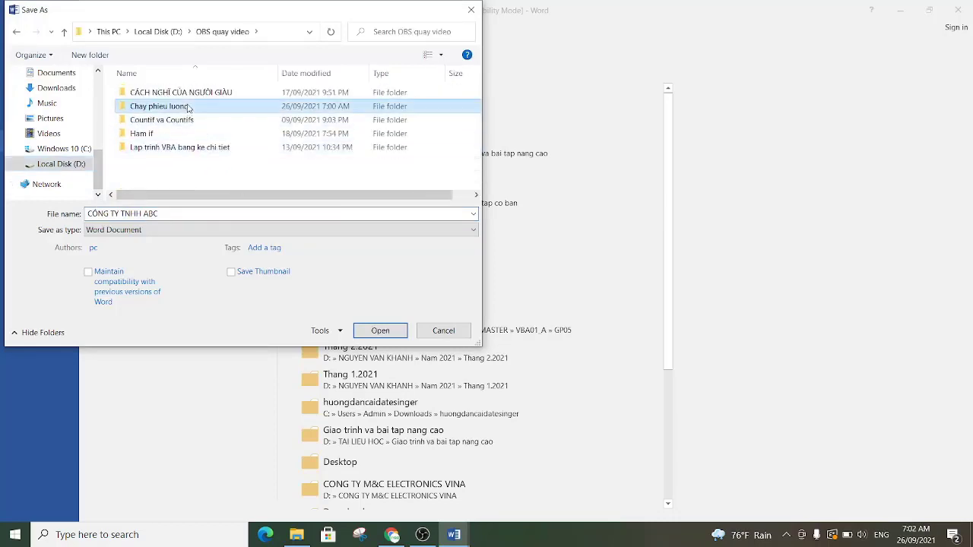
double_click(188, 108)
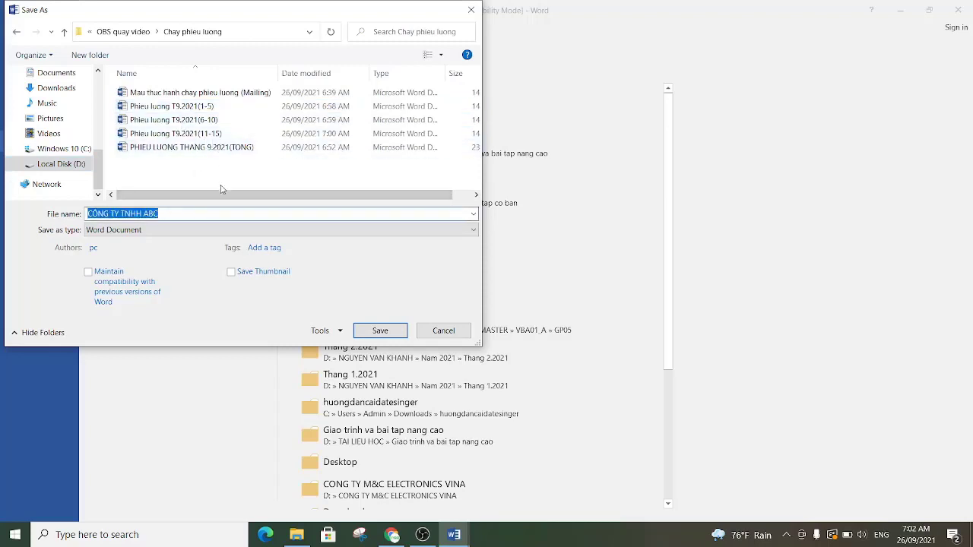
- Enter 'Phieu luong T' as the file name and pick up an earlier suggested name
text(Phieu l)
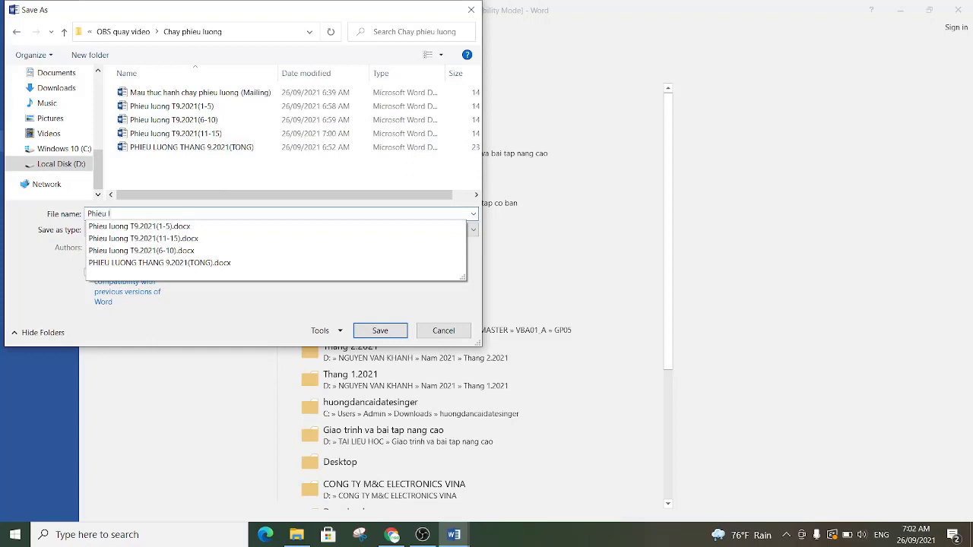
text(uong T)
click(160, 262)
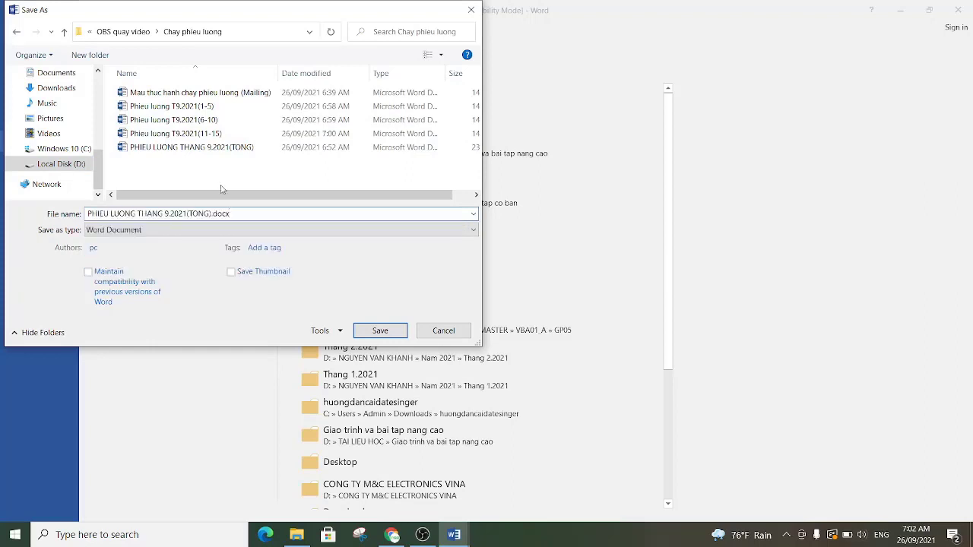
key(BackSpace)
key(BackSpace)
key(BackSpace)
key(BackSpace)
key(BackSpace)
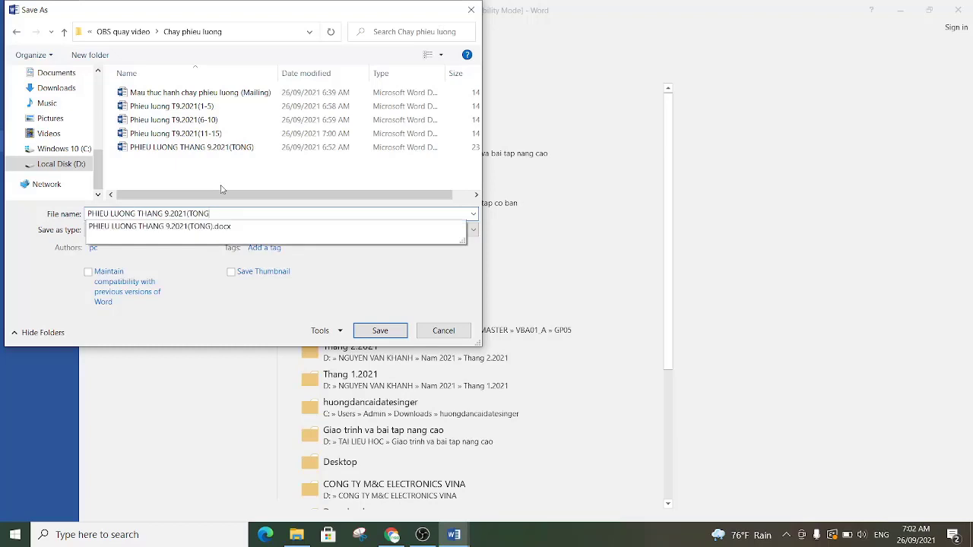
key(BackSpace)
key(BackSpace)
key(BackSpace)
key(BackSpace)
key(BackSpace)
key(BackSpace)
text(O)
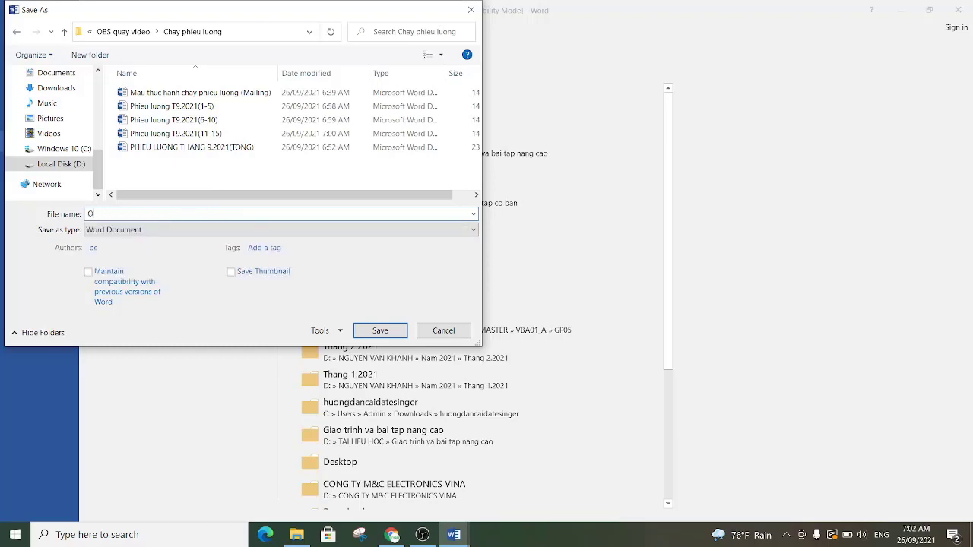
text(g)
key(BackSpace)
key(BackSpace)
text(Phieu luon)
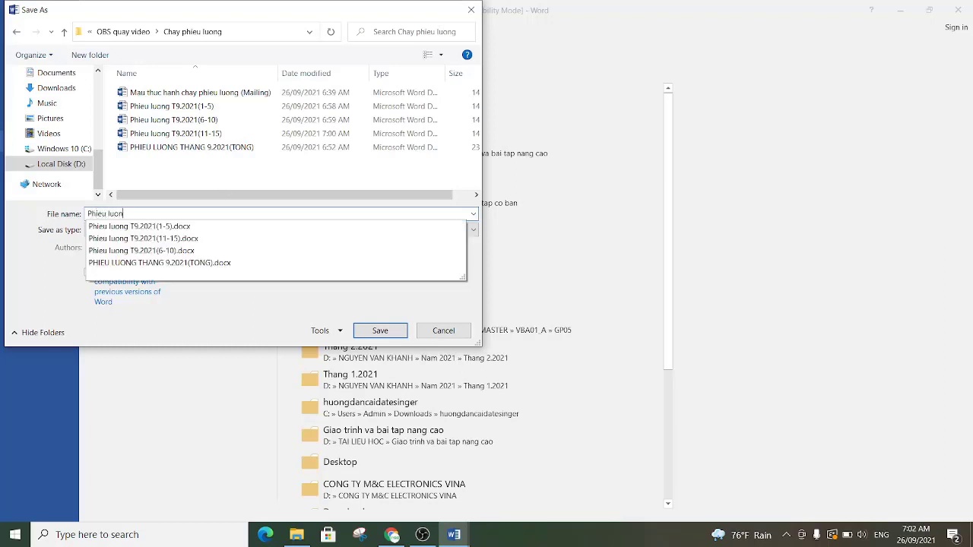
text(g T)
key(Up)
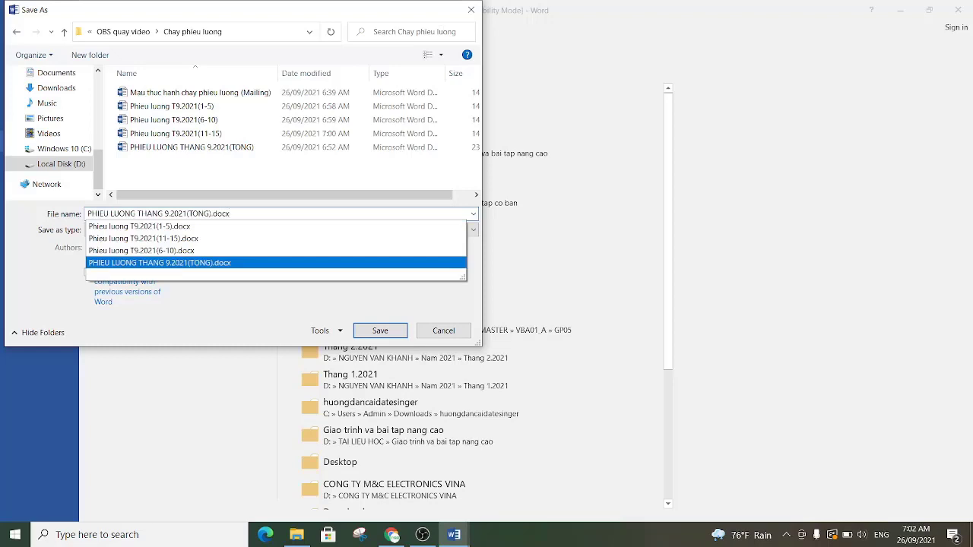
- Change the name to Phieu luong T9.2021(16-20), keep Word Document, and save
click(163, 228)
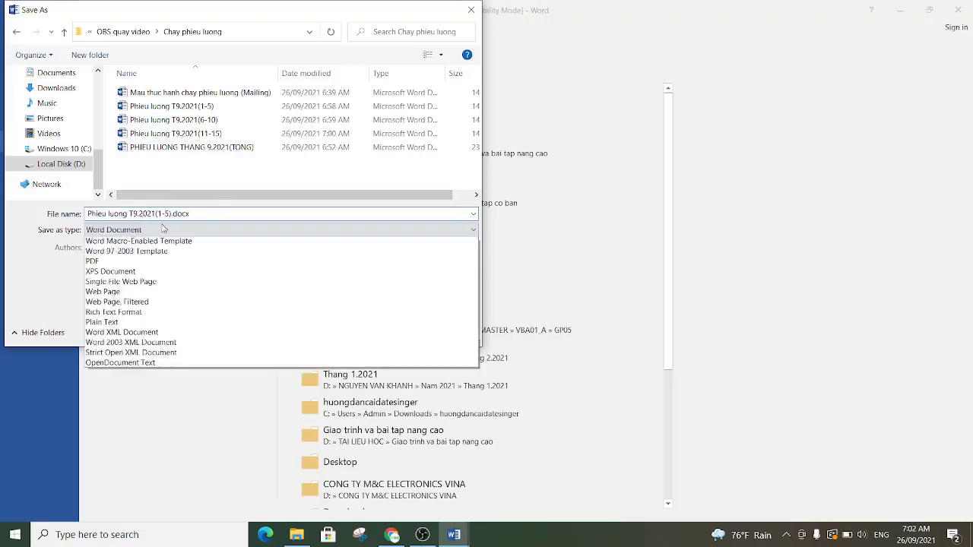
click(163, 229)
triple_click(162, 214)
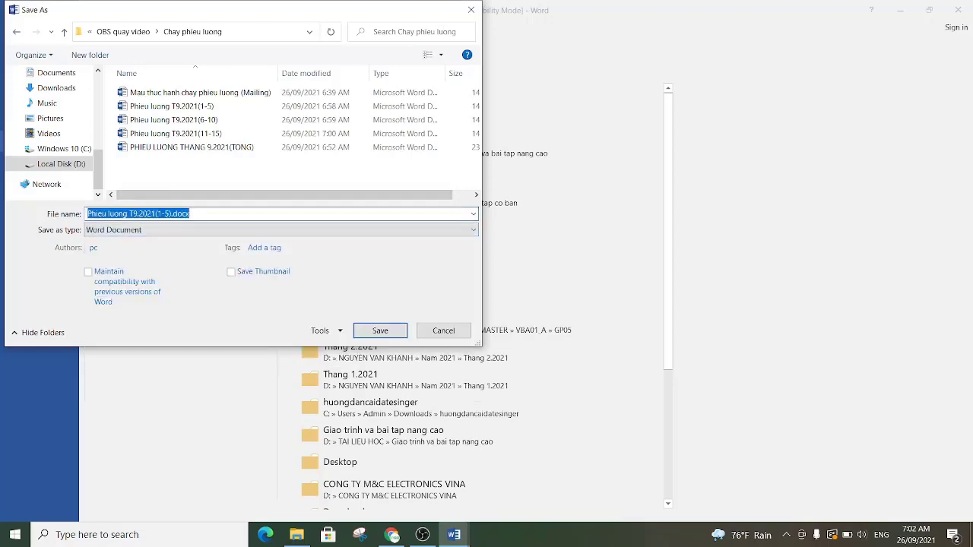
click(162, 214)
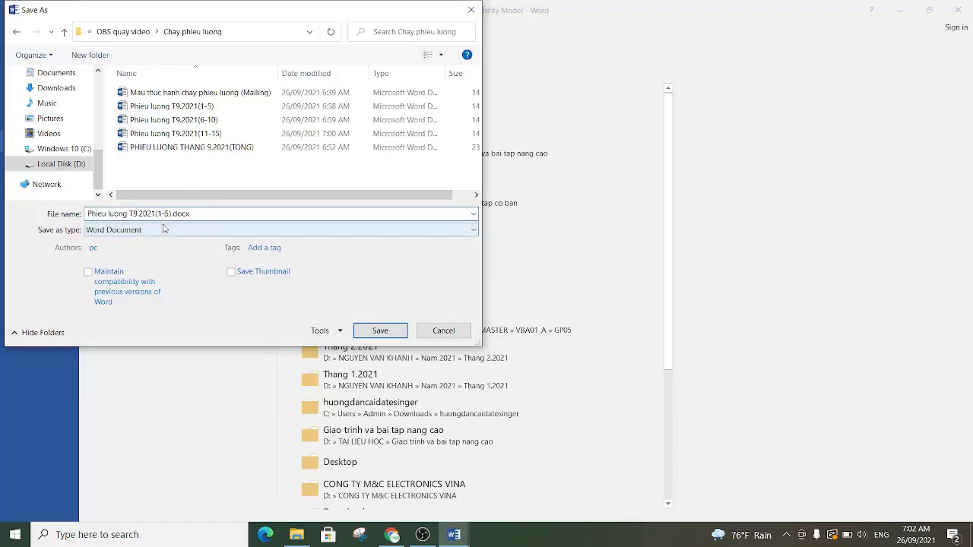
key(BackSpace)
text(6-)
text(20)
key(Delete)
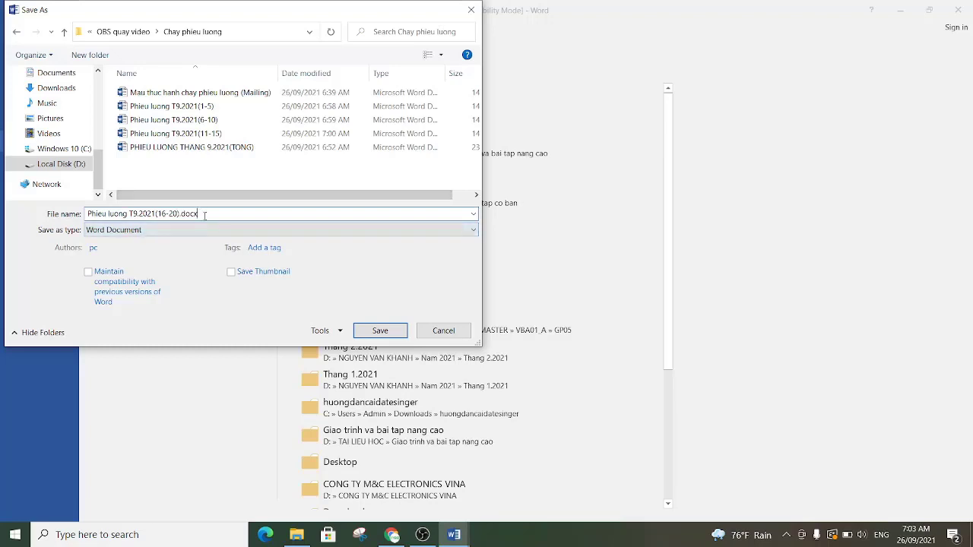
key(BackSpace)
key(BackSpace)
key(BackSpace)
key(BackSpace)
key(BackSpace)
key(Return)
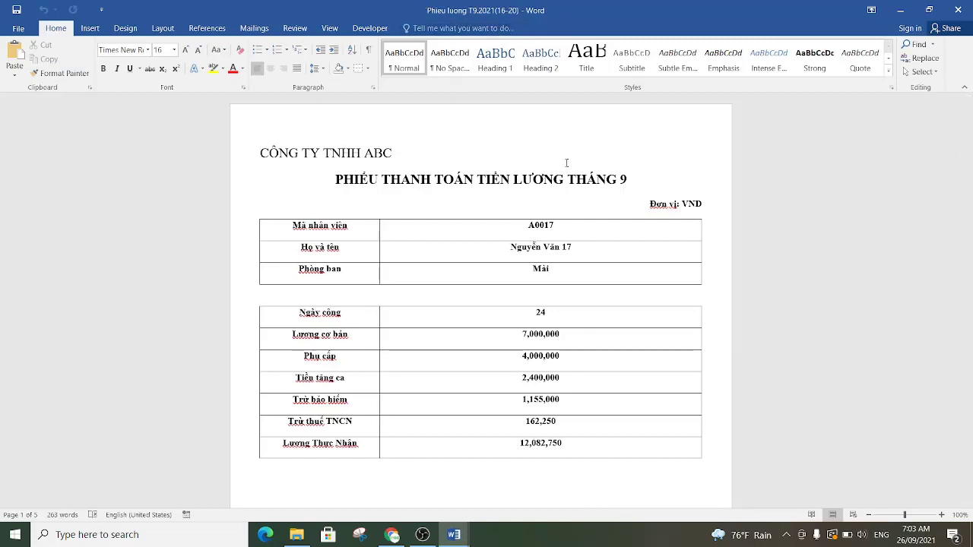
- Close the 16-20 file and merge records 21 to 35 via Edit Individual Documents
click(961, 9)
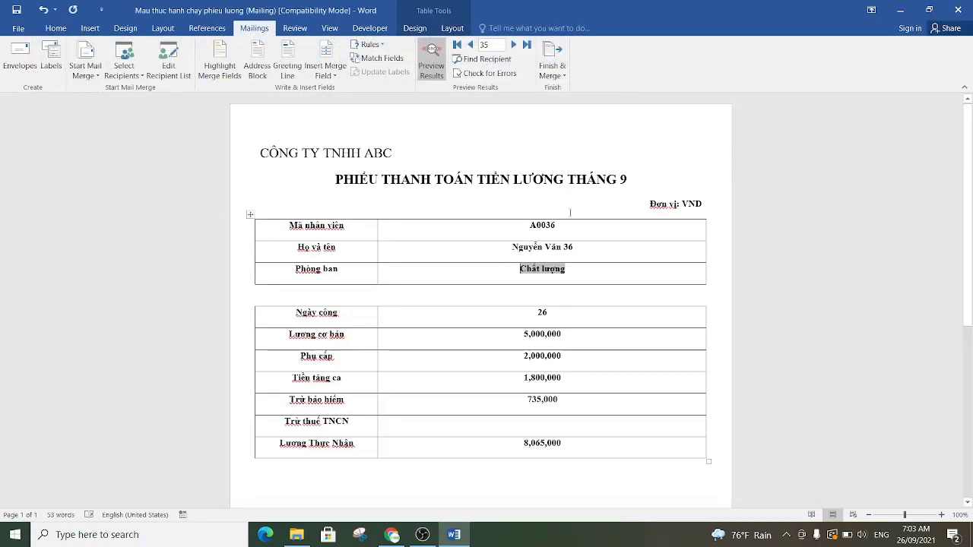
click(565, 77)
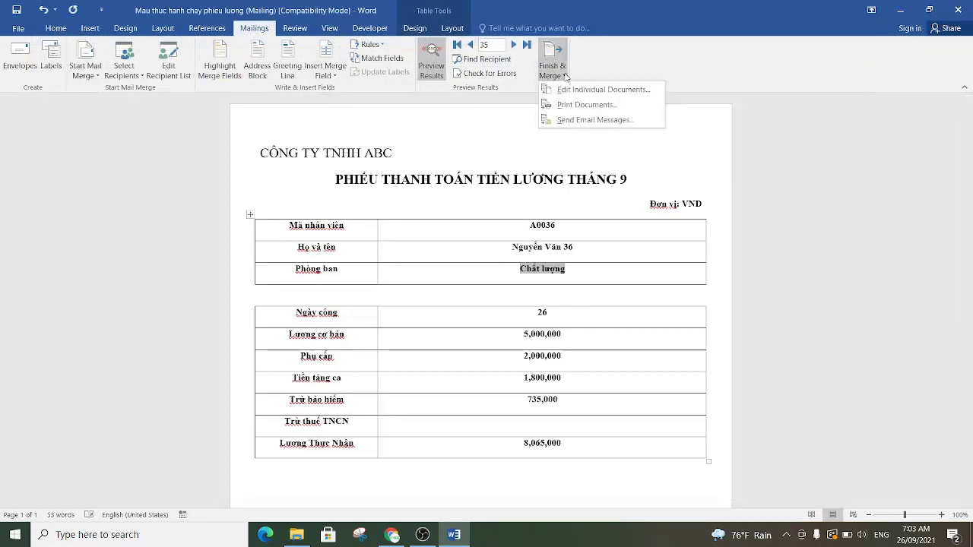
click(597, 90)
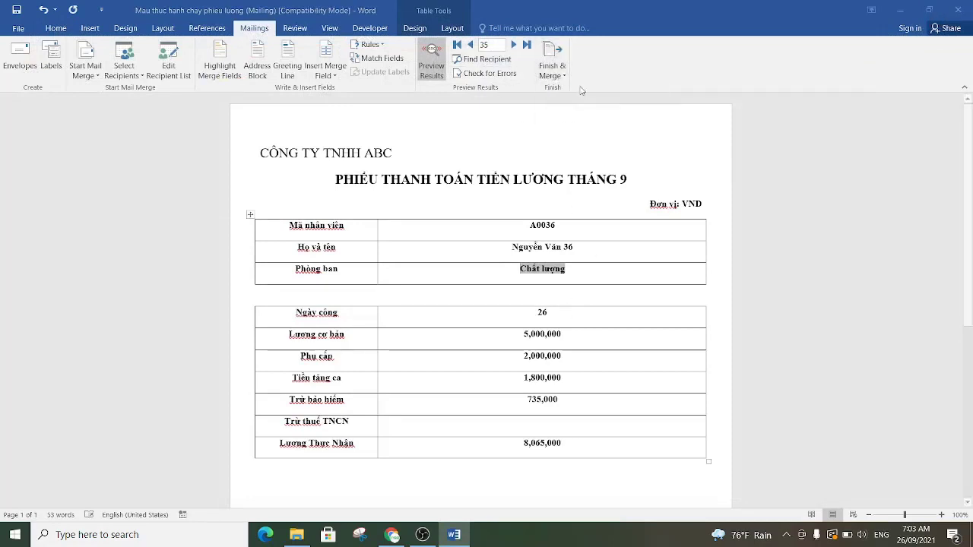
drag(671, 93, 646, 111)
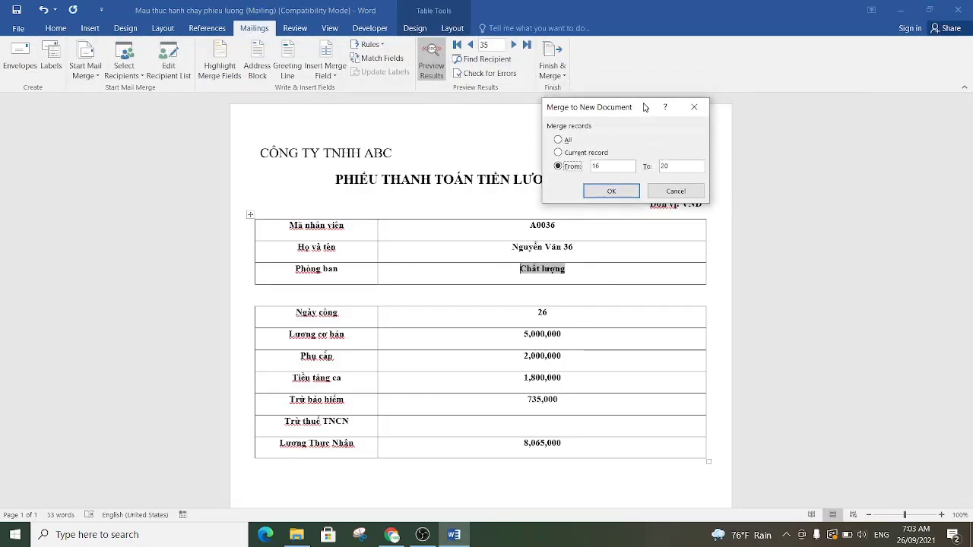
double_click(597, 166)
text(21)
double_click(665, 166)
text(35)
click(612, 192)
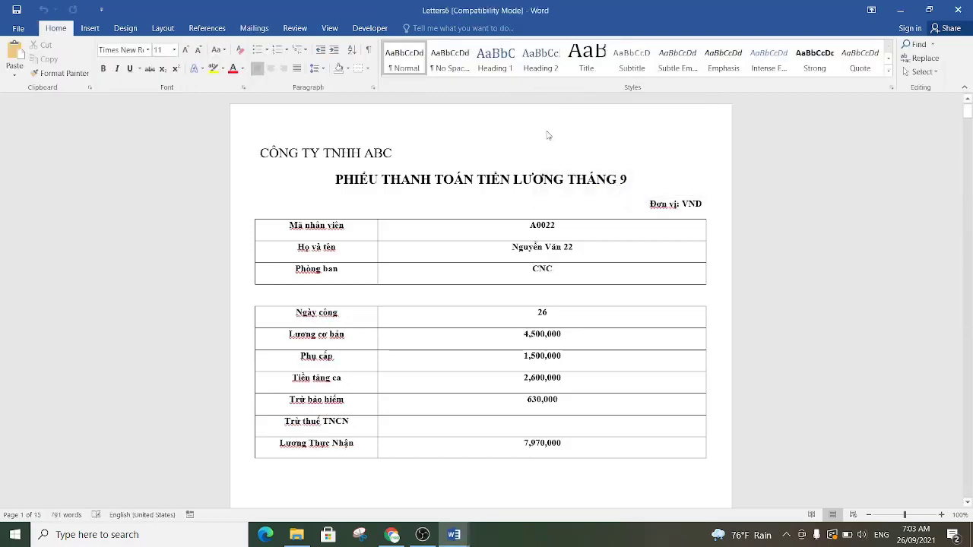
- Open Save As and browse to D:\OBS quay video\Chay phieu luong
click(19, 28)
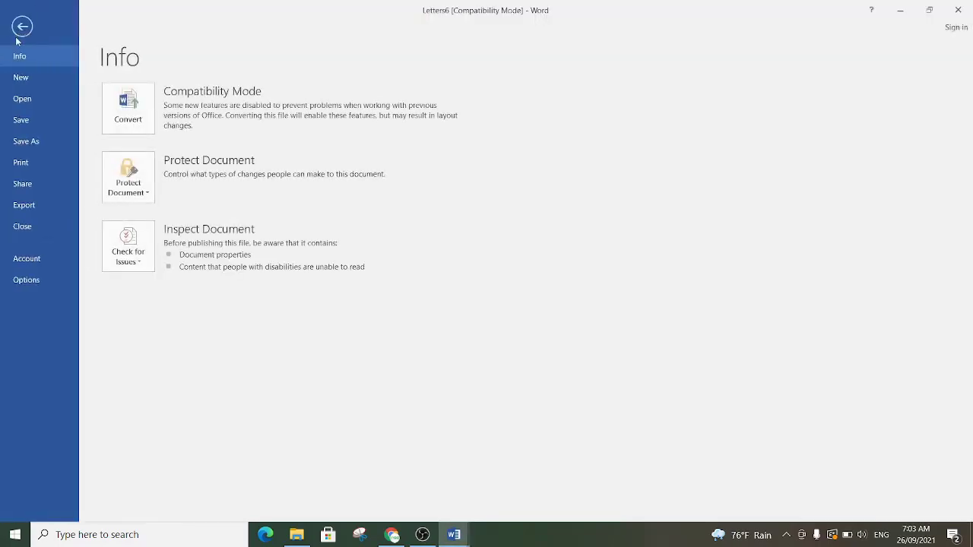
click(27, 142)
click(180, 202)
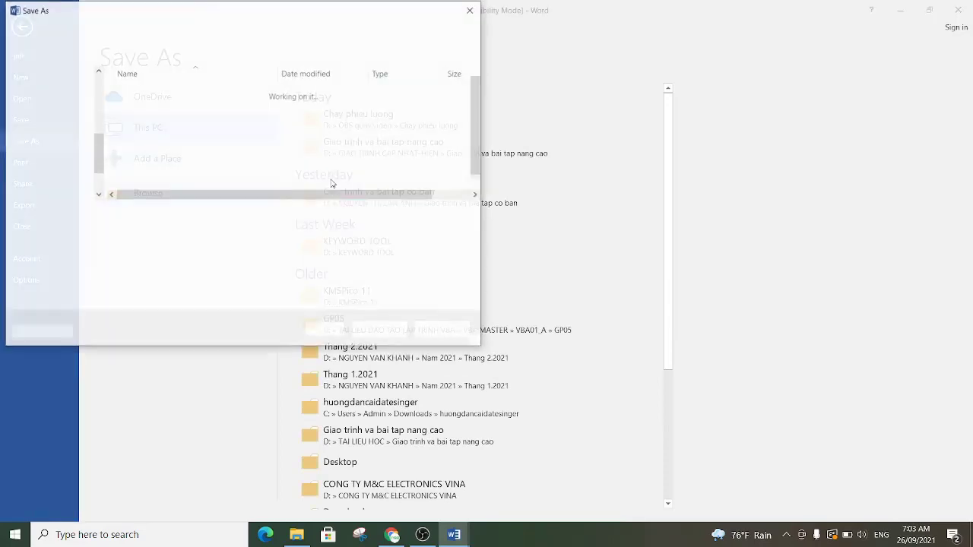
scroll(54, 174, down, 2)
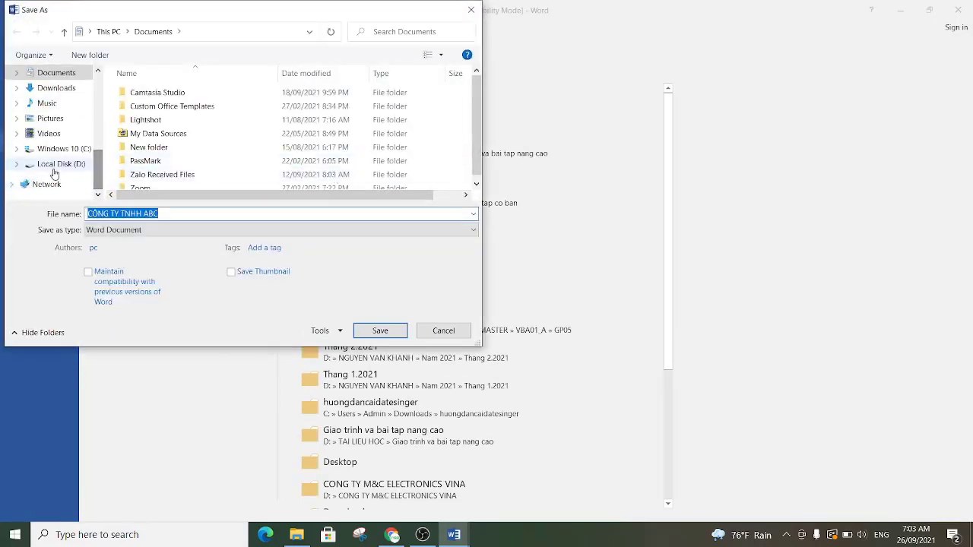
click(60, 164)
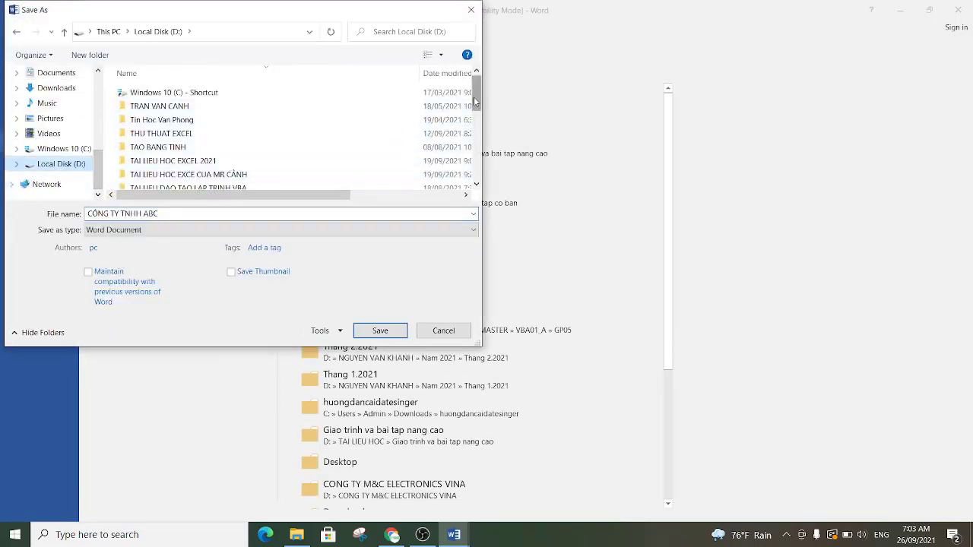
scroll(347, 99, down, 3)
click(193, 131)
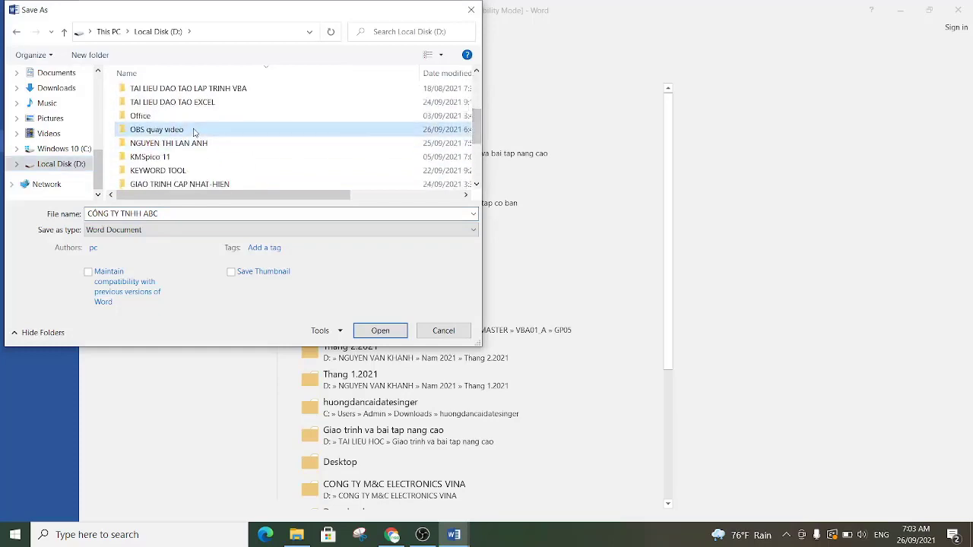
double_click(193, 131)
double_click(181, 106)
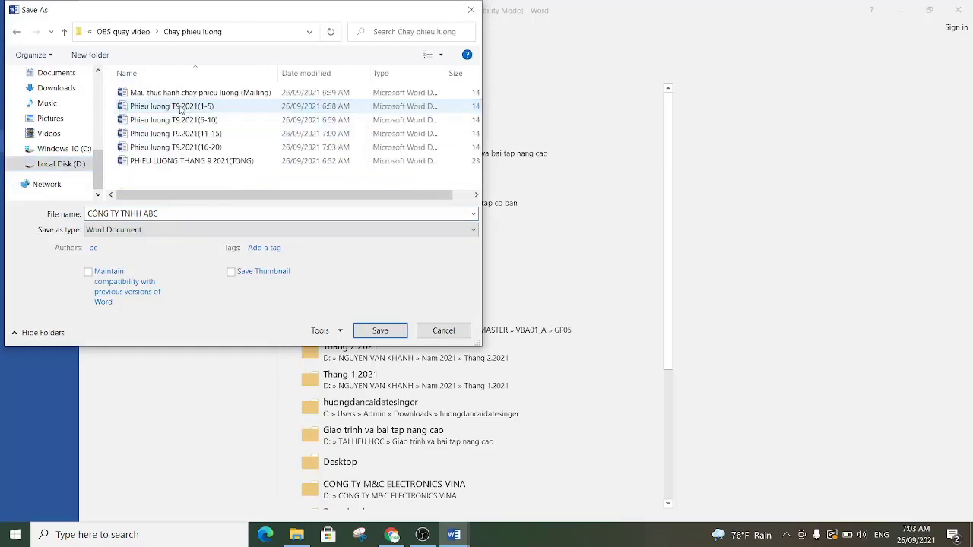
- Save the document as Phieu luong T9.2021(21-35) and close it
click(163, 215)
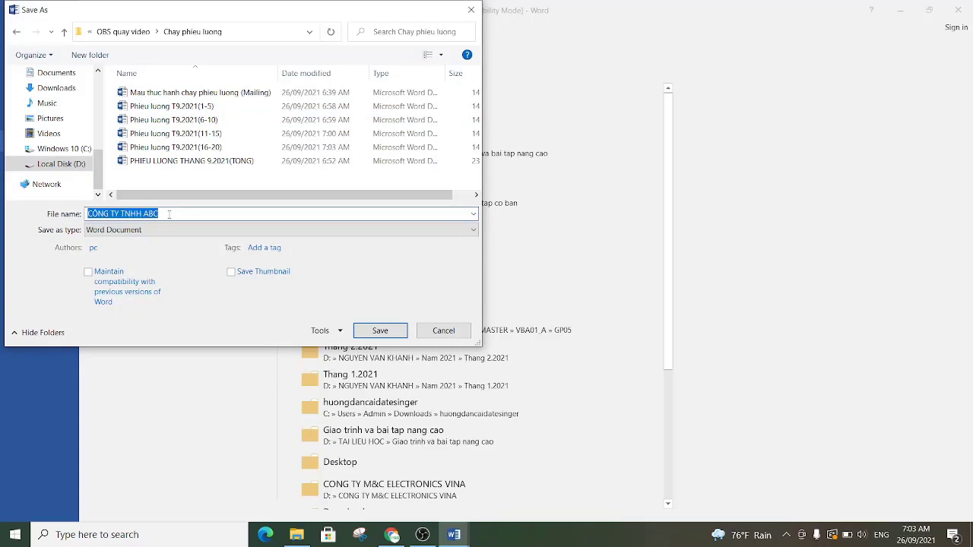
text(Ph)
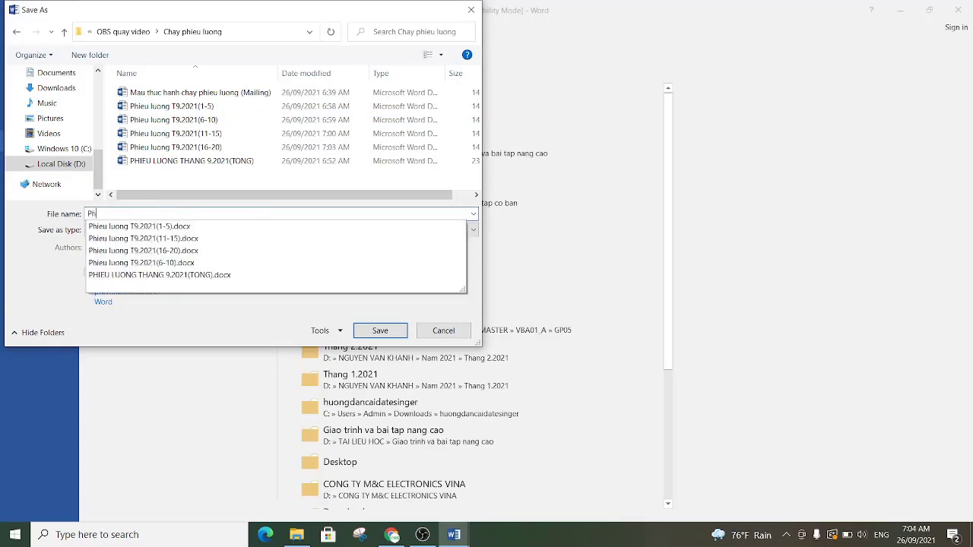
text(ie)
key(BackSpace)
key(BackSpace)
text(ieu)
text(p)
key(BackSpace)
text(luong )
text(T9)
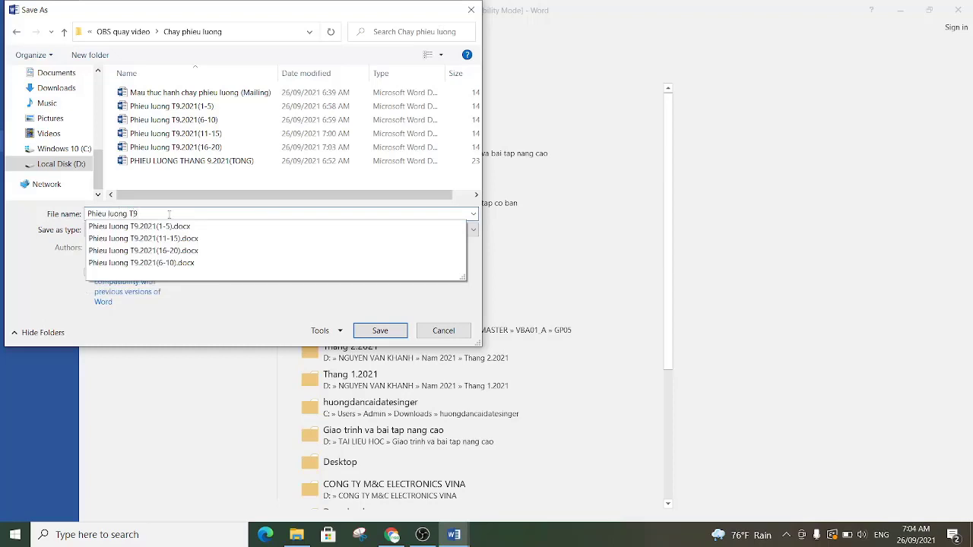
text(.2021()
text(21)
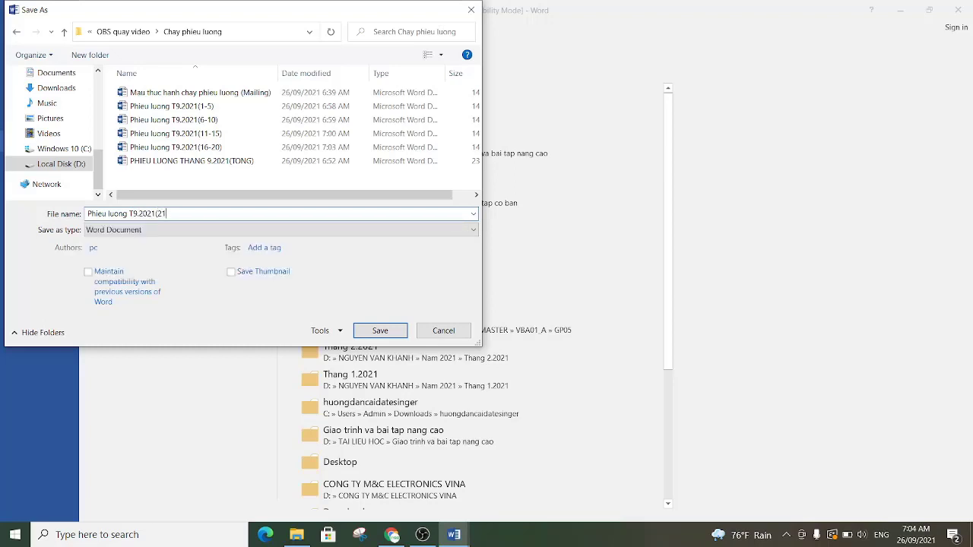
text(-35))
click(370, 332)
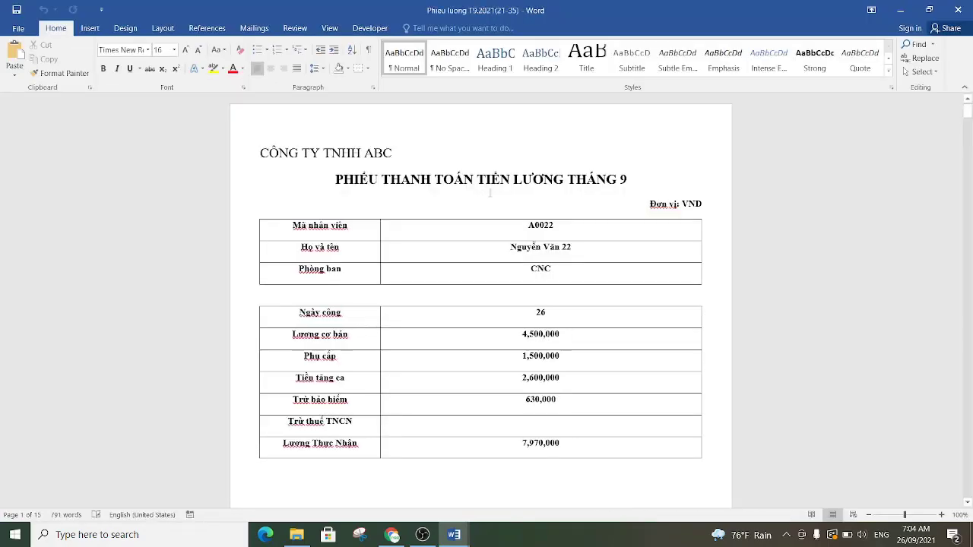
click(957, 10)
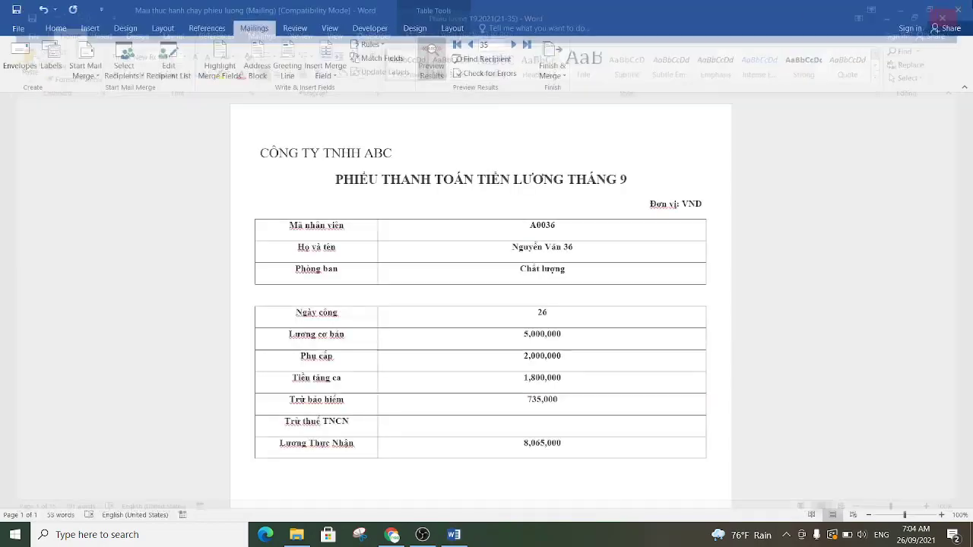
- Minimize Word and select each payslip file, (1-5) through (21-35), twice over
click(902, 10)
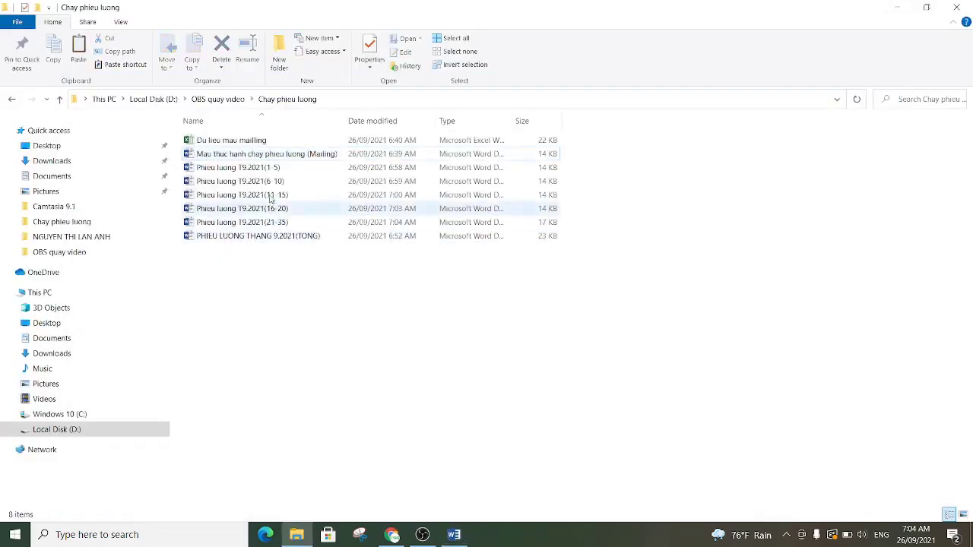
click(237, 167)
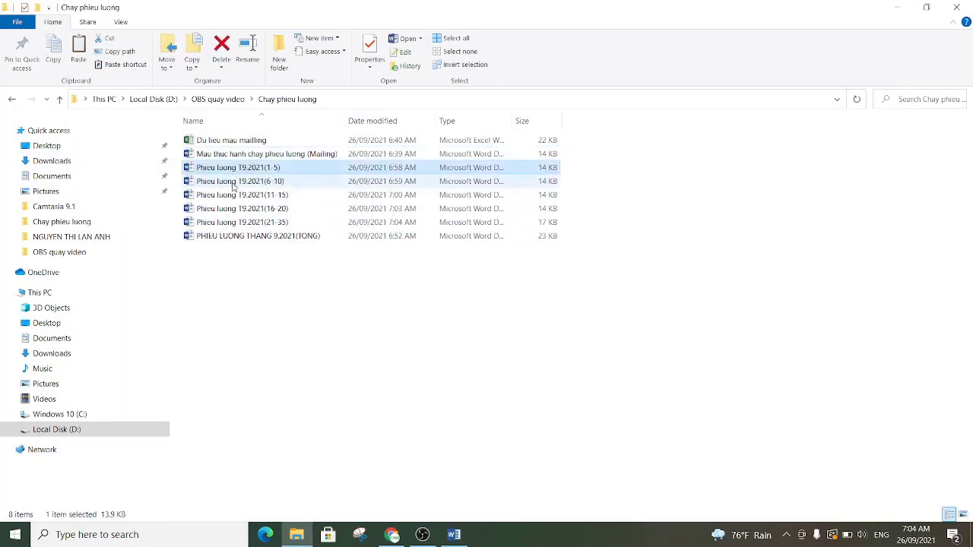
click(230, 180)
click(232, 195)
click(234, 209)
click(234, 222)
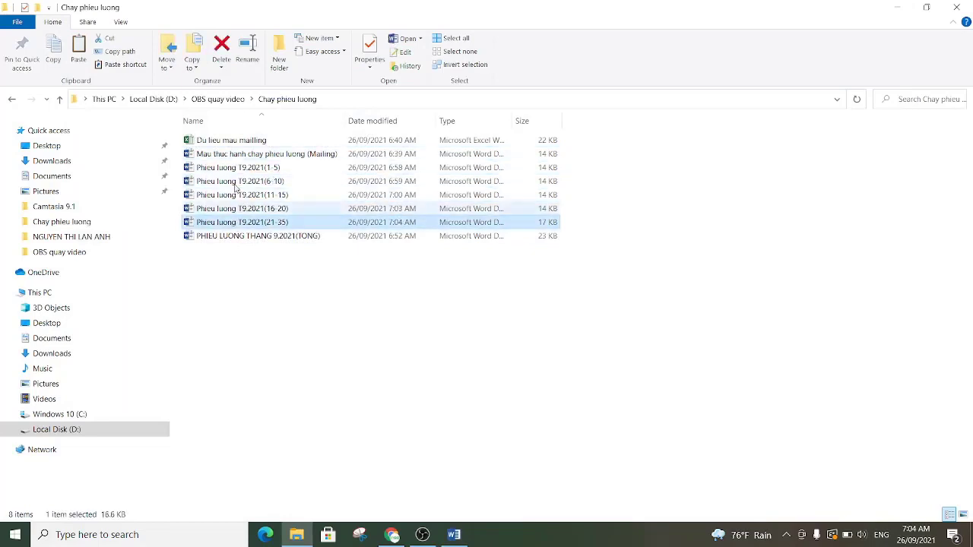
click(244, 169)
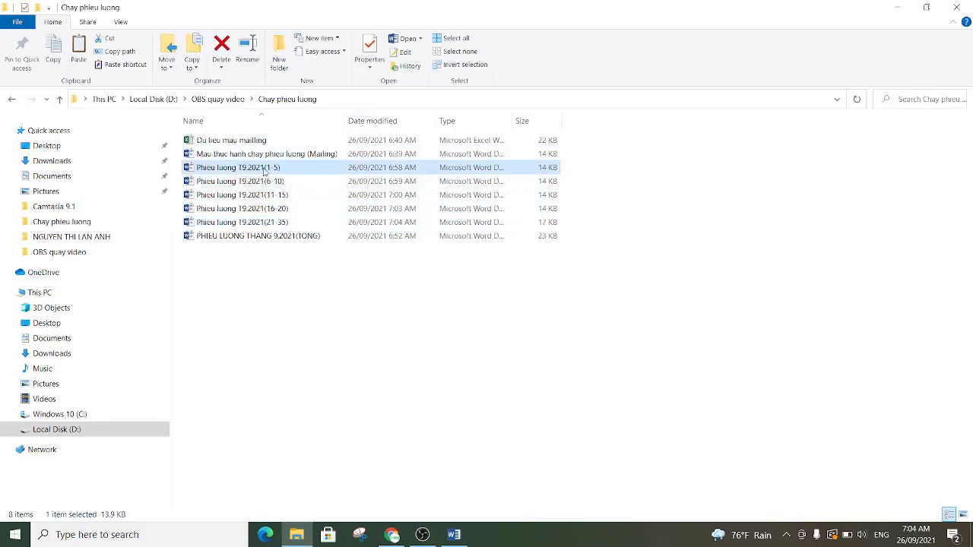
click(260, 187)
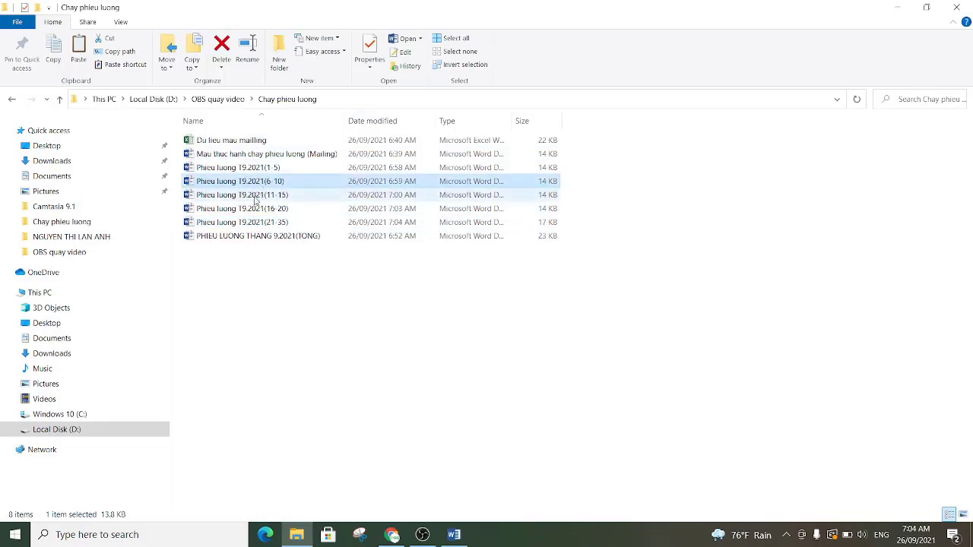
click(258, 196)
click(279, 208)
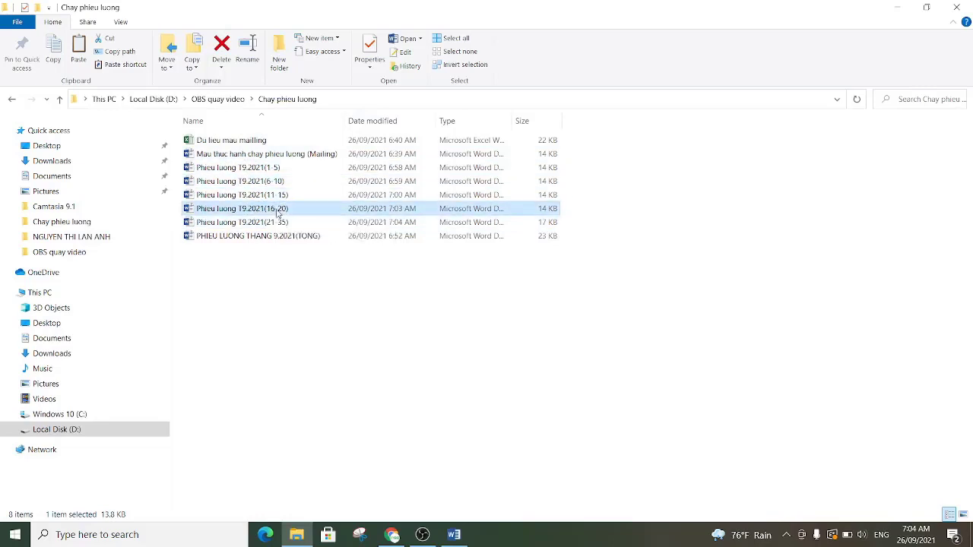
click(262, 222)
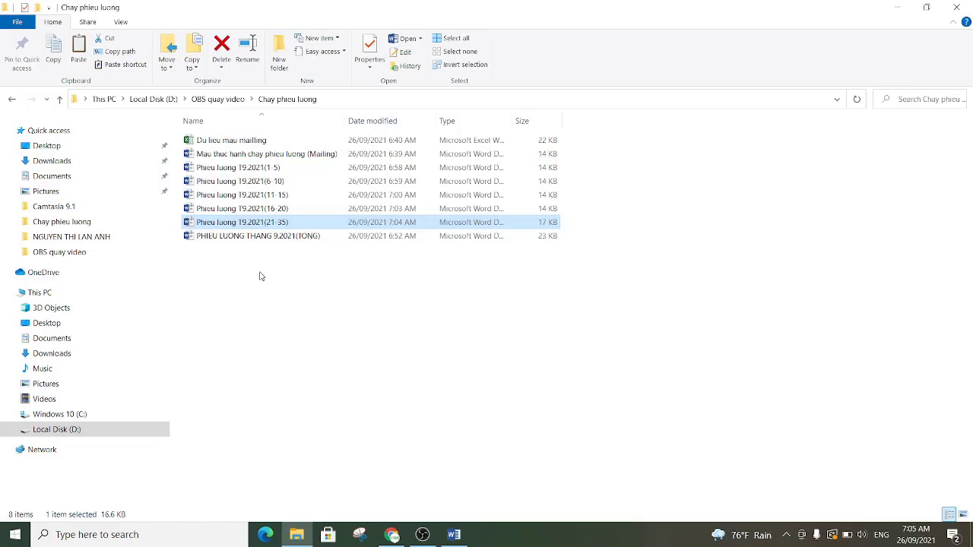
- Select the 6-10 file, clear the selection, and restore the Word template from the taskbar
click(240, 168)
click(244, 182)
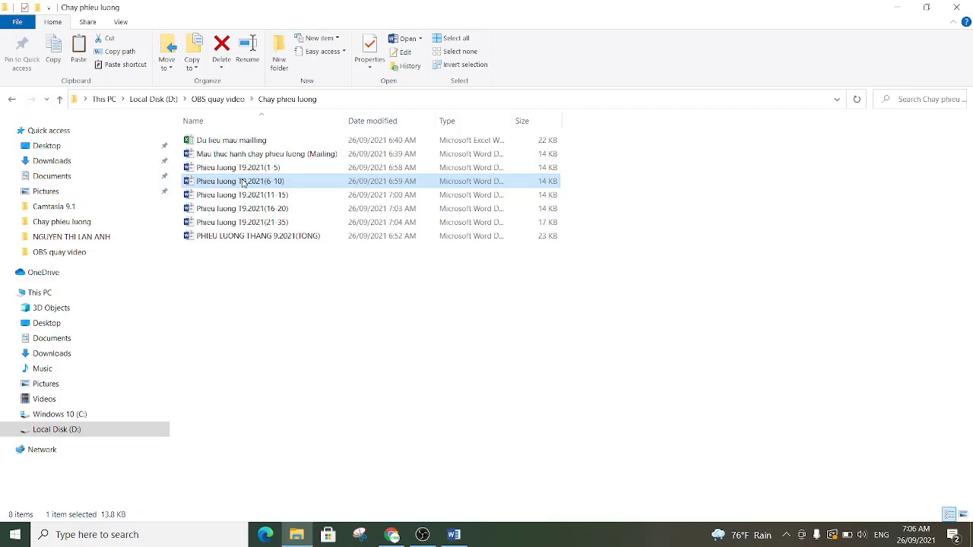
click(300, 282)
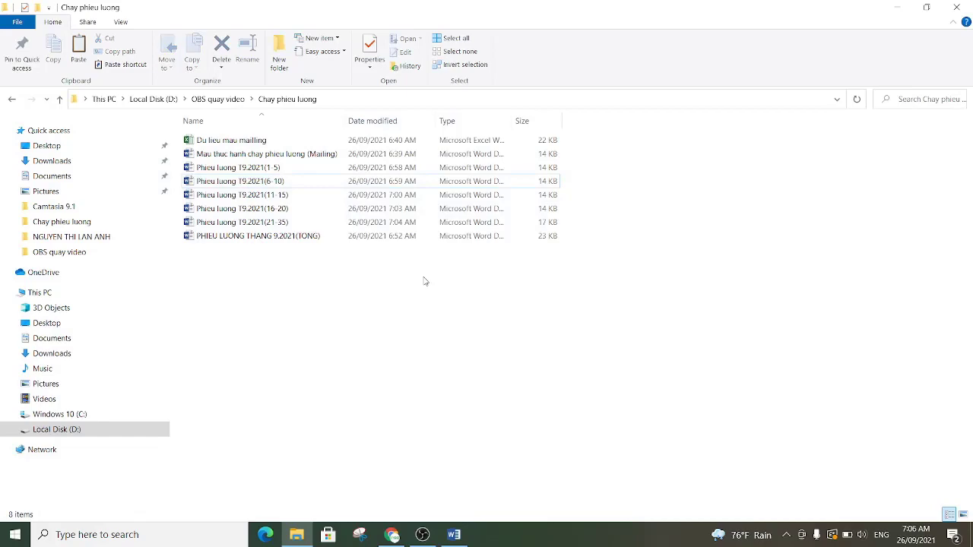
click(454, 534)
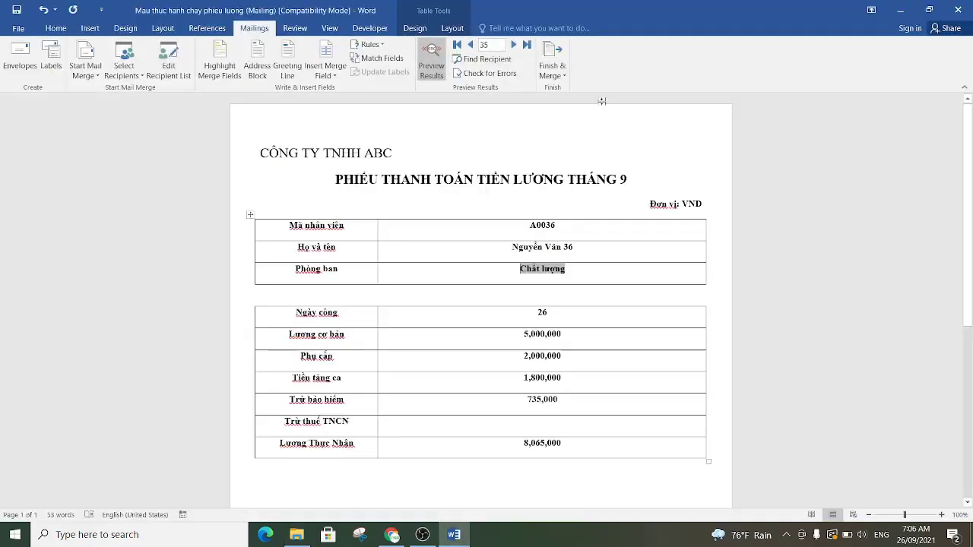
- Close the mail-merge template in Word without saving changes
click(957, 10)
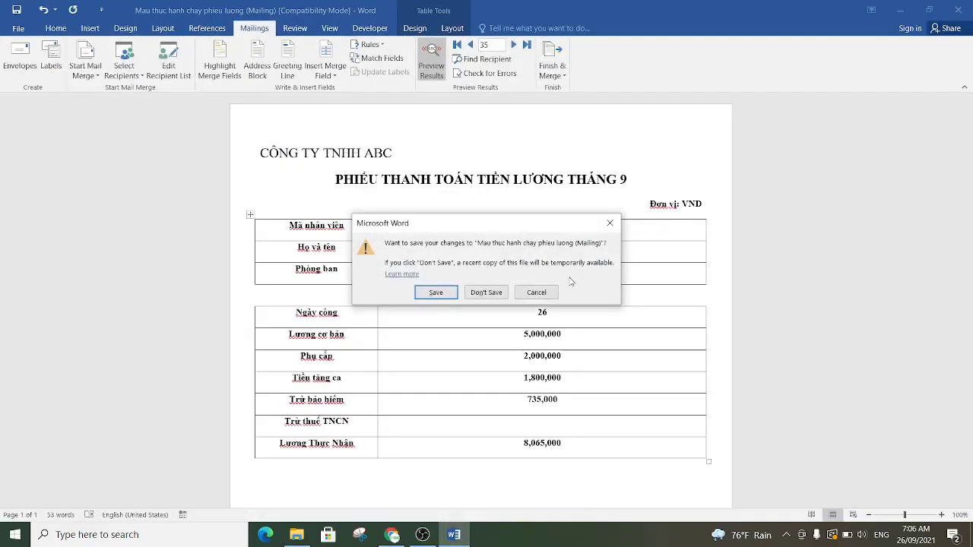
click(500, 291)
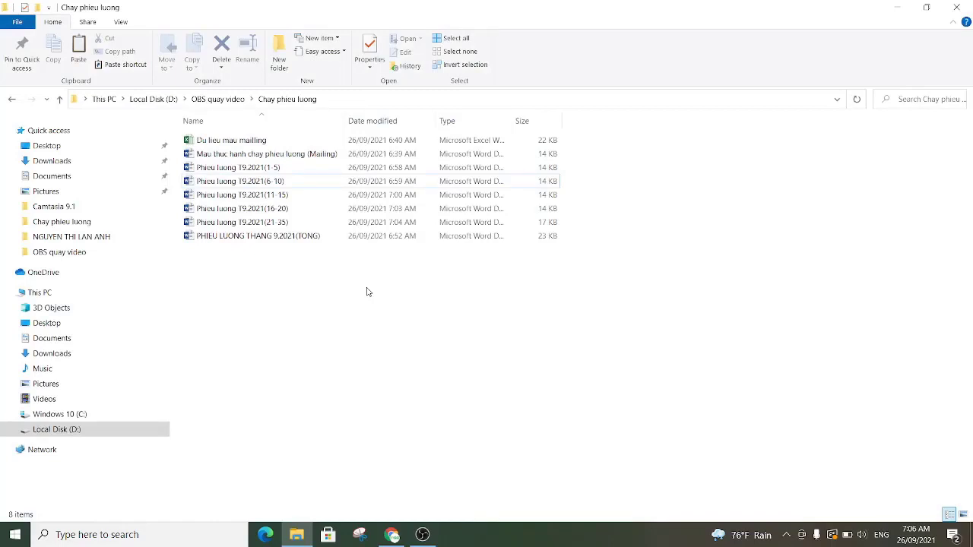
double_click(268, 141)
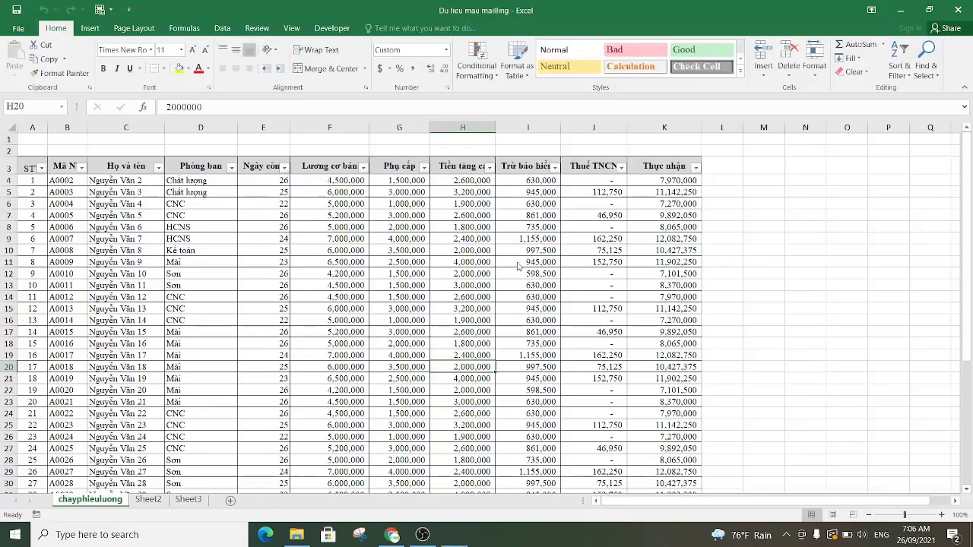
click(445, 275)
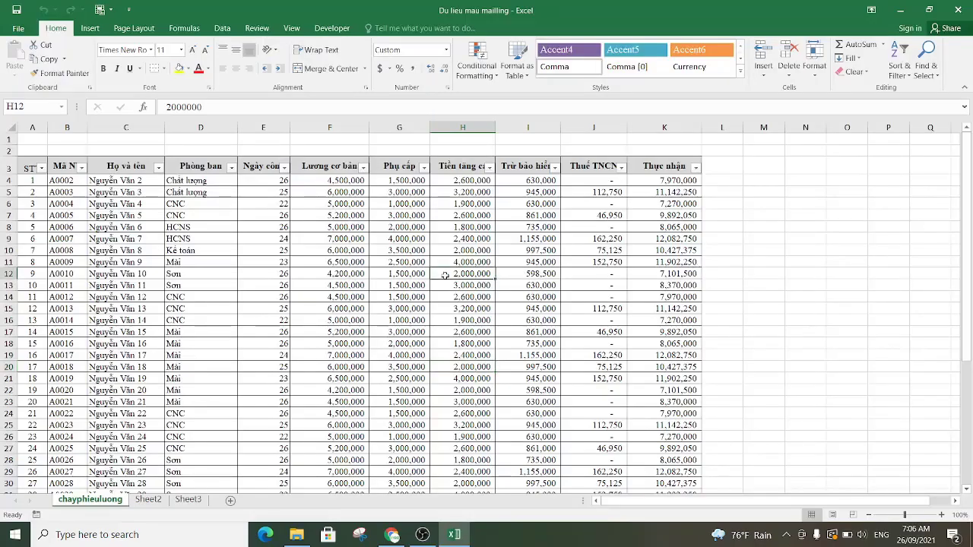
scroll(444, 275, down, 4)
scroll(445, 275, up, 4)
scroll(444, 277, down, 2)
scroll(443, 280, up, 1)
scroll(443, 283, up, 1)
click(32, 168)
click(67, 166)
click(112, 168)
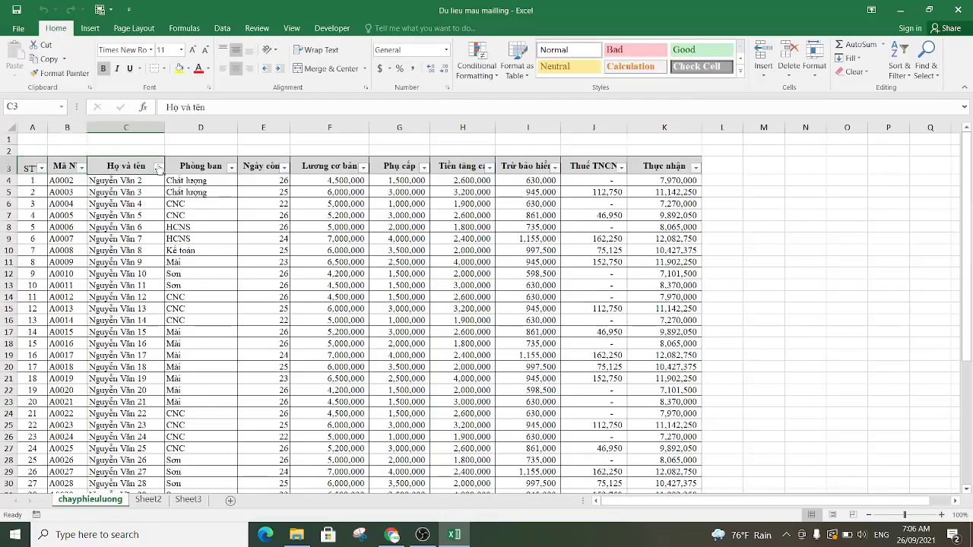
click(191, 164)
click(273, 164)
click(321, 165)
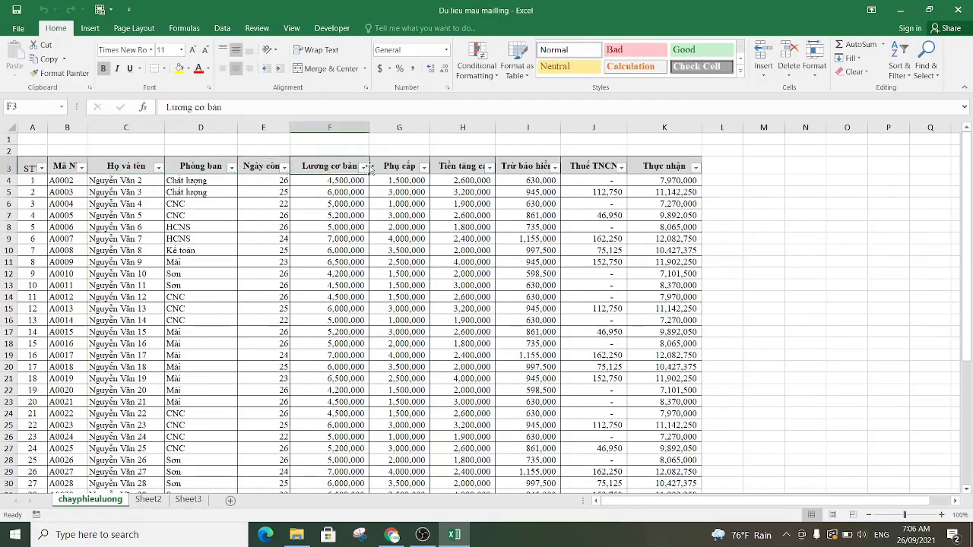
click(389, 165)
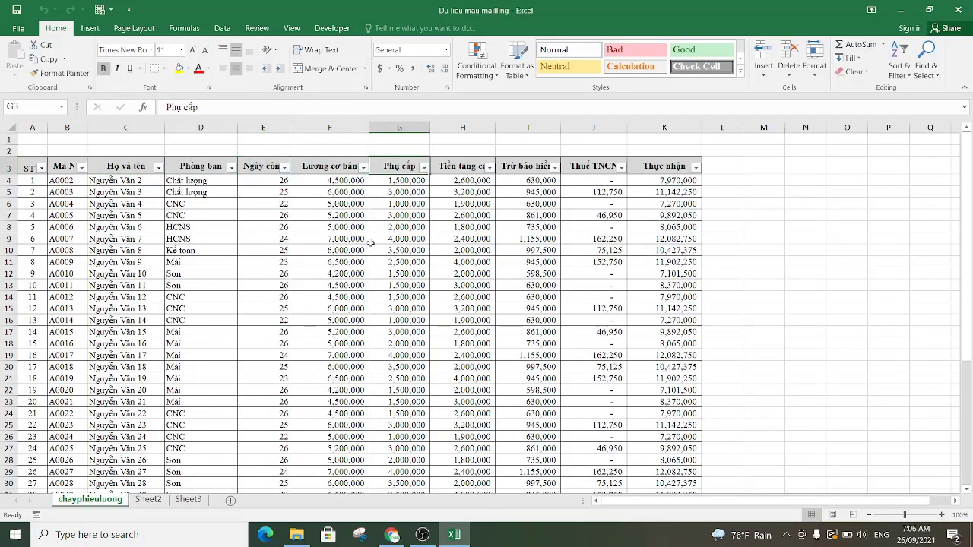
click(961, 15)
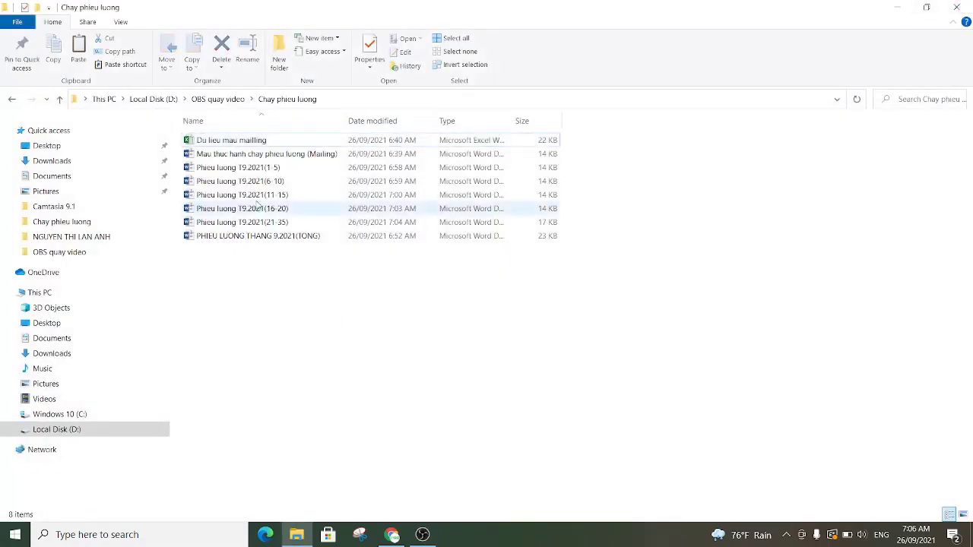
- Open Du lieu mau mailling in Excel and select the employee table B3:K38
double_click(278, 142)
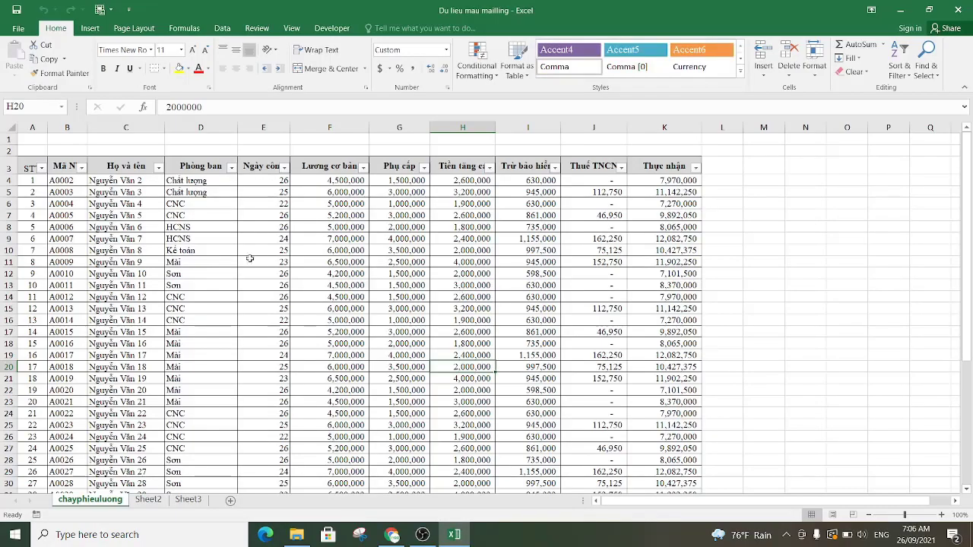
click(217, 251)
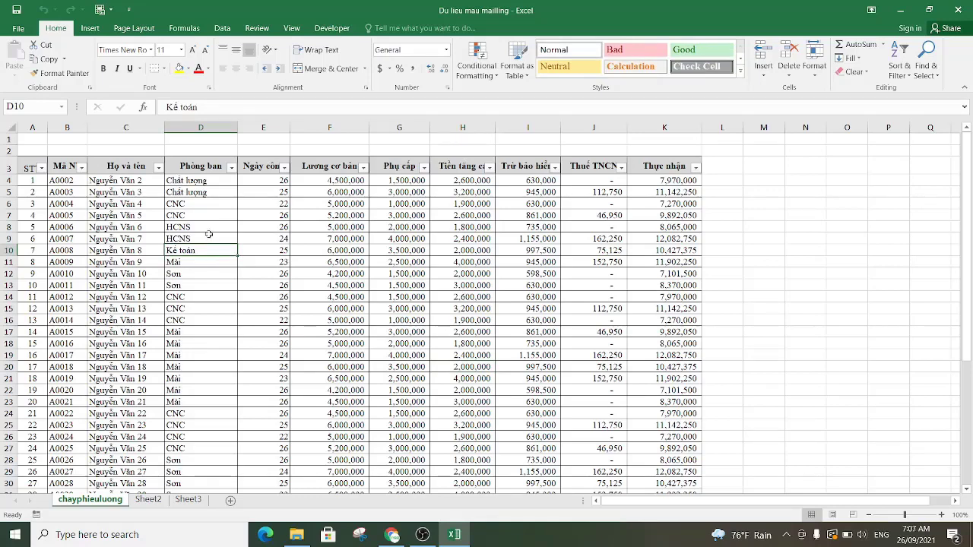
click(199, 219)
drag(64, 165, 654, 545)
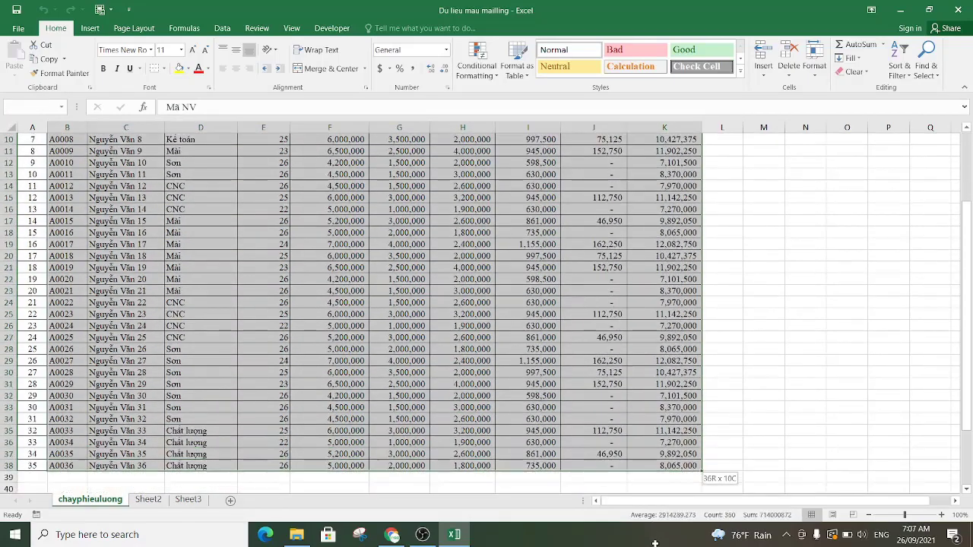
drag(654, 544, 536, 454)
scroll(456, 395, up, 3)
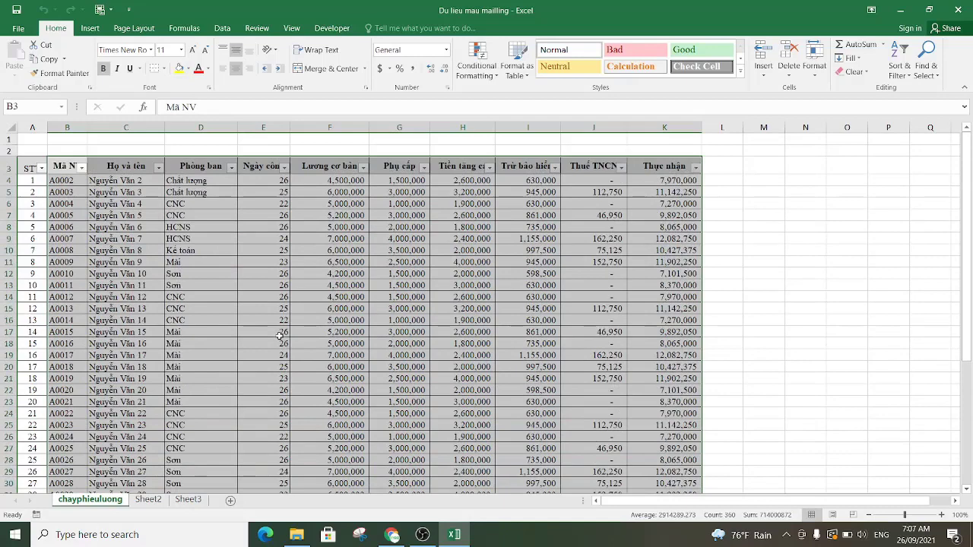
- Sort the chayphieuluong table by Phòng ban, A to Z
click(224, 29)
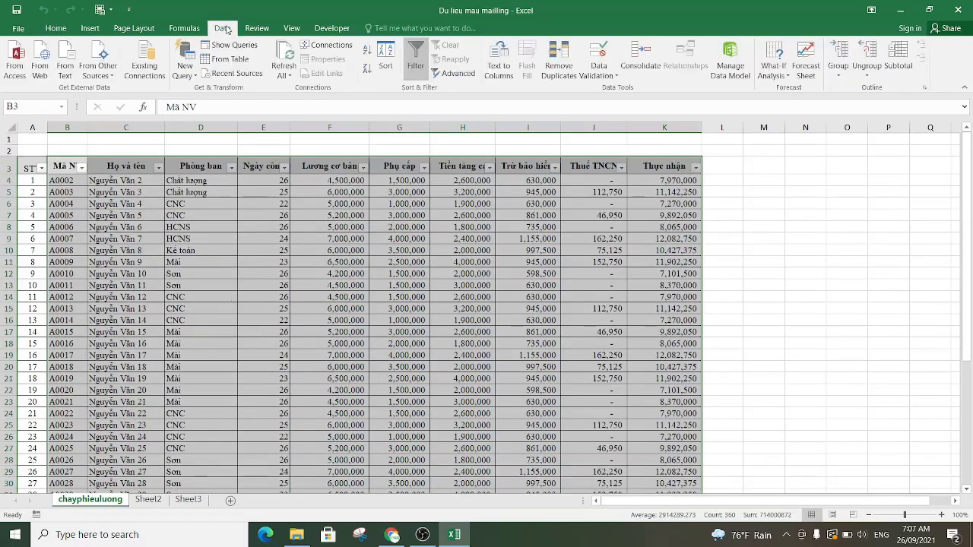
click(386, 70)
drag(445, 291, 401, 205)
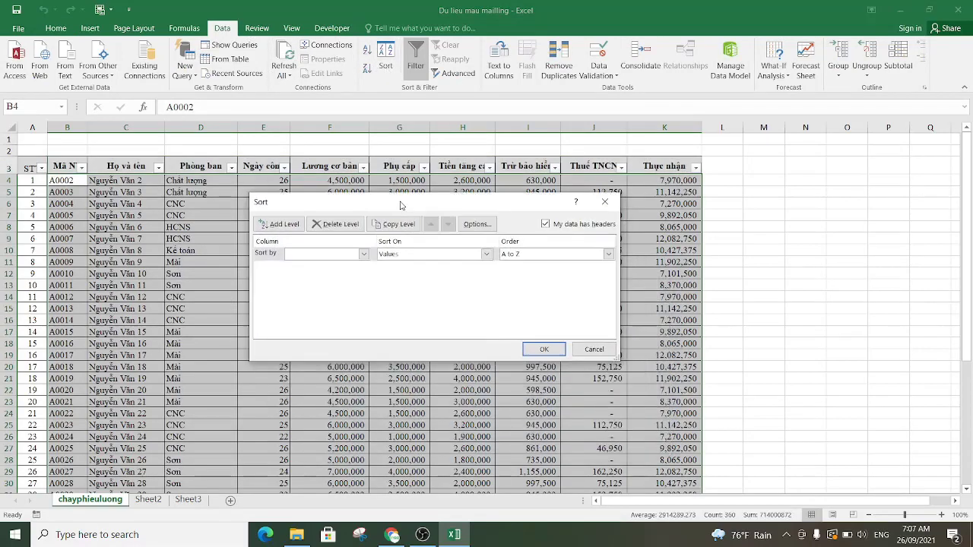
click(364, 256)
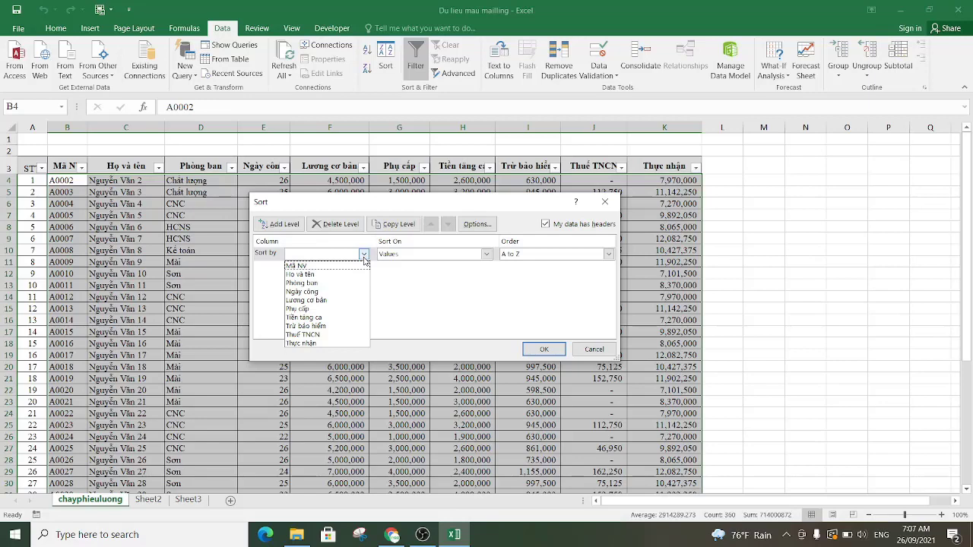
click(309, 284)
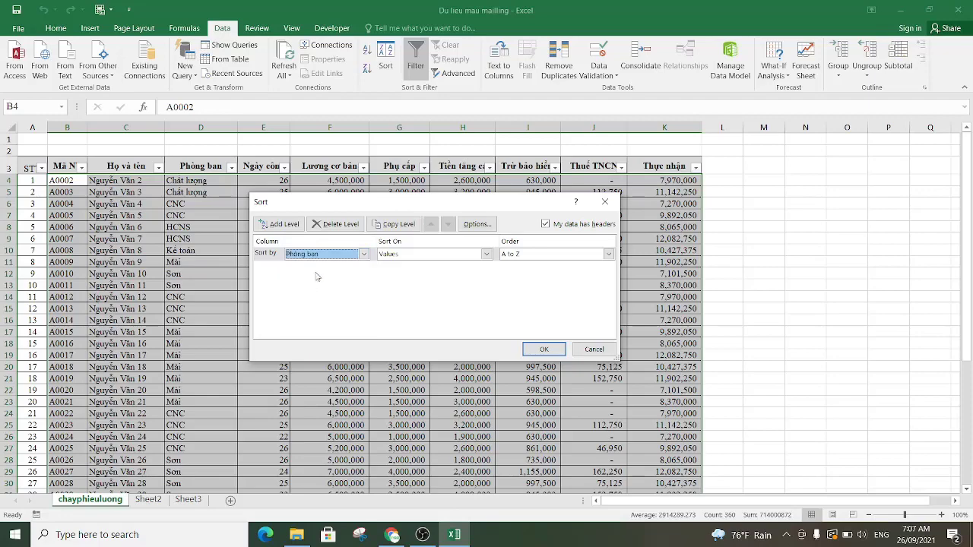
click(542, 349)
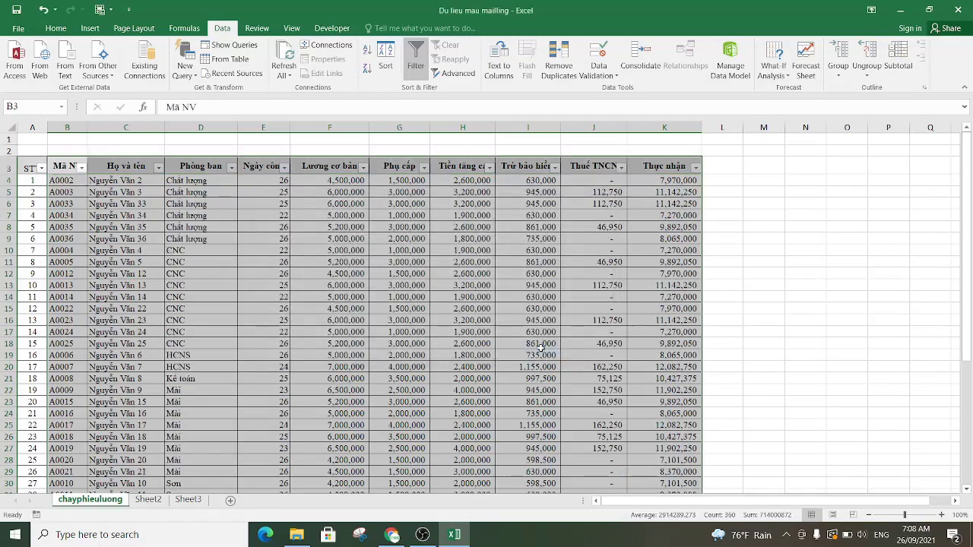
- Check the Chất lượng, CNC and Sơn groupings, then close Excel saving the workbook
click(215, 265)
click(204, 217)
click(211, 346)
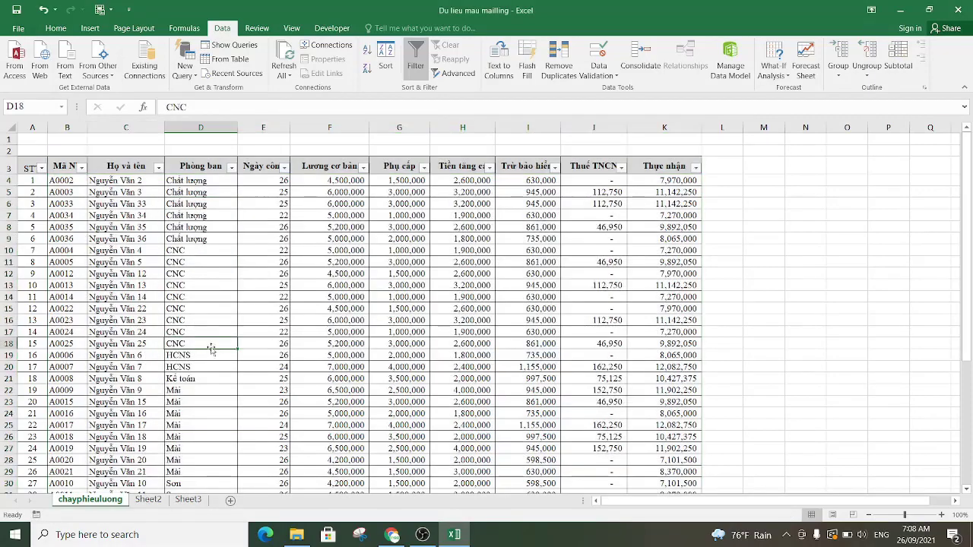
scroll(207, 355, down, 3)
scroll(208, 355, down, 2)
scroll(208, 354, down, 1)
click(189, 282)
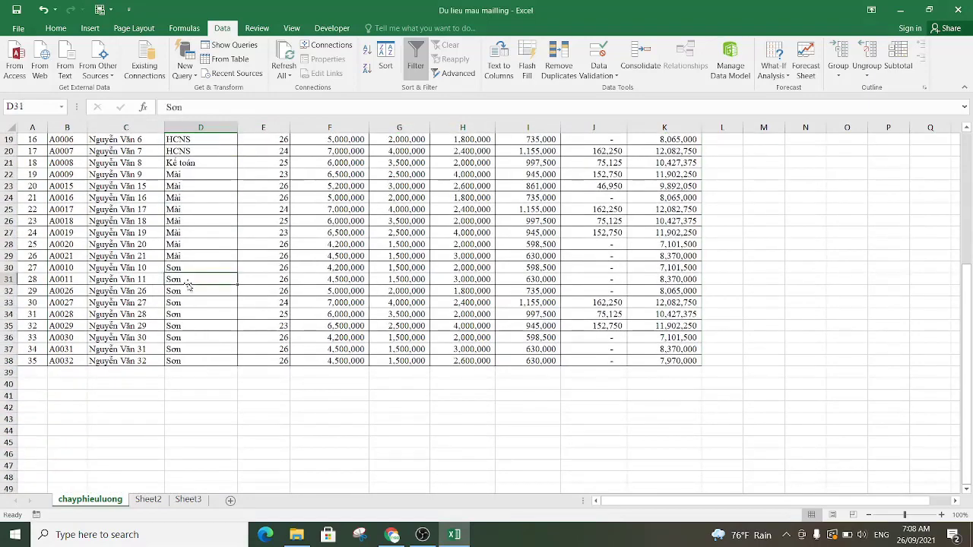
scroll(188, 279, up, 6)
drag(201, 215, 201, 193)
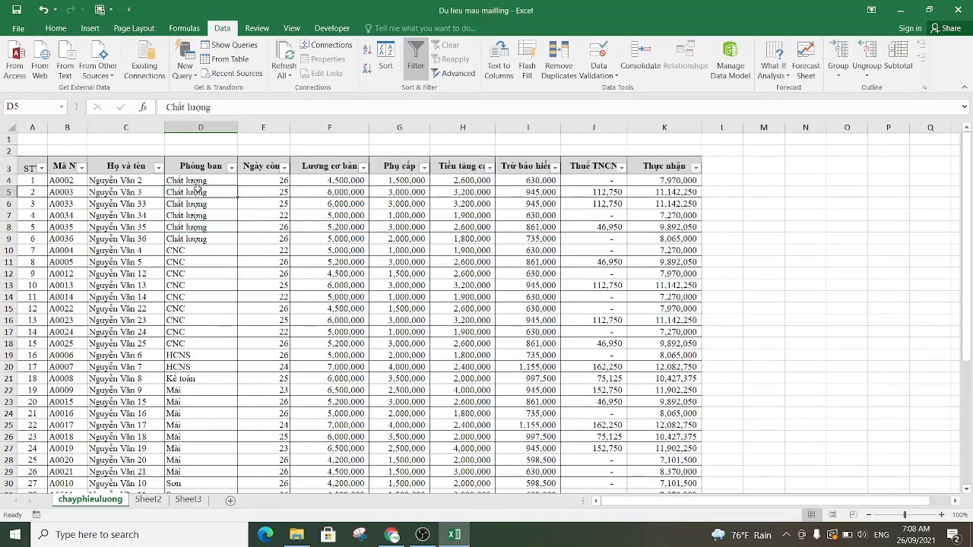
click(218, 216)
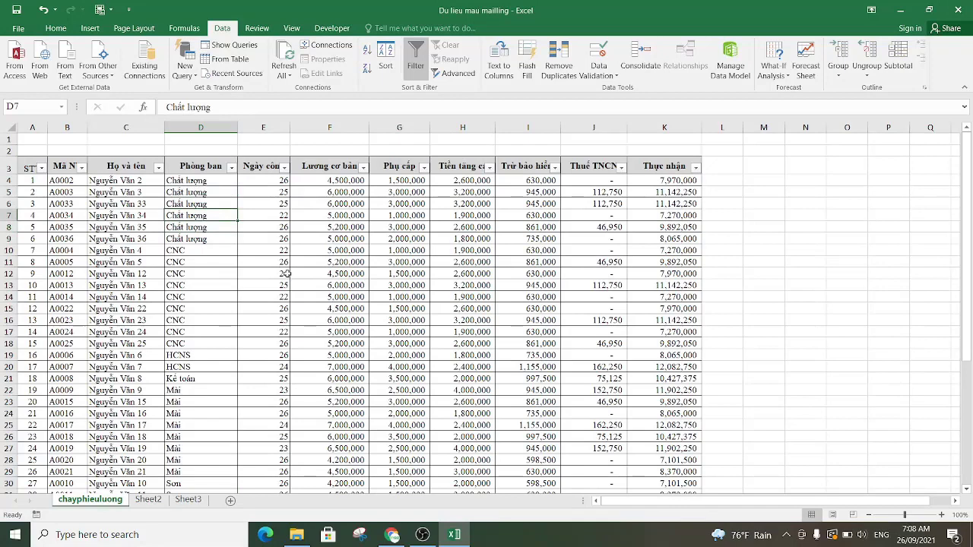
click(203, 183)
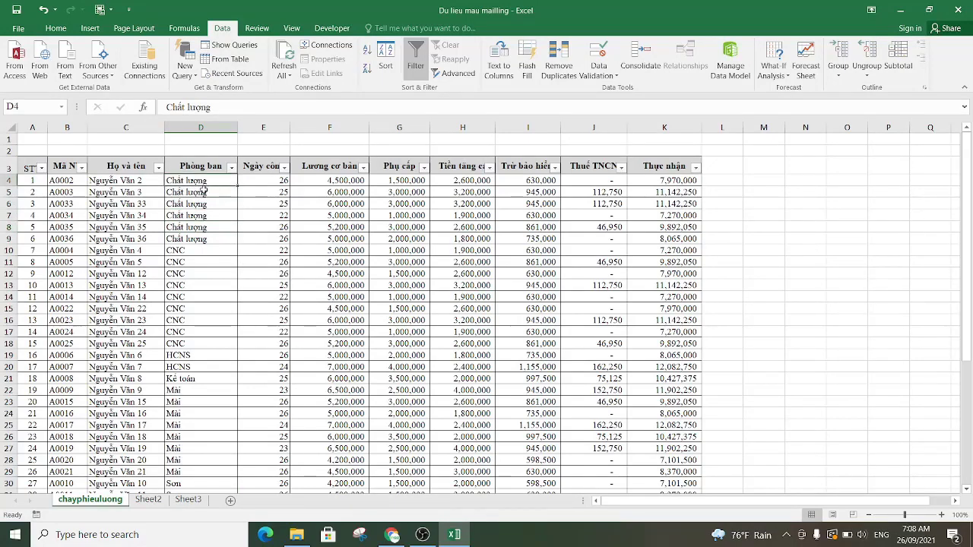
click(196, 252)
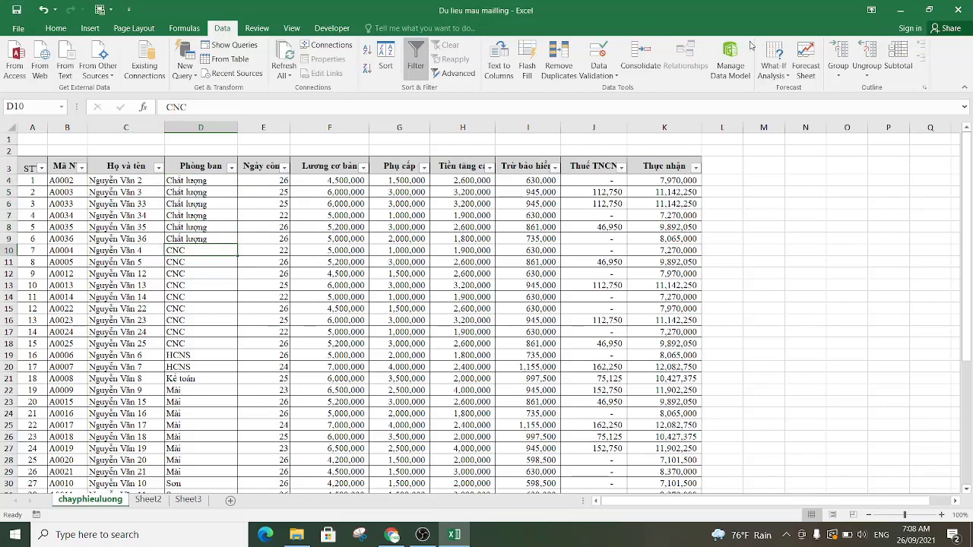
click(959, 11)
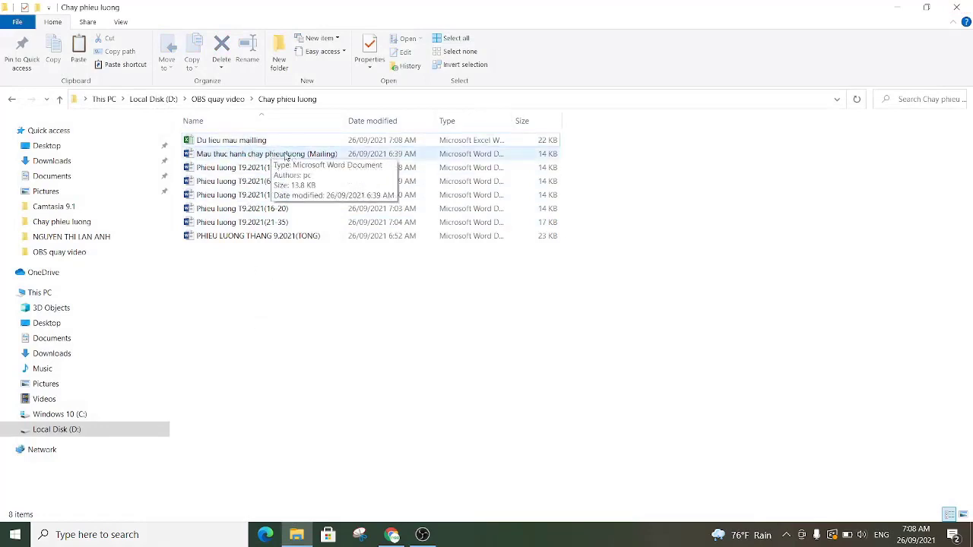
- Open the Mailing payslip template, accept the SQL prompt, and clear the sample employee details
double_click(286, 155)
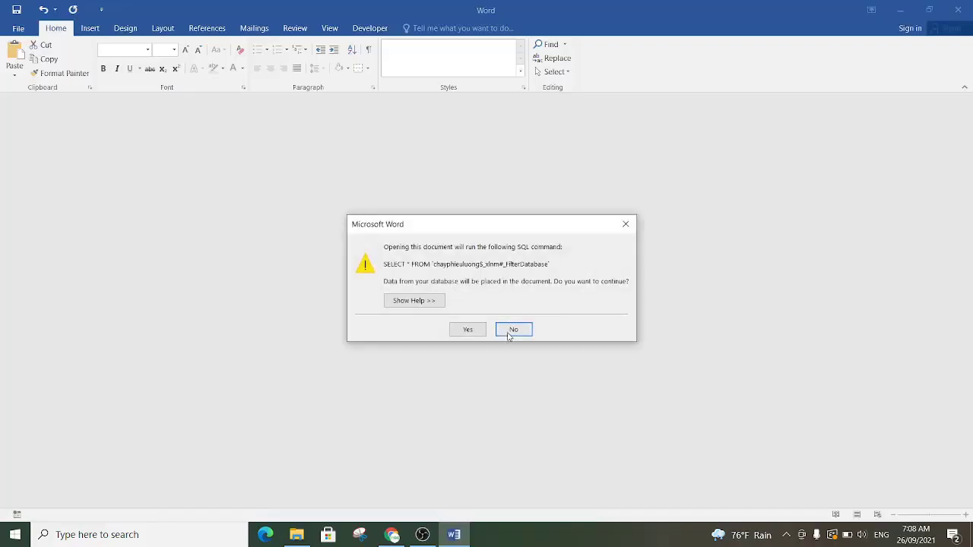
click(509, 328)
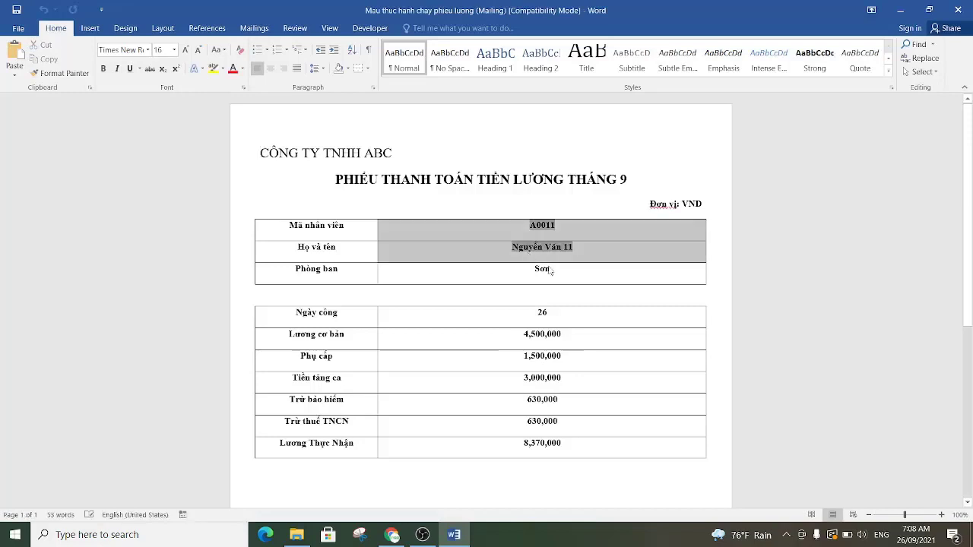
drag(497, 234, 557, 270)
key(BackSpace)
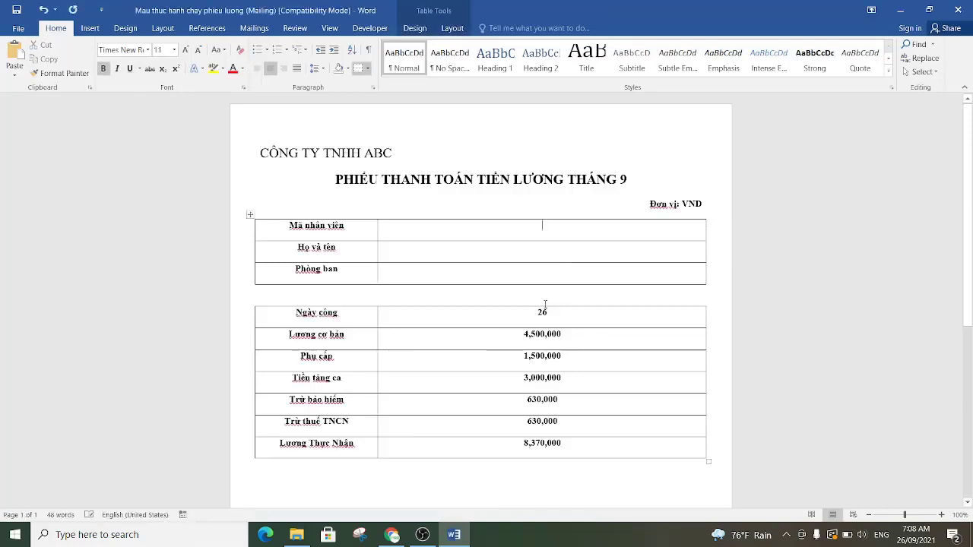
- Clear the sample amounts from the second table and bring up Select Recipients under Mailings
drag(531, 310, 559, 442)
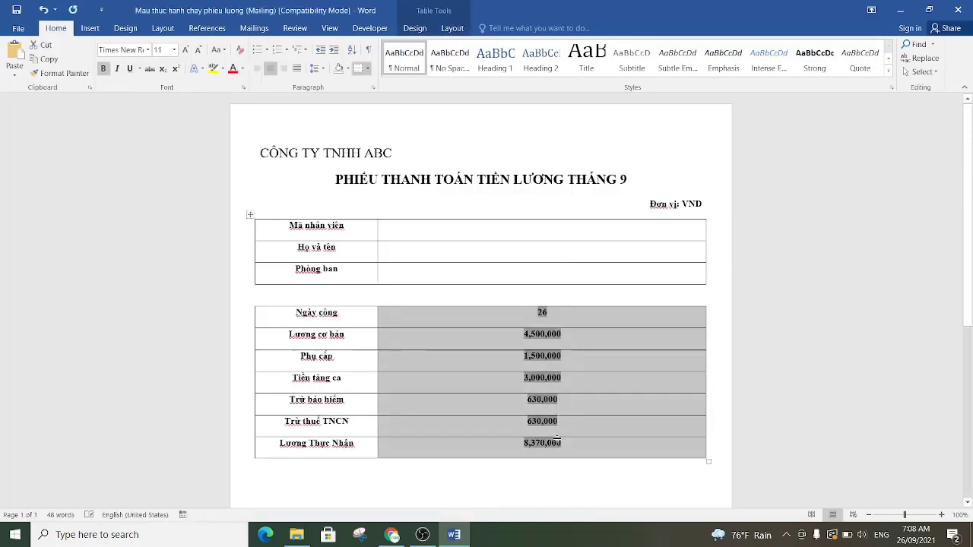
key(BackSpace)
scroll(534, 345, down, 1)
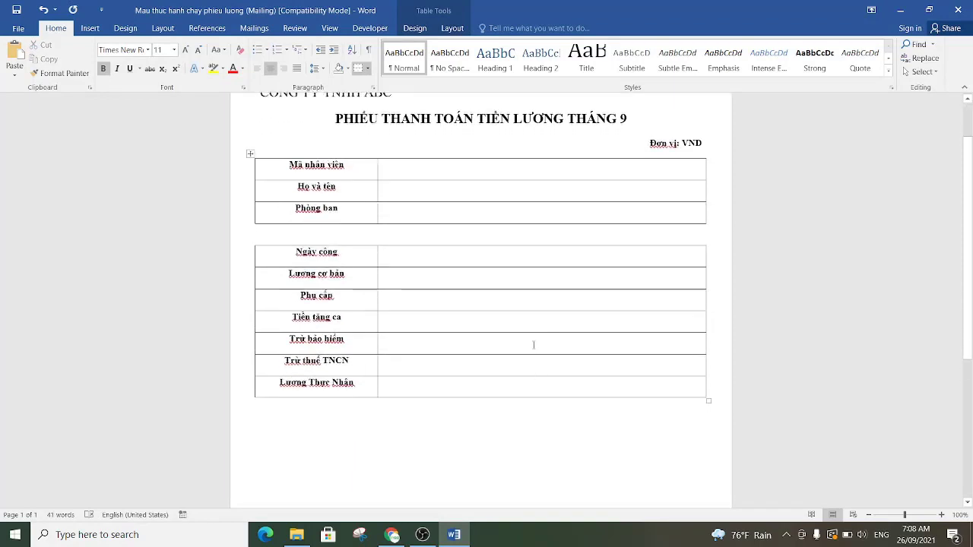
scroll(533, 345, up, 1)
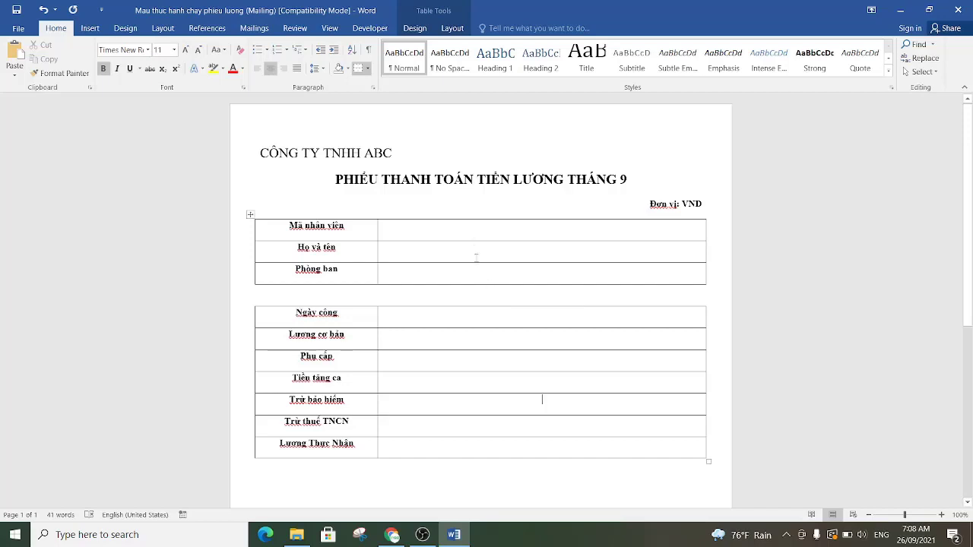
click(255, 29)
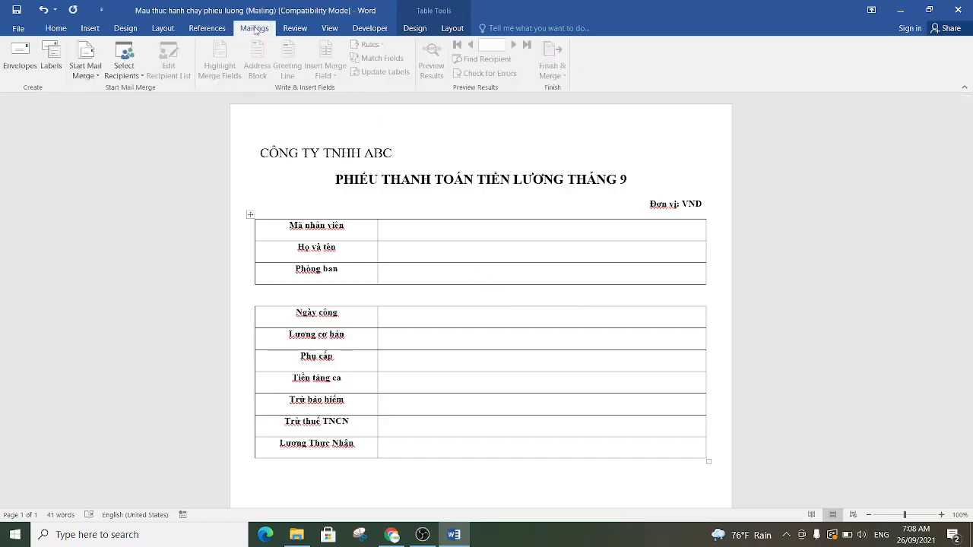
click(132, 76)
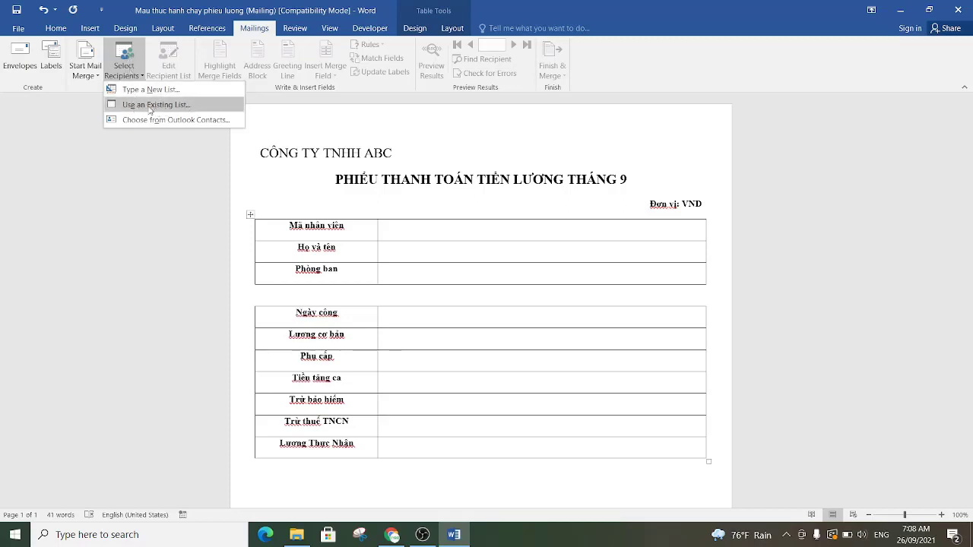
- Use the existing list Du lieu mau mailling from D:\OBS quay video\Chay phieu luong
click(160, 105)
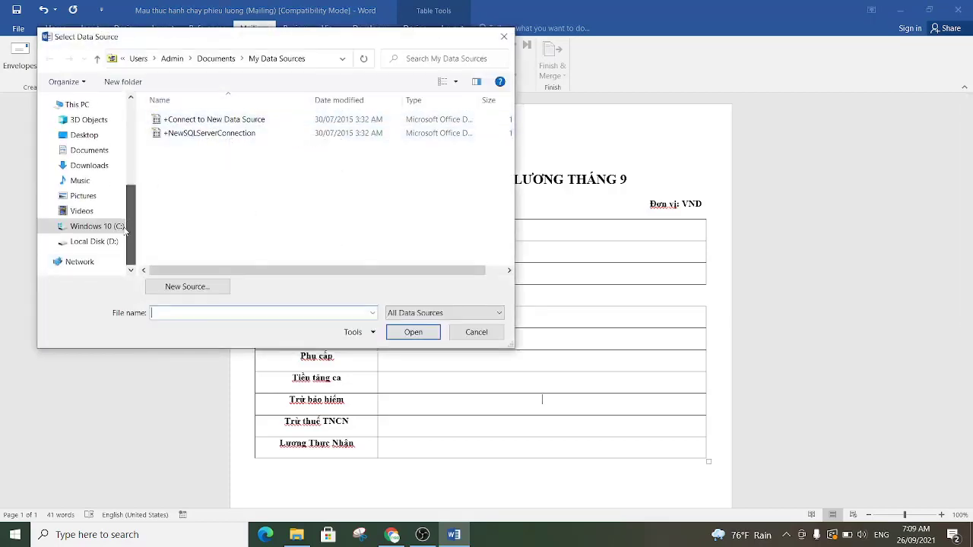
scroll(110, 237, down, 1)
click(105, 241)
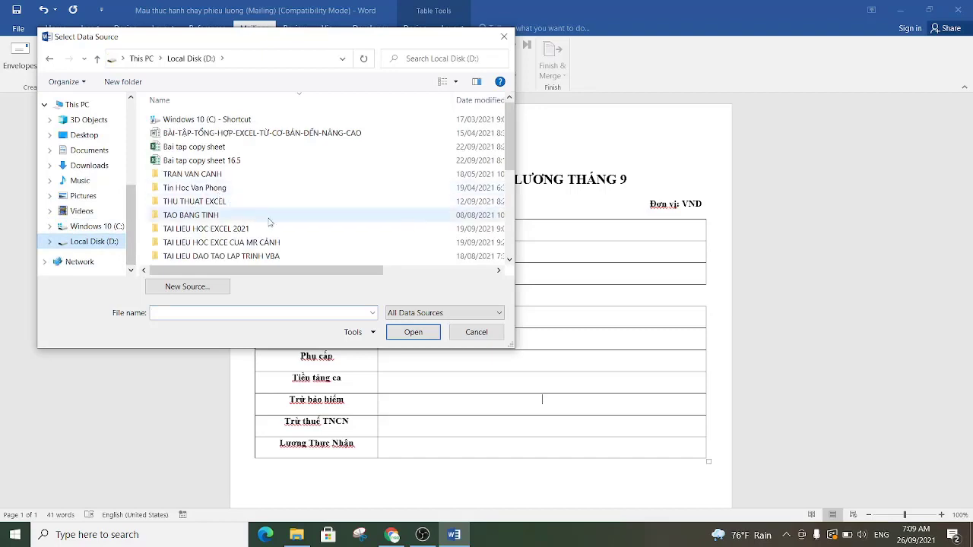
scroll(365, 129, down, 2)
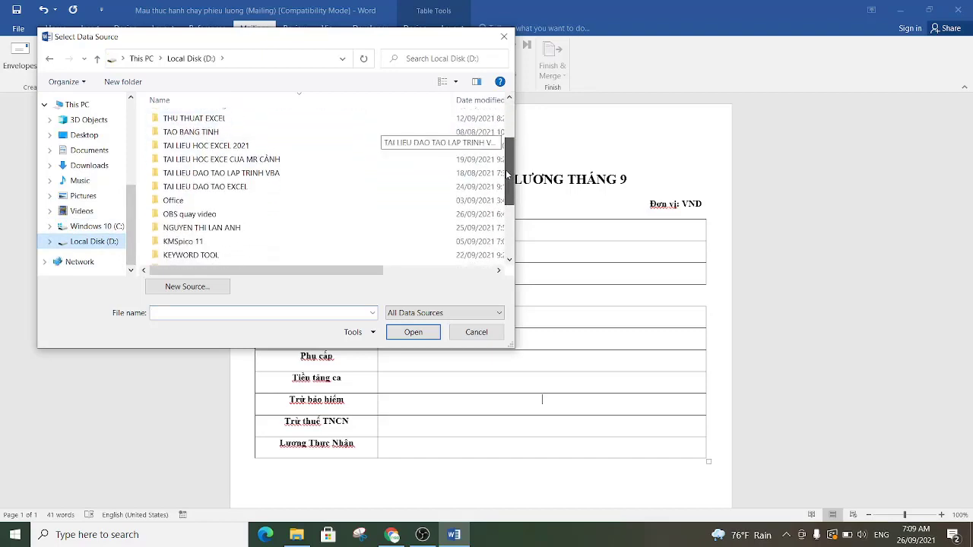
double_click(217, 214)
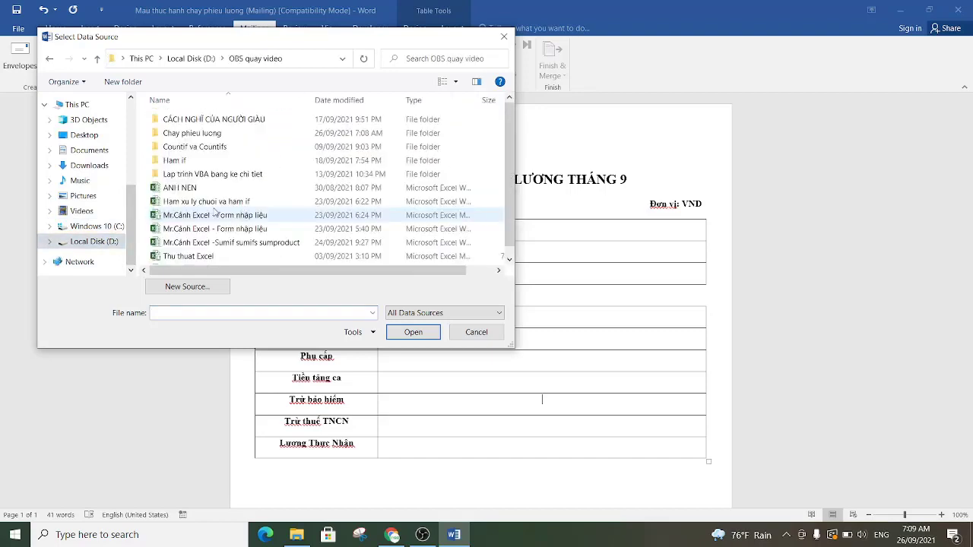
double_click(220, 132)
click(225, 122)
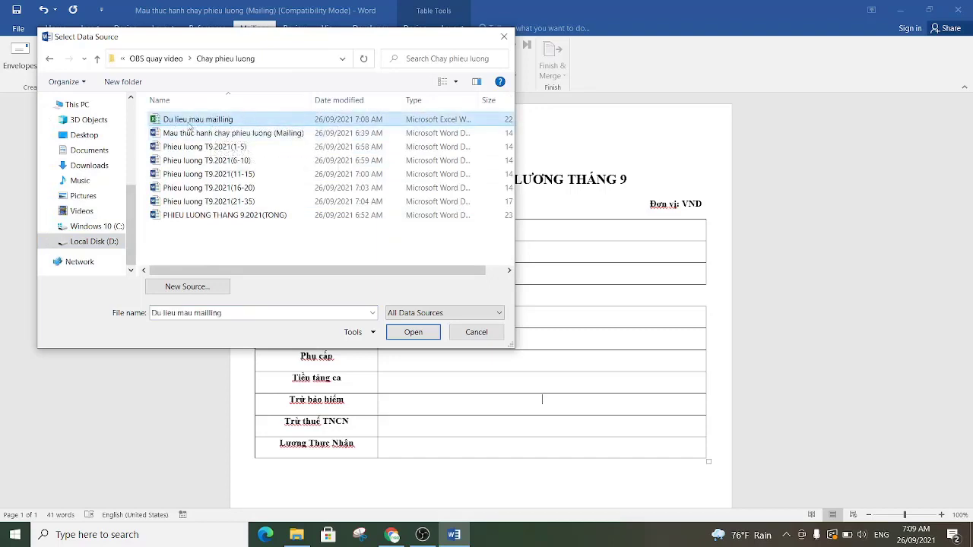
click(410, 332)
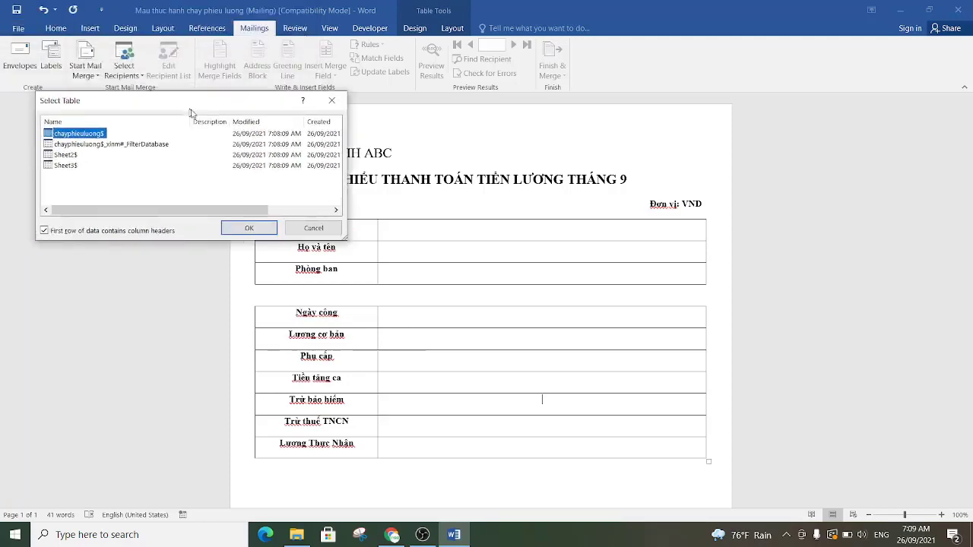
- Select the chayphieuluong$_xlnm#_FilterDatabase table, with column headers in the first row, as recipients
click(135, 157)
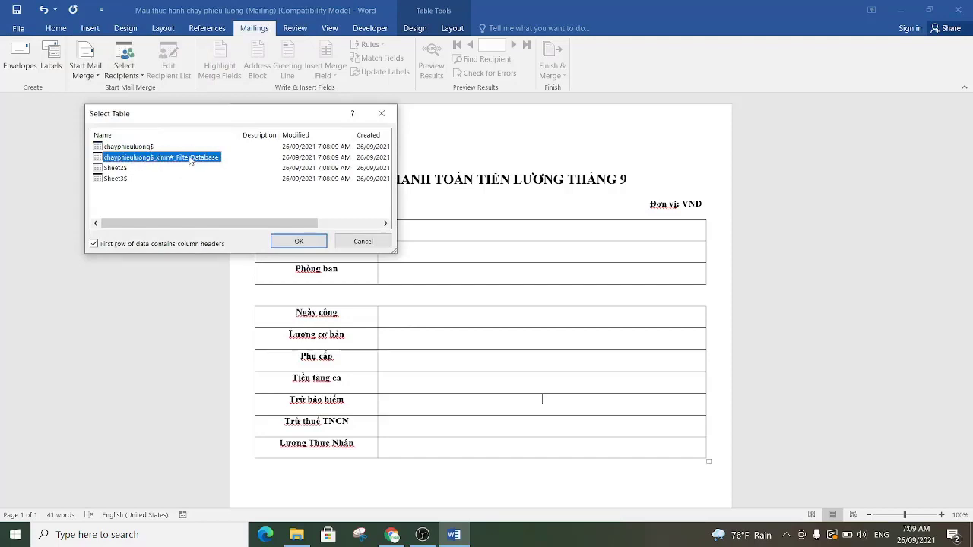
click(126, 147)
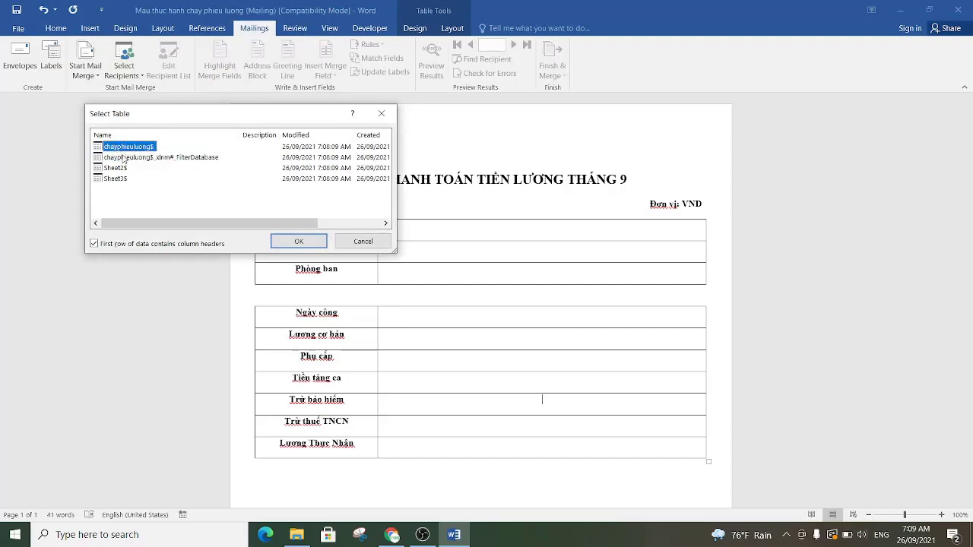
click(127, 157)
click(124, 149)
click(125, 157)
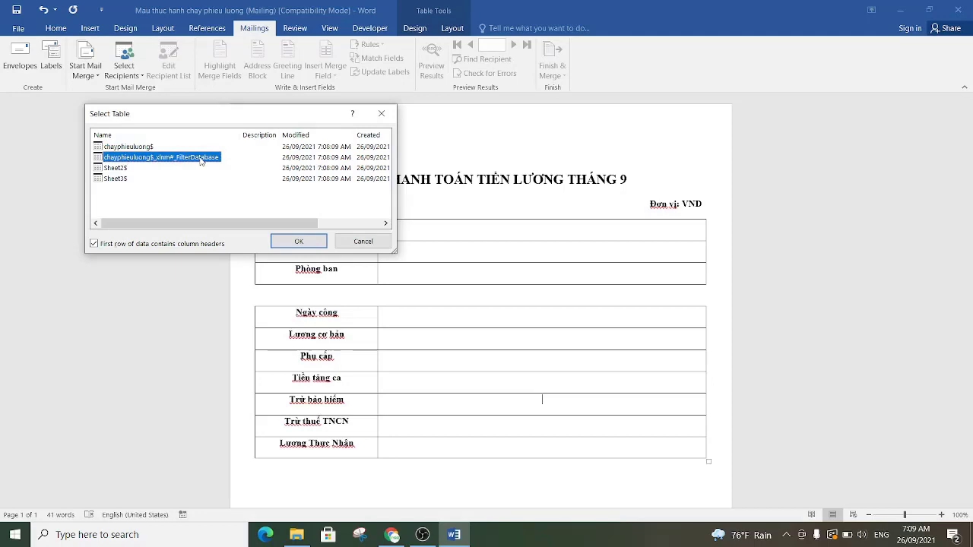
click(298, 245)
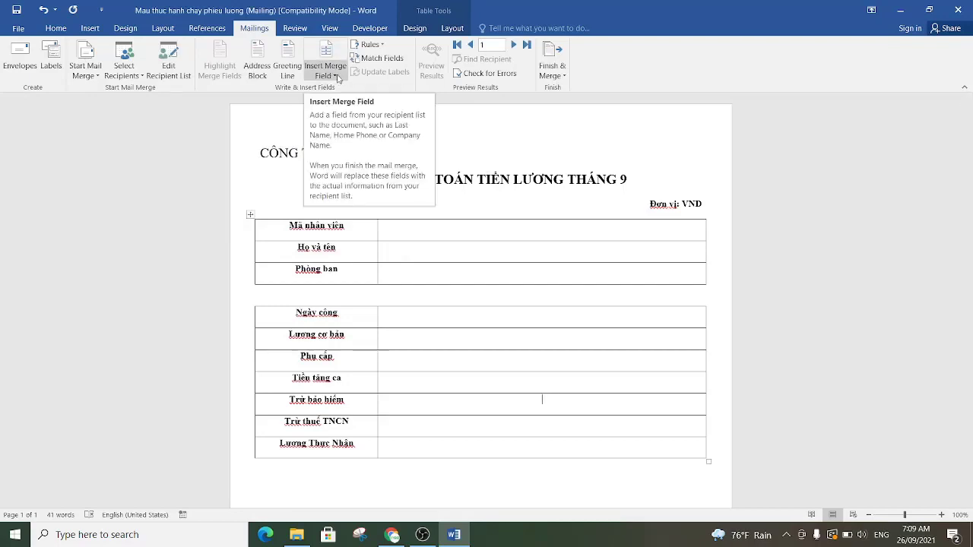
- Show the Insert Merge Field list of salary fields, STT through Thực_nhận
click(337, 77)
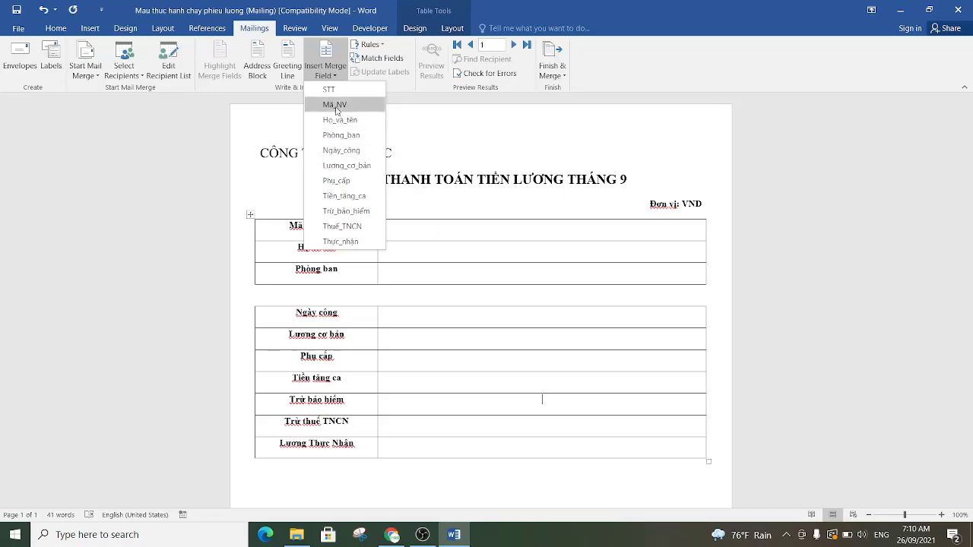
- Insert the Mã_NV field for the employee code, removing a misplaced Phòng_ban field
click(494, 233)
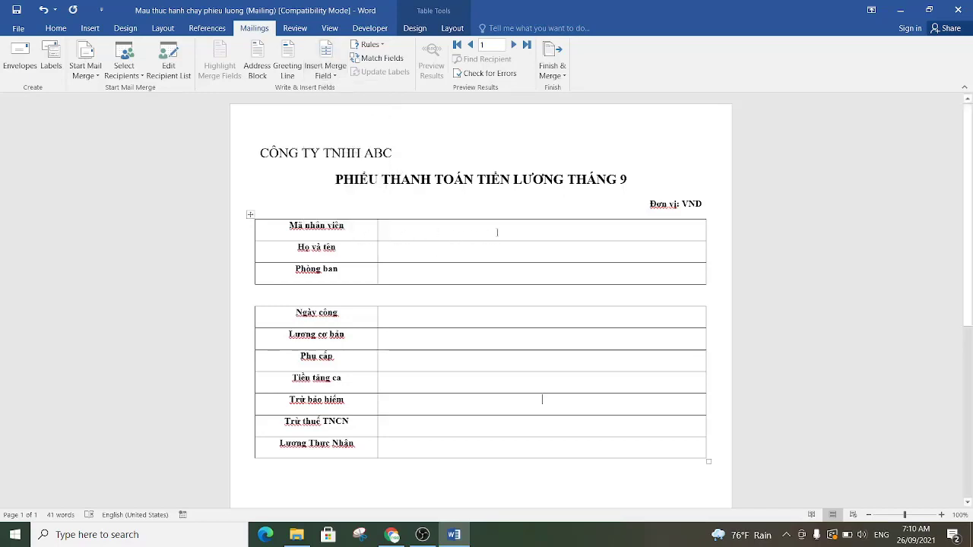
click(326, 75)
click(337, 104)
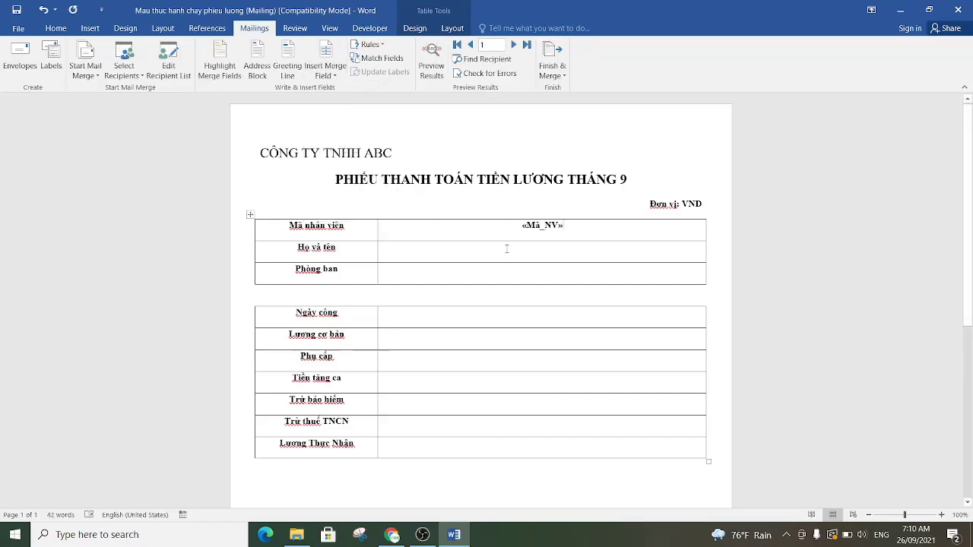
click(325, 69)
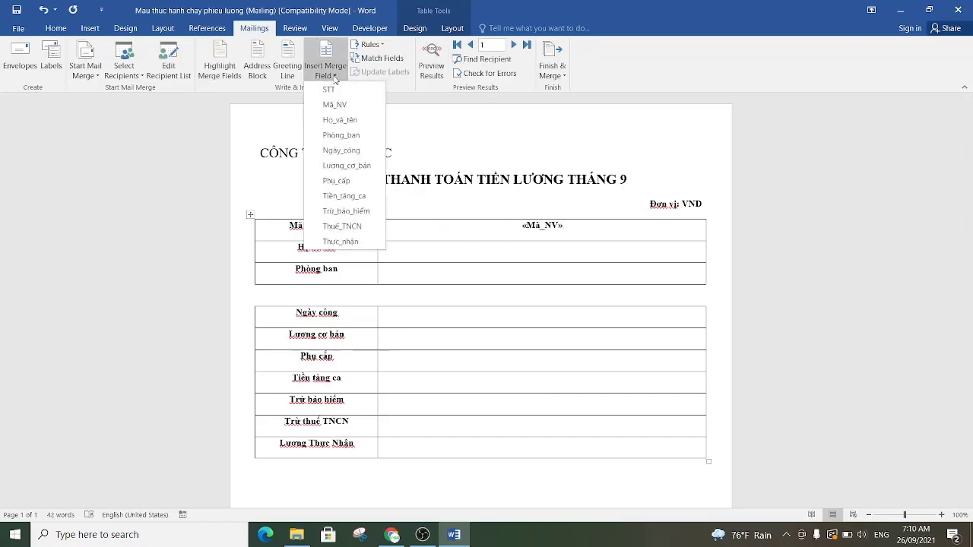
click(346, 137)
drag(584, 249, 497, 248)
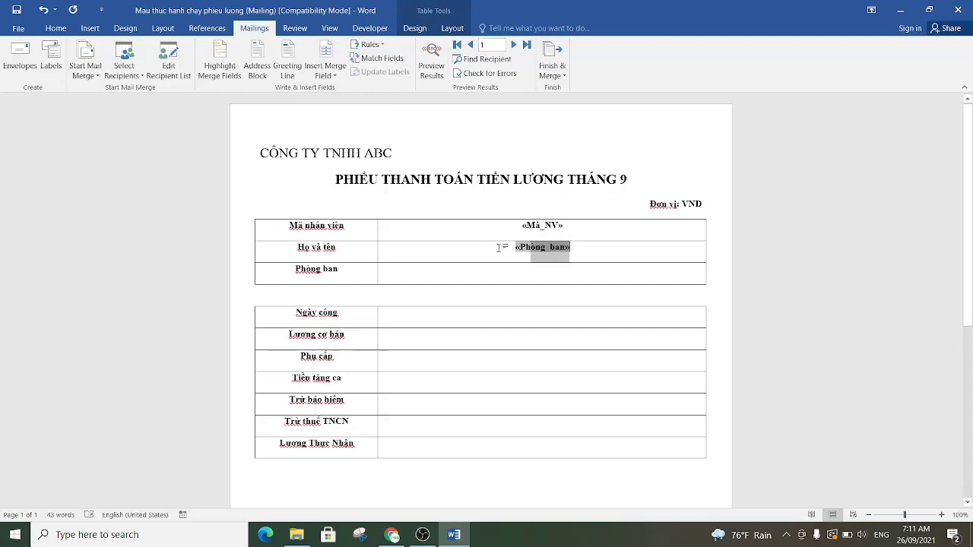
key(Delete)
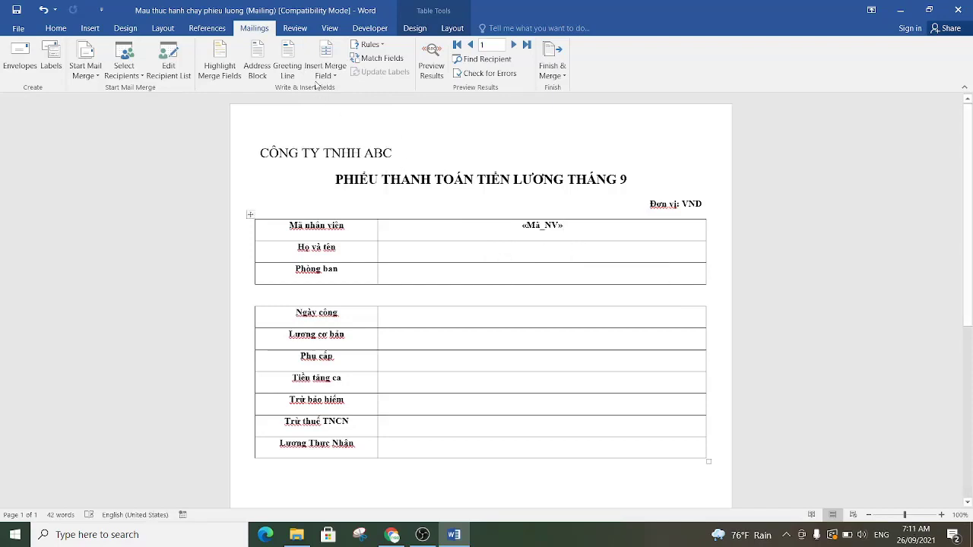
- Insert Họ_và_tên, Phòng_ban and Ngày_công fields in the name, department and working-days rows
click(335, 76)
click(350, 122)
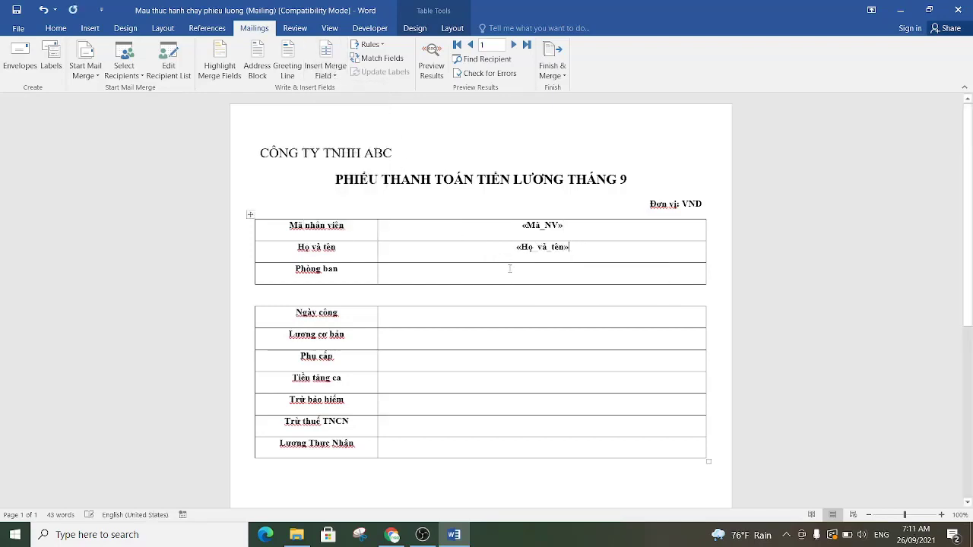
click(325, 70)
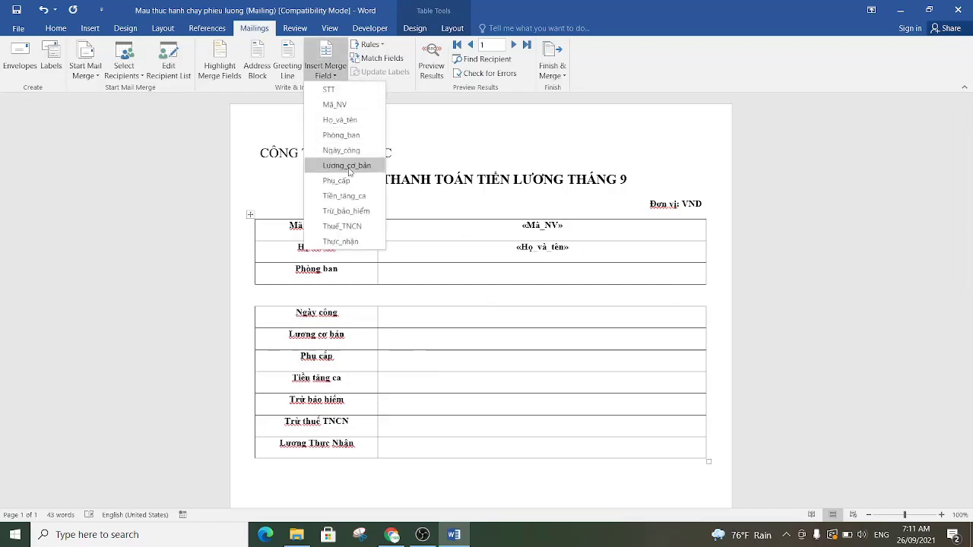
click(341, 136)
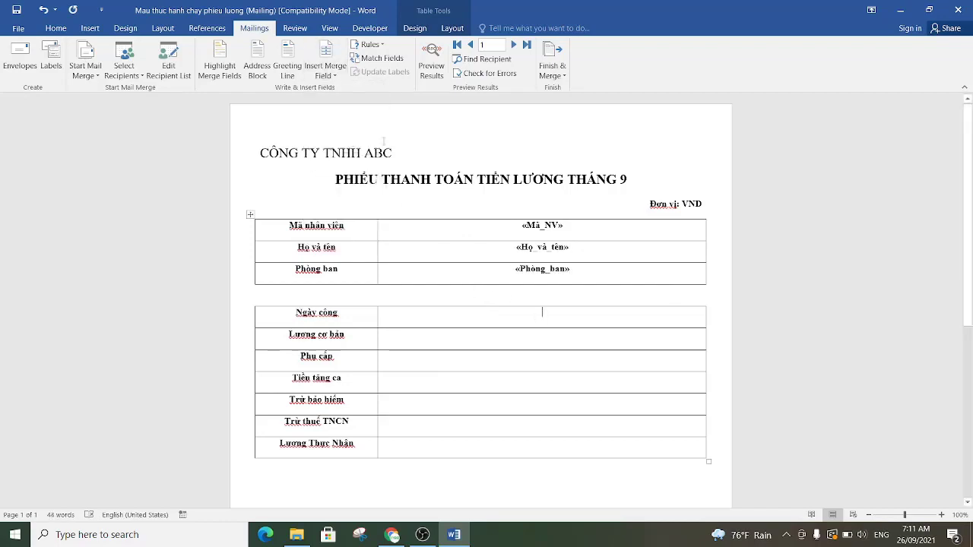
click(337, 72)
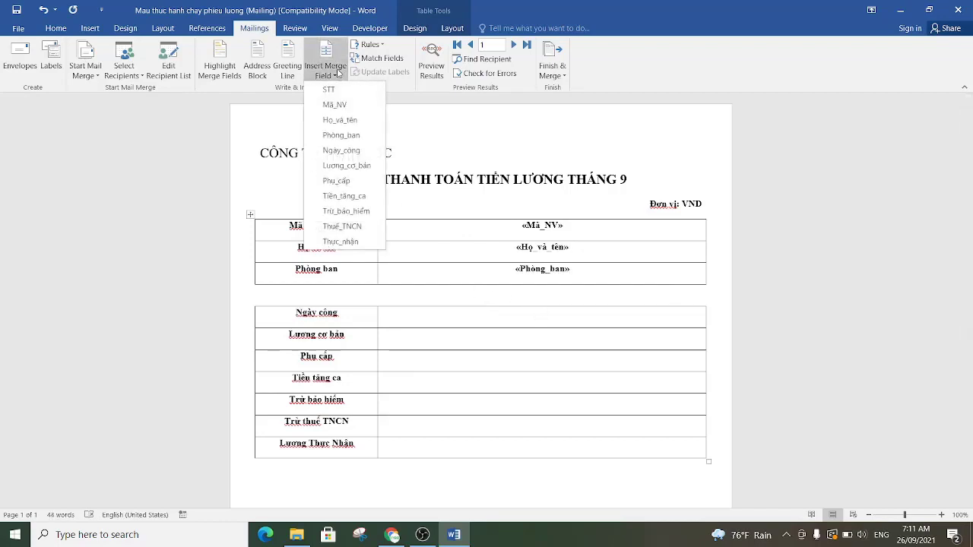
click(341, 151)
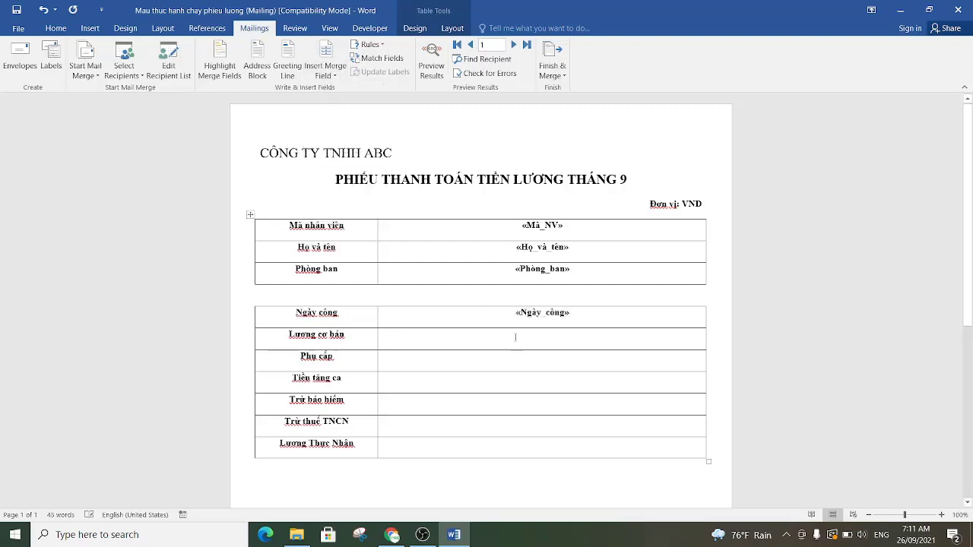
- Insert Lương_cơ_bản, Phụ_cấp and Tiền_tăng_ca fields in the base salary, allowance and overtime rows
click(327, 73)
click(343, 166)
click(327, 73)
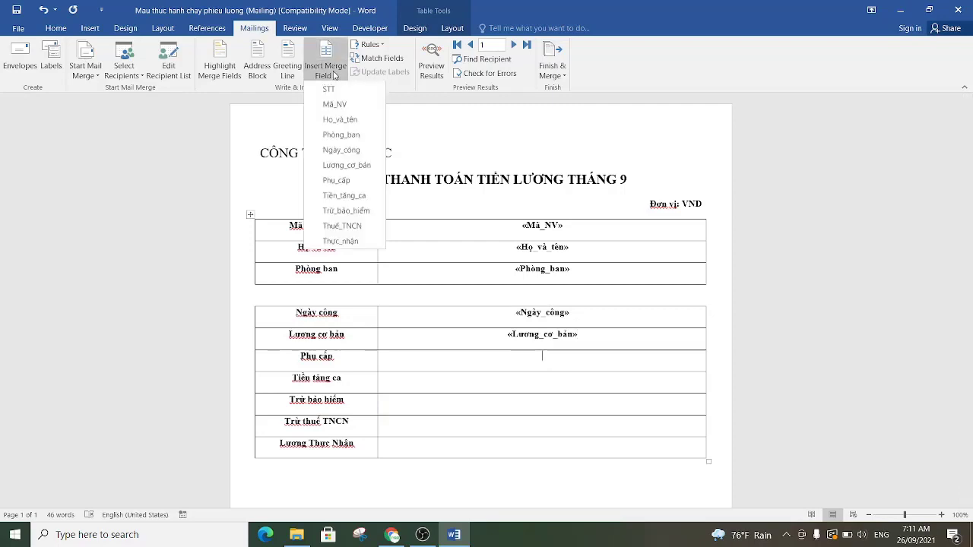
click(343, 183)
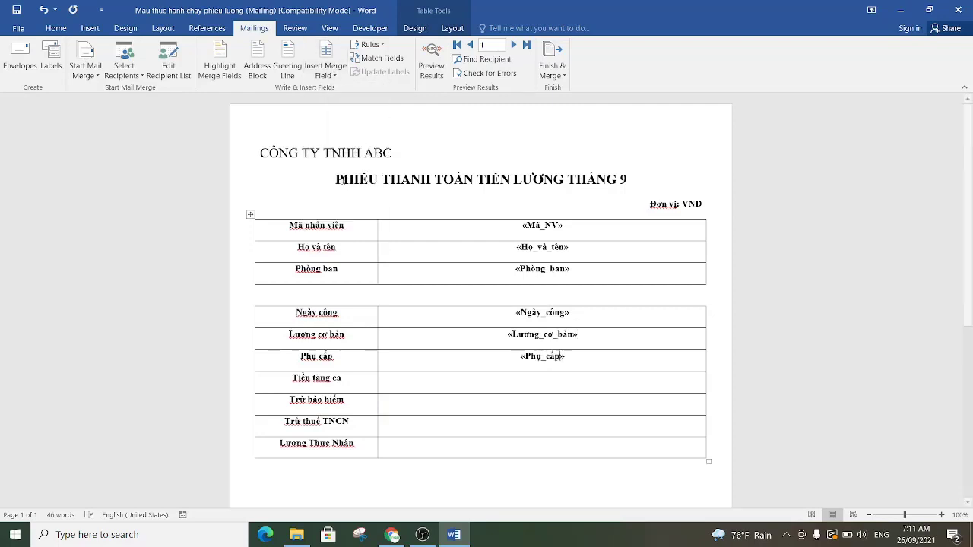
click(325, 73)
click(350, 201)
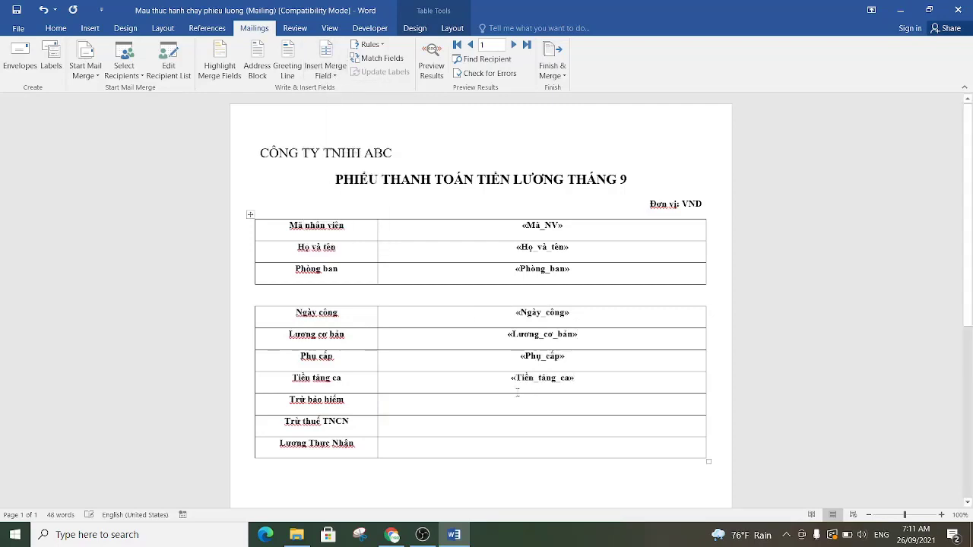
- Insert Trừ_bảo_hiểm, Thuế_TNCN and Thực_nhận fields in the insurance, tax and net pay rows
click(339, 76)
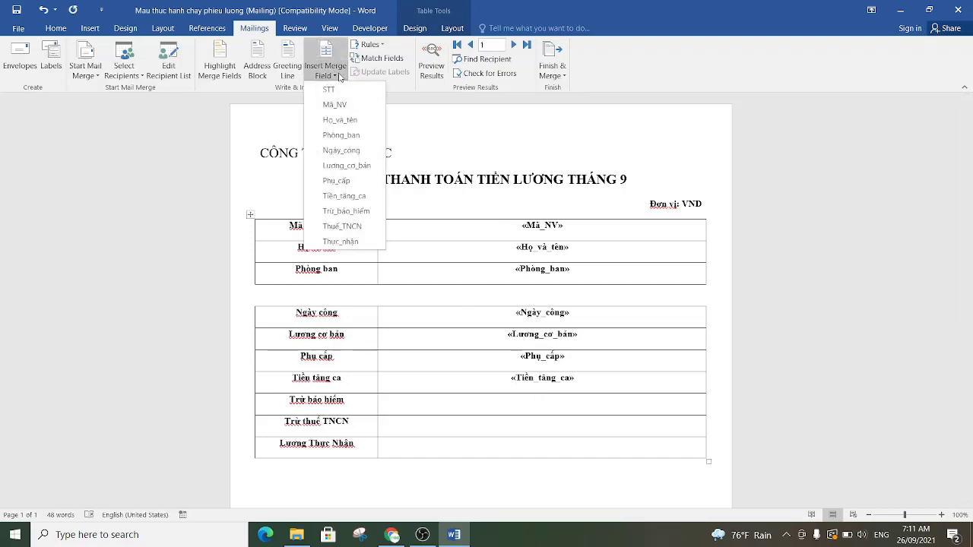
click(346, 211)
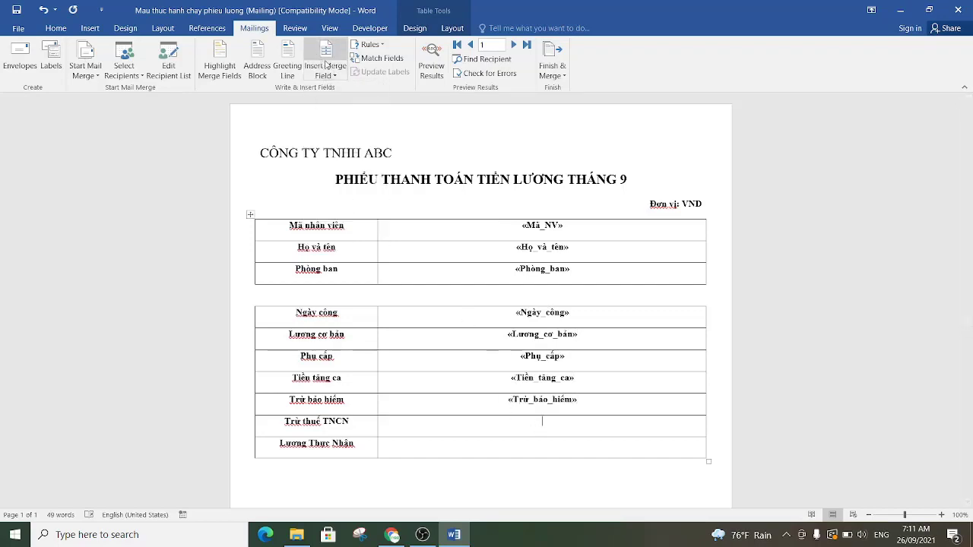
click(325, 73)
click(350, 226)
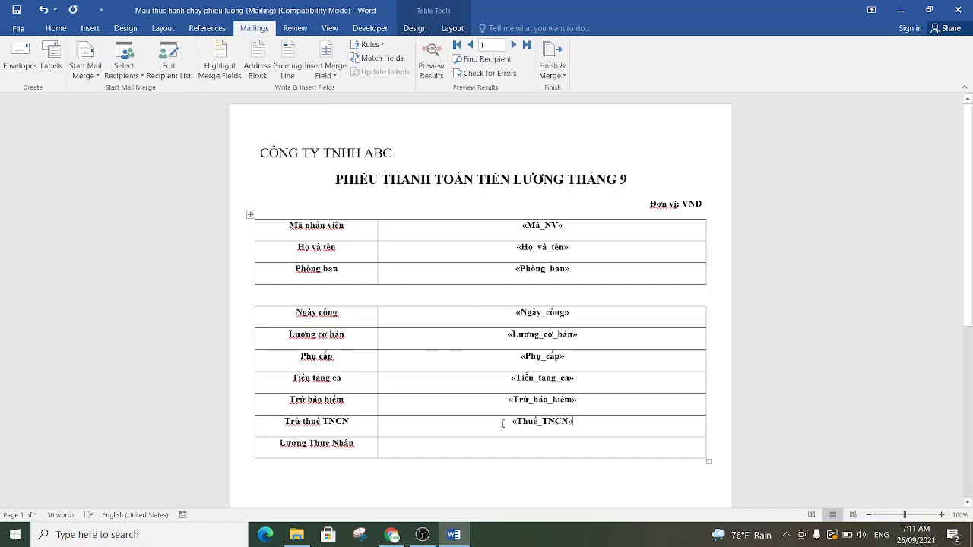
click(327, 72)
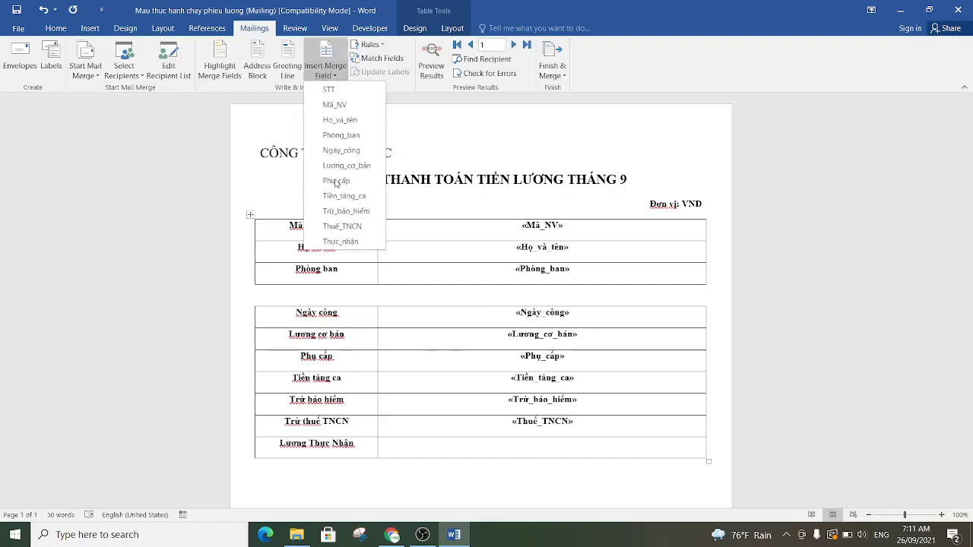
click(346, 241)
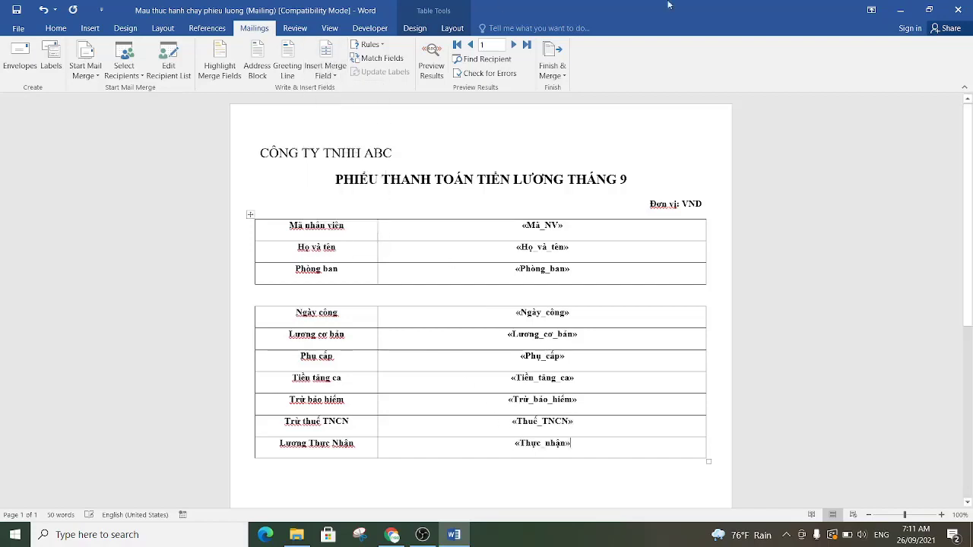
click(428, 67)
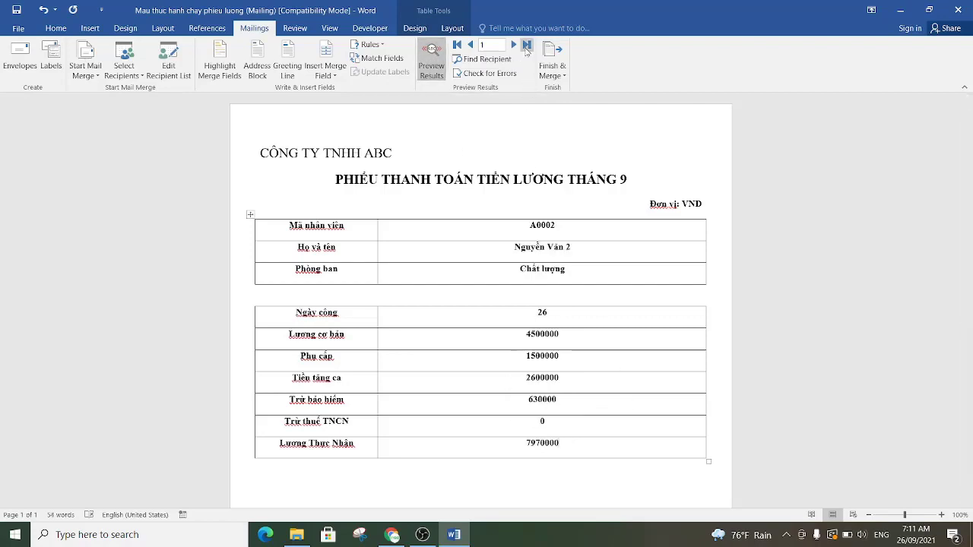
click(527, 46)
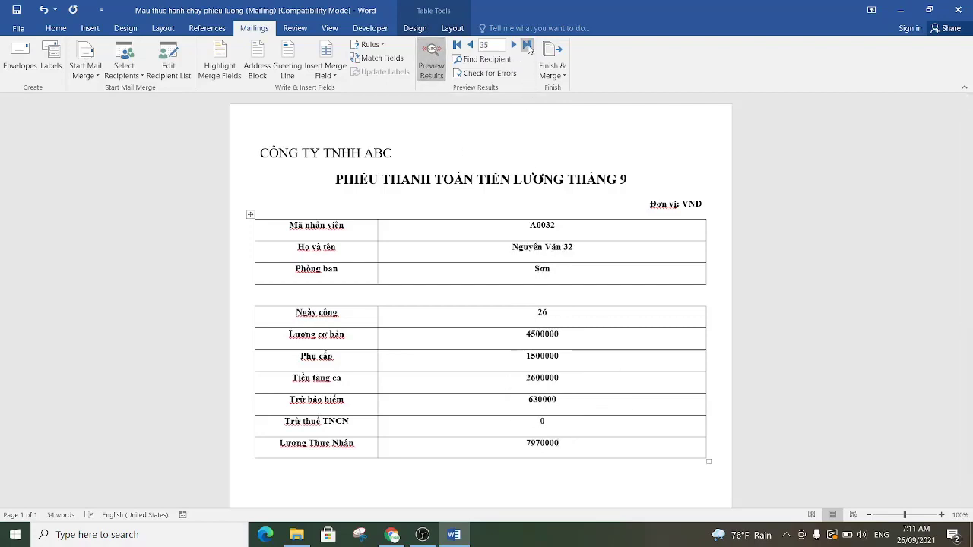
click(457, 46)
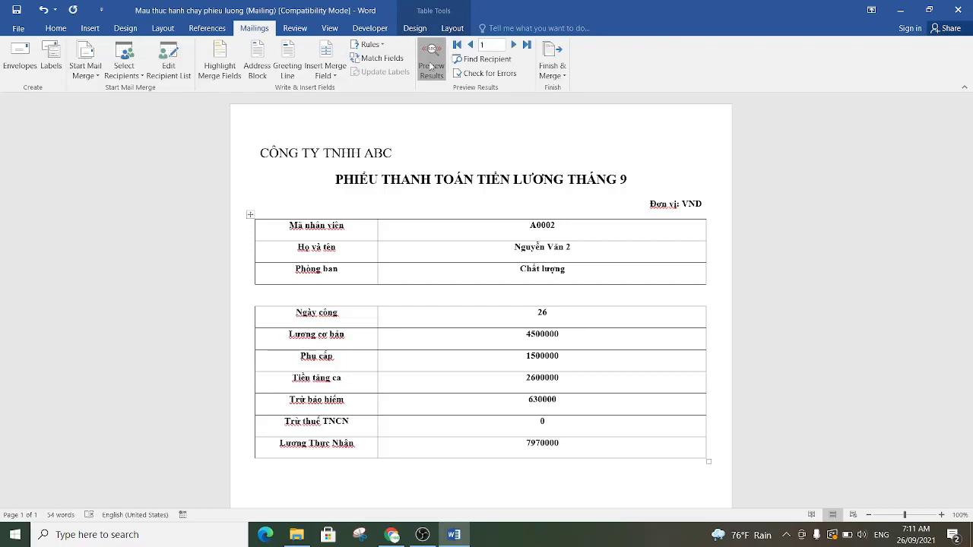
click(430, 67)
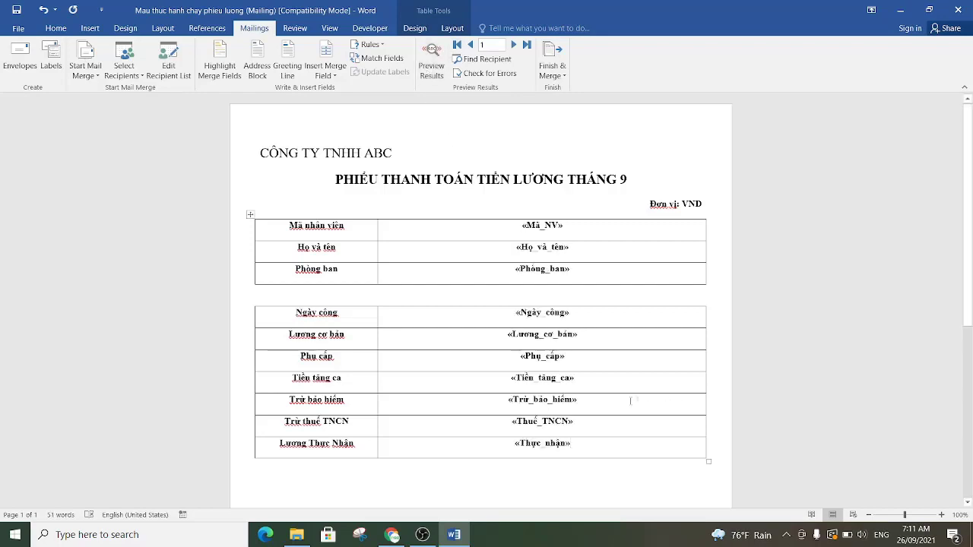
- Add the \#,### number format to the Lương_cơ_bản and Phụ_cấp field codes
click(544, 334)
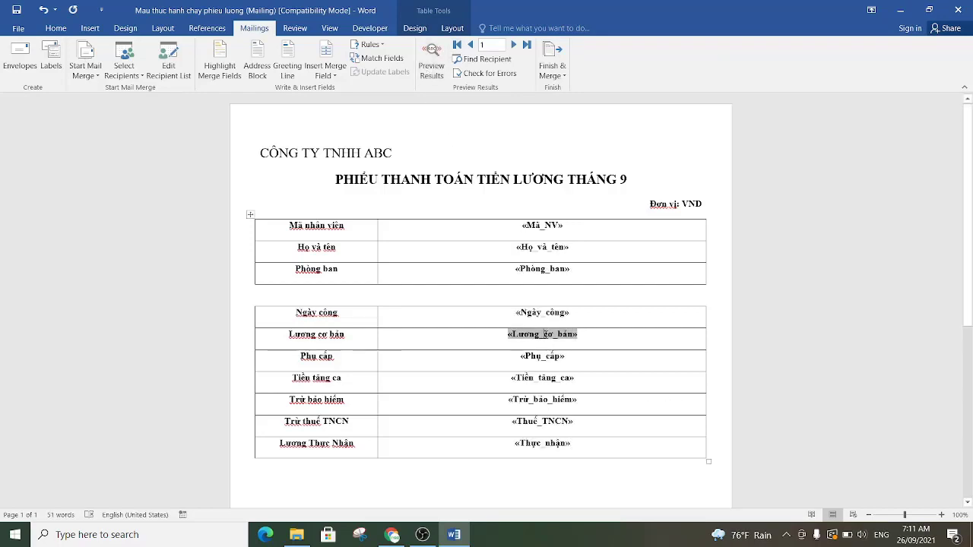
right_click(544, 335)
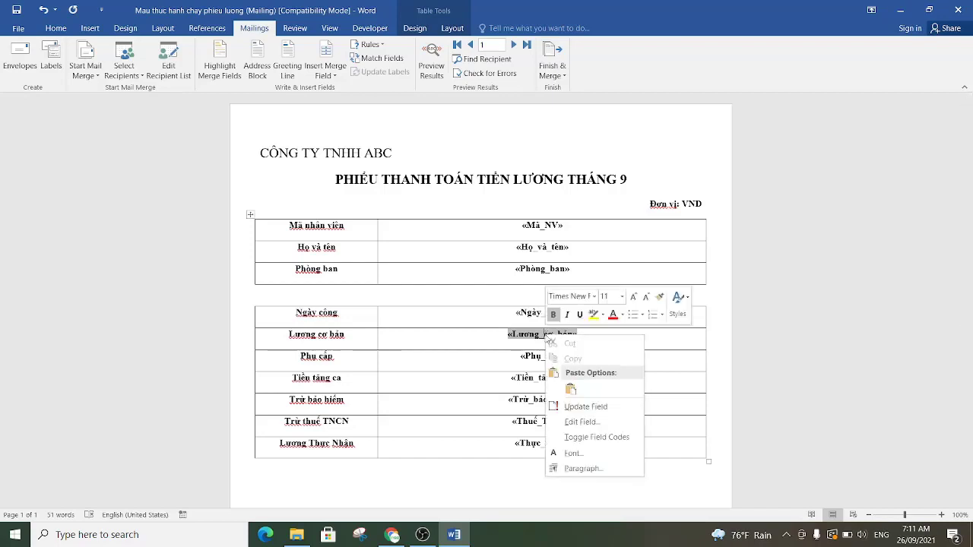
click(600, 436)
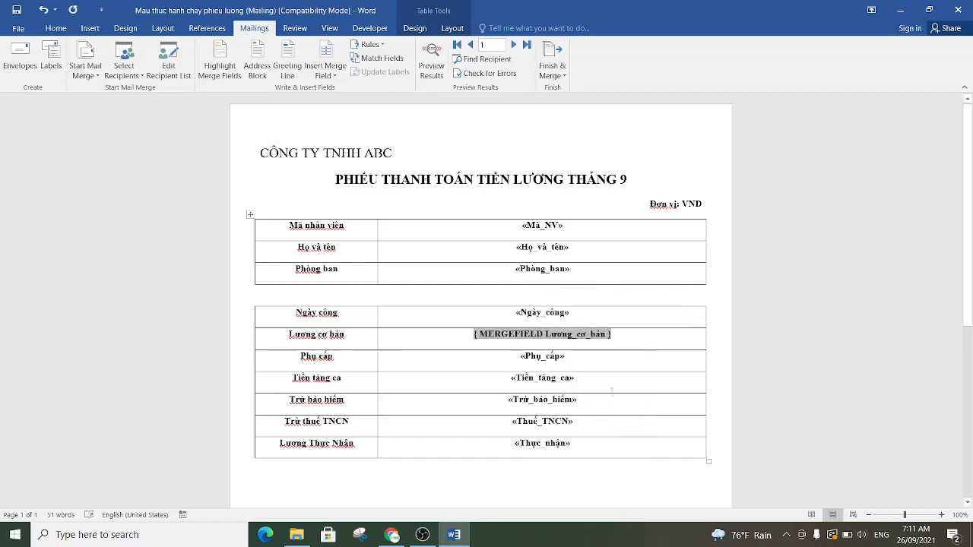
text(\)
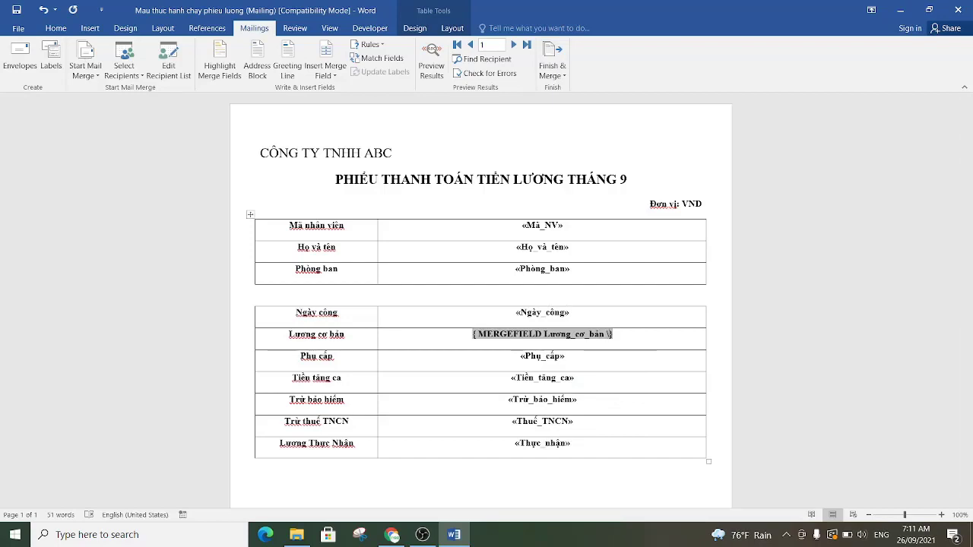
text(#)
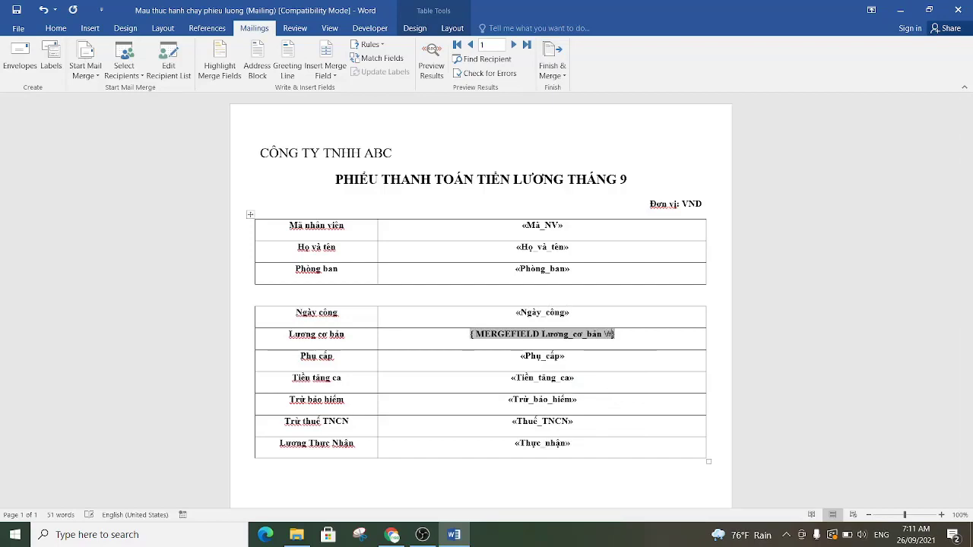
text(,)
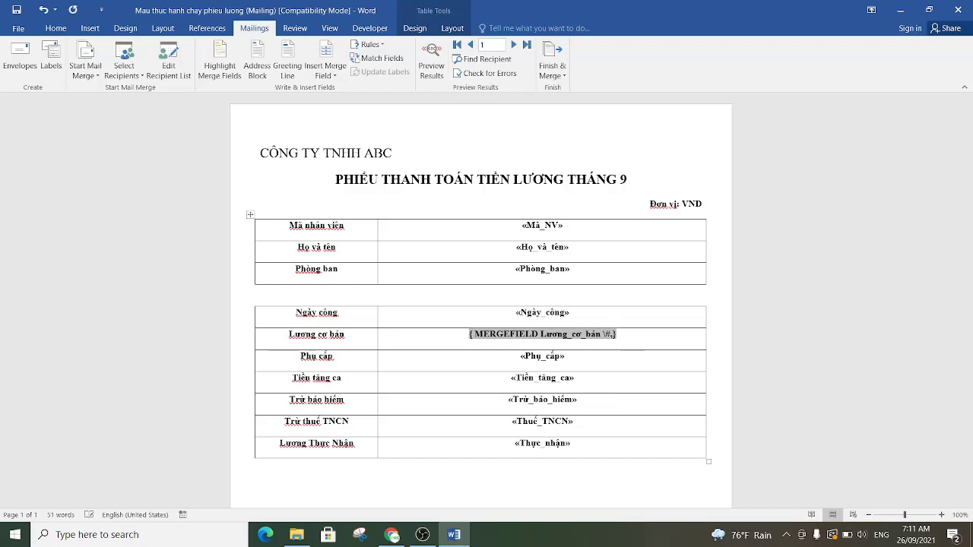
text(###)
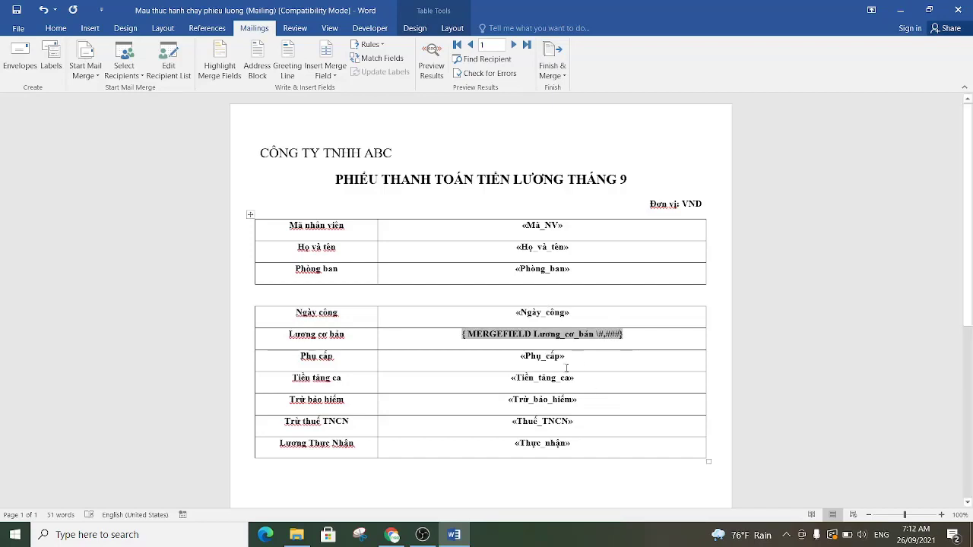
click(546, 355)
right_click(547, 355)
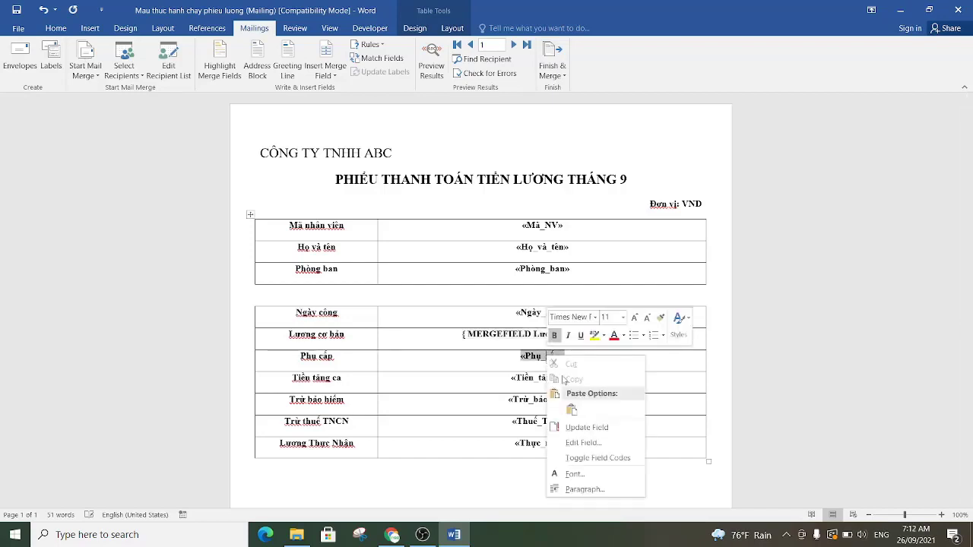
click(597, 458)
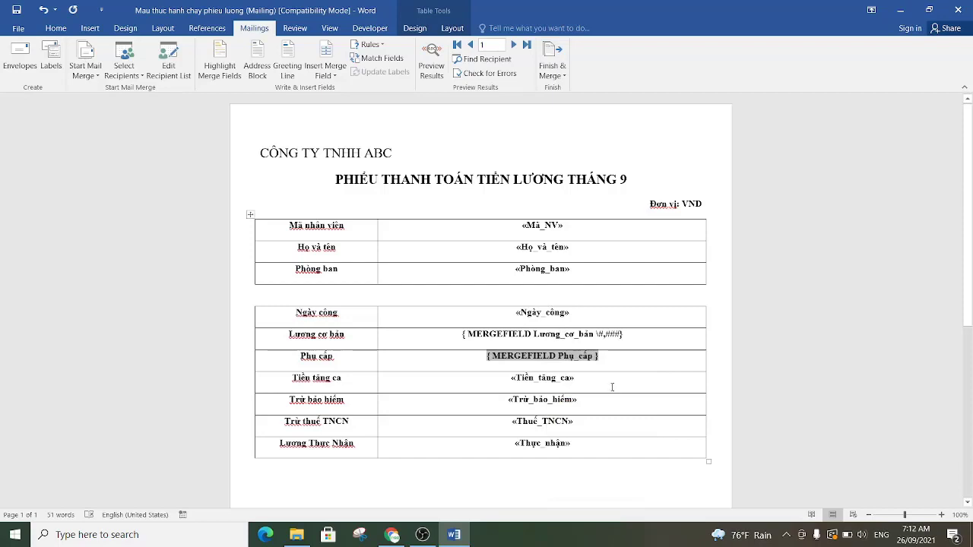
text(\)
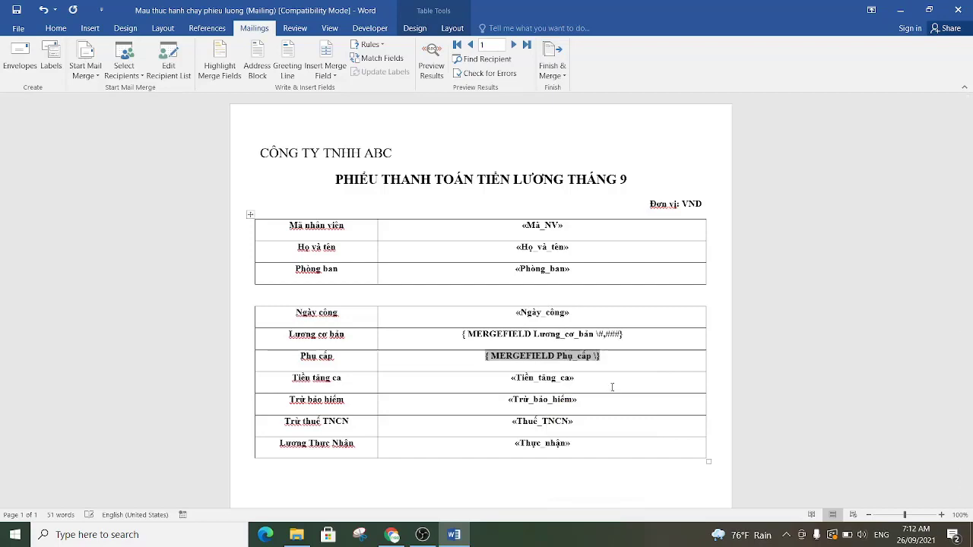
text(#,)
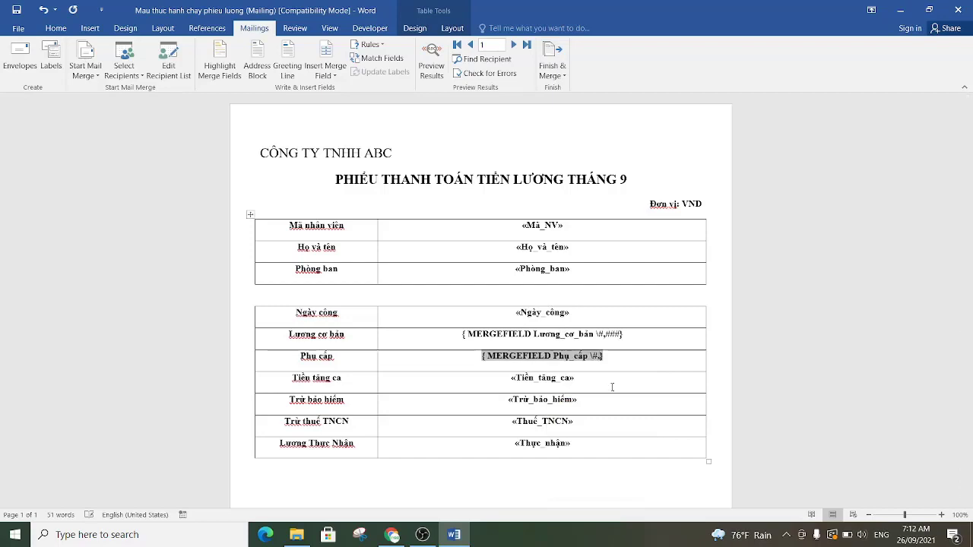
text(###)
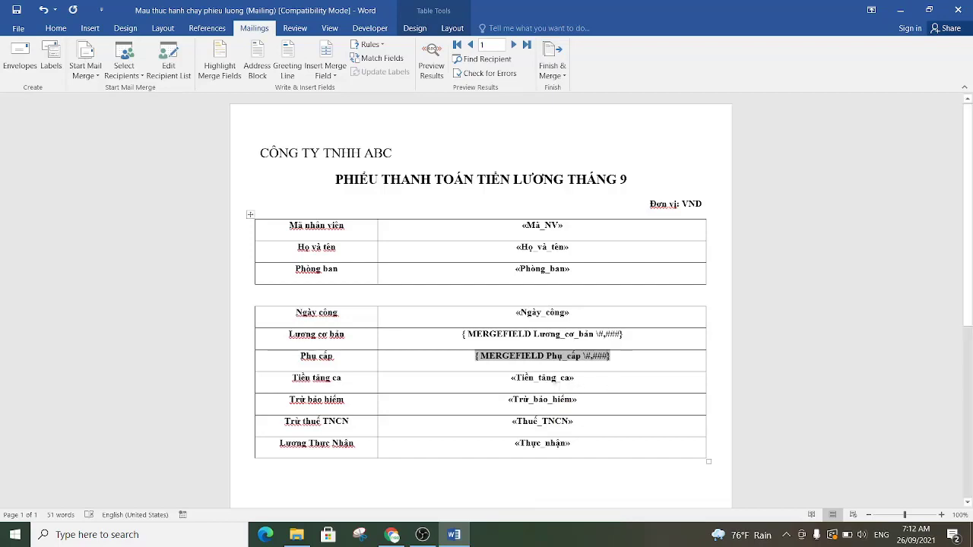
- Add the \#,### number format to the Tiền_tăng_ca and Trừ_bảo_hiểm field codes
right_click(563, 377)
click(596, 341)
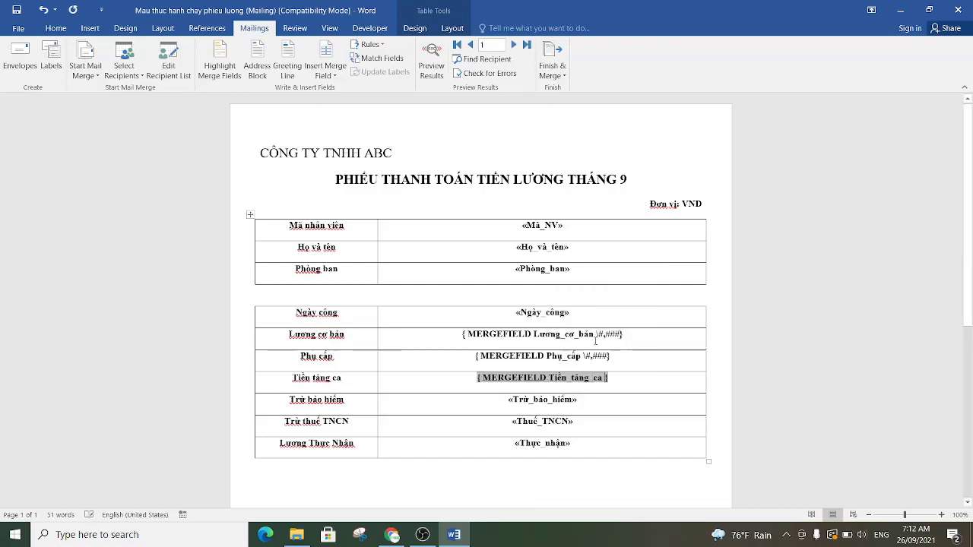
text(\)
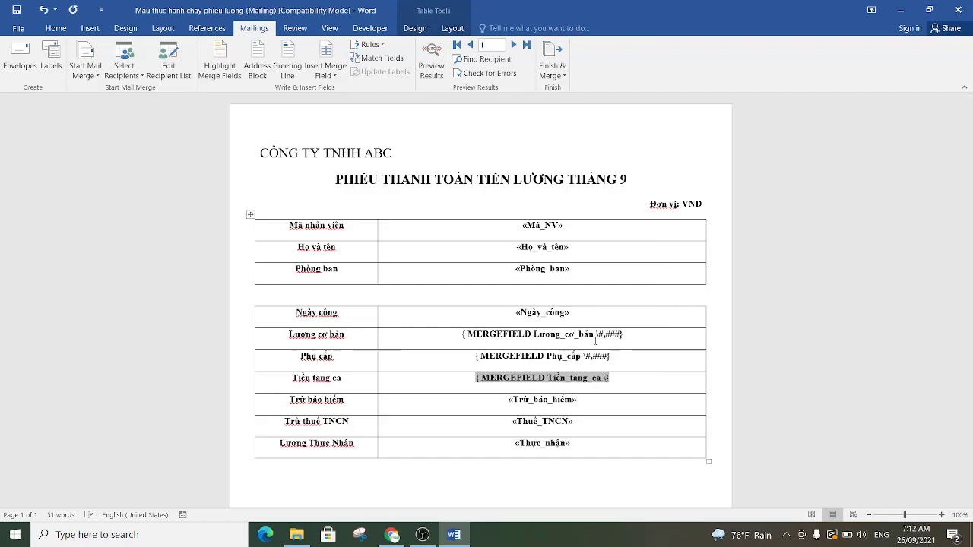
text(#,)
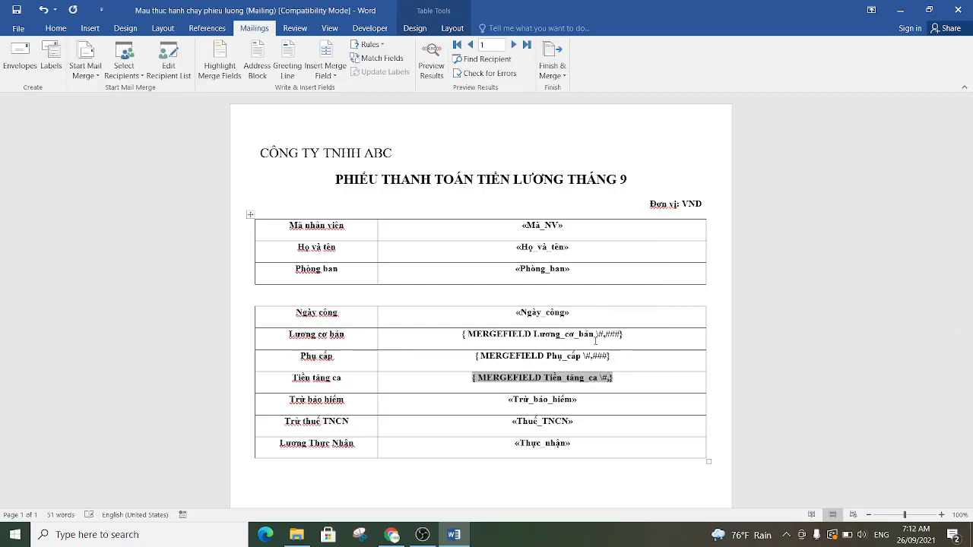
text(###)
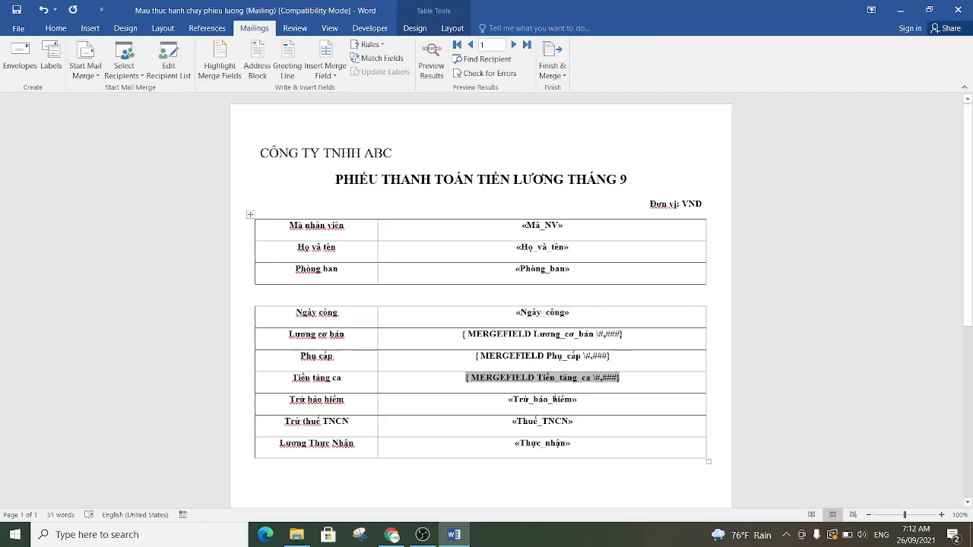
click(549, 401)
right_click(549, 401)
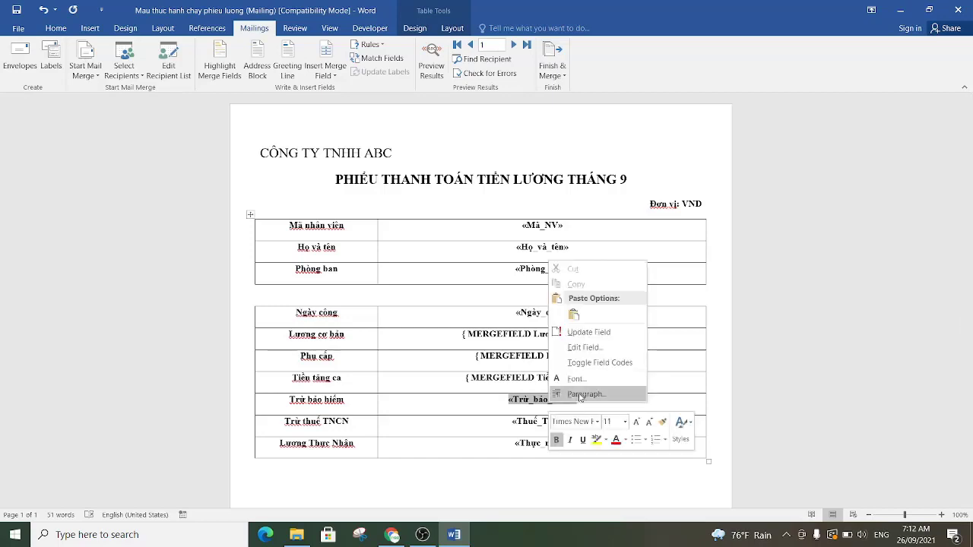
click(601, 368)
text(\)
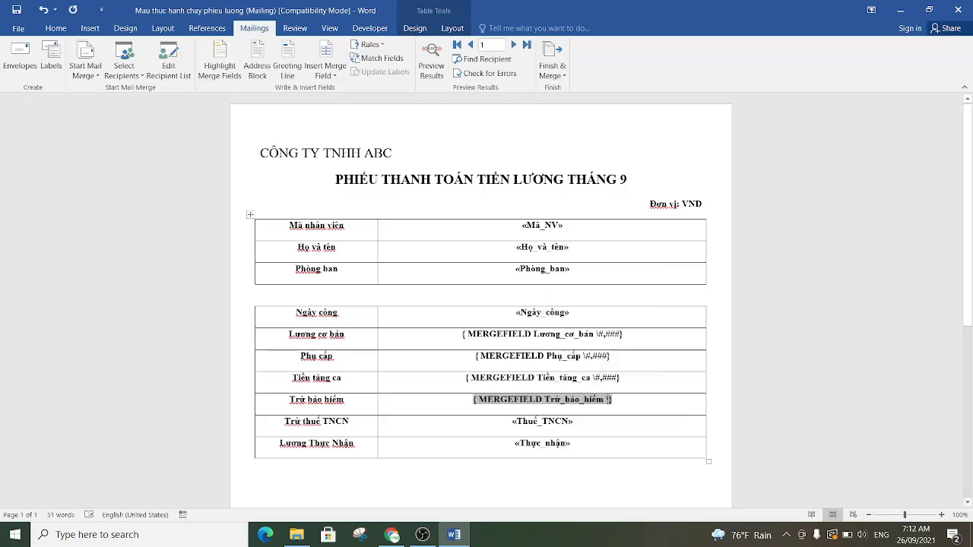
text(#)
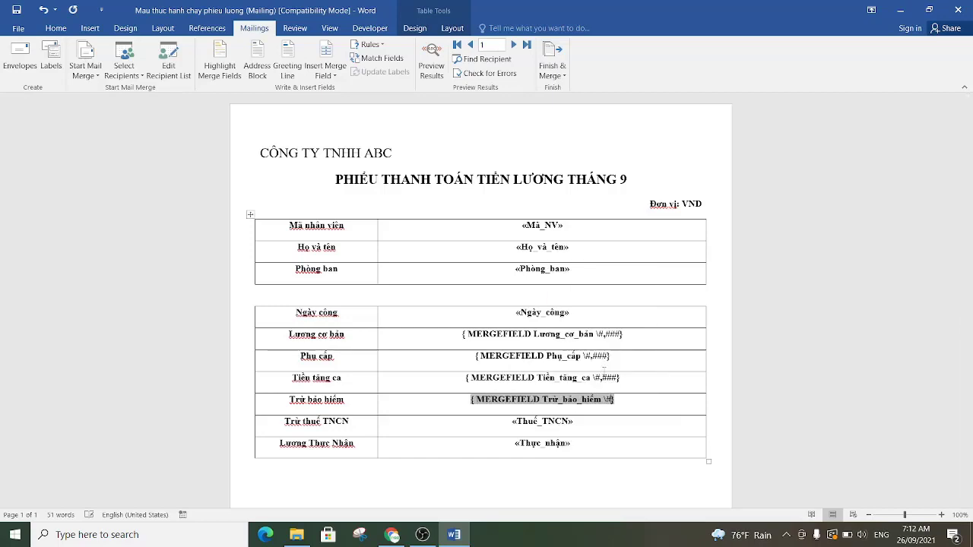
text(,###)
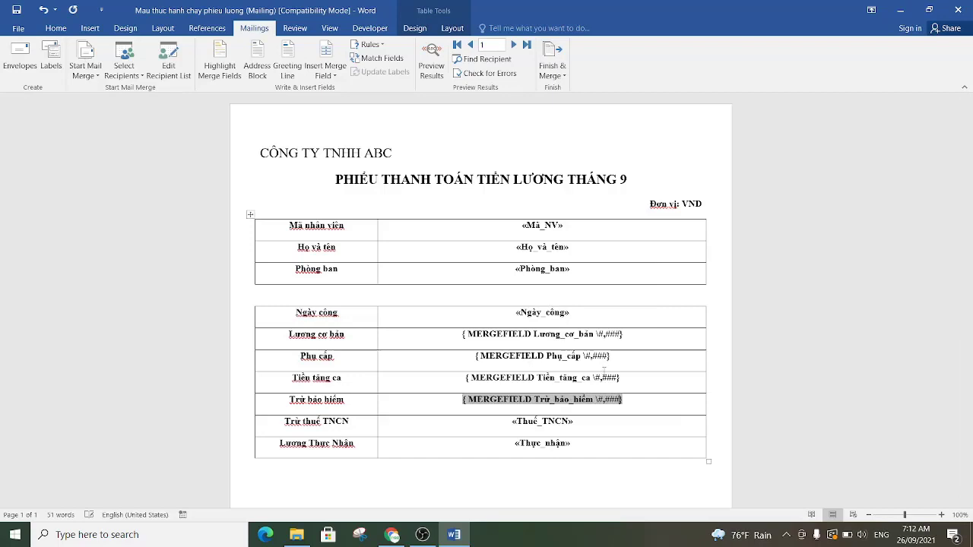
- Add the \#,### number format to the Thuế_TNCN and Thực_nhận field codes
click(556, 422)
right_click(557, 423)
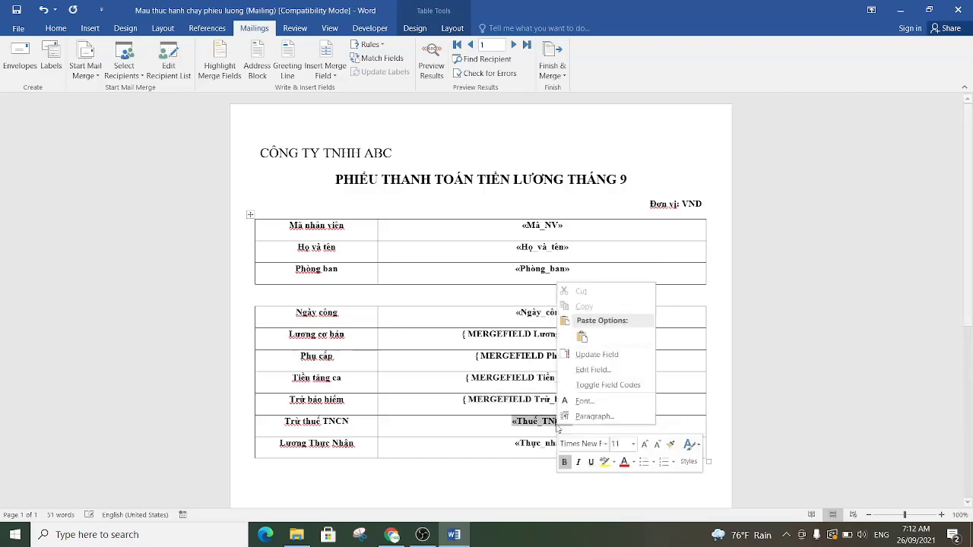
click(608, 385)
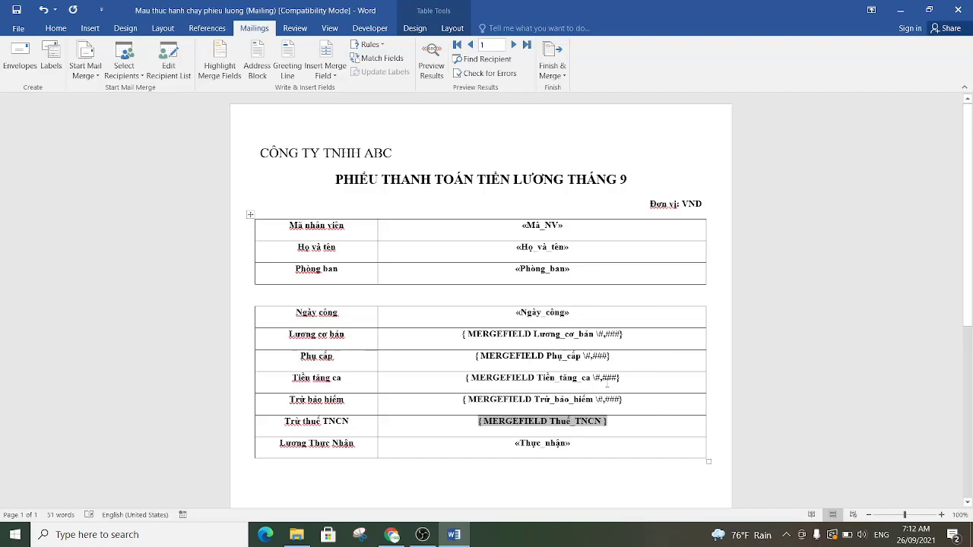
text(\#)
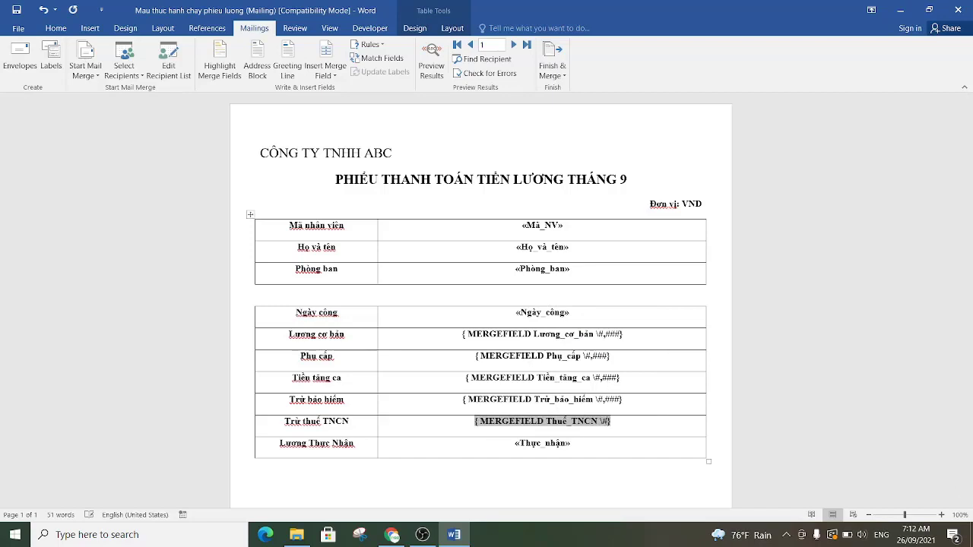
text(,##)
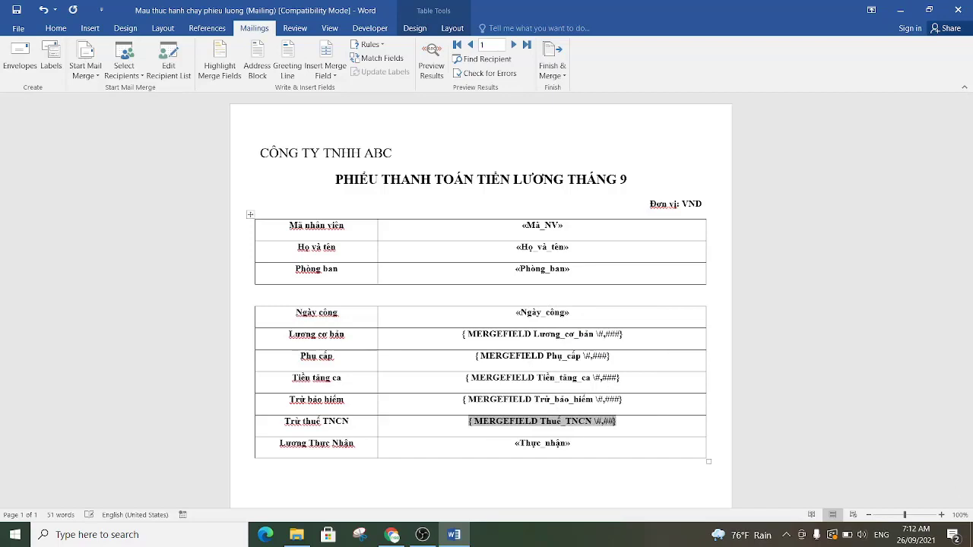
text(#)
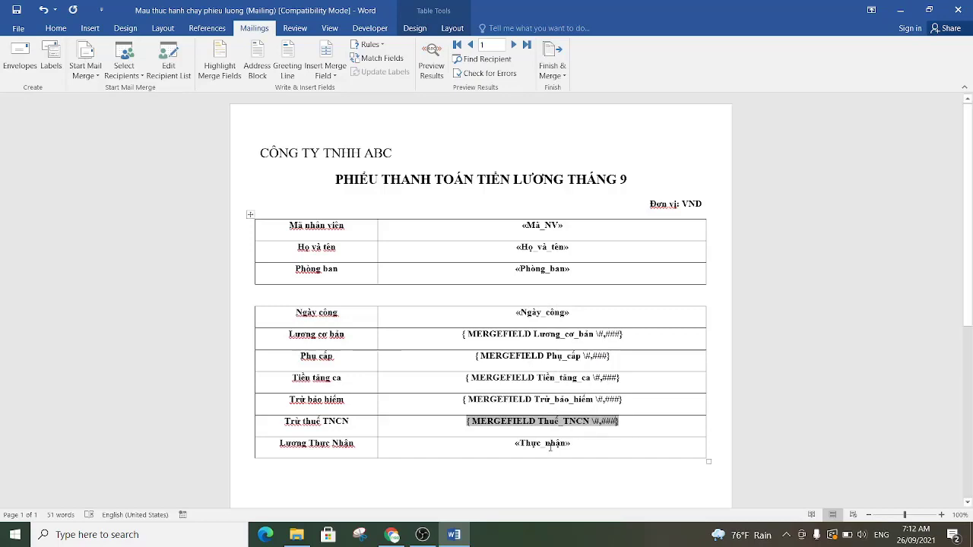
click(549, 444)
right_click(558, 446)
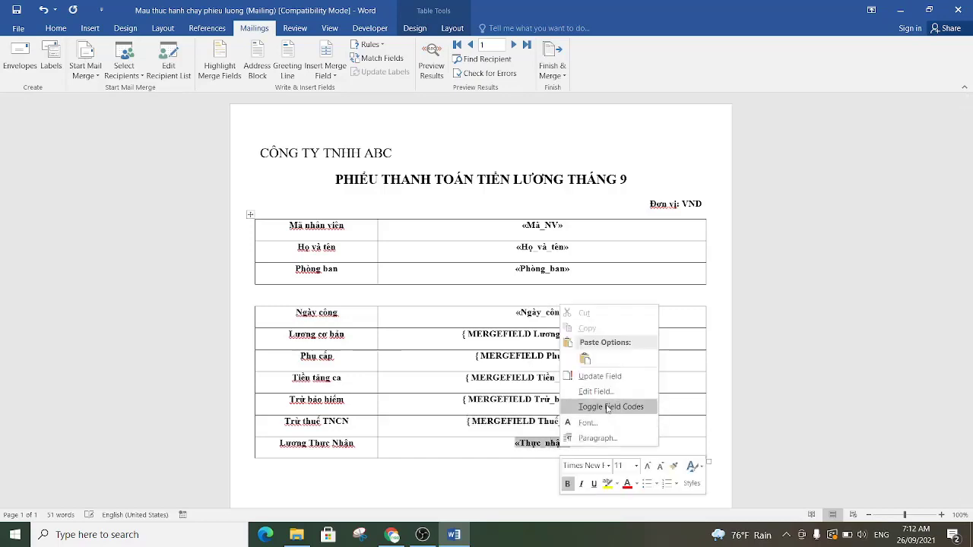
click(606, 407)
text(\)
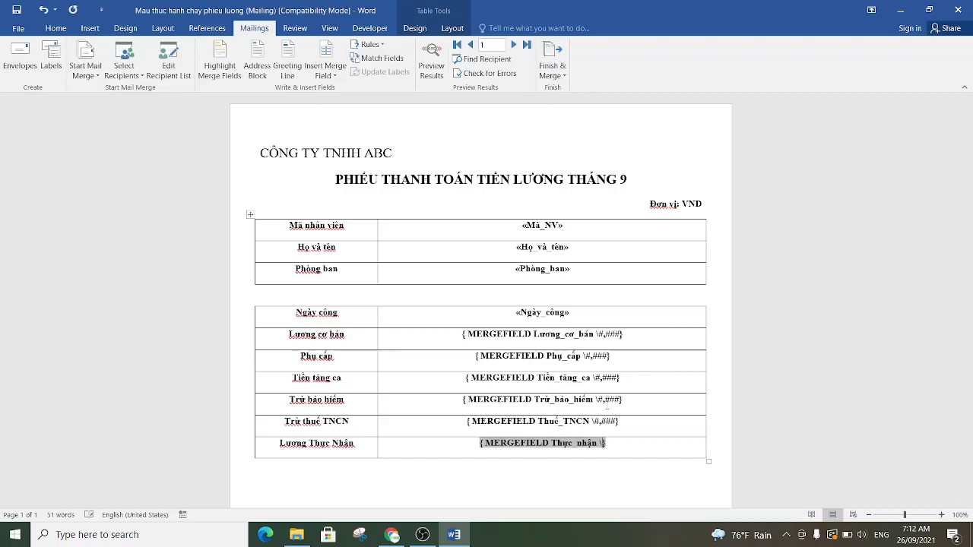
text(#,)
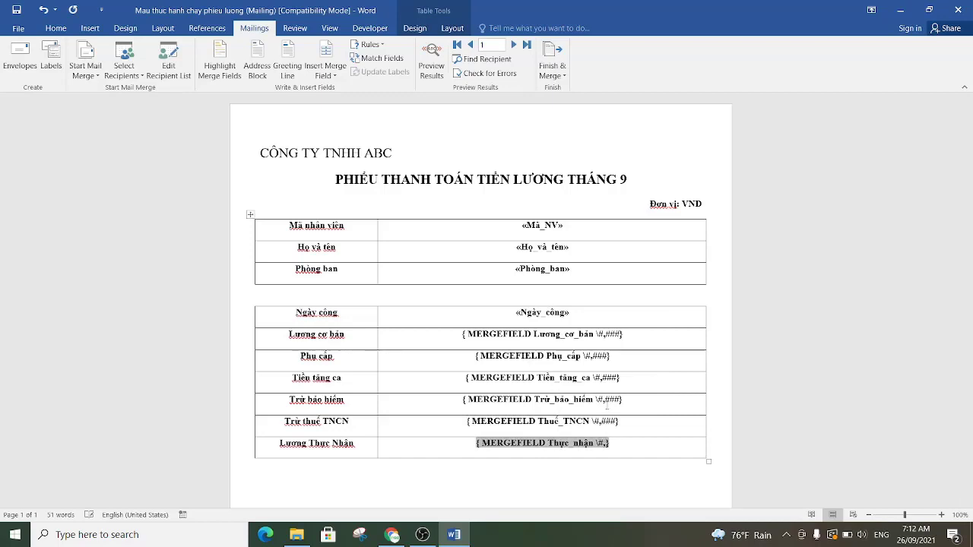
text(###)
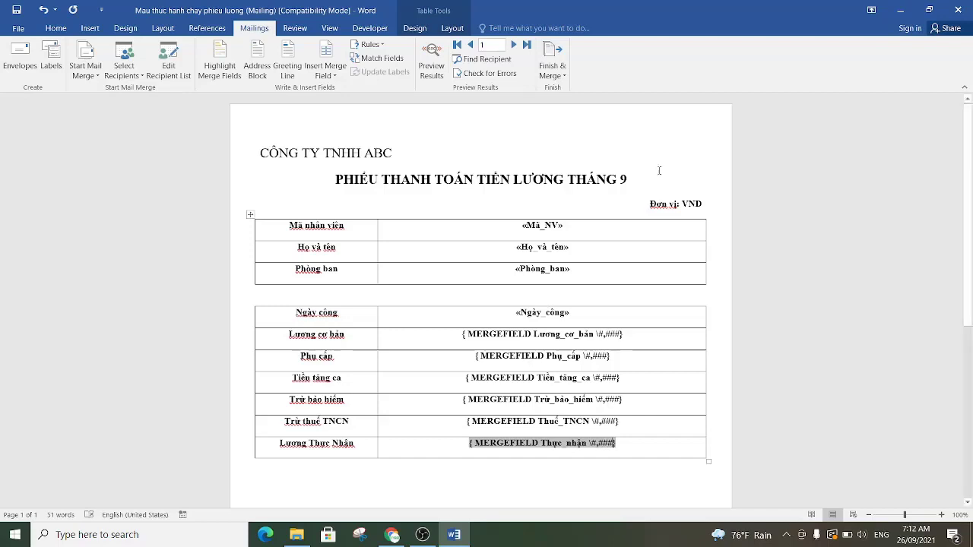
- Preview results with real employee data and step through records to record 15
click(642, 299)
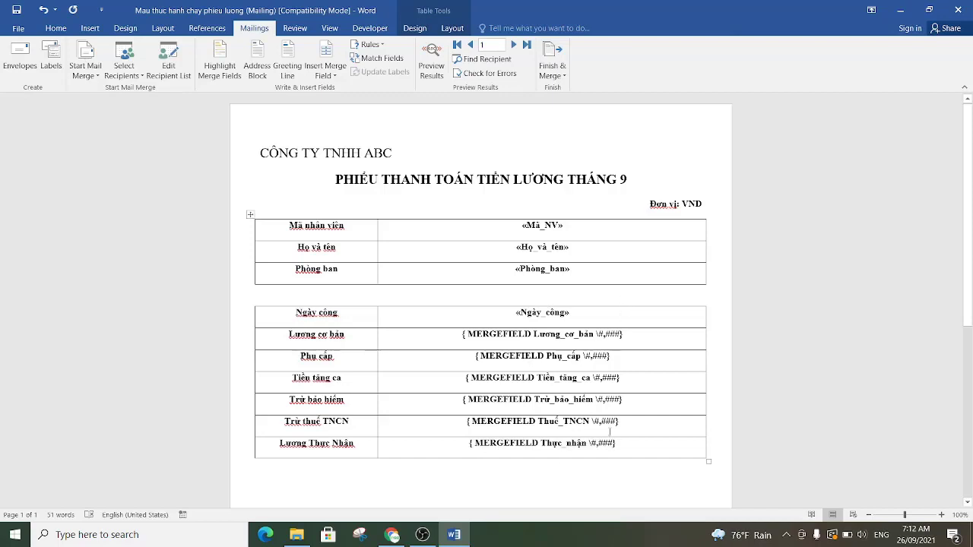
click(435, 64)
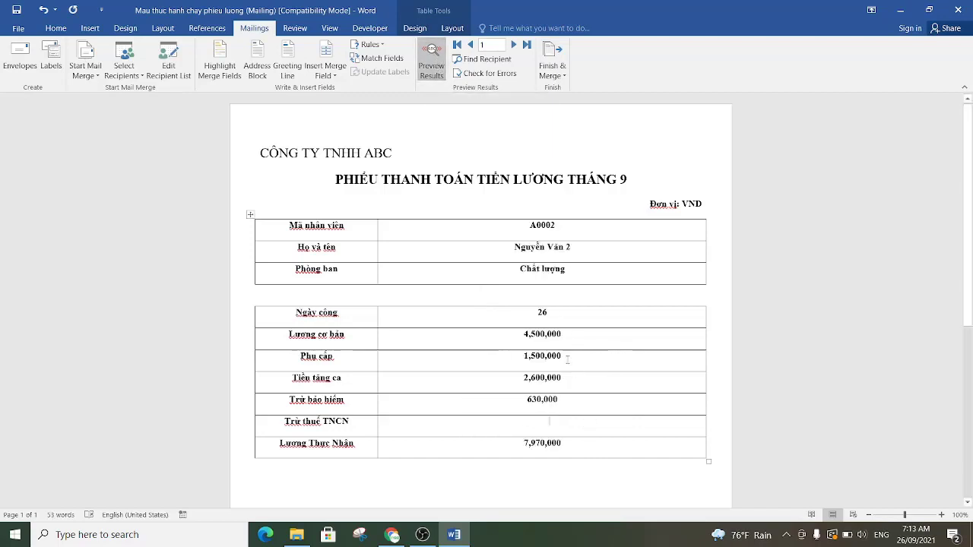
click(514, 44)
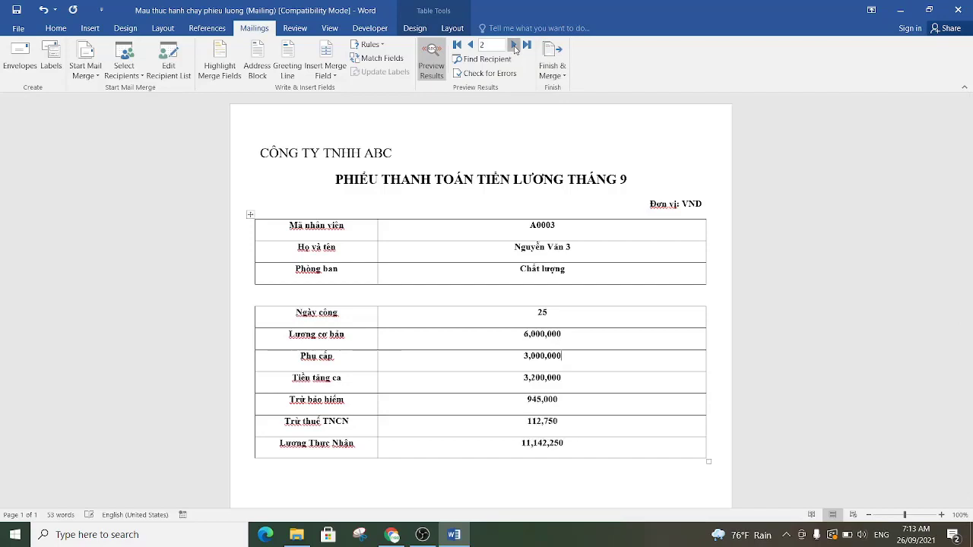
click(514, 45)
click(514, 45)
click(514, 44)
click(514, 45)
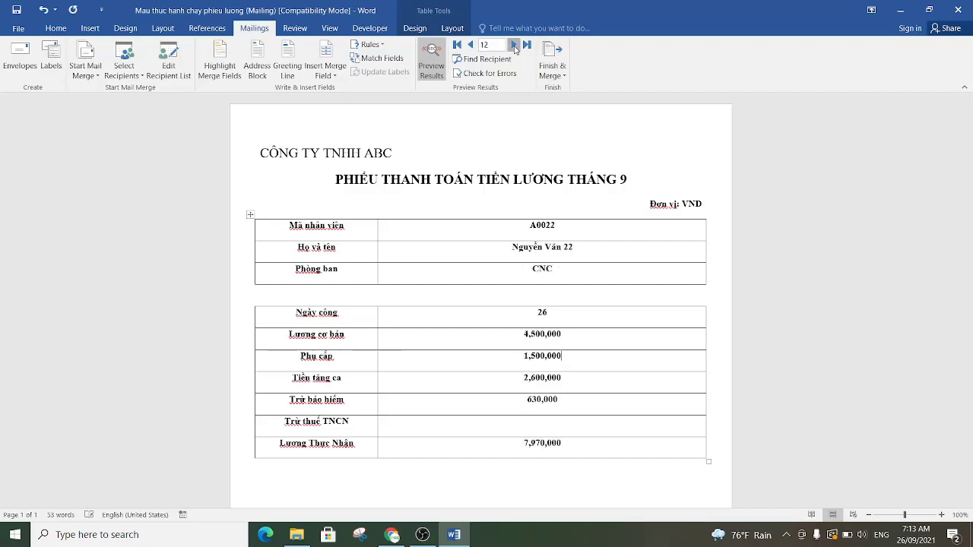
click(513, 44)
click(514, 45)
click(513, 45)
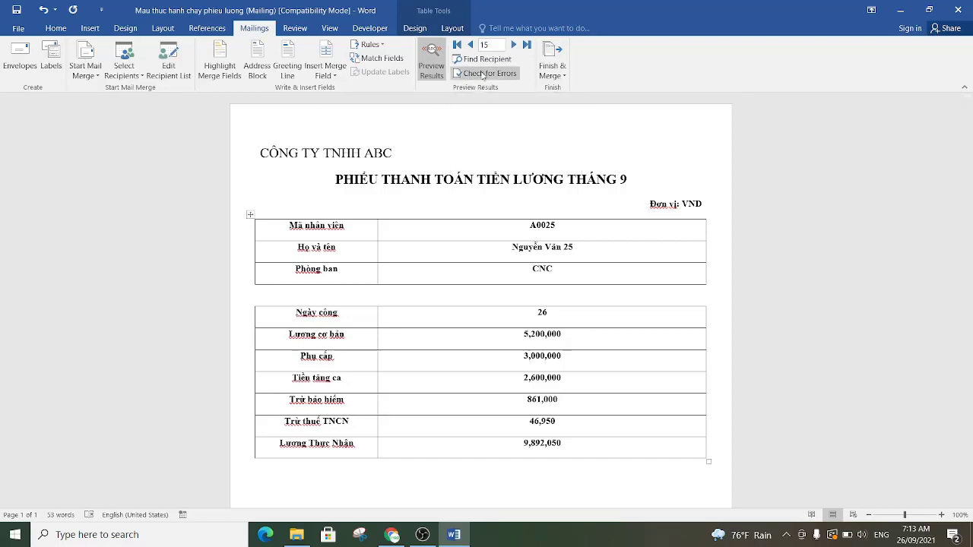
- Complete the merge with error reporting, producing the 30-page Letters1 payslip document
click(564, 76)
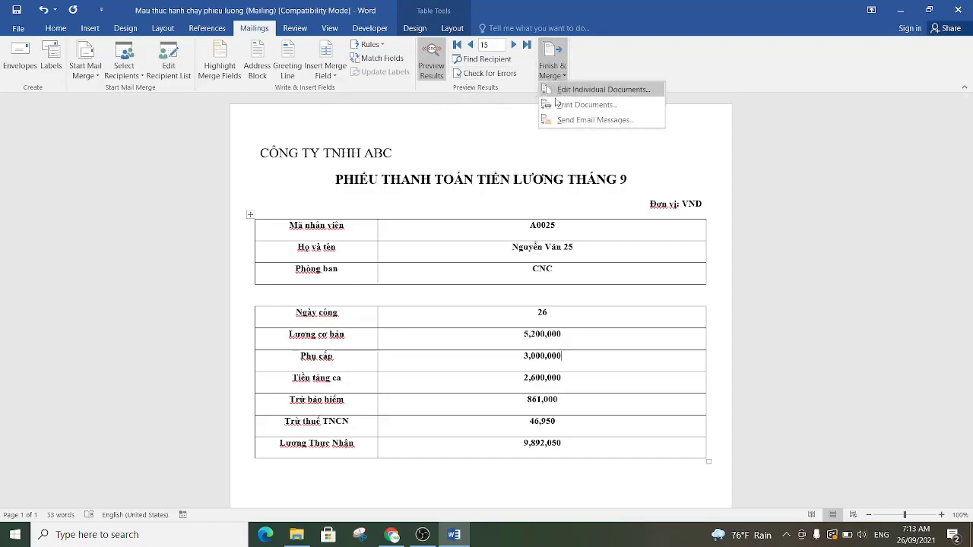
click(608, 87)
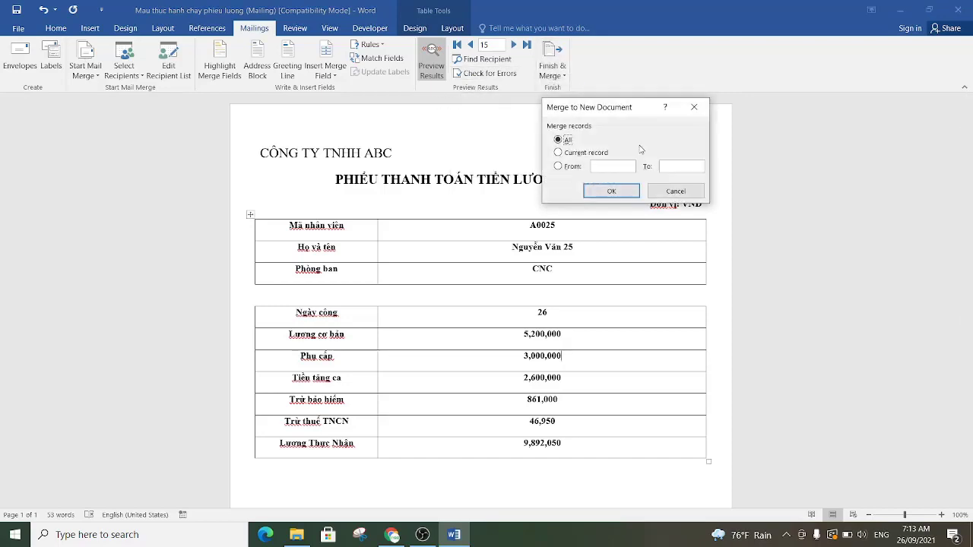
click(694, 107)
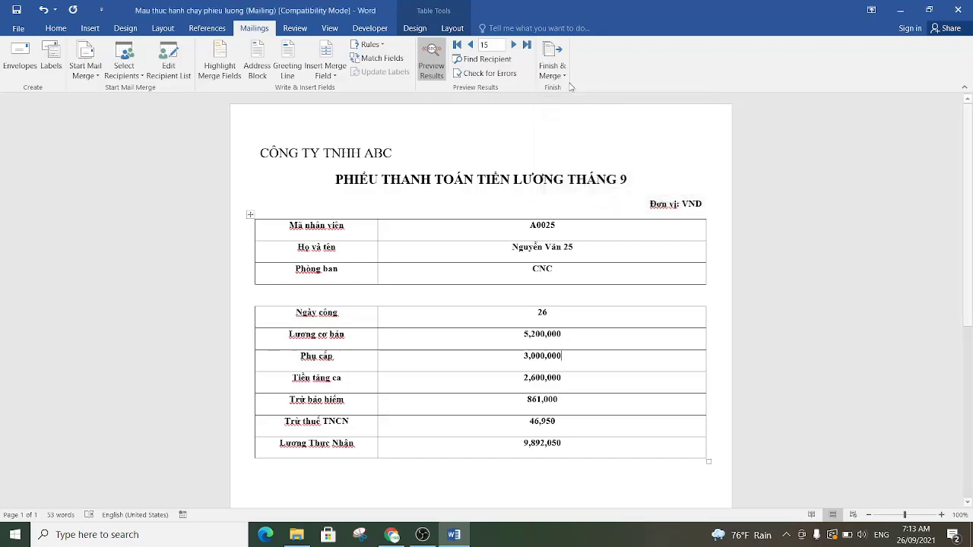
click(477, 76)
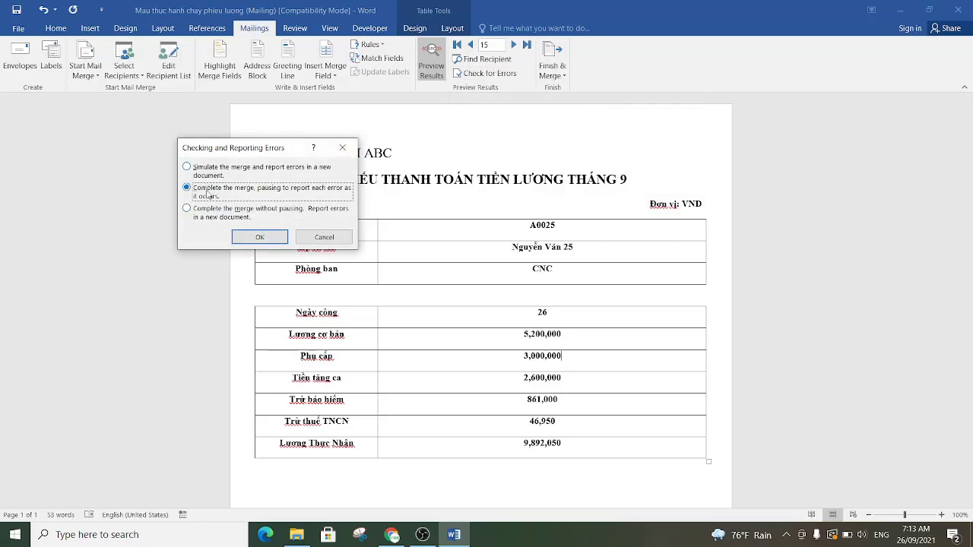
click(261, 238)
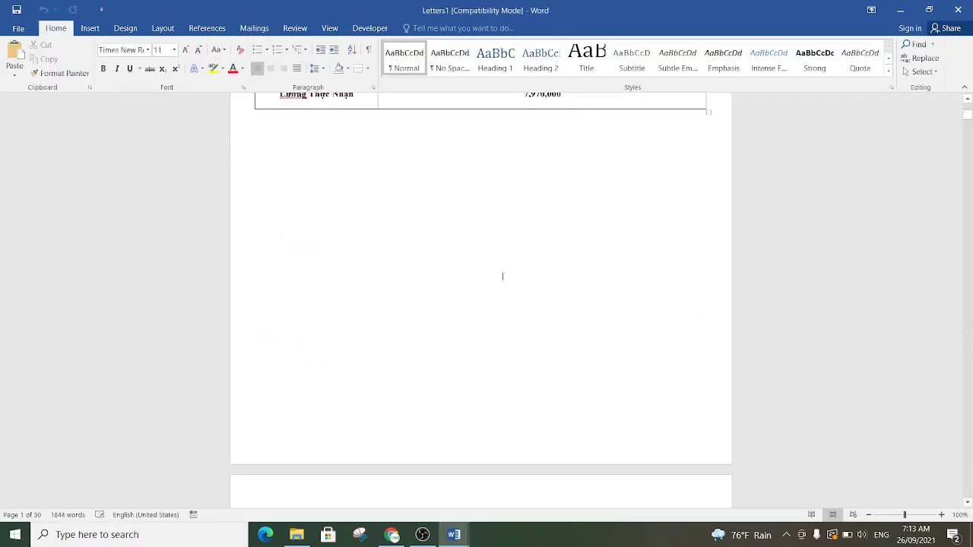
middle_click(510, 267)
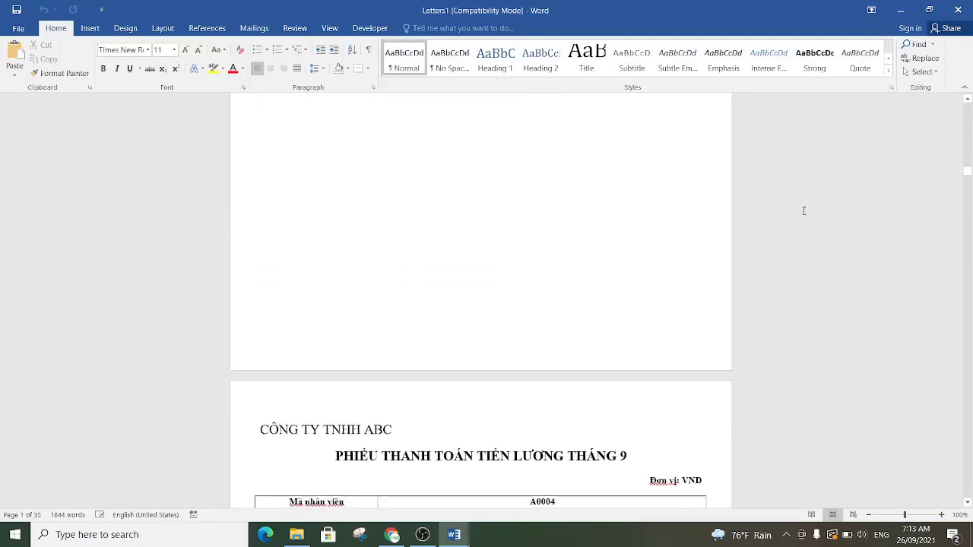
drag(966, 168, 968, 108)
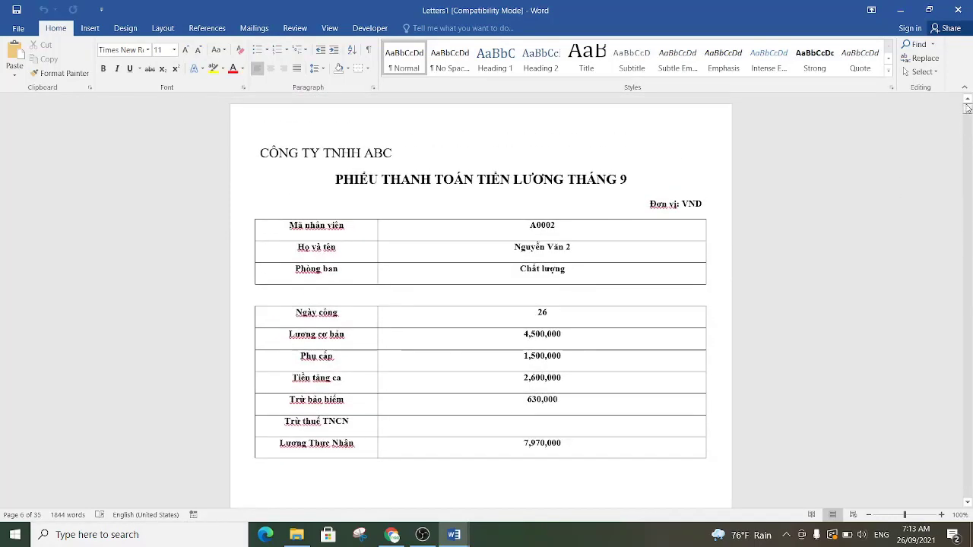
scroll(504, 258, down, 3)
scroll(504, 258, down, 6)
scroll(504, 258, up, 3)
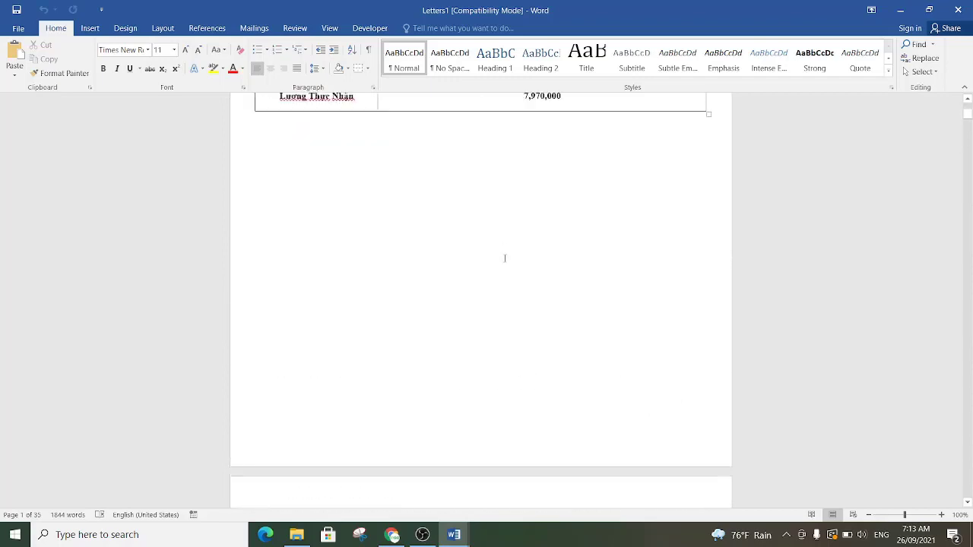
scroll(504, 259, up, 8)
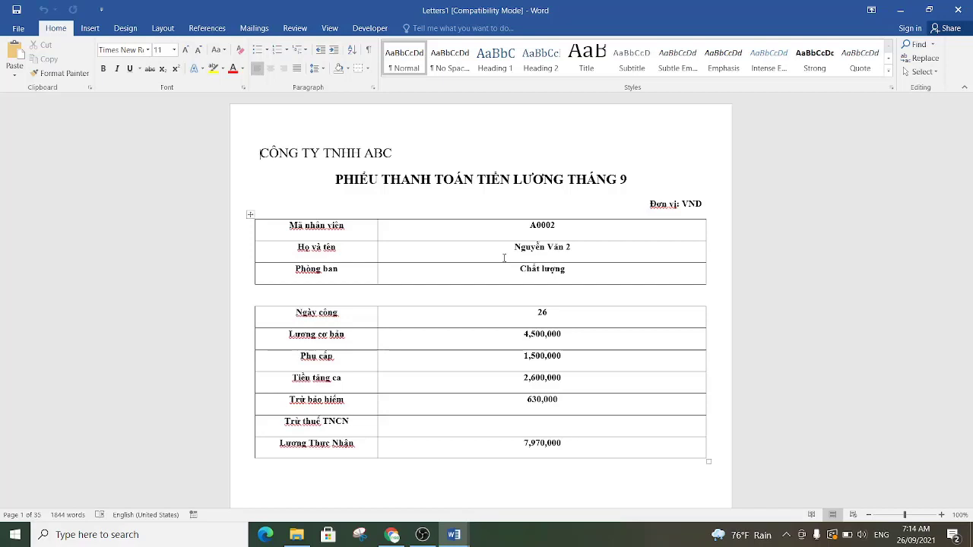
scroll(505, 260, down, 5)
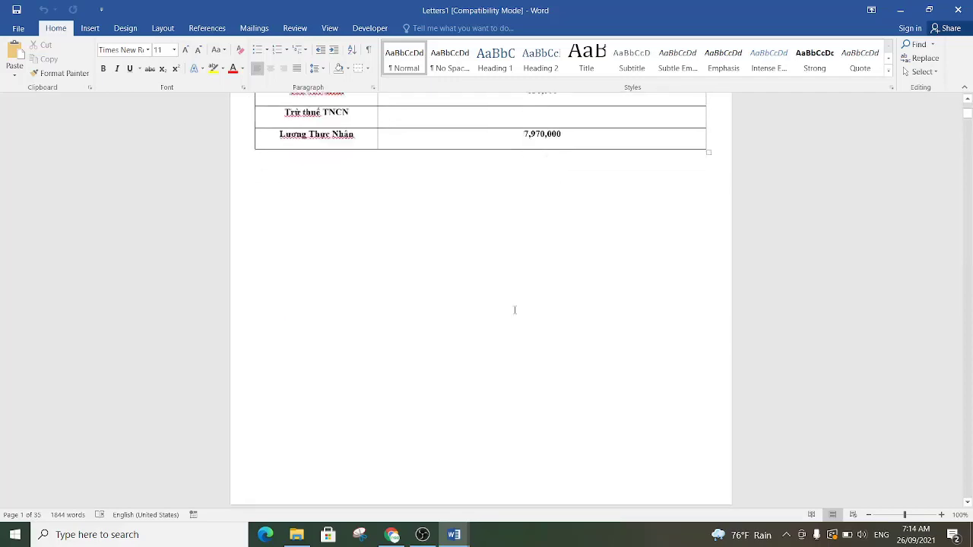
scroll(514, 309, down, 5)
scroll(514, 267, down, 5)
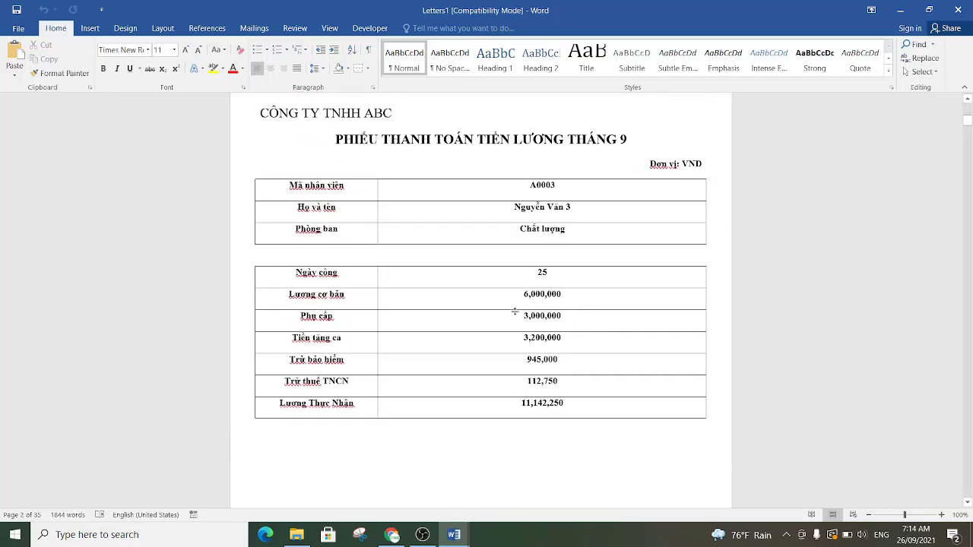
scroll(514, 311, up, 3)
scroll(515, 310, up, 5)
scroll(514, 310, up, 5)
scroll(515, 311, up, 1)
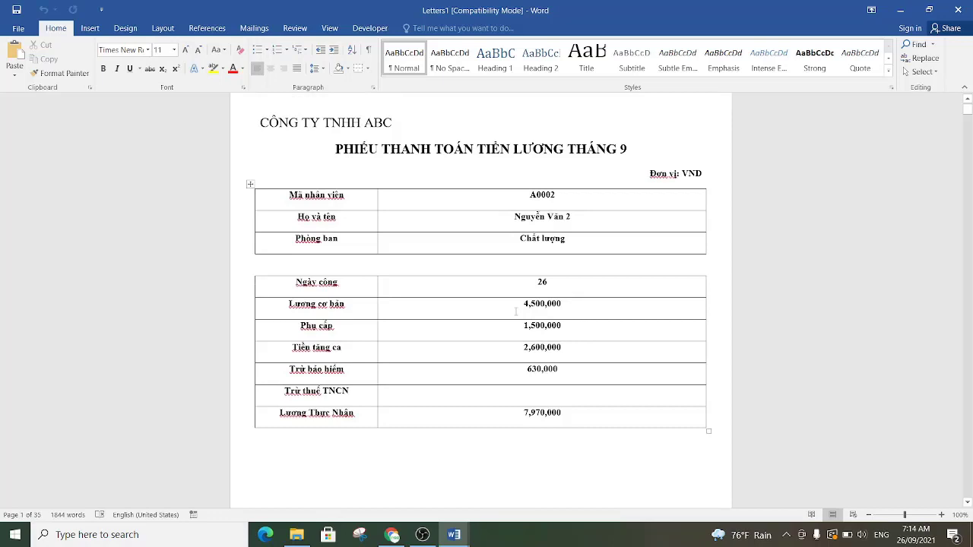
scroll(516, 311, up, 1)
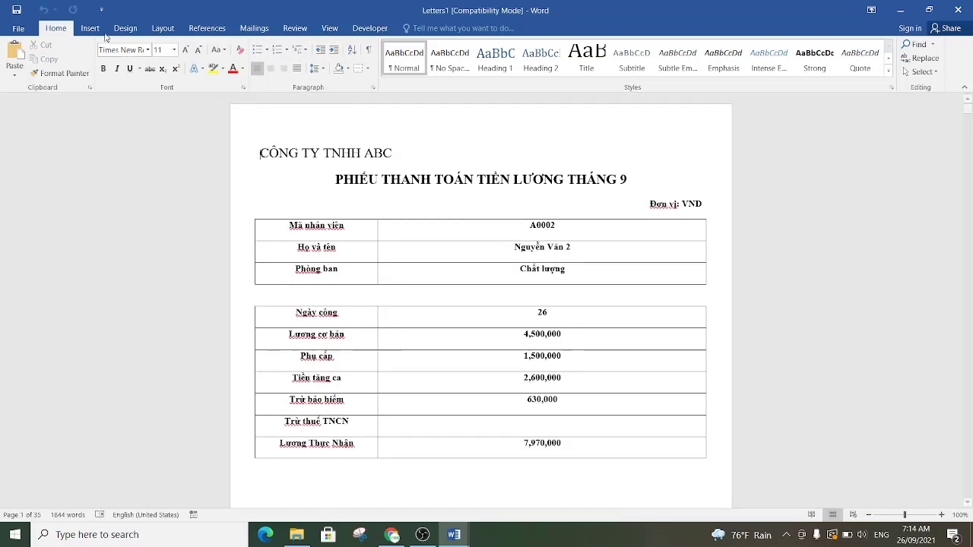
click(21, 29)
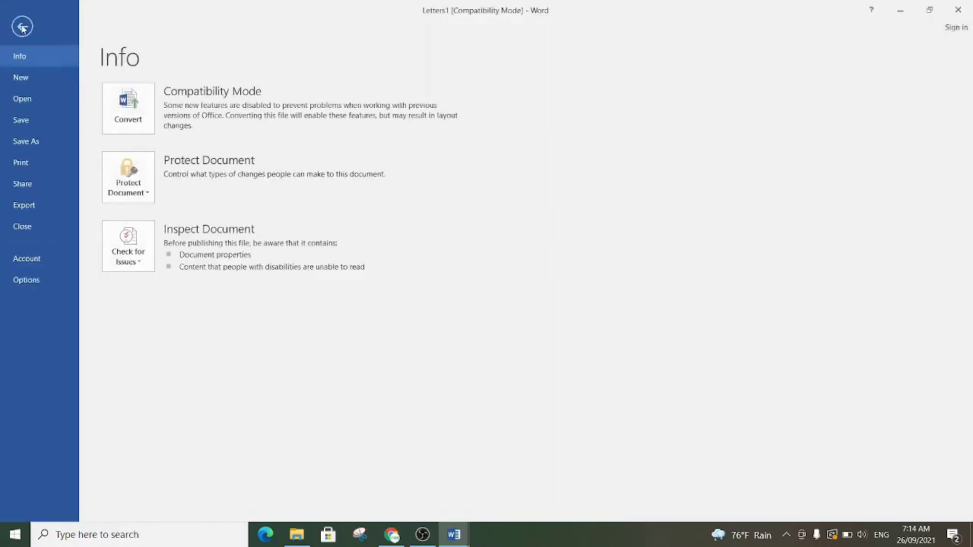
click(37, 141)
click(145, 199)
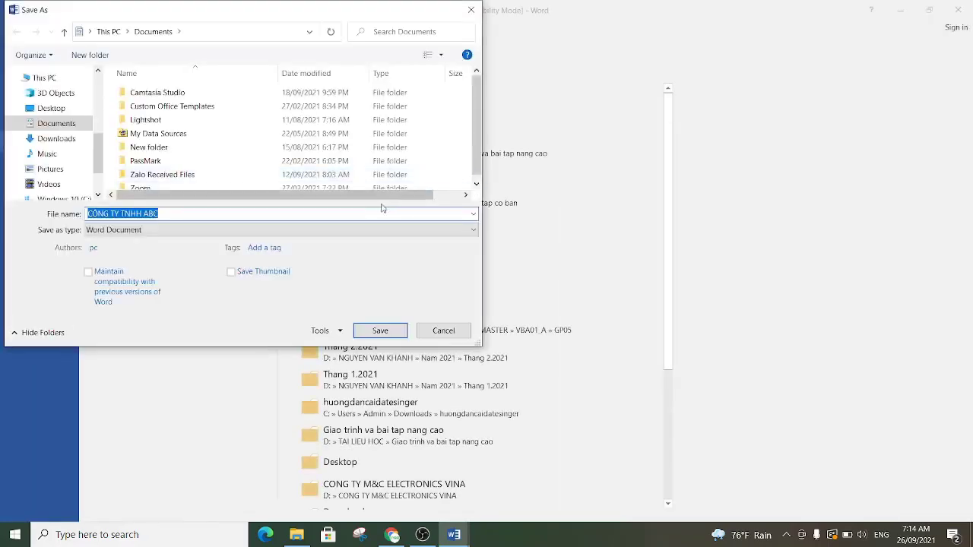
click(470, 10)
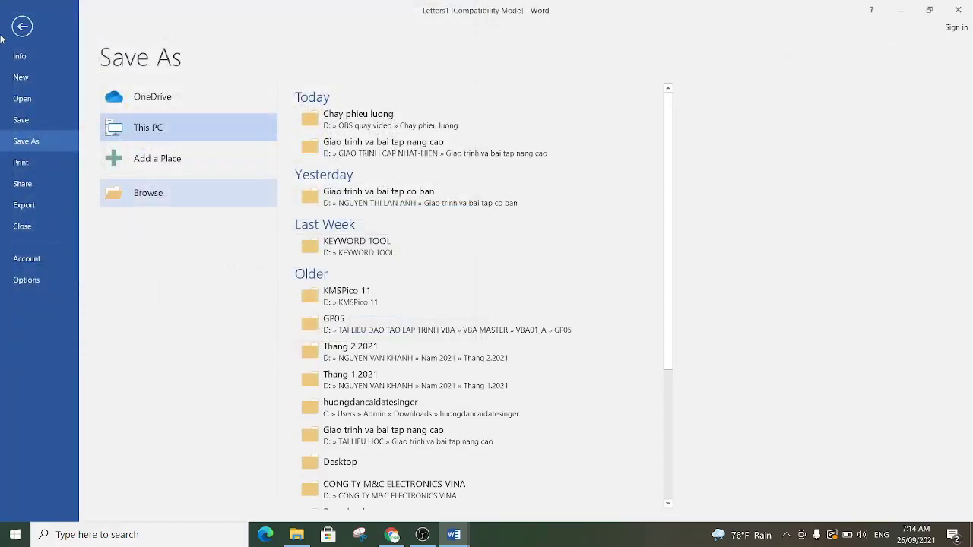
click(25, 28)
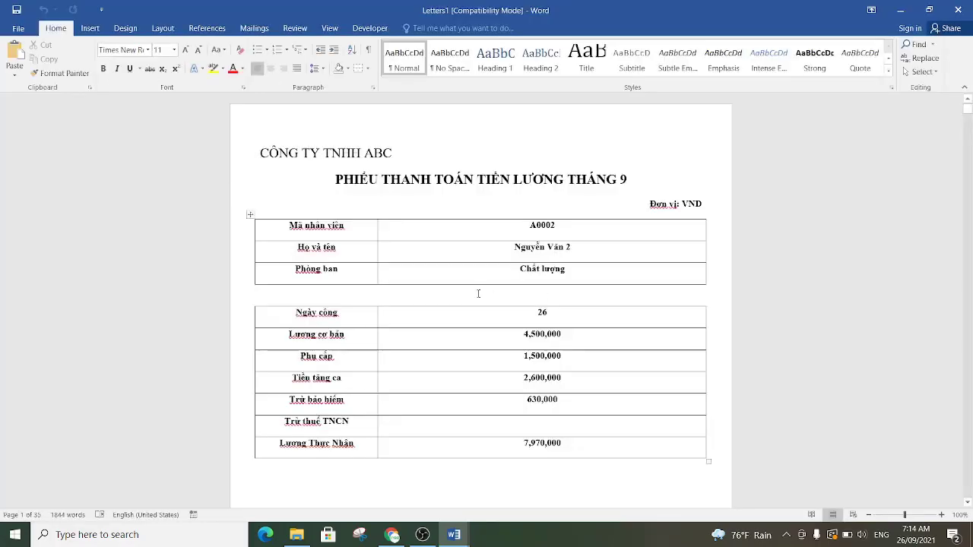
click(478, 293)
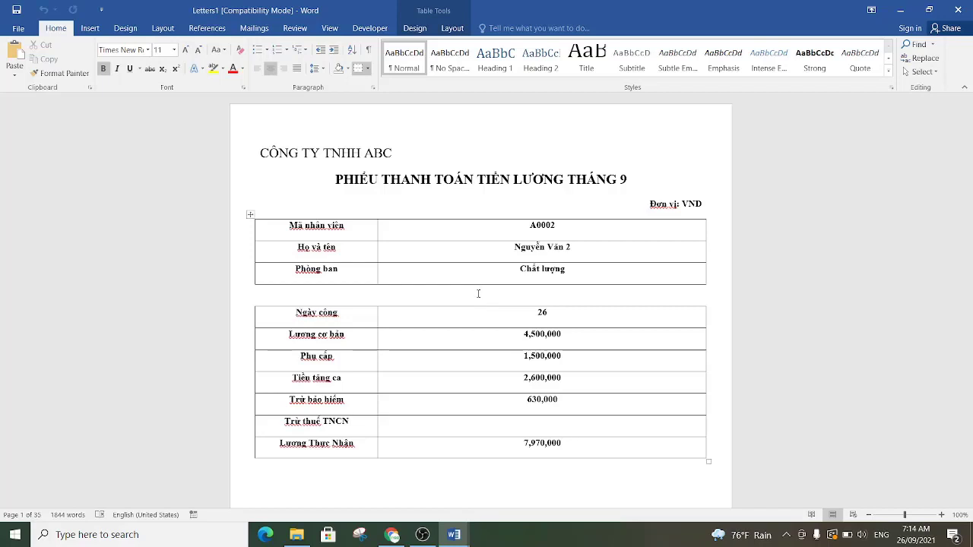
scroll(624, 412, down, 3)
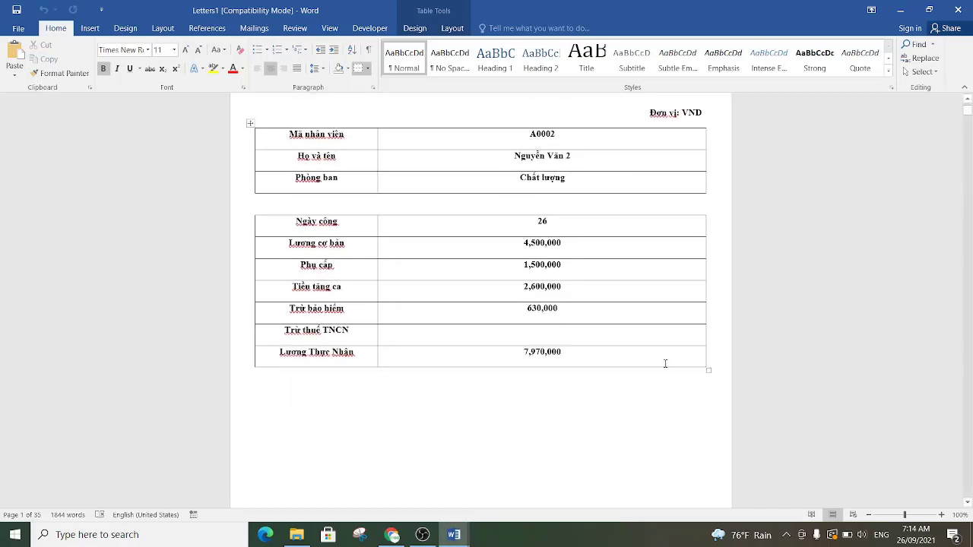
scroll(665, 364, up, 3)
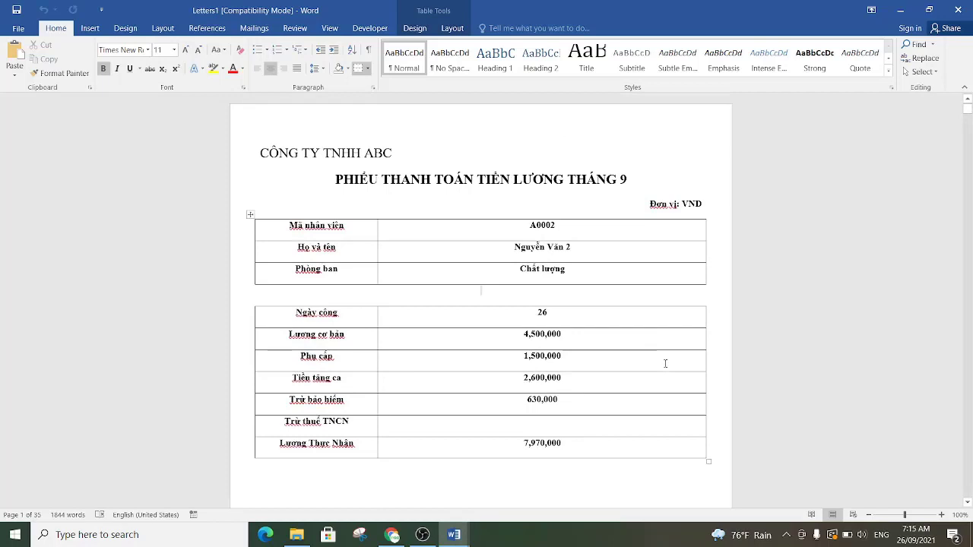